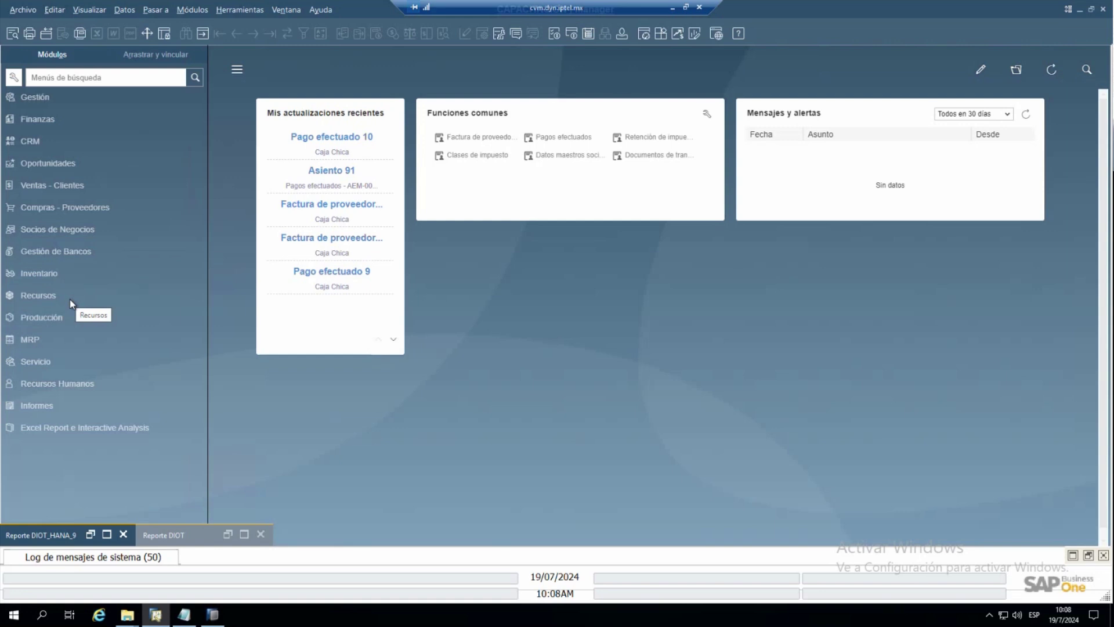
- Search all business partners with * and open the Maderas Madeplus SA de CV record
left_click(87, 232)
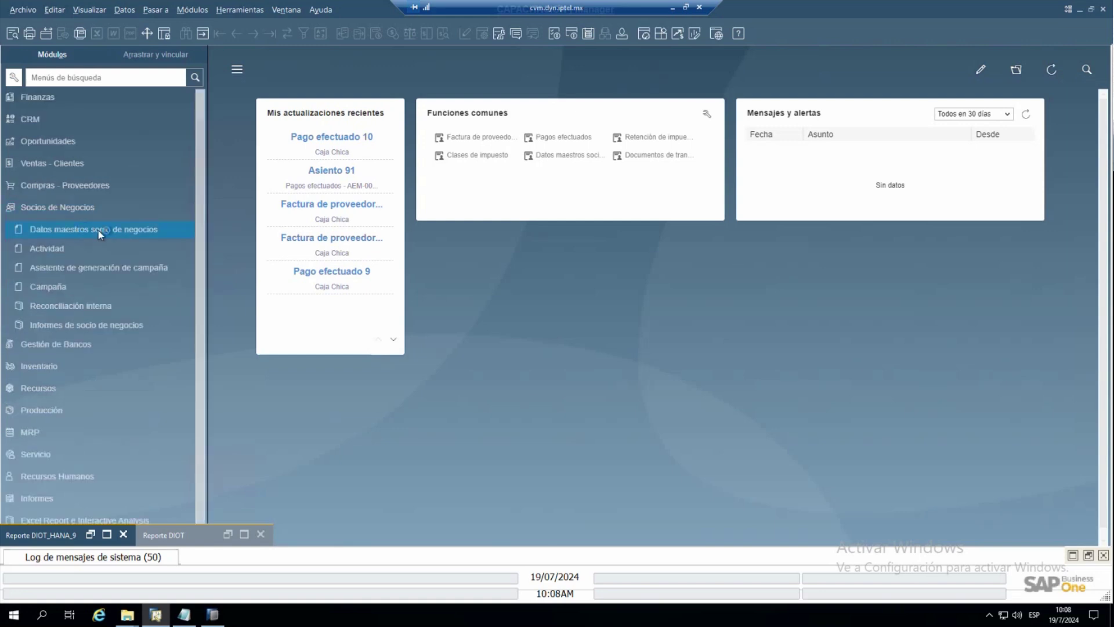
left_click(99, 231)
type("*")
key("Return")
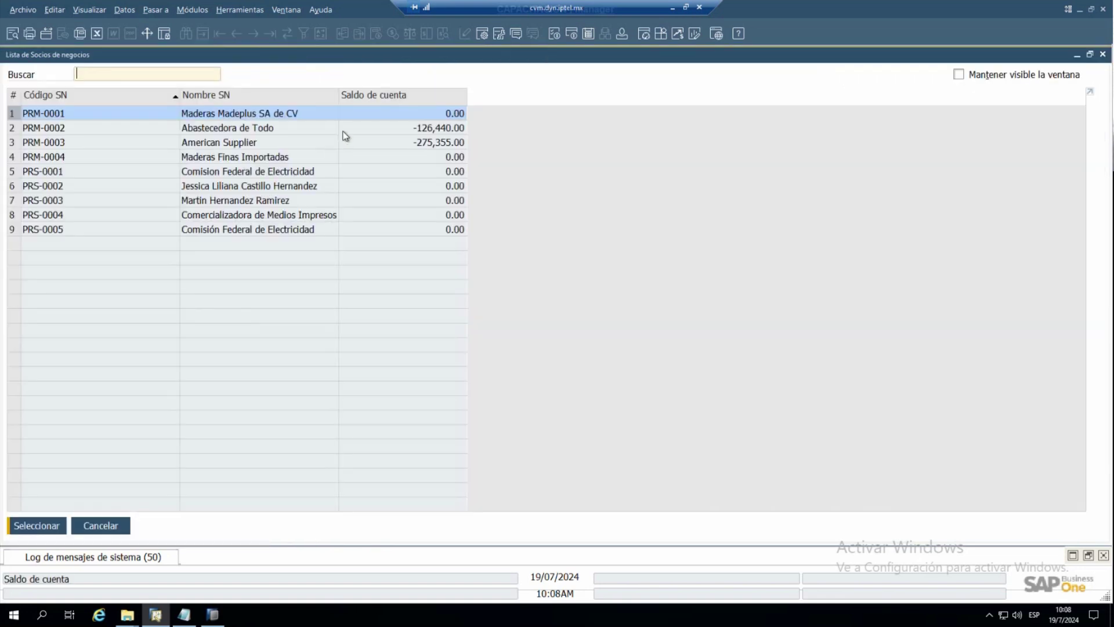
double_click(213, 114)
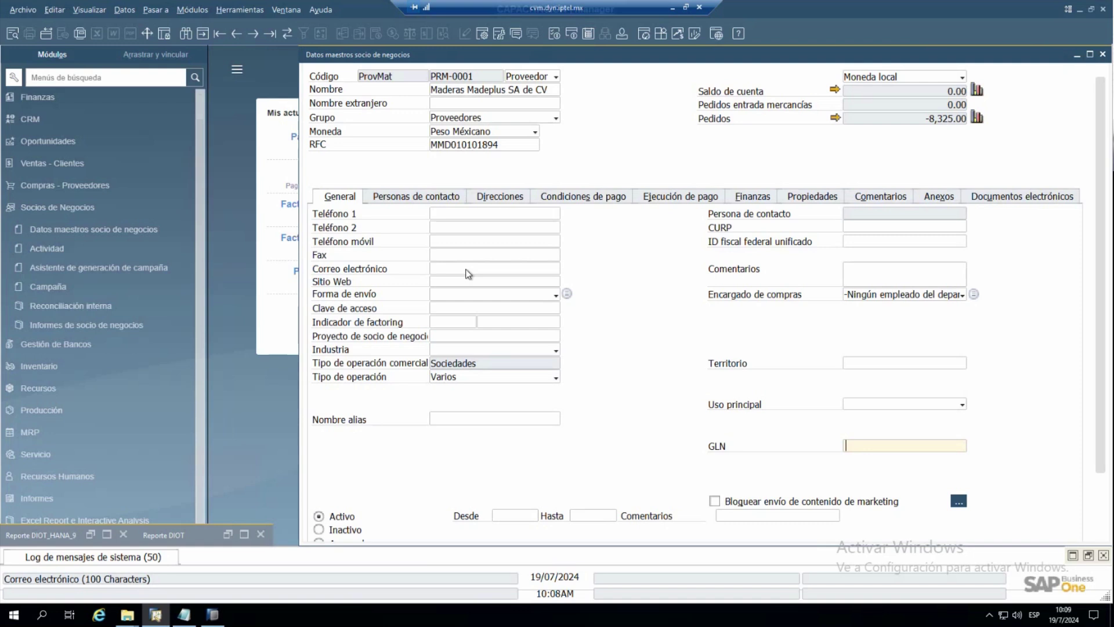
- Keep Varios as Maderas Madeplus's operation type, check its Mexico Fiscal address, then clear the form
left_click(465, 381)
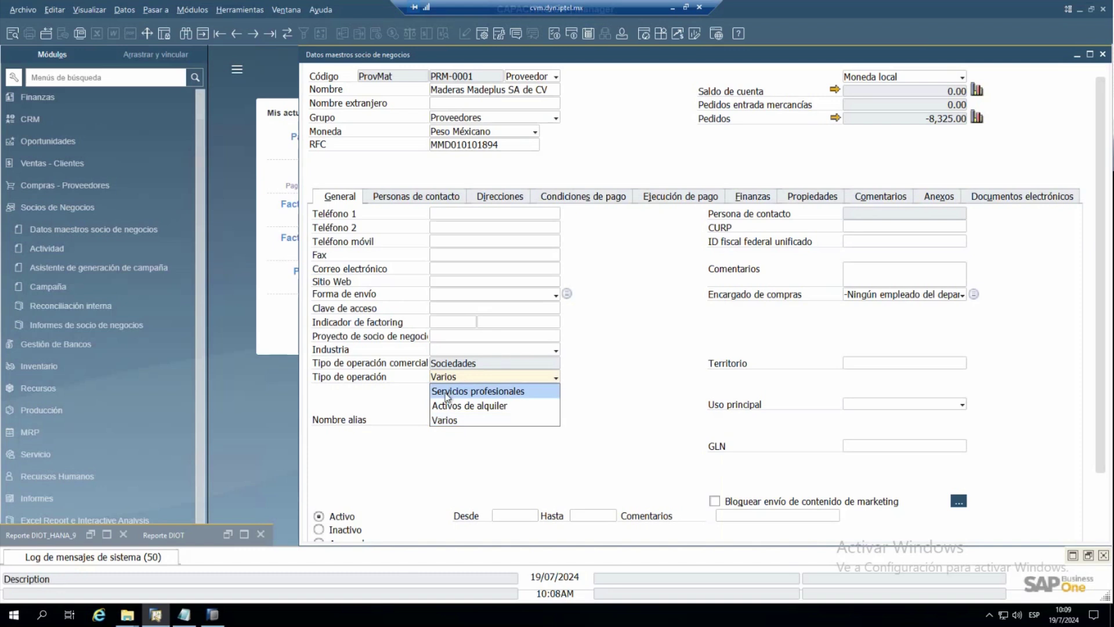
left_click(446, 421)
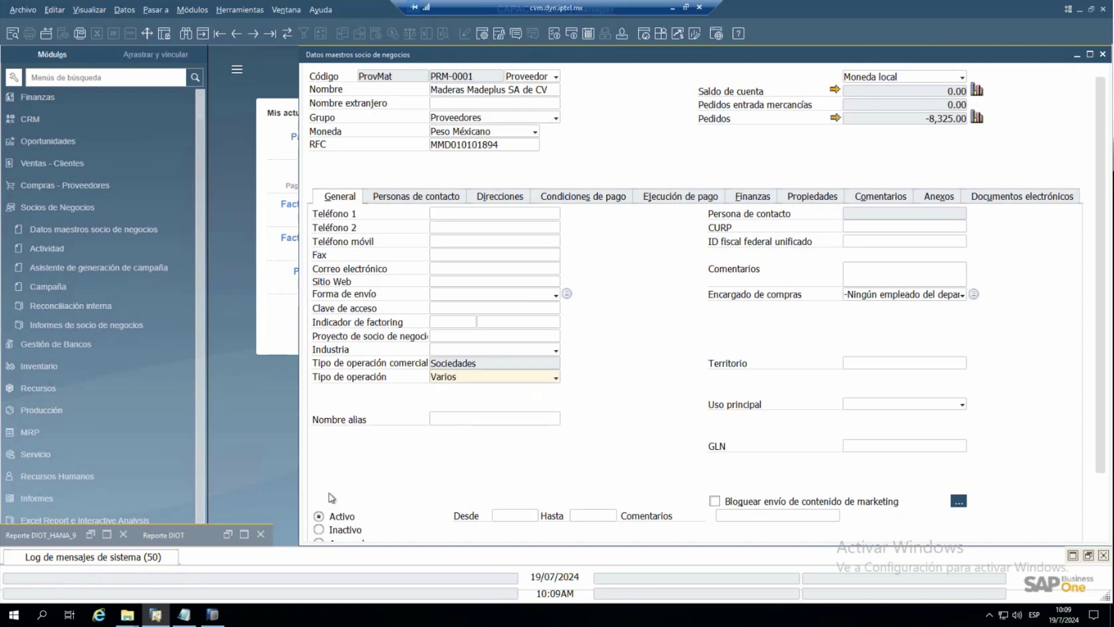
left_click(447, 383)
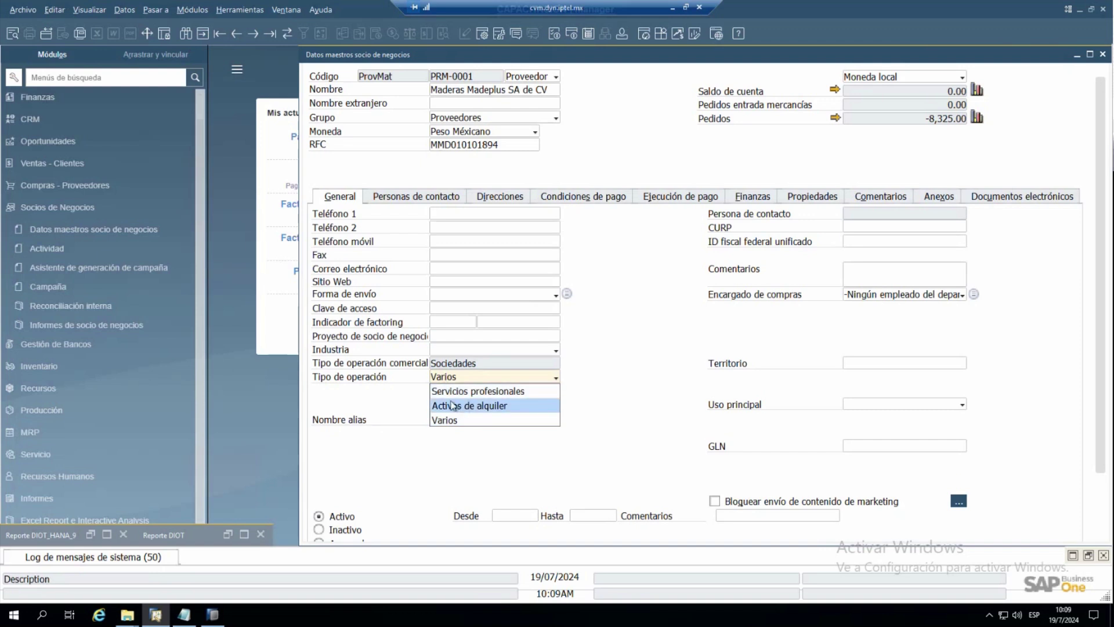
left_click(395, 413)
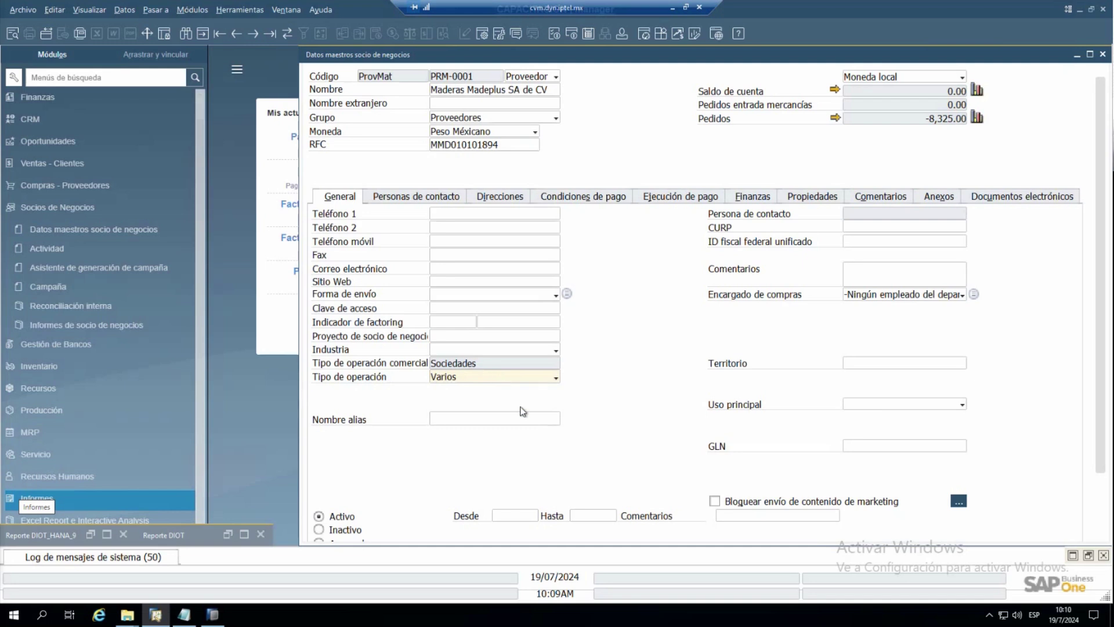
left_click(518, 203)
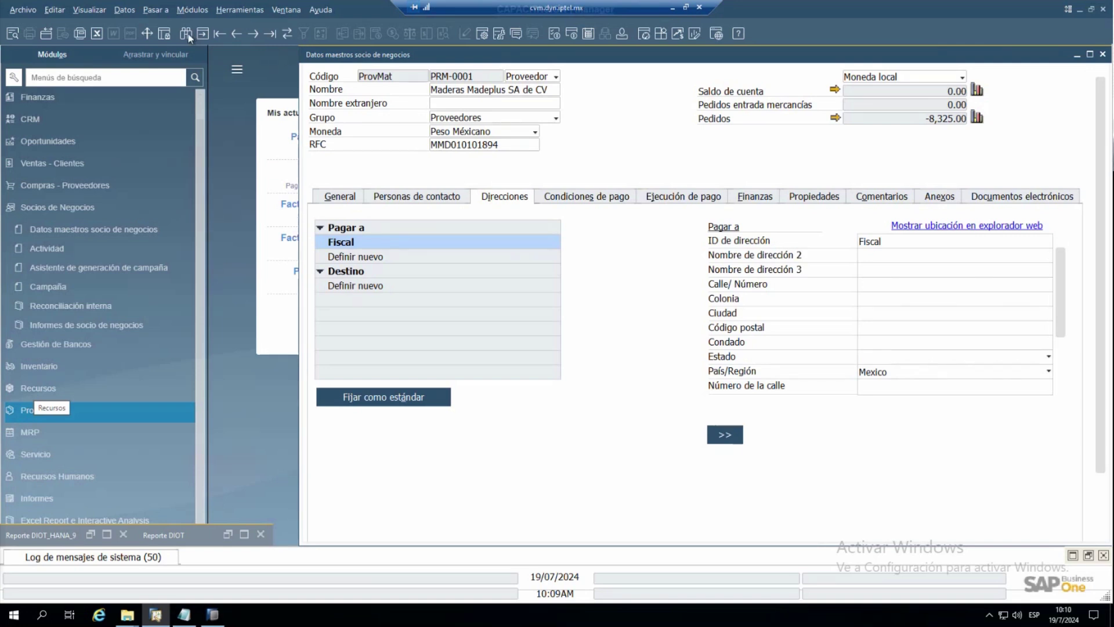
left_click(232, 33)
- Look up 'amer' to load American Supplier (PRM-0003) and view its California, USA addresses
key("ctrl+a")
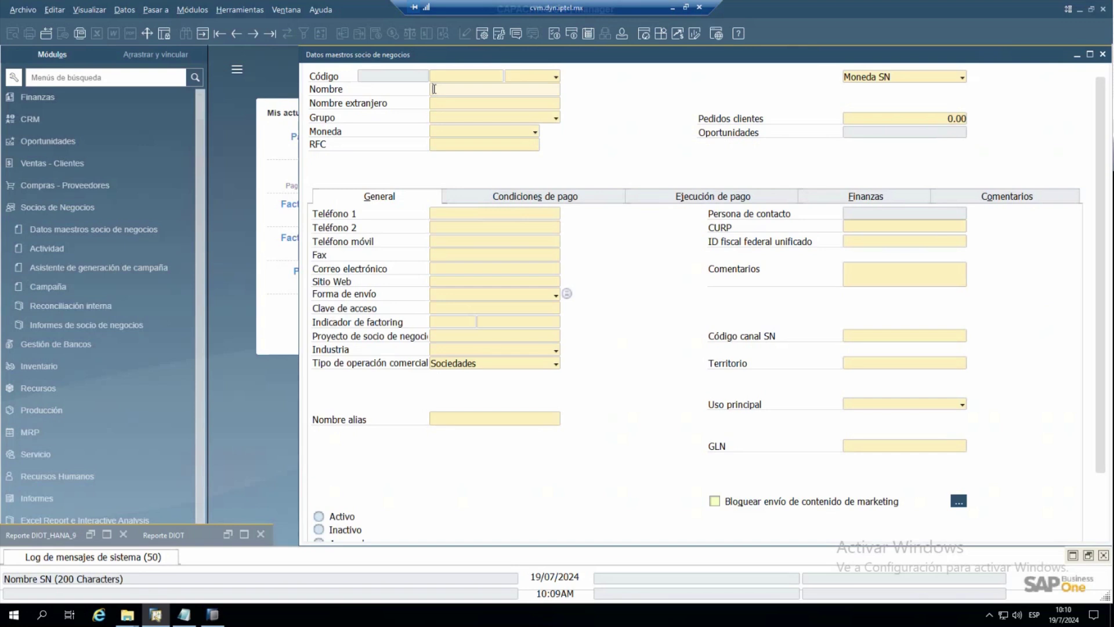
type("amer")
key("Return")
left_click(529, 197)
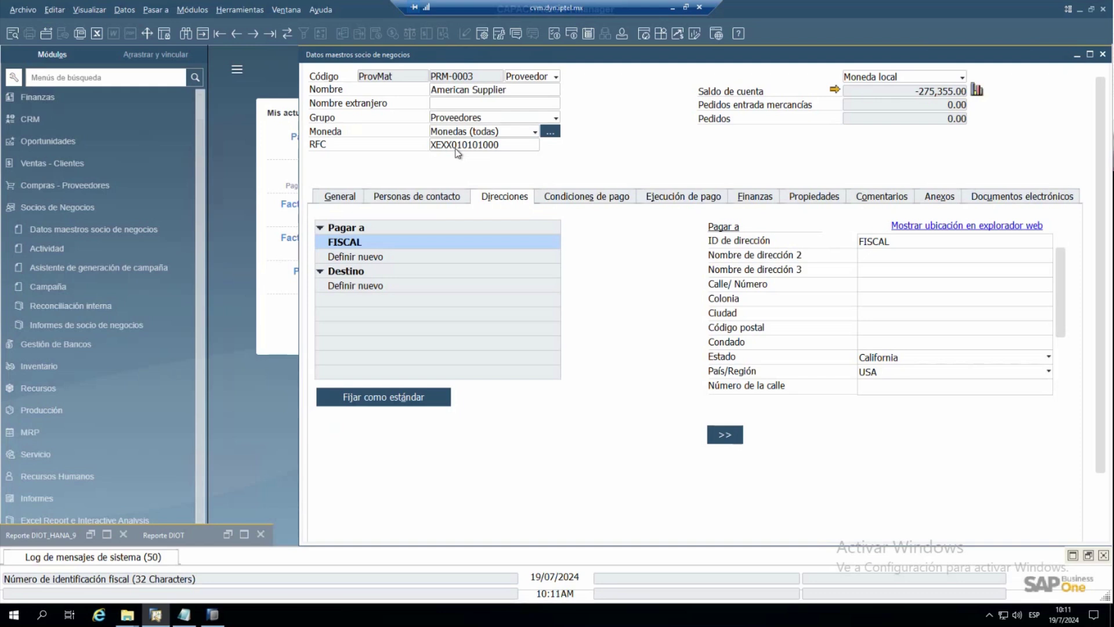
- Confirm the Fiscal address's Nacionalidad DIOT is USA, then show American Supplier's general data
scroll(989, 358, "down", 3)
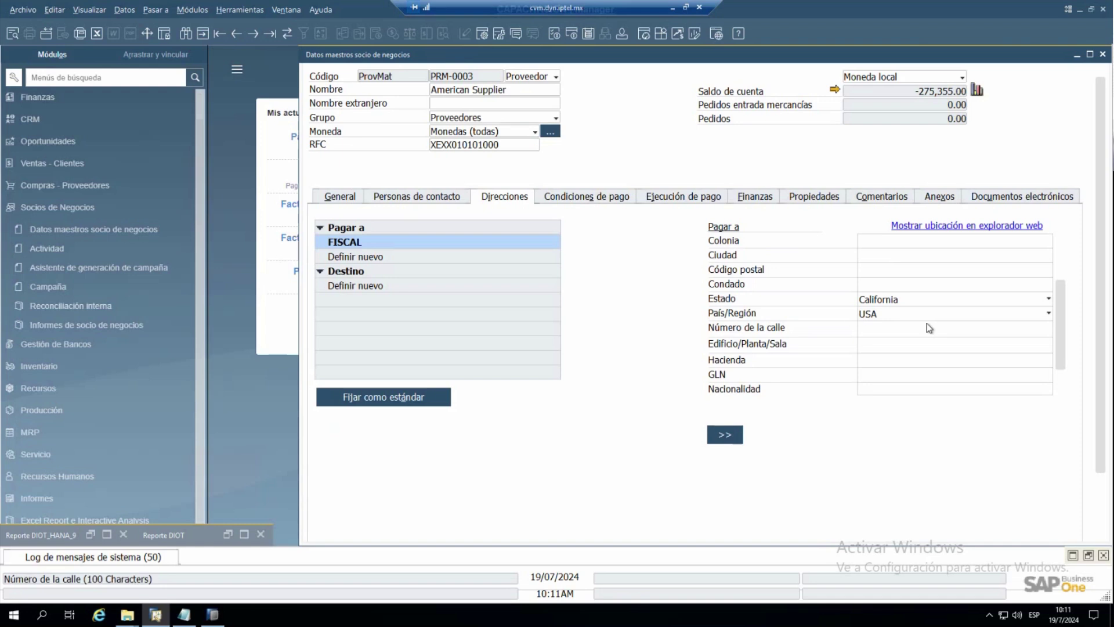
scroll(1063, 360, "down", 1)
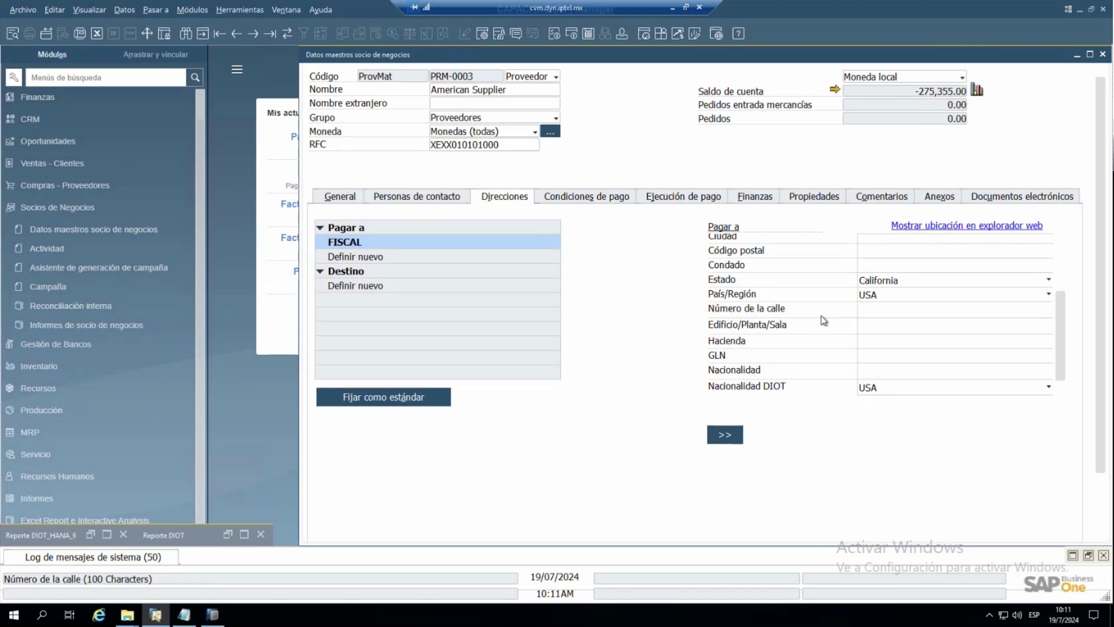
scroll(814, 280, "up", 3)
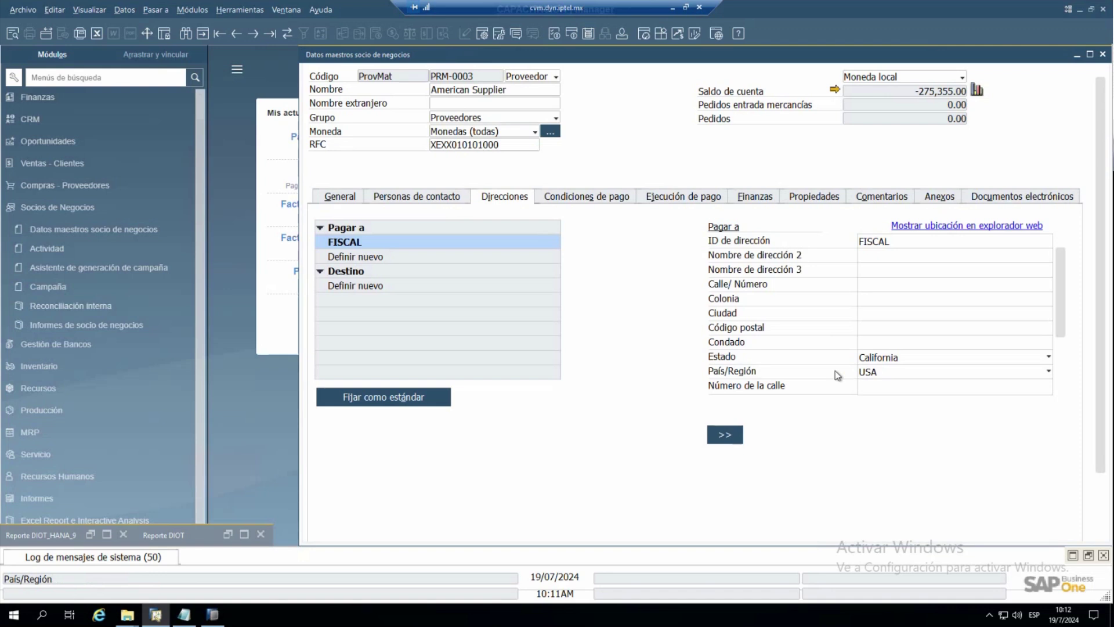
scroll(838, 376, "down", 3)
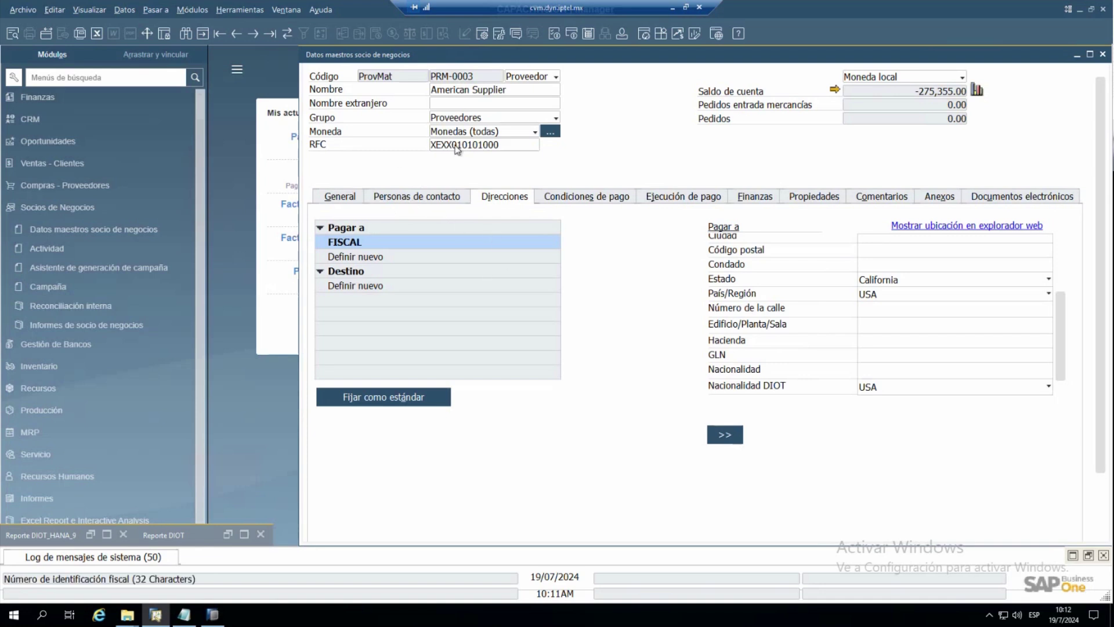
left_click(342, 196)
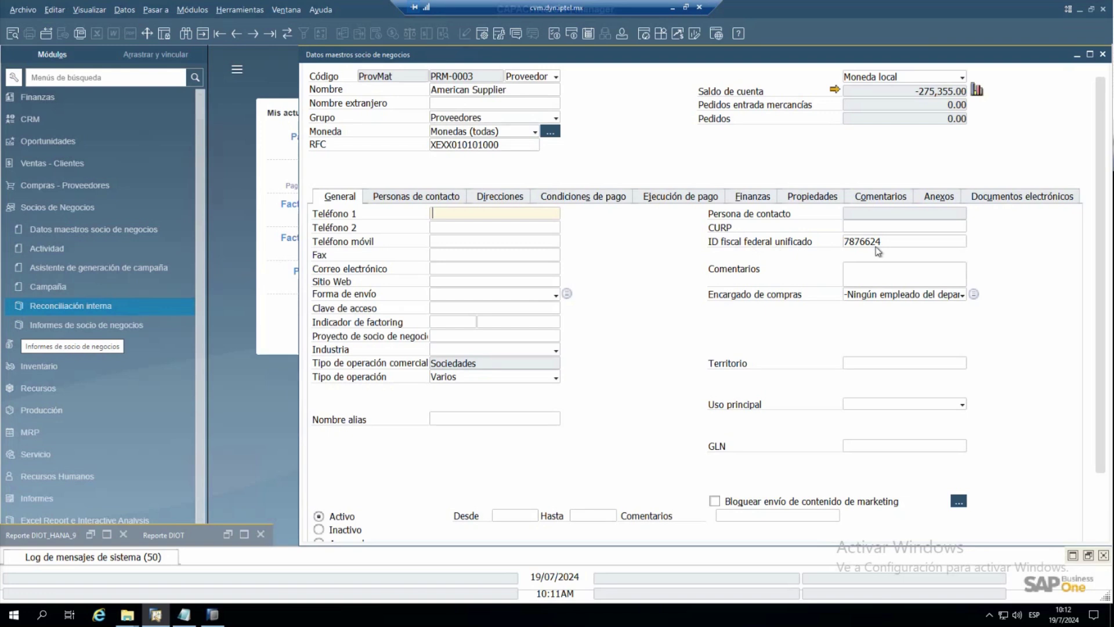
- Check the unified federal tax ID, then return to the USA Fiscal address details
left_click(909, 243)
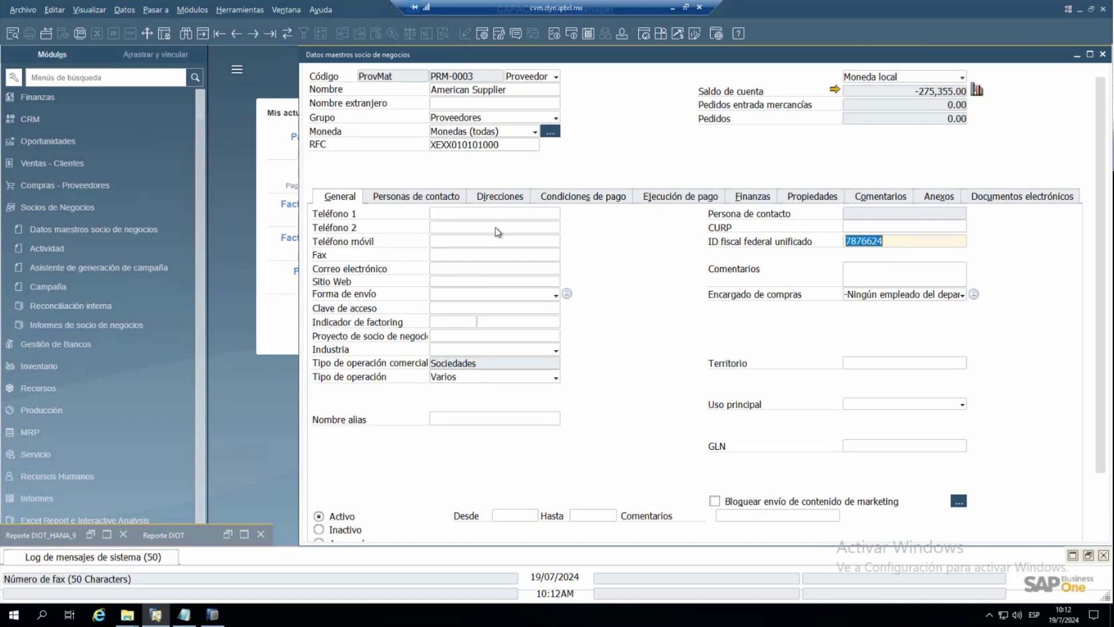
left_click(496, 198)
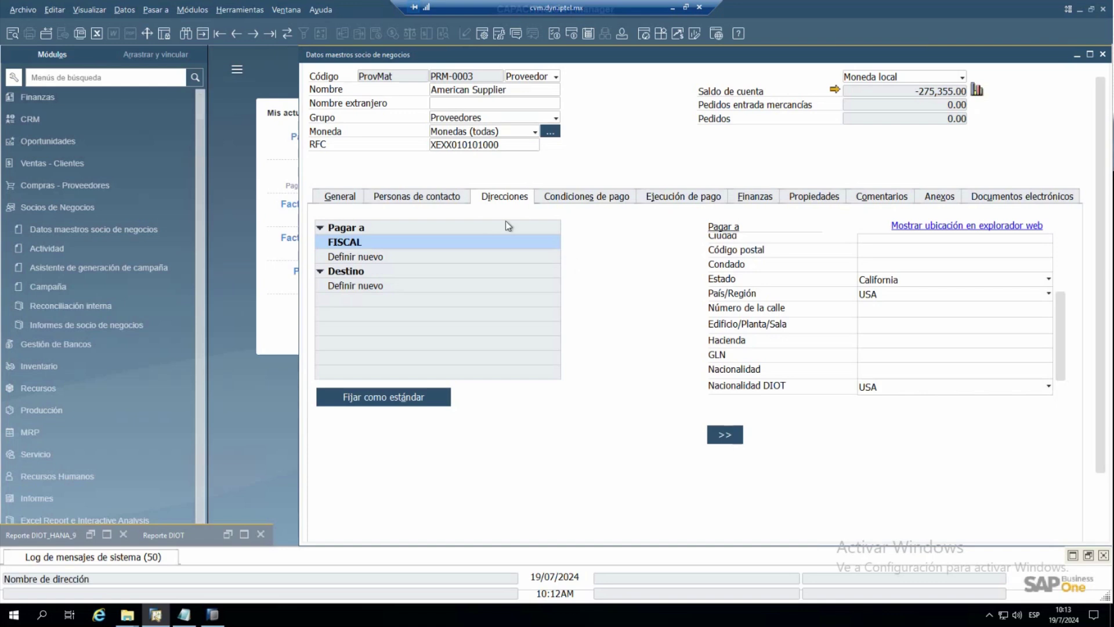
- Review the six IVA Soportado (A/P) tax rates and their DIOT types, widening the Nombre column
left_click(1103, 55)
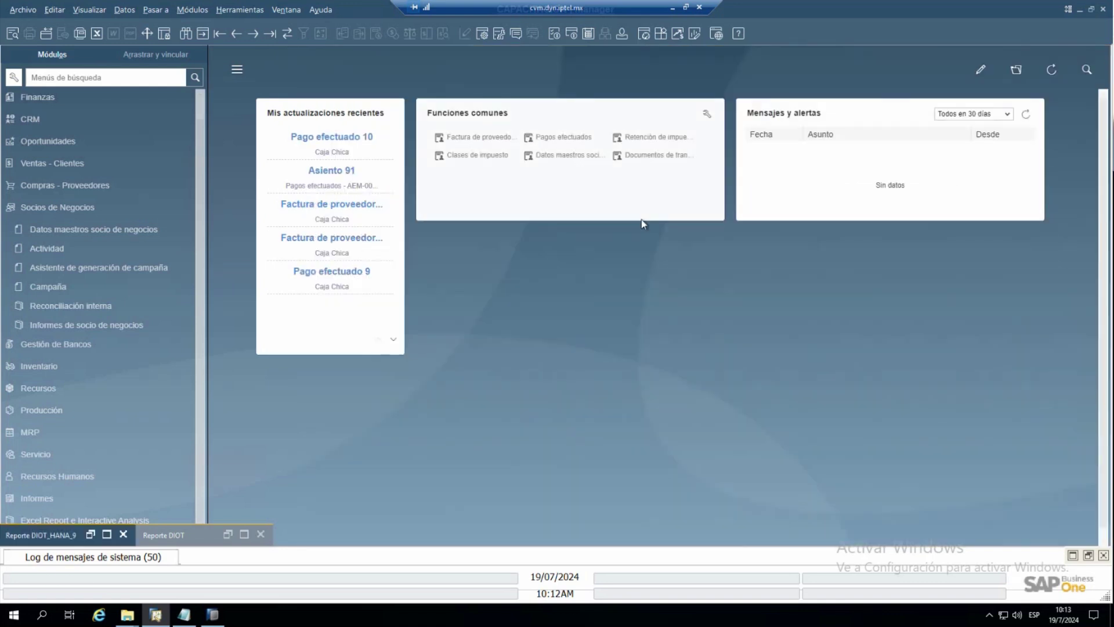
left_click(471, 160)
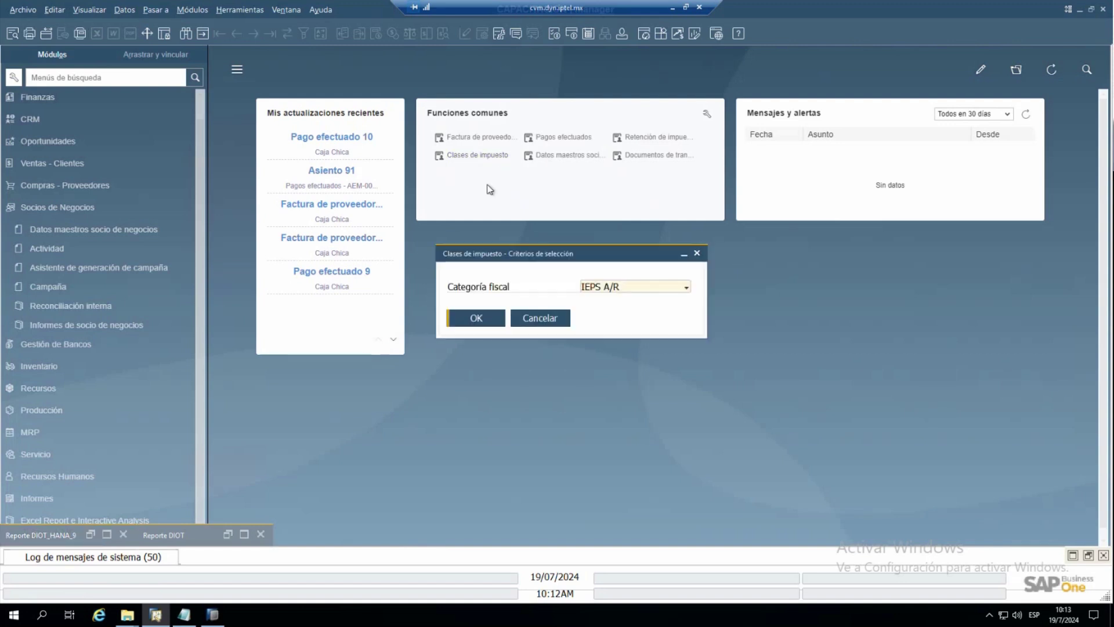
left_click(601, 287)
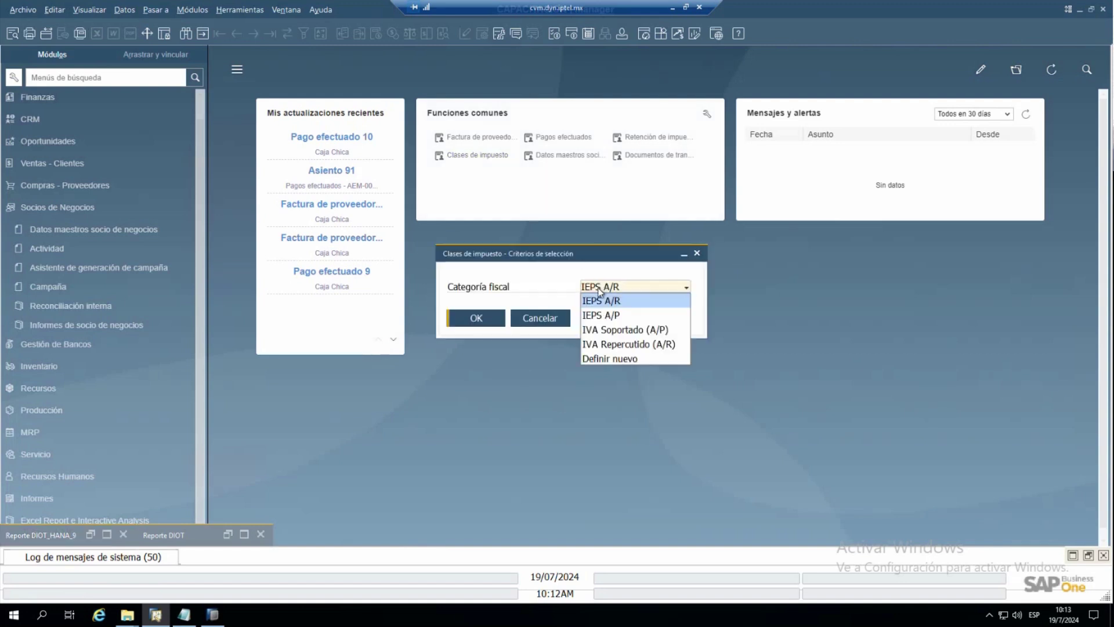
left_click(613, 329)
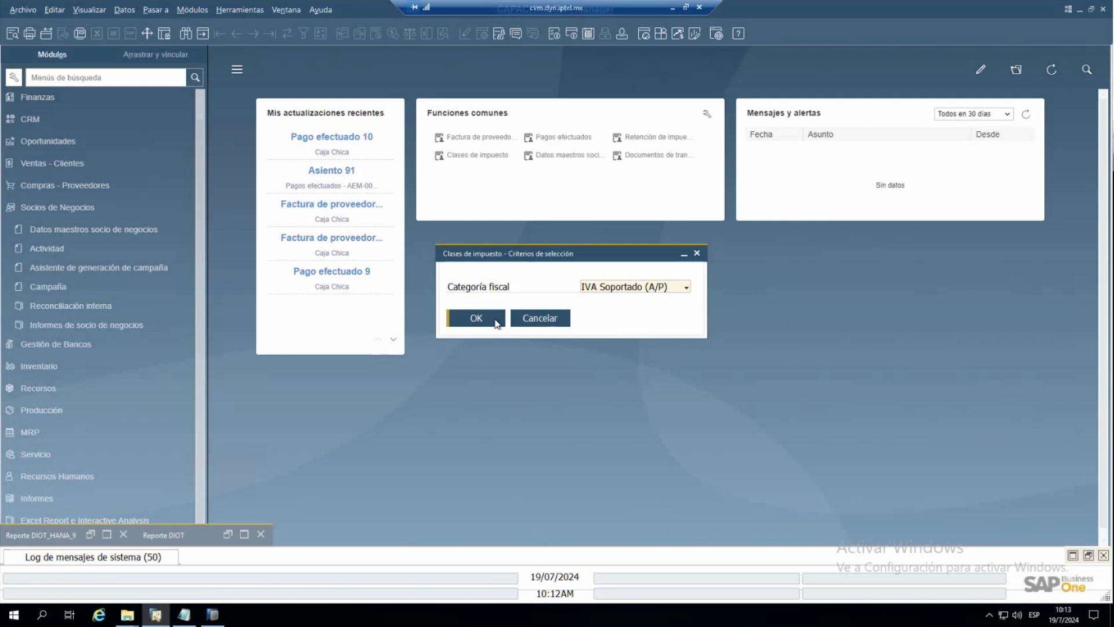
left_click(494, 320)
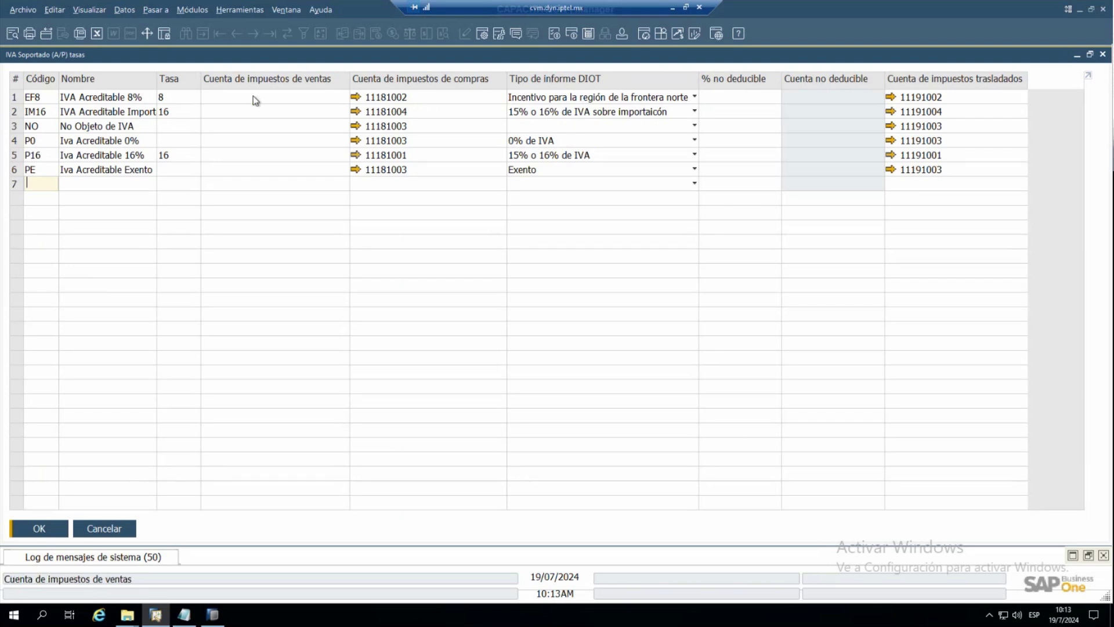
left_click_drag(156, 81, 221, 81)
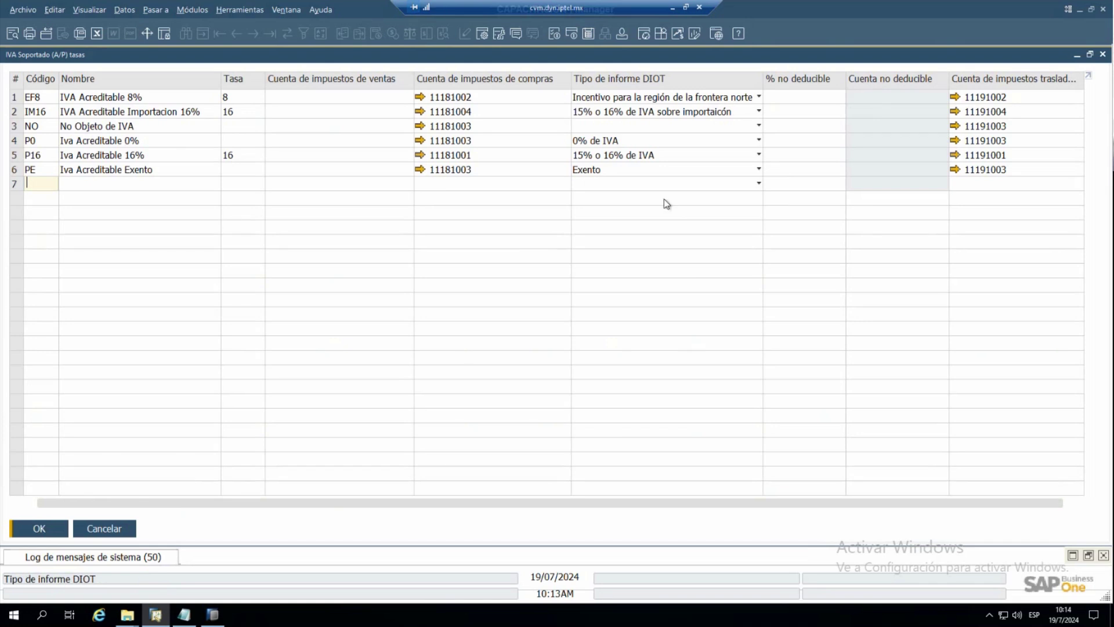
left_click(119, 528)
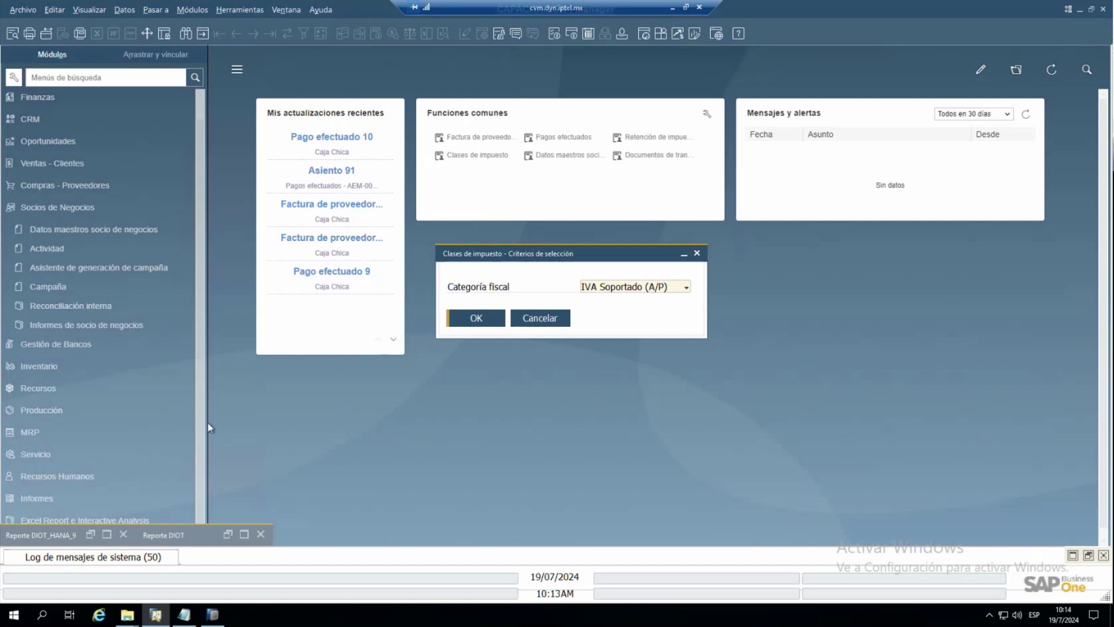
- In withholding tax code definitions, leave the Informe DIOT flag only on the fourth, IVA-based code
left_click(642, 139)
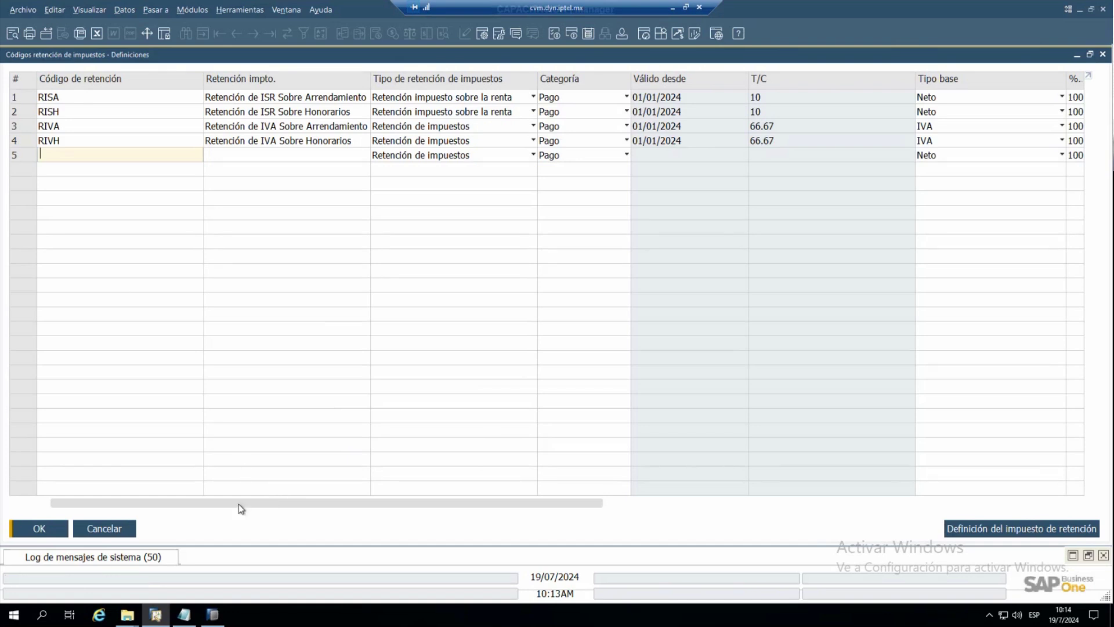
left_click_drag(236, 503, 650, 504)
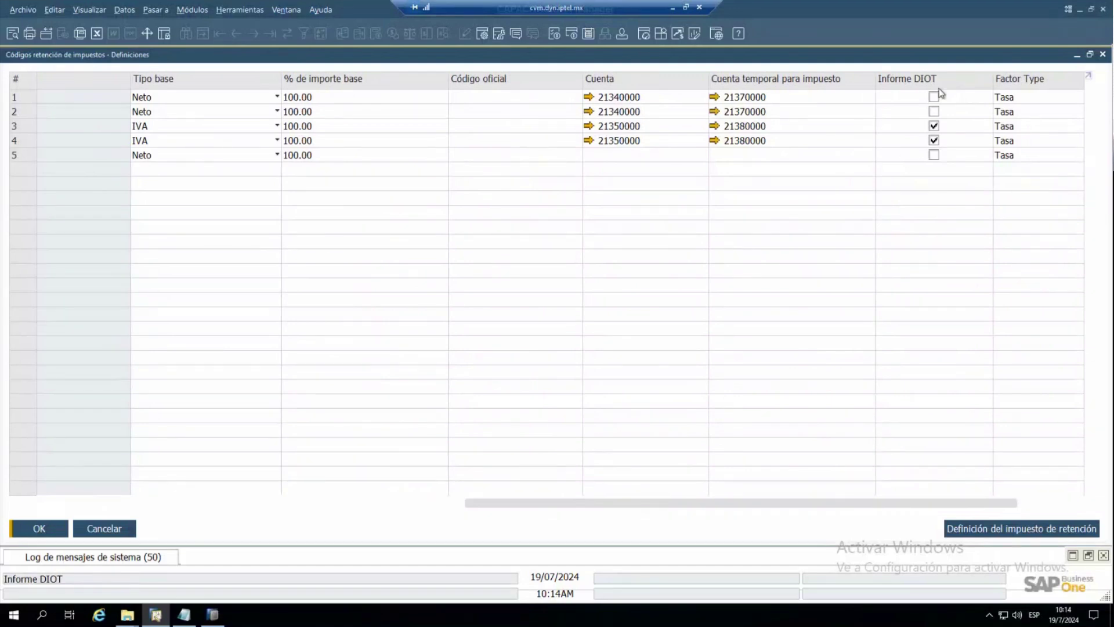
left_click(911, 130)
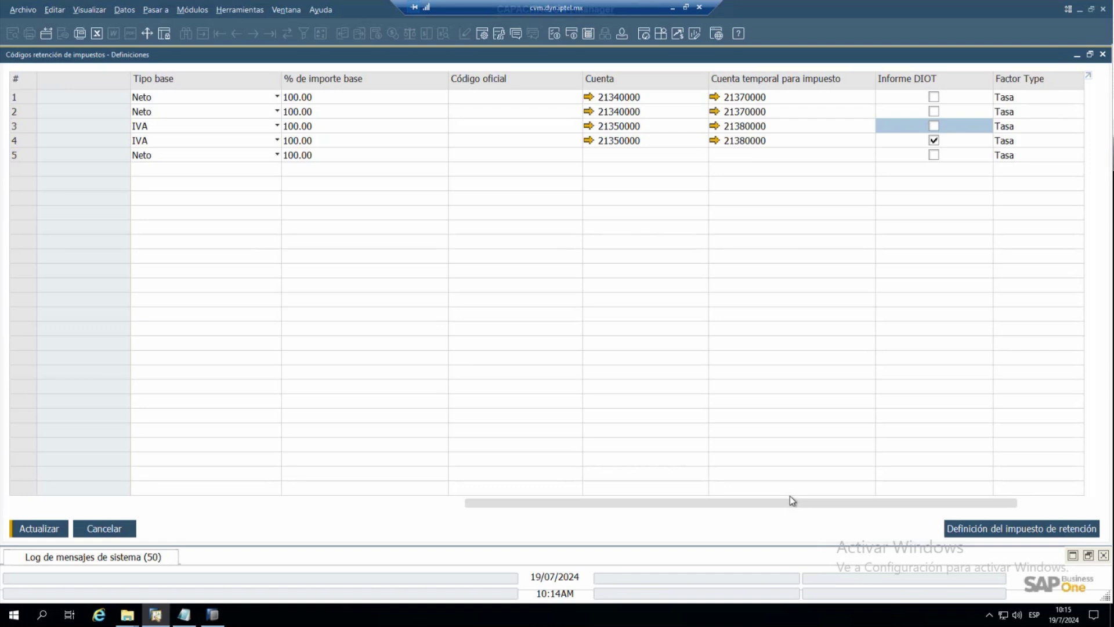
left_click_drag(618, 502, 335, 482)
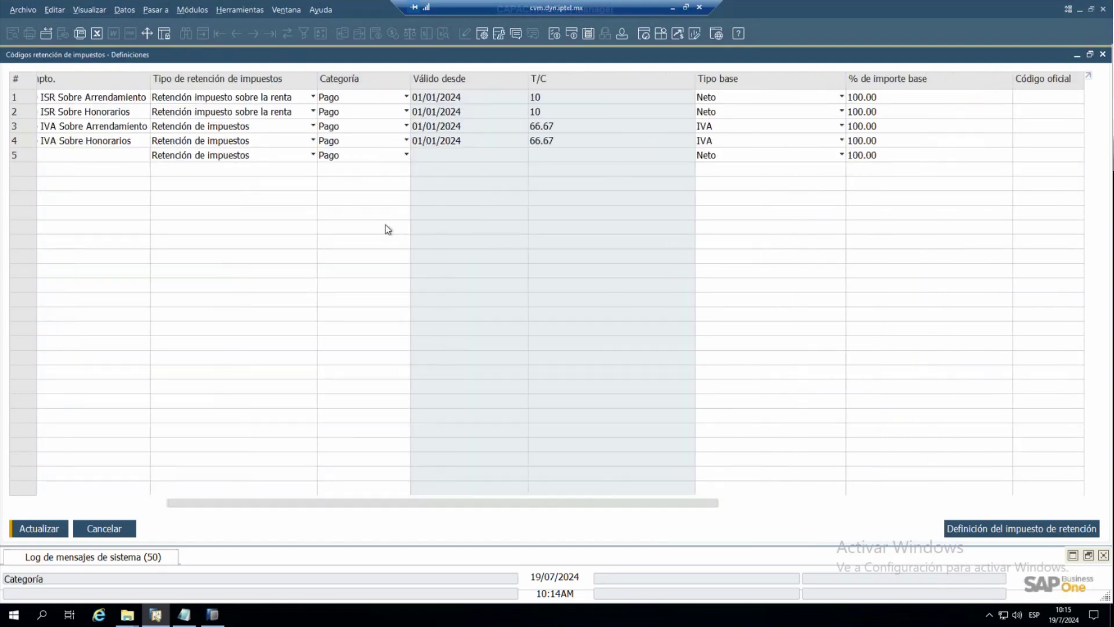
left_click(362, 101)
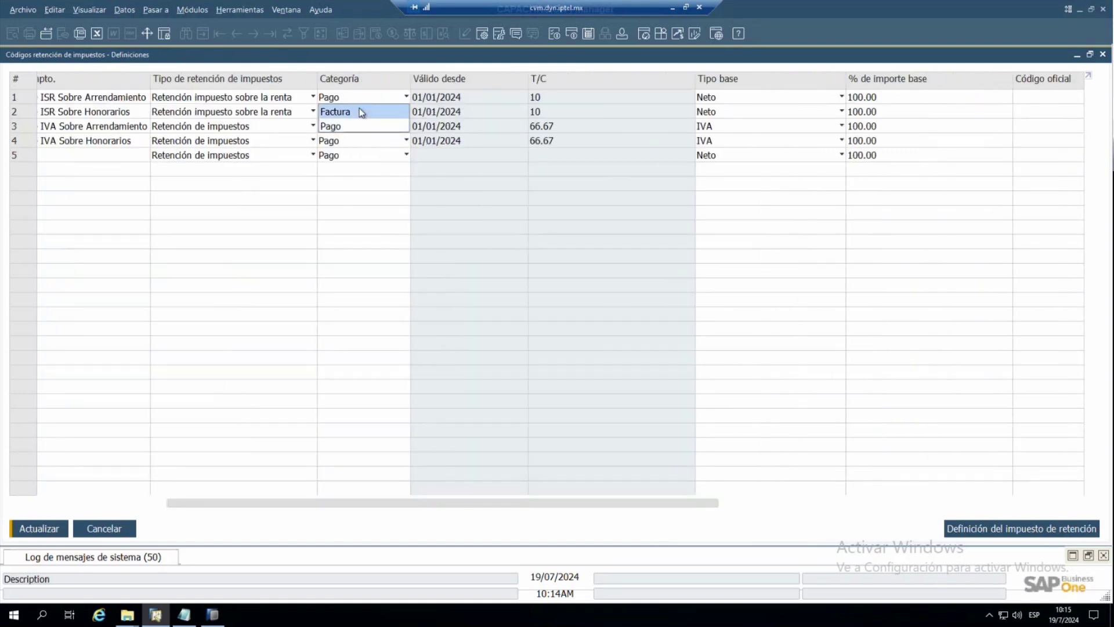
left_click(349, 125)
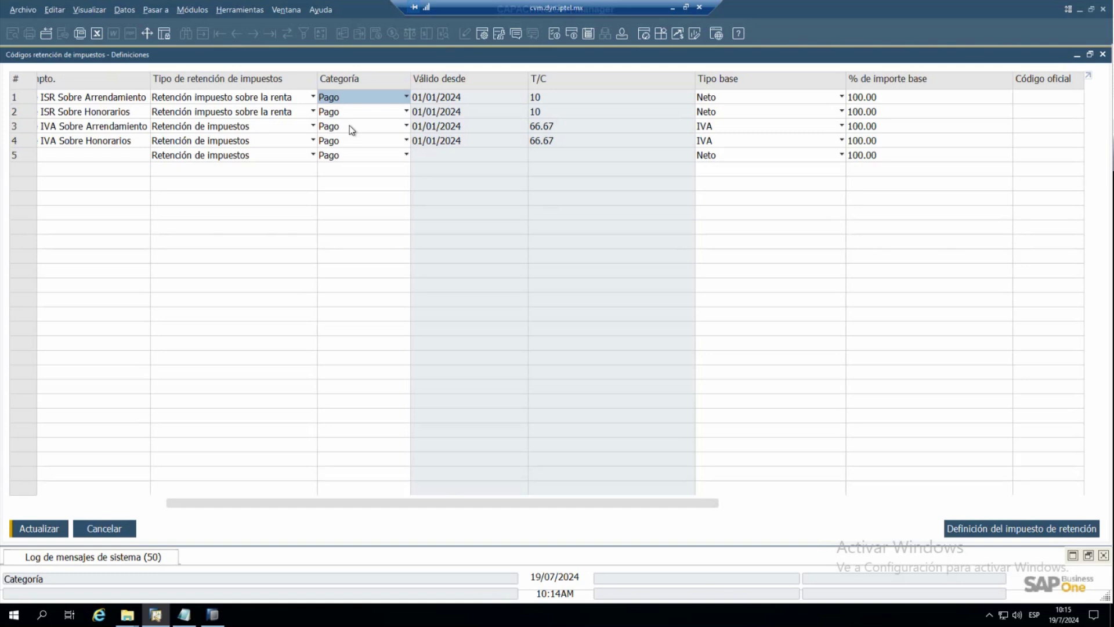
left_click(337, 100)
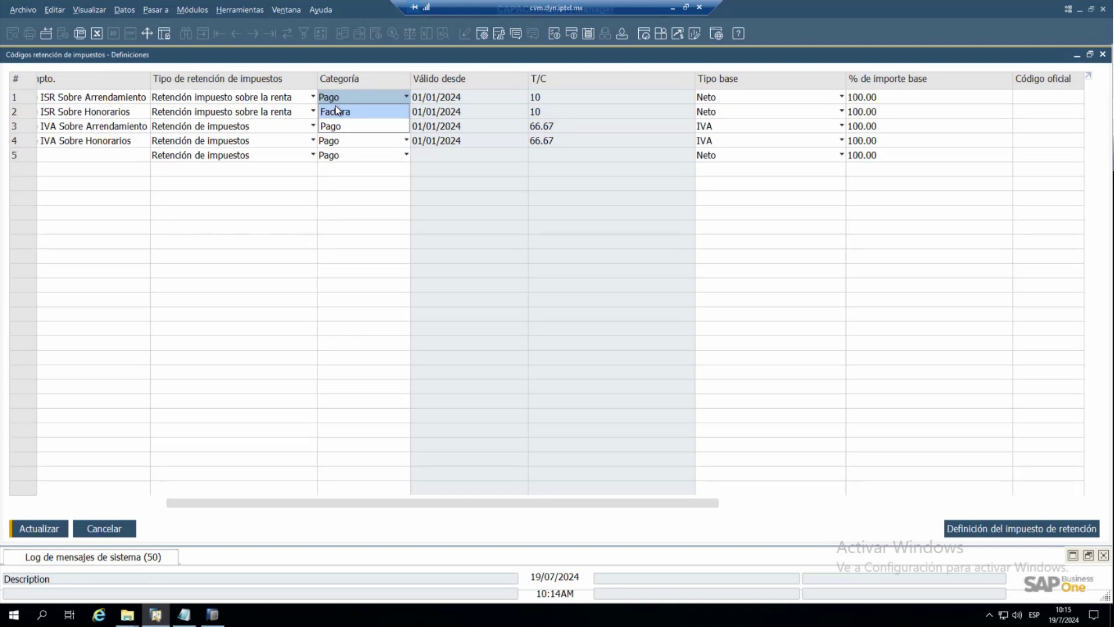
left_click(377, 239)
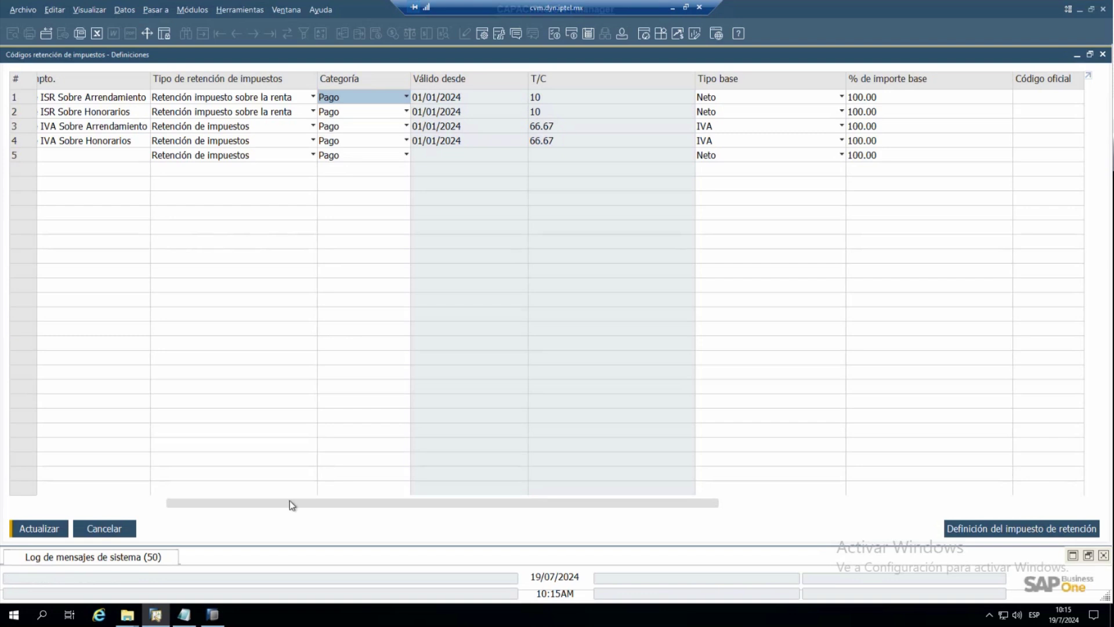
left_click_drag(290, 500, 612, 503)
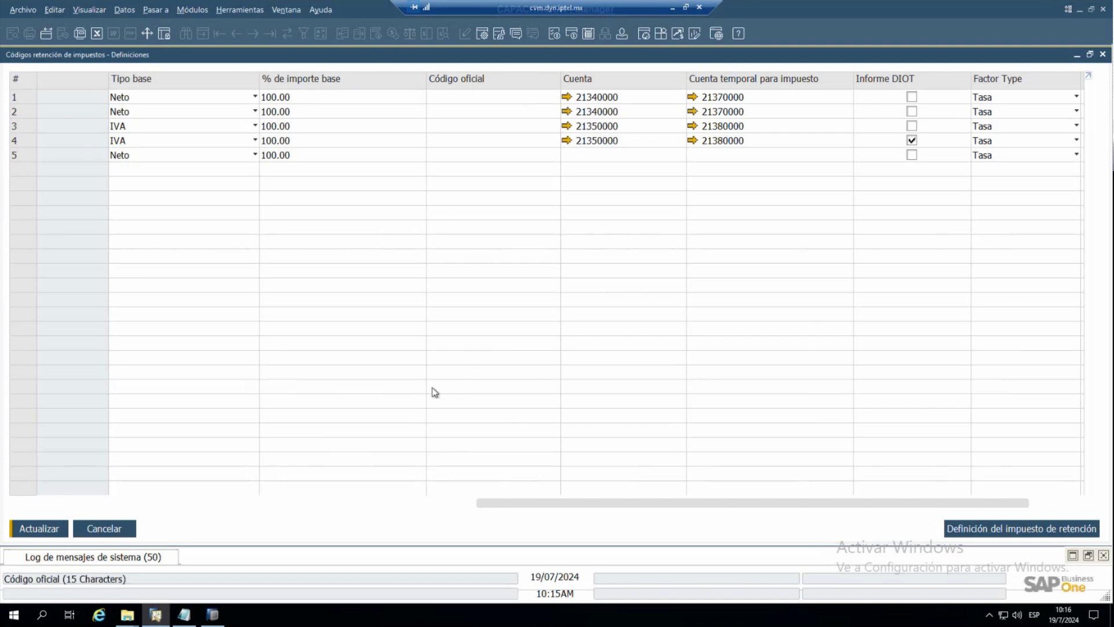
left_click(103, 529)
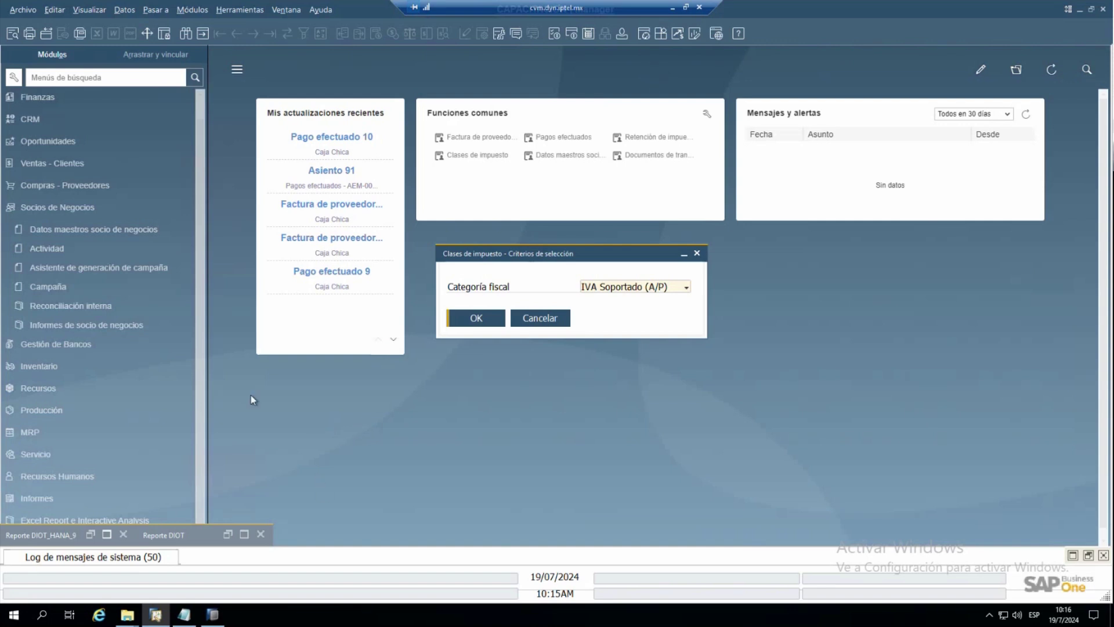
- Close the withholding codes window and the minimized Reporte DIOT_HANA_9 window
left_click(199, 363)
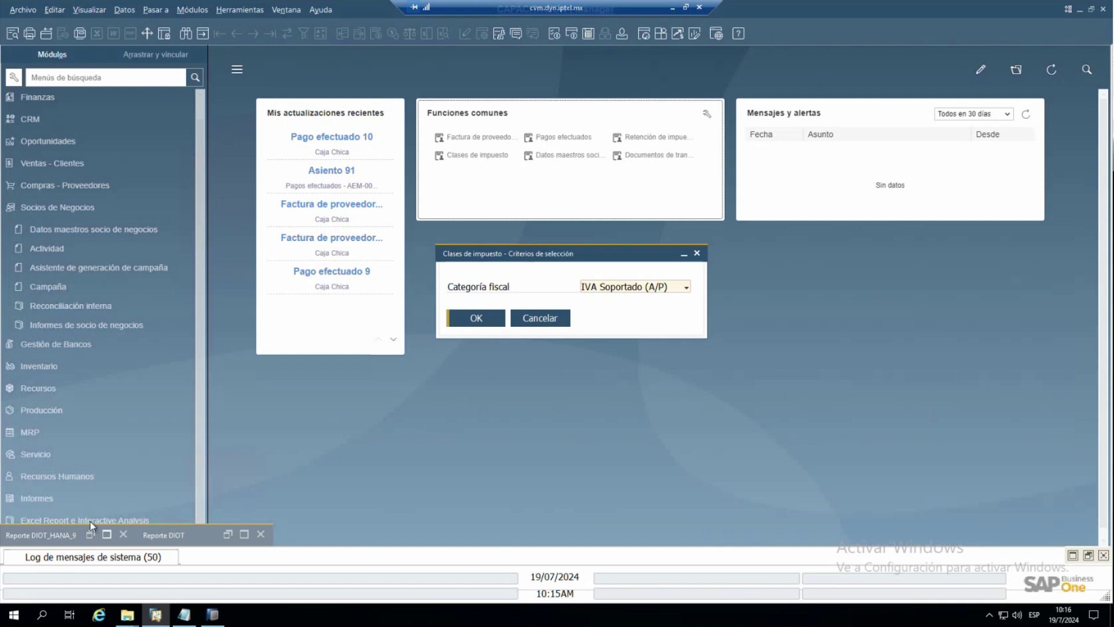
left_click_drag(81, 529, 327, 491)
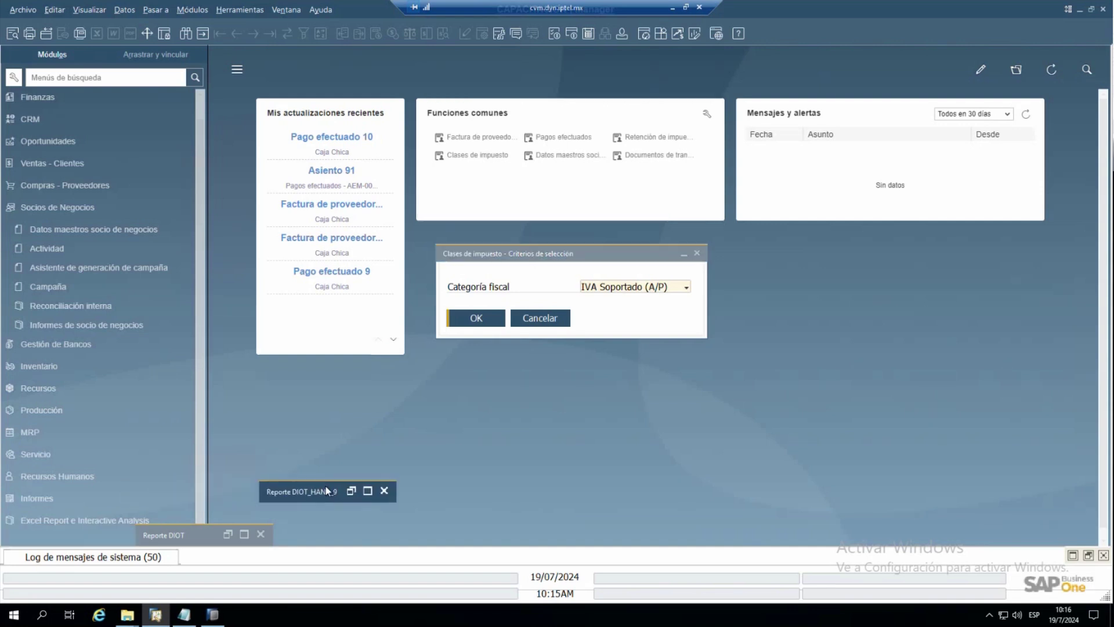
left_click(384, 490)
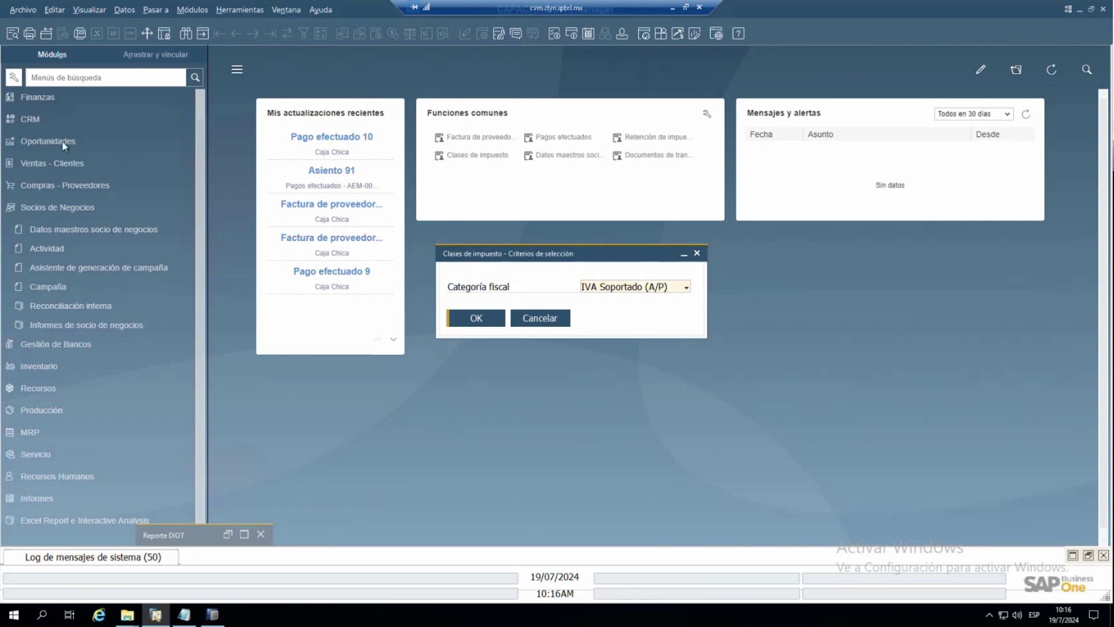
- Expand Finanzas > Informes financieros > Informes electrónicos and restore the Reporte DIOT wizard
left_click(40, 95)
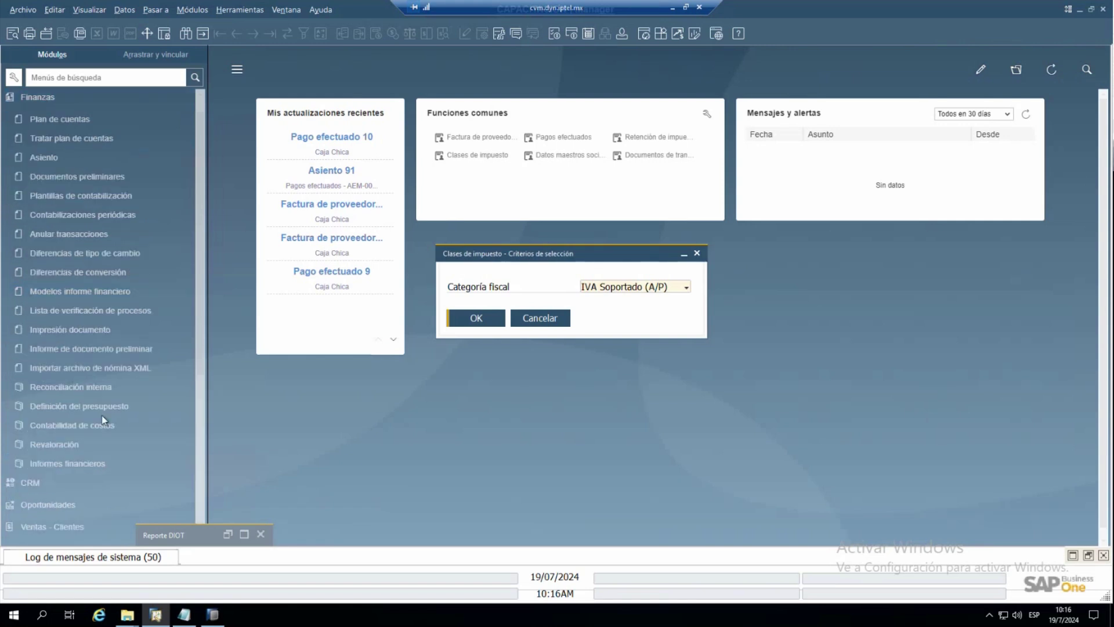
left_click(68, 461)
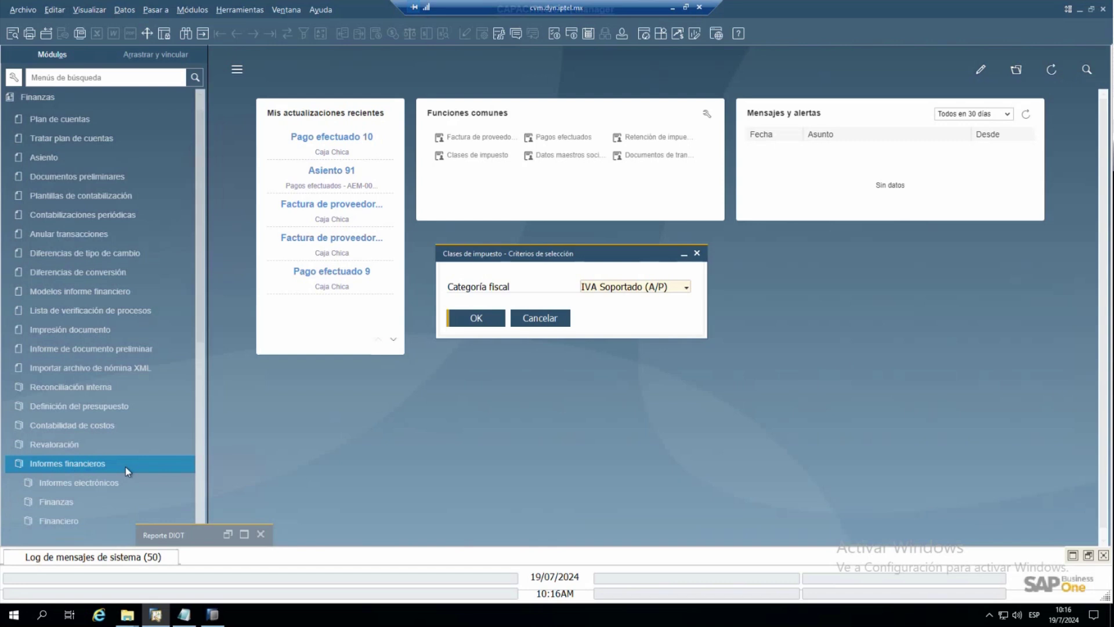
scroll(125, 467, "down", 3)
scroll(125, 467, "down", 4)
left_click(78, 266)
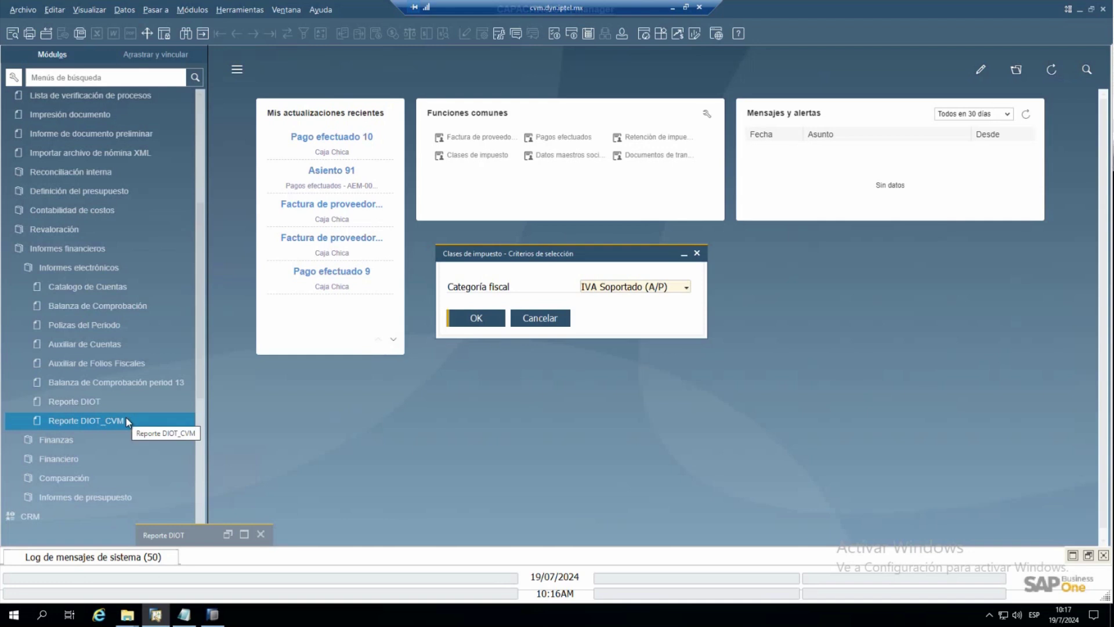
left_click(243, 534)
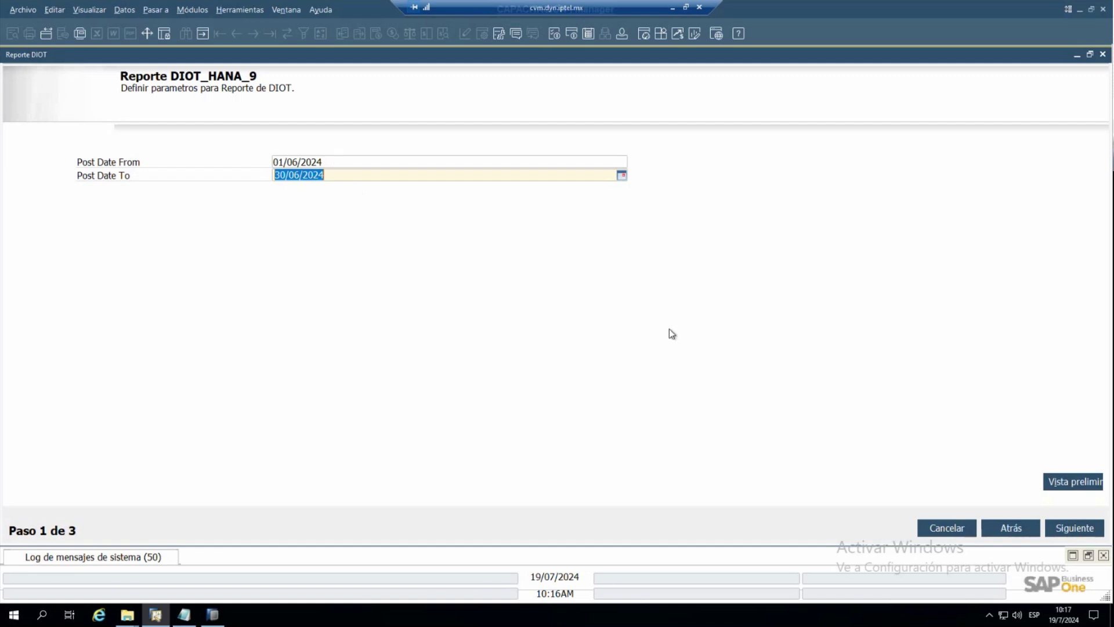
- Preview the June 2024 DIOT report full-size, showing 11 Mexican suppliers, then close it
left_click(1074, 482)
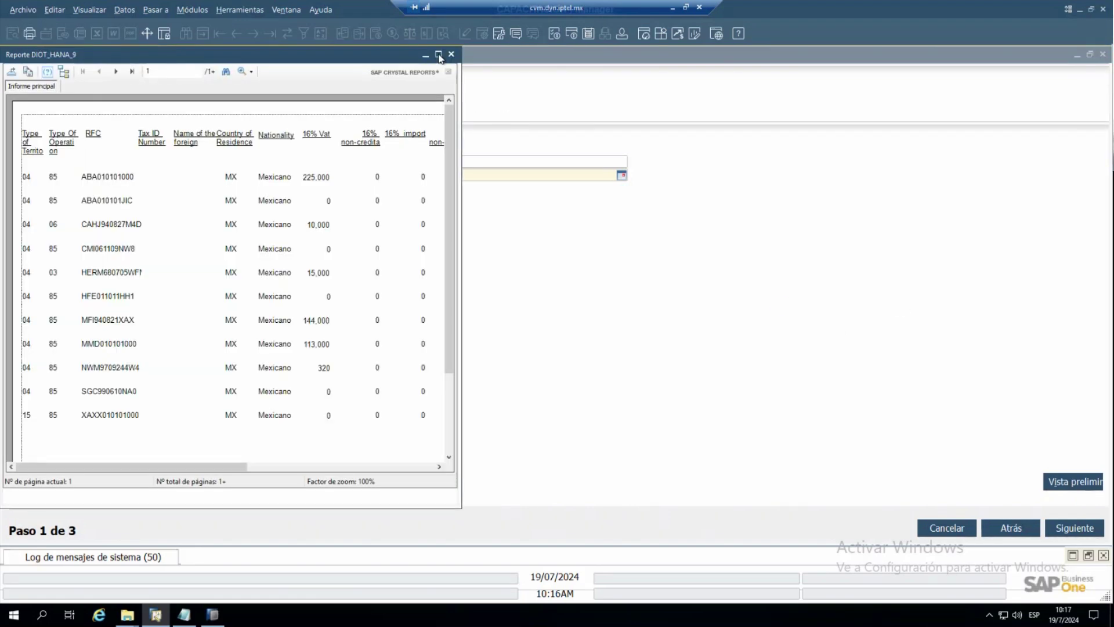
left_click(438, 55)
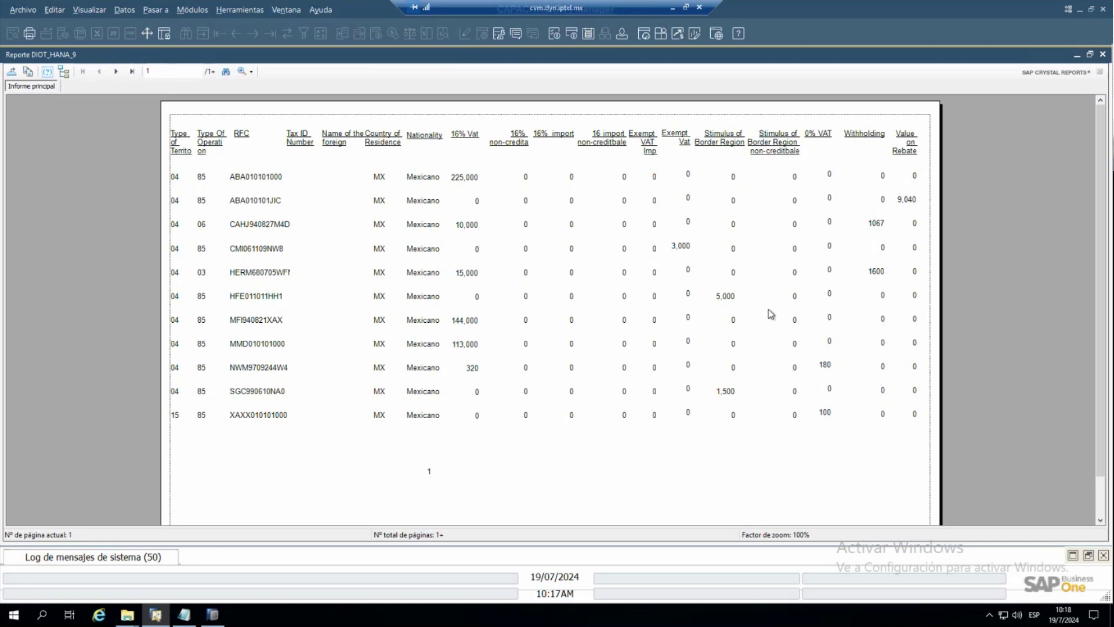
scroll(667, 264, "down", 1)
scroll(667, 265, "up", 1)
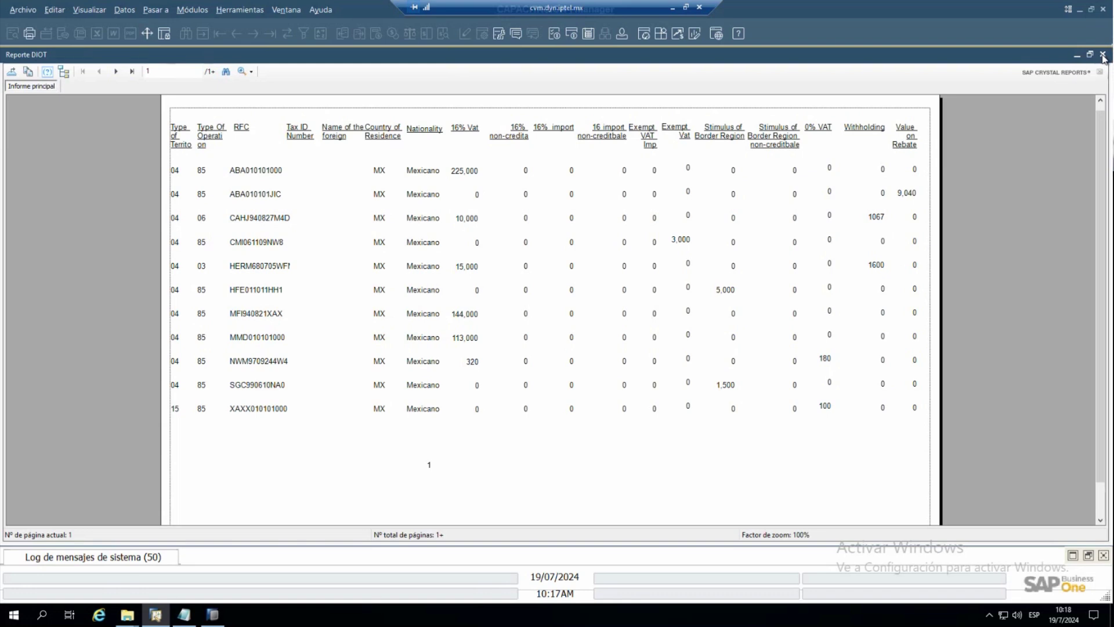
left_click(1102, 55)
- Open Reporte DIOT_CVM and set post dates 01/06/2024 to 30/06/2024
left_click(1103, 55)
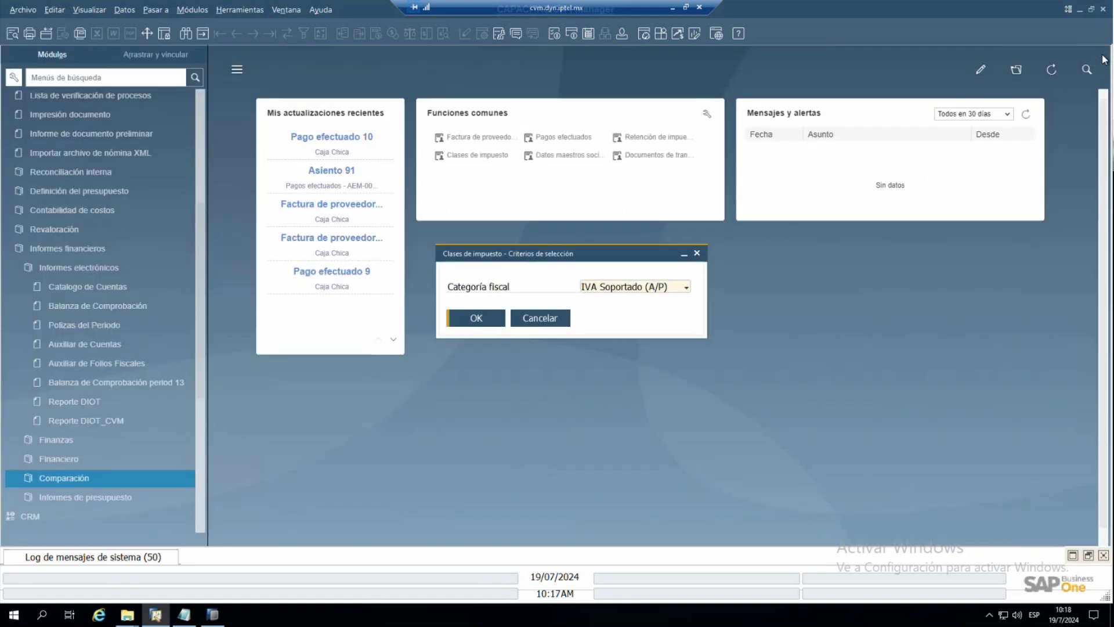
left_click(99, 417)
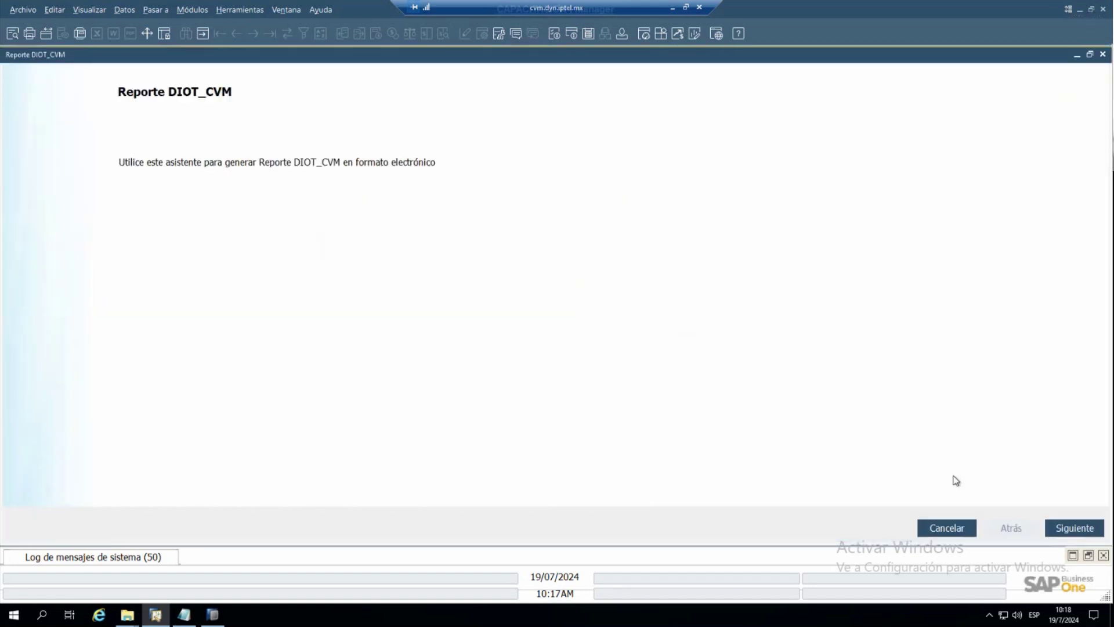
left_click(1059, 529)
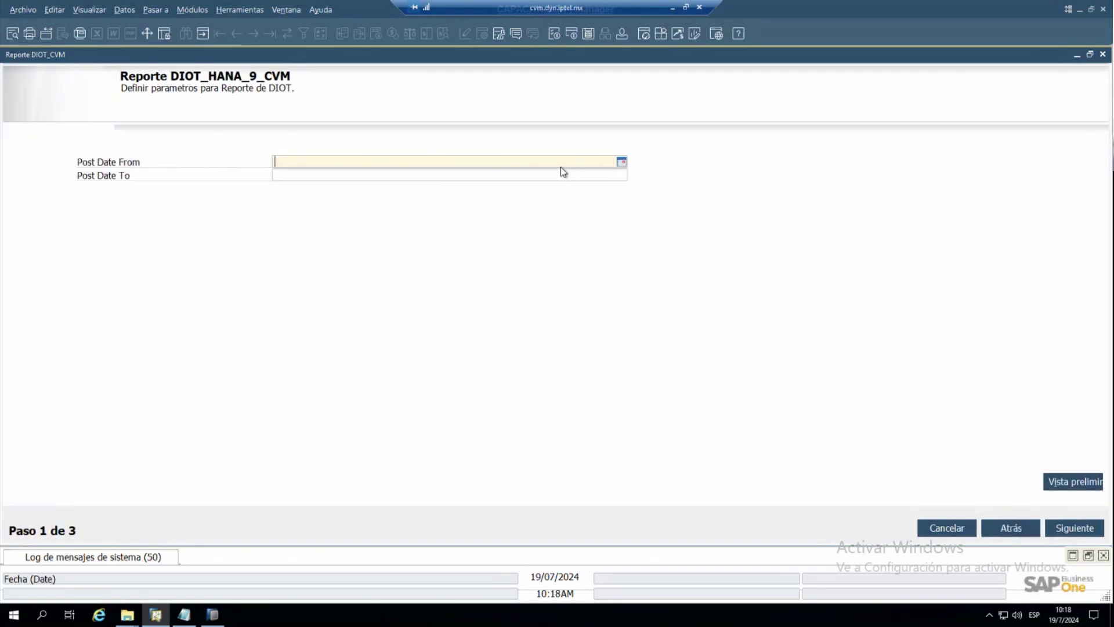
type("0106")
key("Tab")
type("30-6")
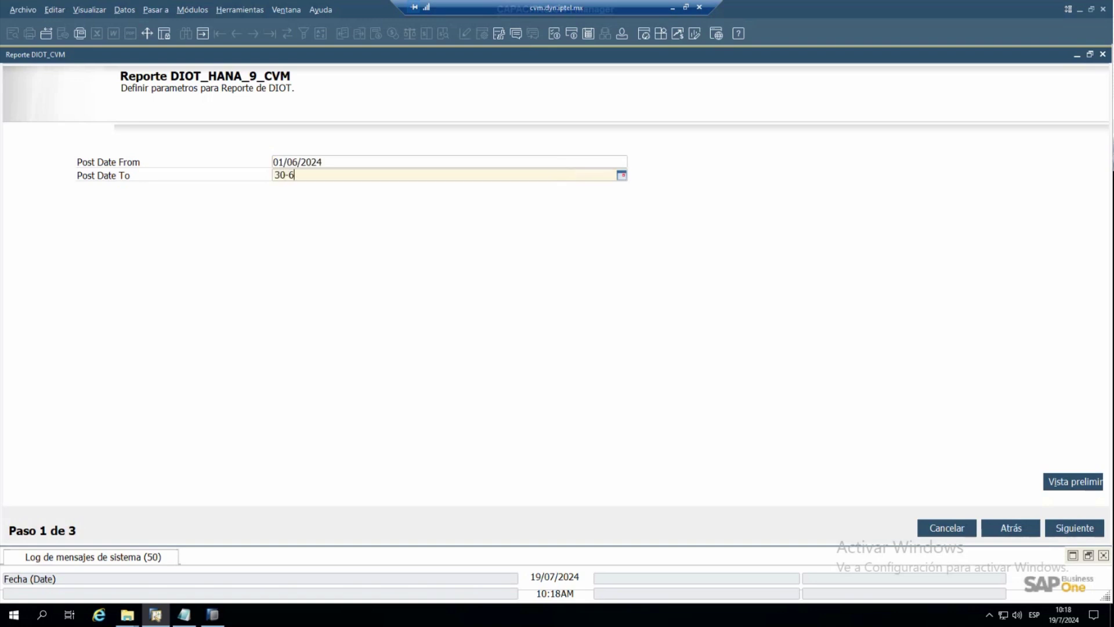
key("shift+Tab")
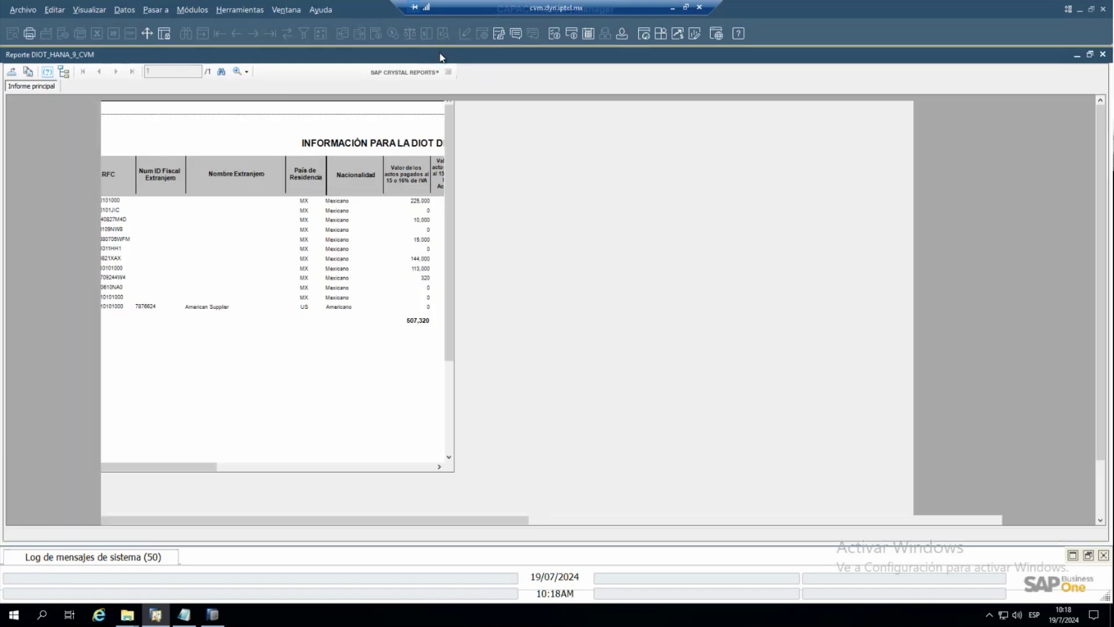
- Maximize the DIOT_CVM preview at 150% zoom to check American Supplier's 275,355 import IVA
left_click(438, 53)
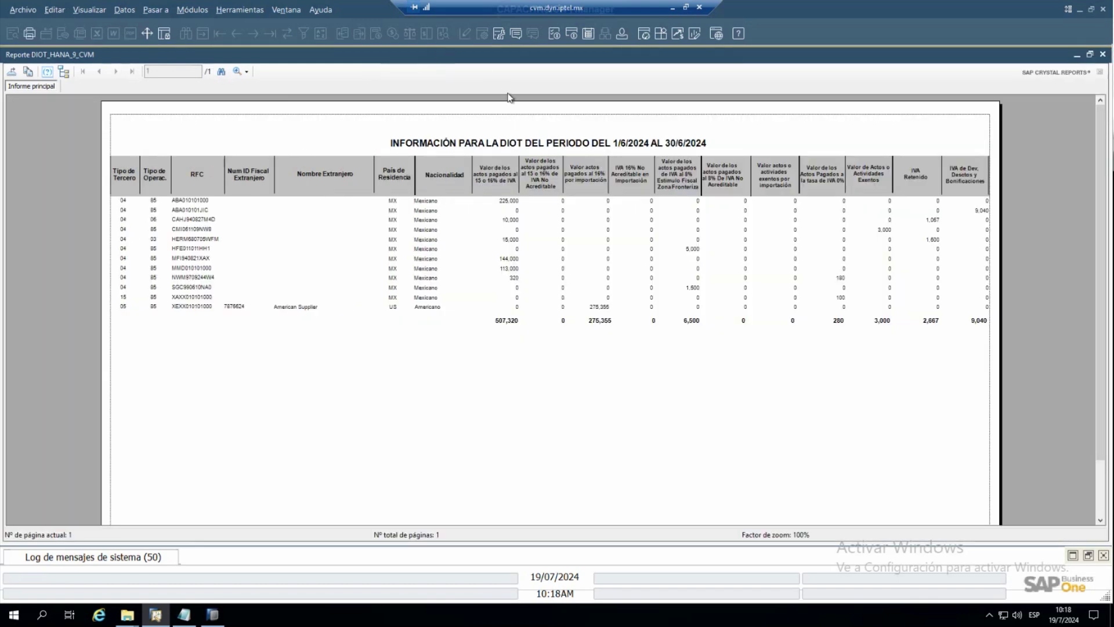
left_click(244, 72)
left_click(265, 152)
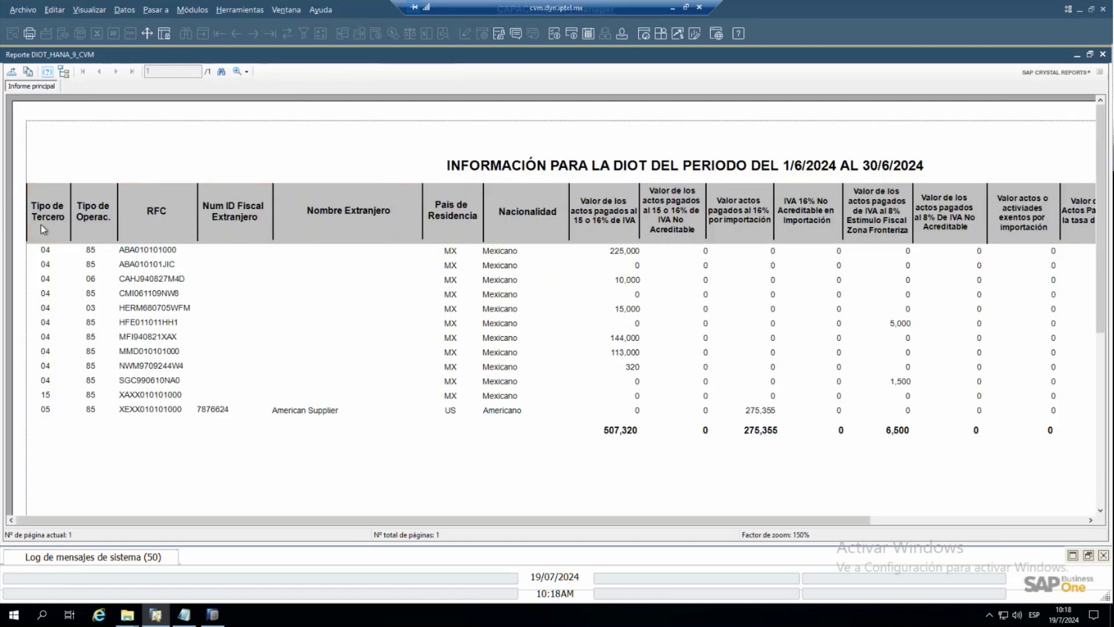
left_click(151, 228)
- Minimize the DIOT report preview and parameters form, bringing the tax classes selection forward
left_click(1078, 56)
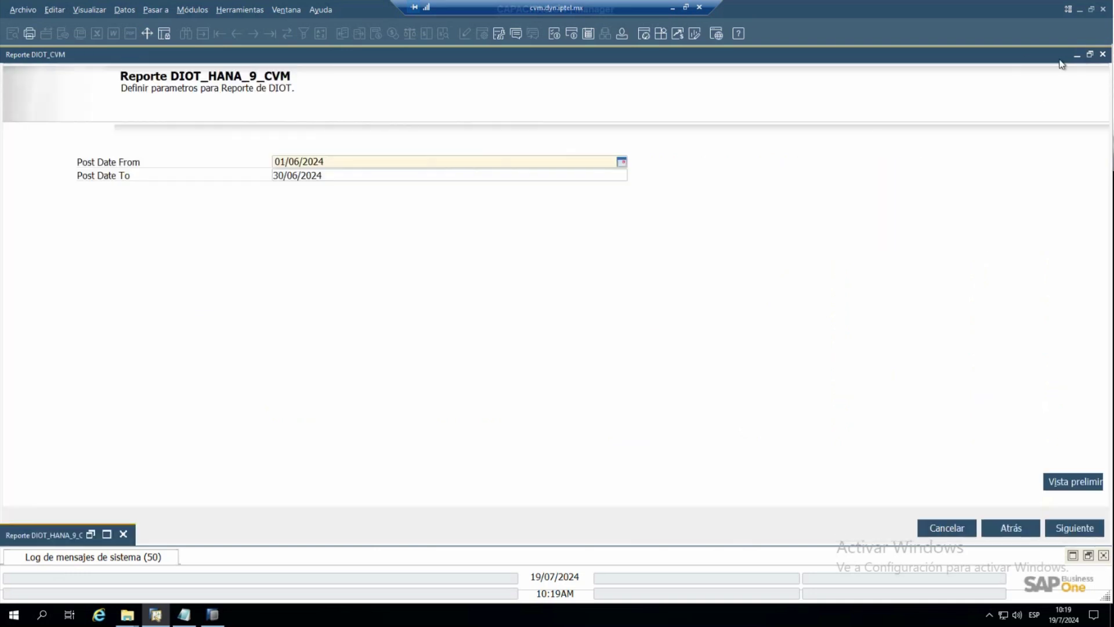
left_click(1074, 55)
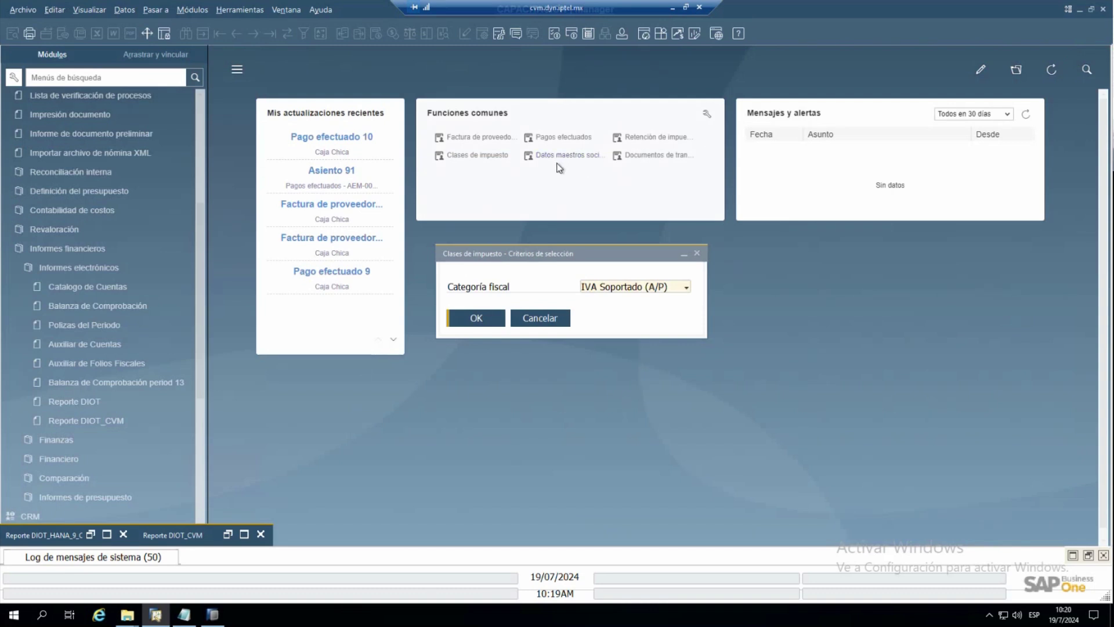
left_click(497, 159)
left_click(488, 158)
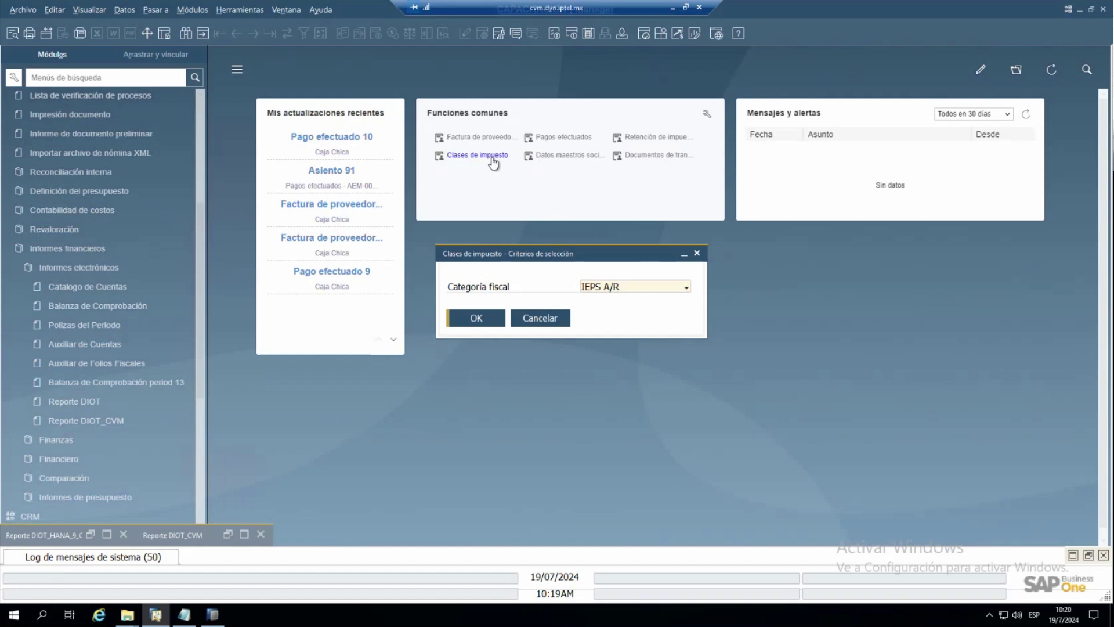
left_click(493, 160)
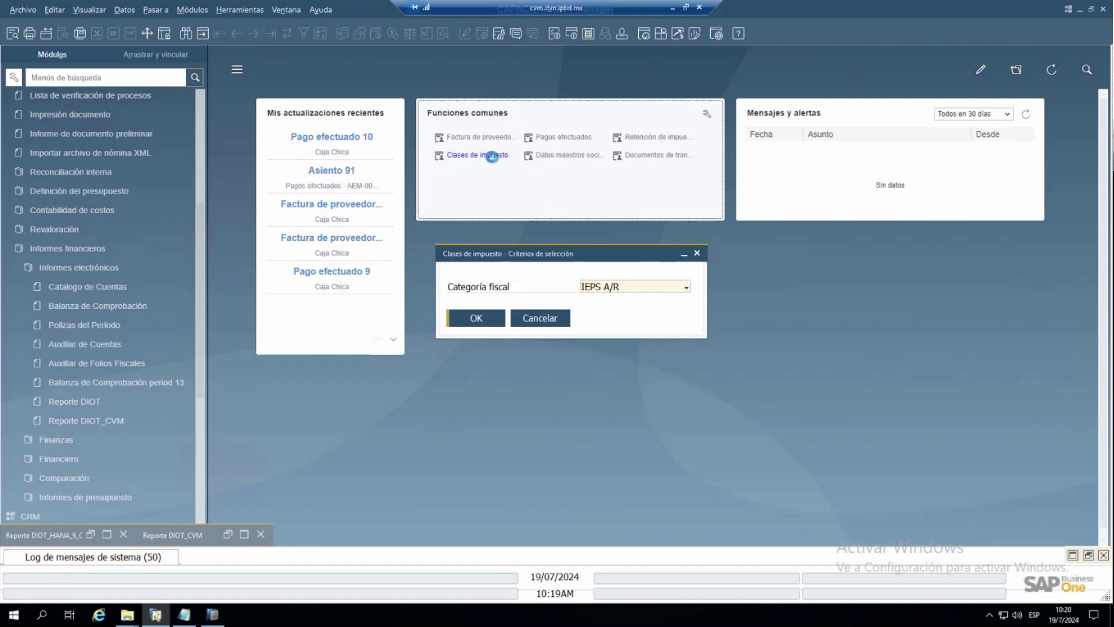
- Select the IVA Soportado (A/P) tax category, check row 3's DIOT report type, then minimize its rates table
left_click(638, 287)
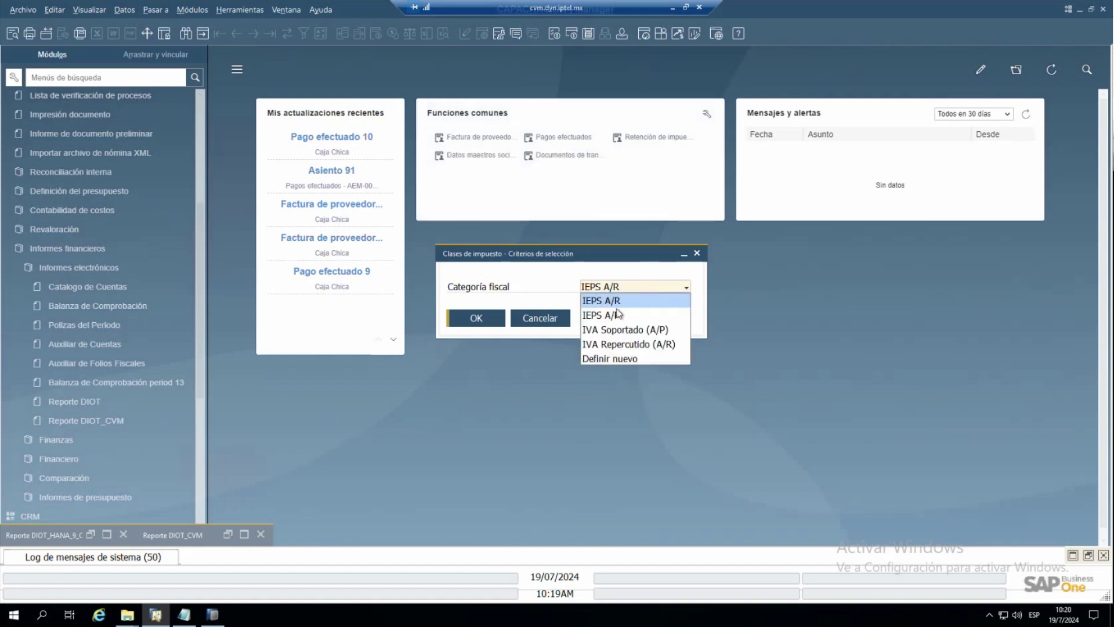
left_click(609, 329)
left_click(475, 318)
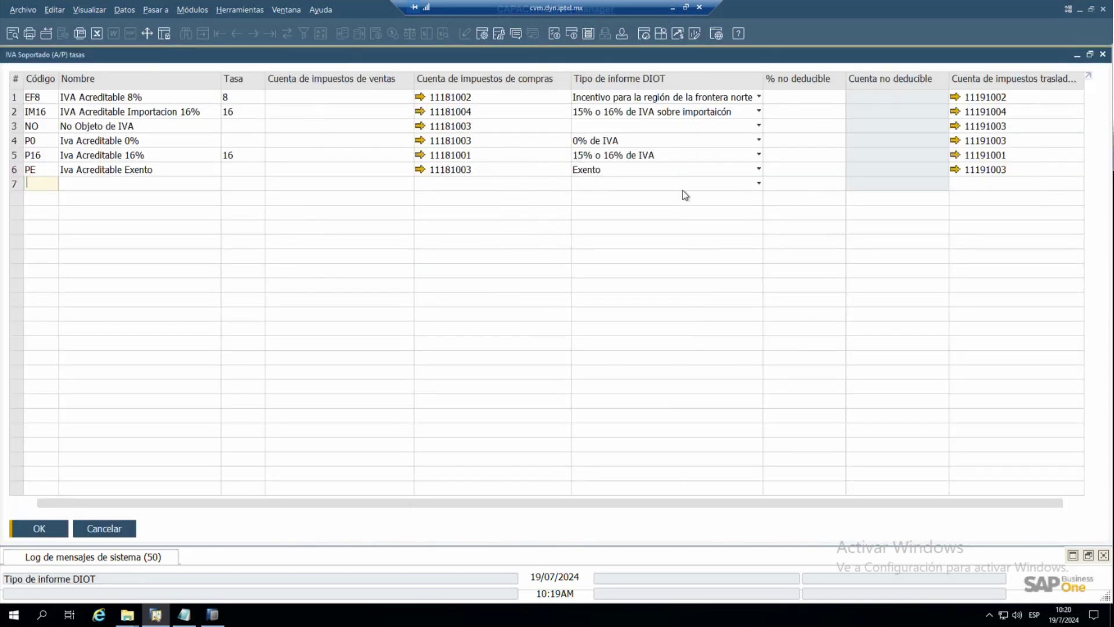
left_click(756, 126)
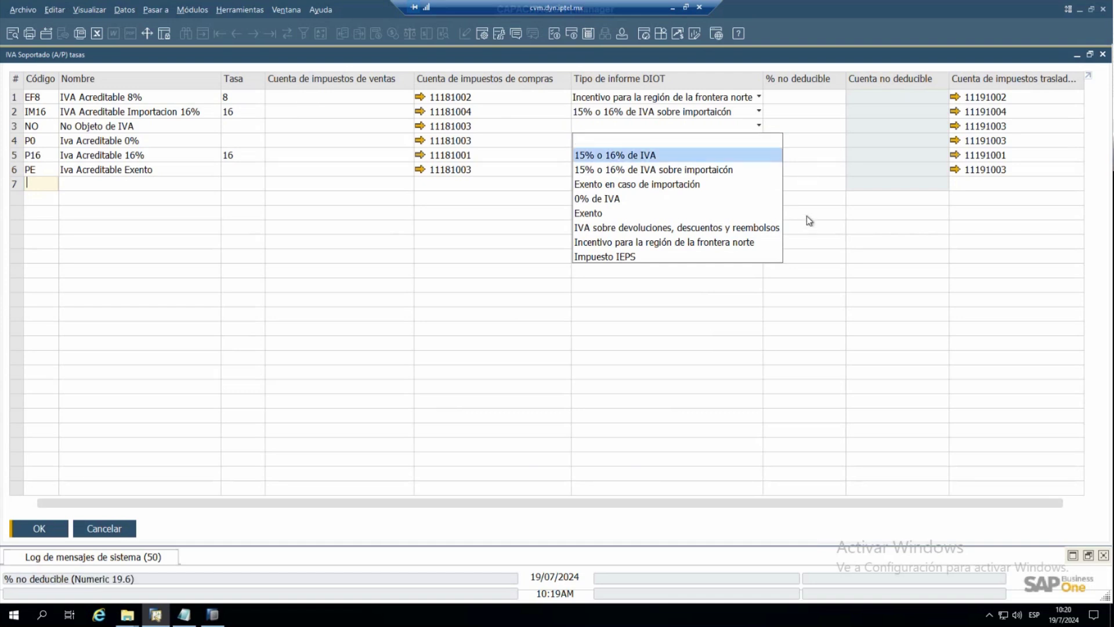
key("Escape")
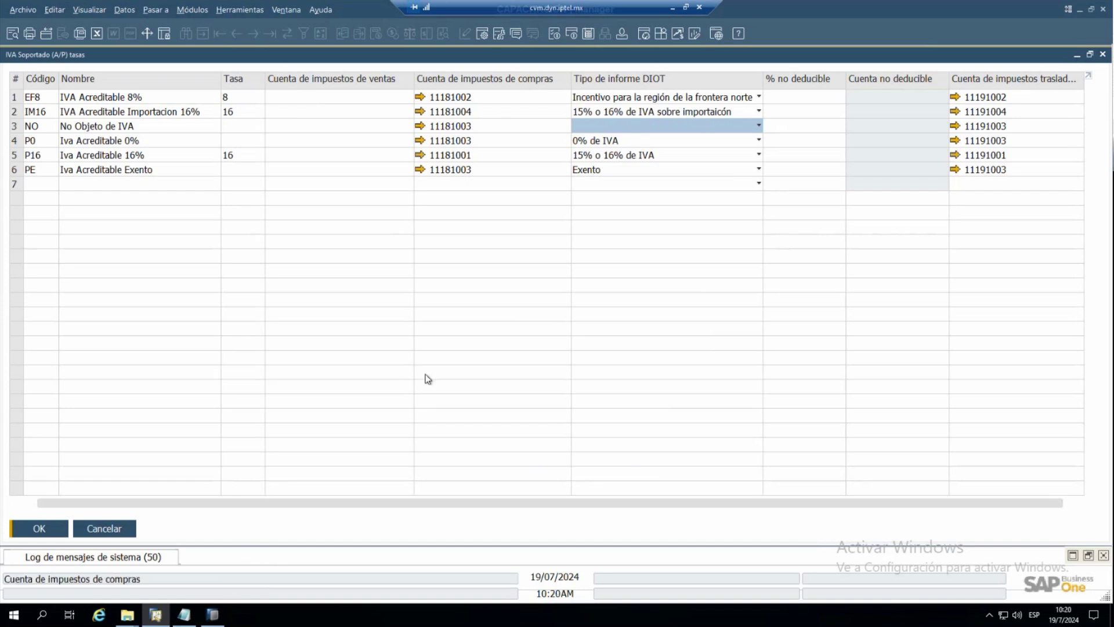
left_click(1076, 56)
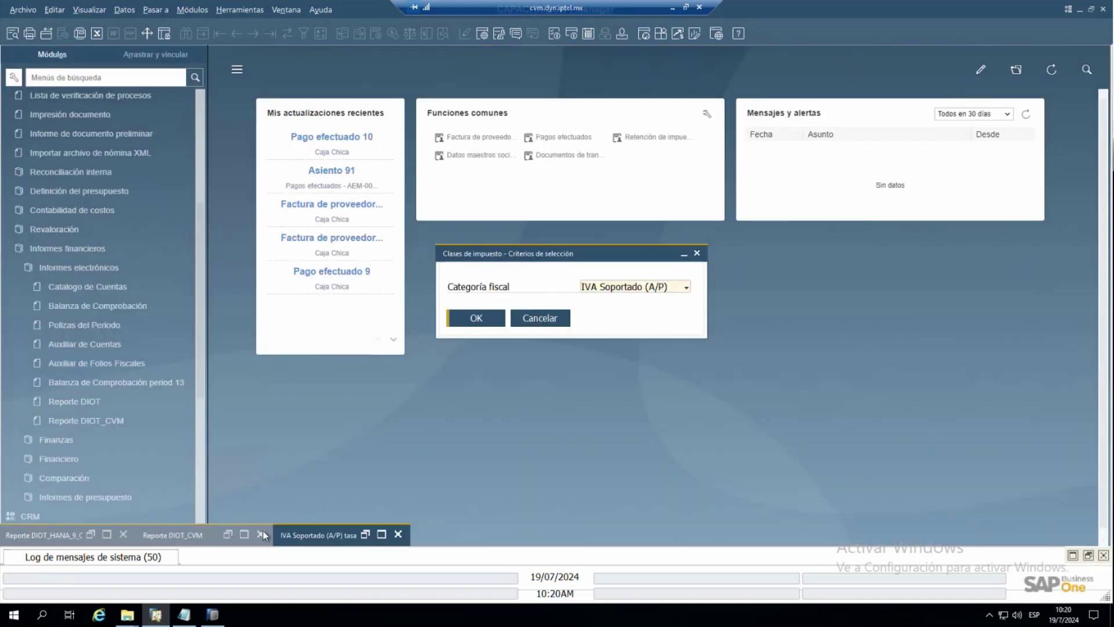
- Bring Reporte DIOT_HANA_9_CVM back full-screen to review American Supplier's 275,355 import IVA, then minimize it
left_click(244, 535)
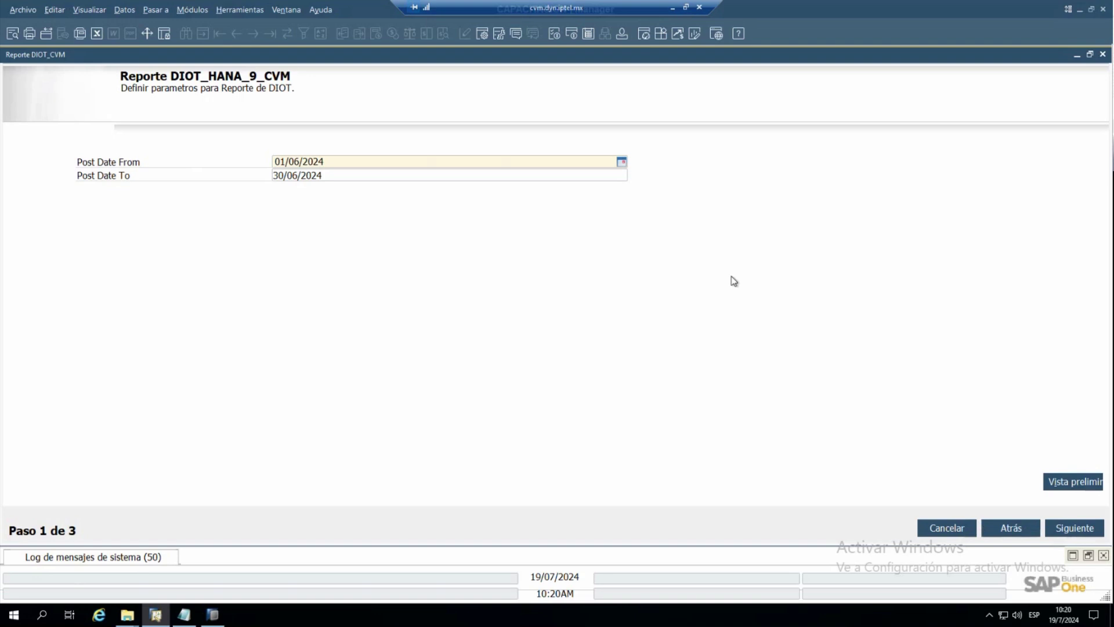
left_click(282, 12)
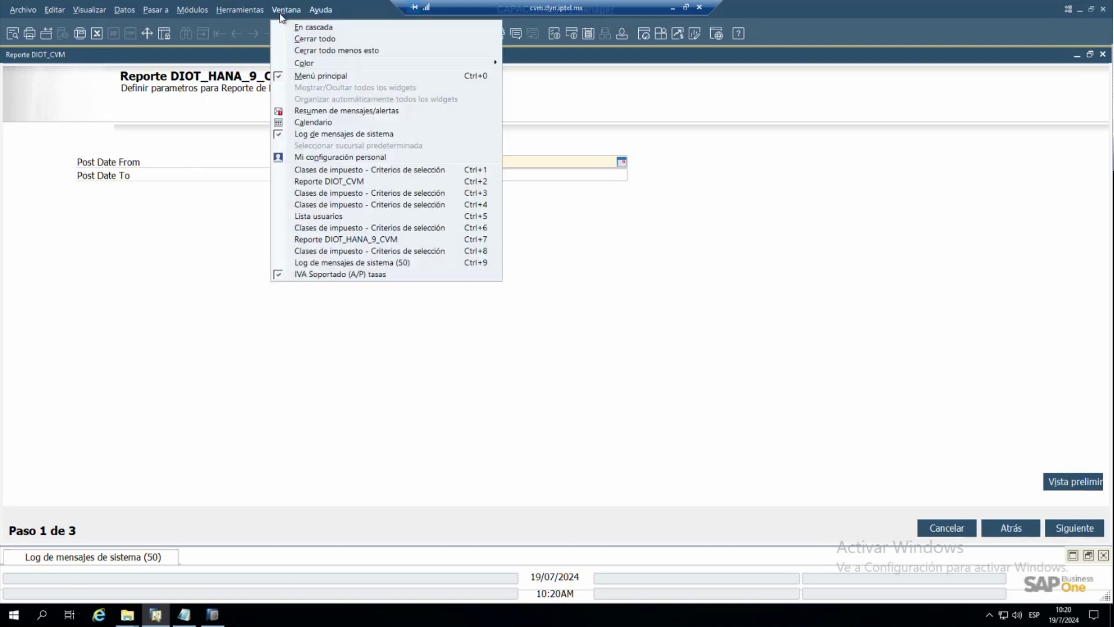
left_click(305, 242)
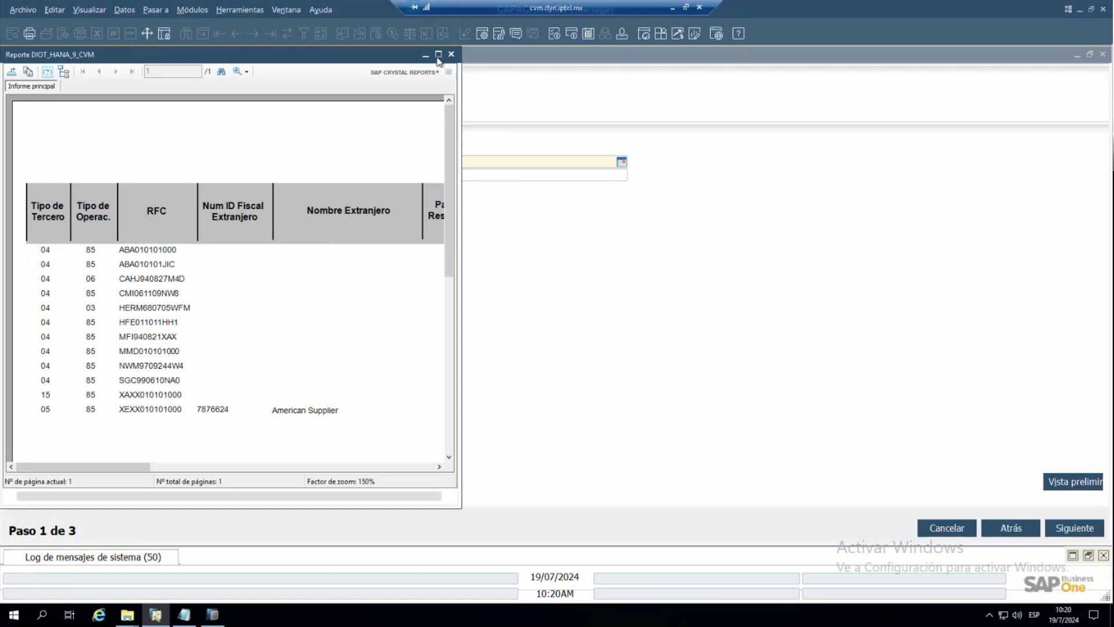
left_click(438, 54)
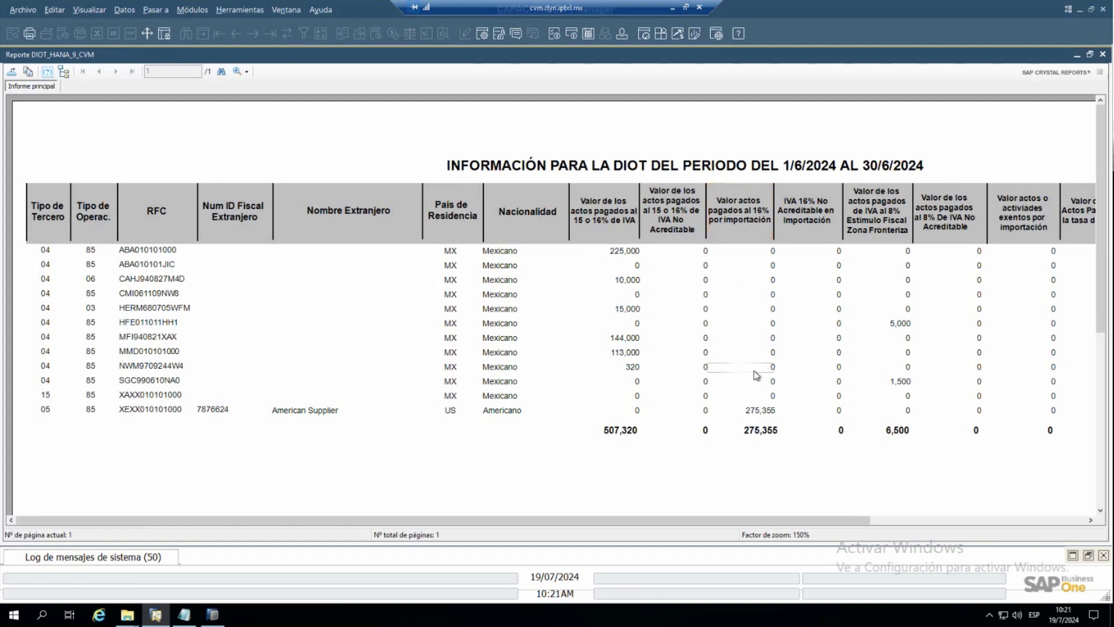
left_click(1077, 59)
- Minimize the DIOT parameters window and open the Compras - Proveedores supplier invoice form
left_click(1077, 56)
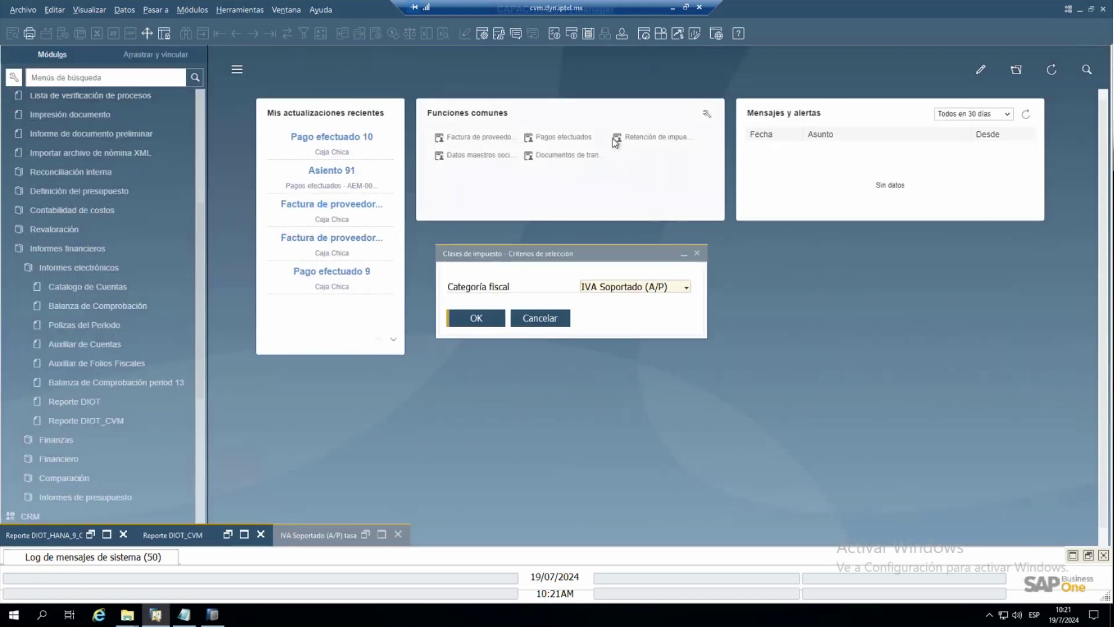
scroll(187, 88, "up", 10)
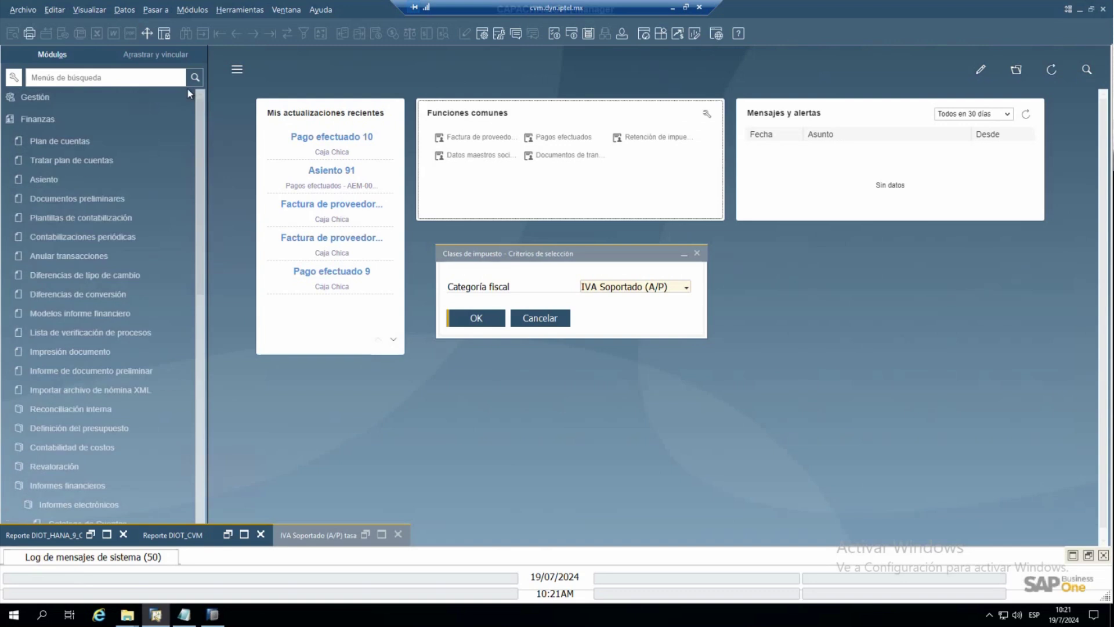
left_click(90, 118)
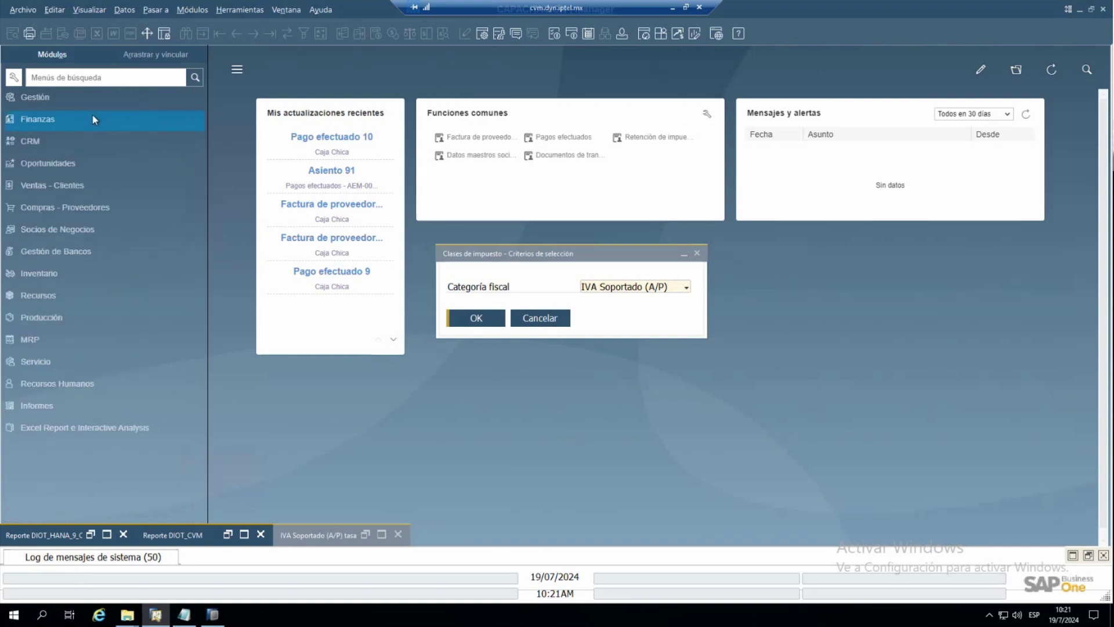
left_click(87, 208)
left_click(116, 290)
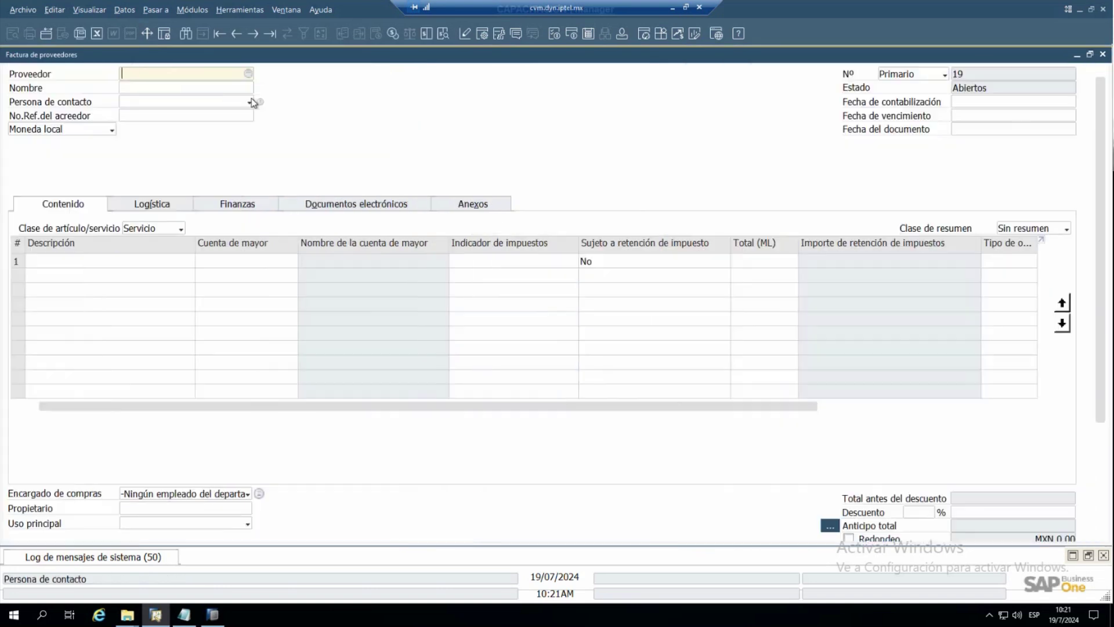
- Find supplier invoices by name 'americ' and open American Supplier invoice 15
left_click(232, 88)
left_click(186, 33)
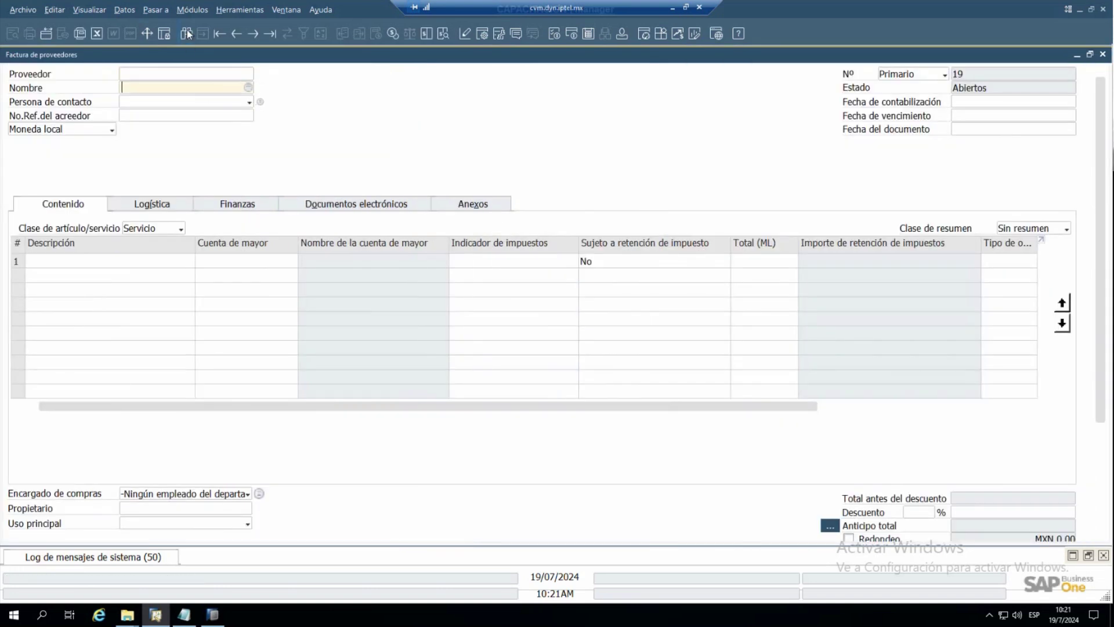
type("americ")
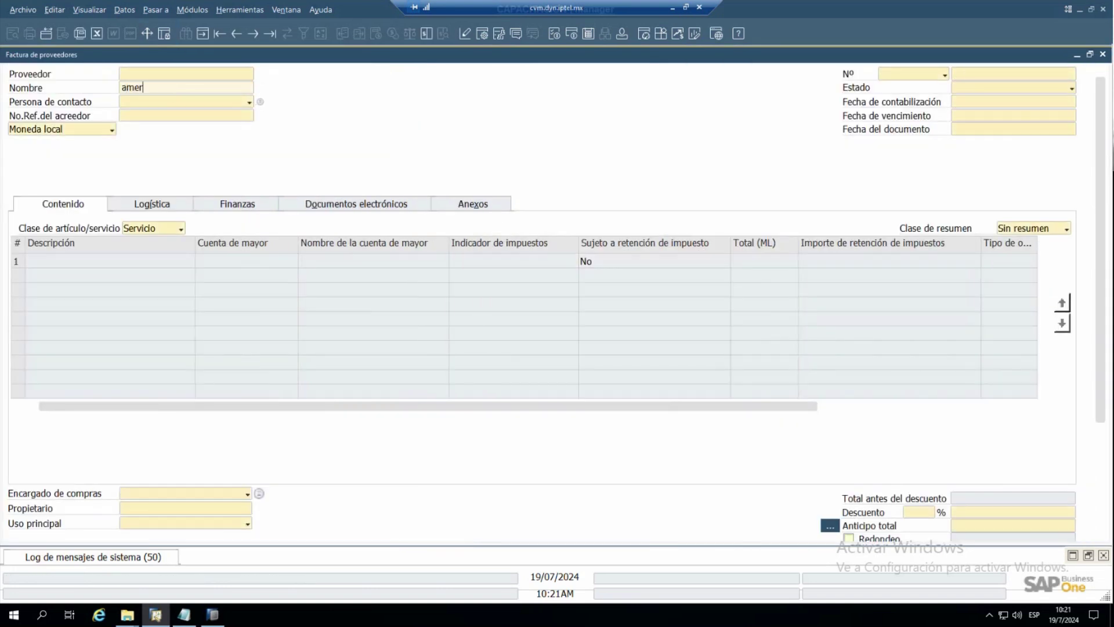
key("Return")
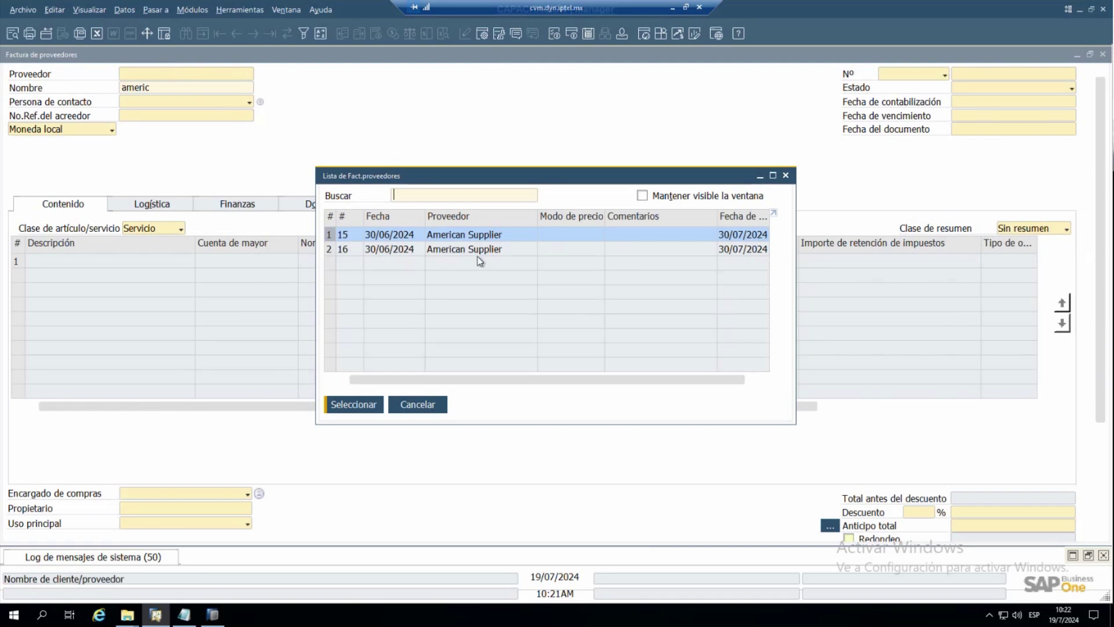
double_click(396, 237)
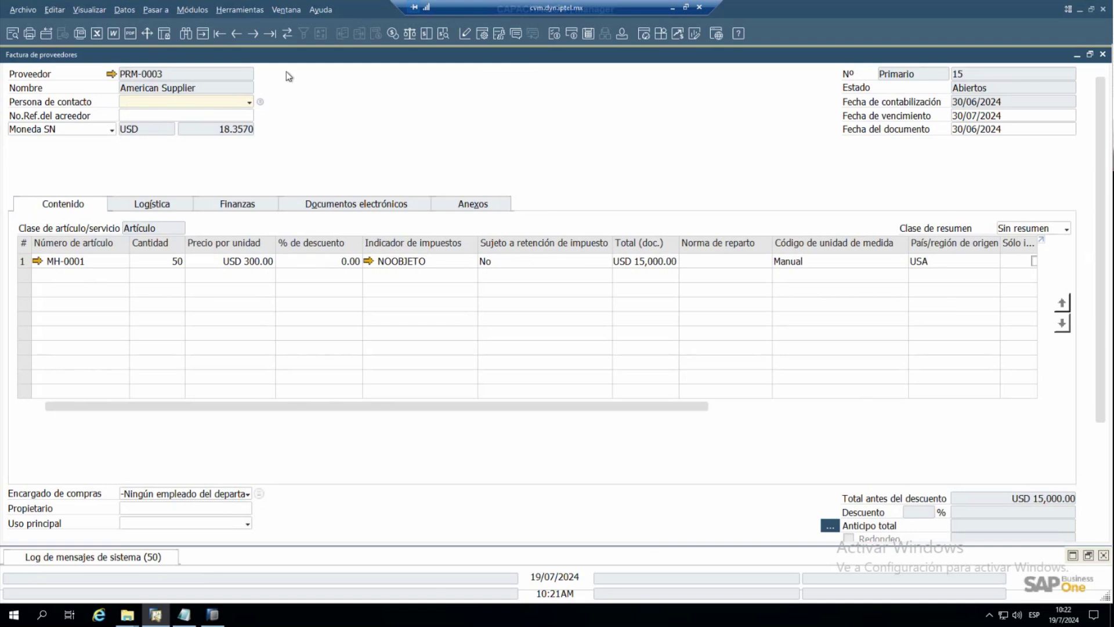
- Review invoice 16's tax-only IVACIM16 line with USD 2,400.00 tax and its totals
left_click(254, 33)
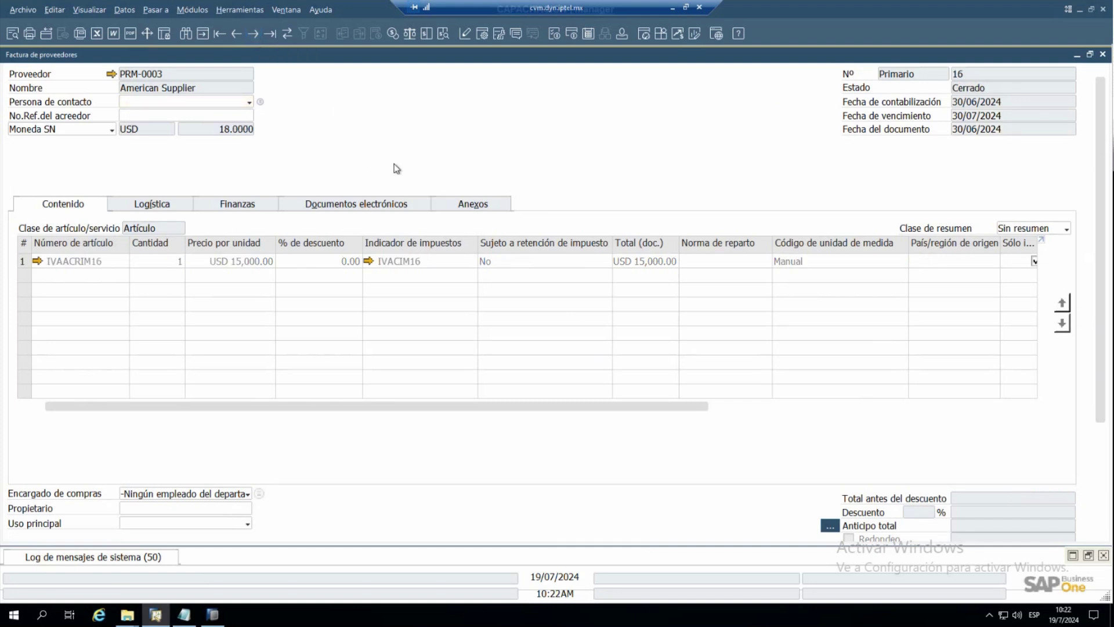
left_click_drag(488, 405, 663, 399)
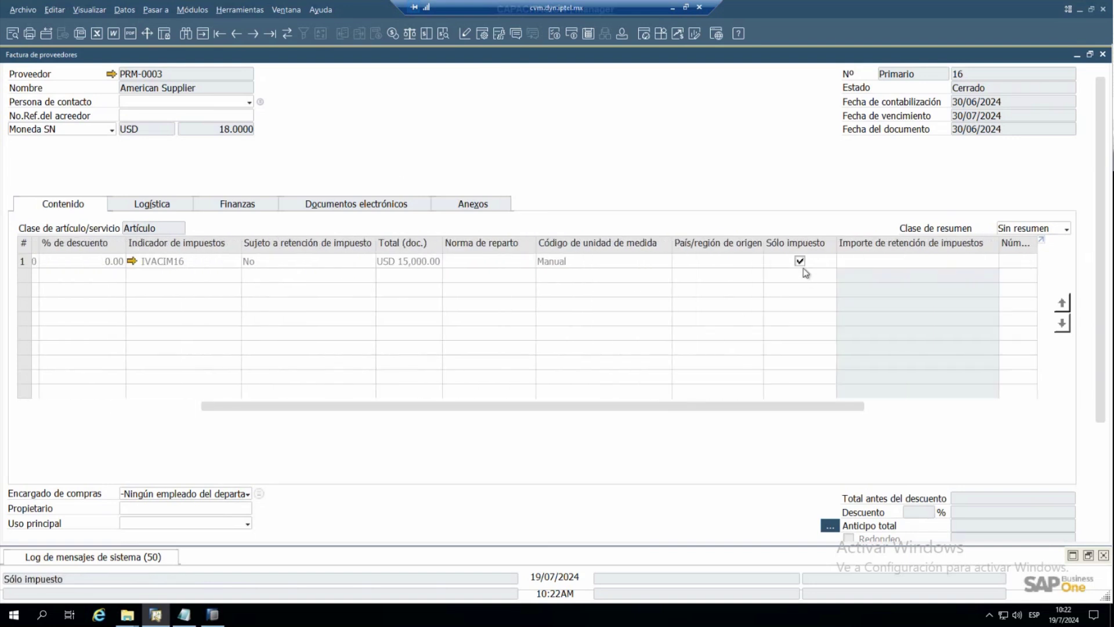
left_click_drag(748, 404, 474, 406)
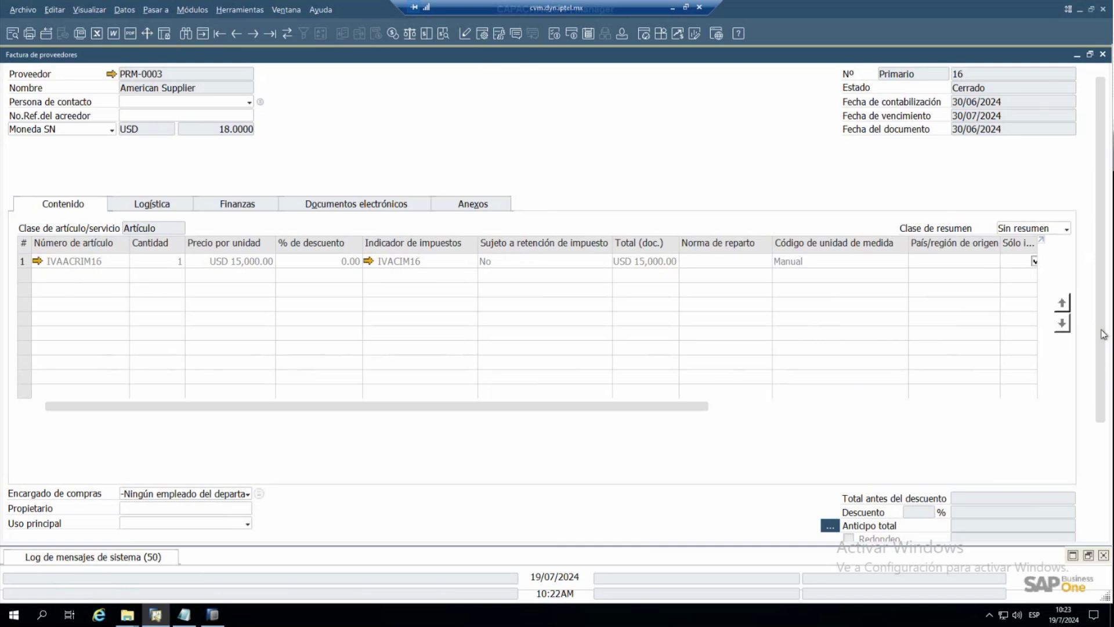
scroll(1103, 334, "down", 5)
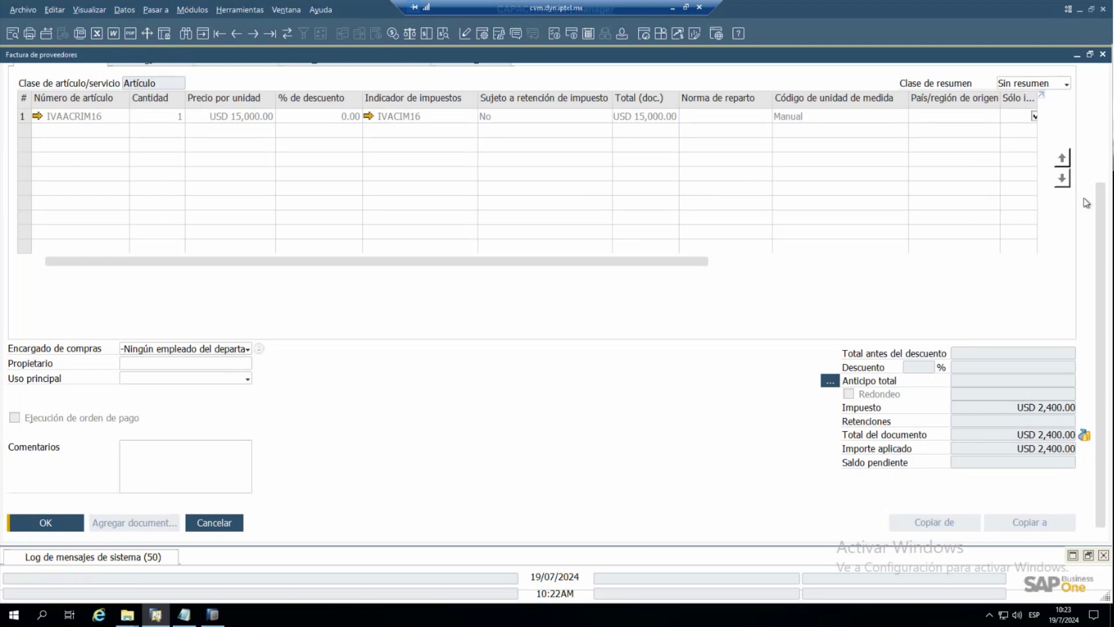
left_click(1100, 158)
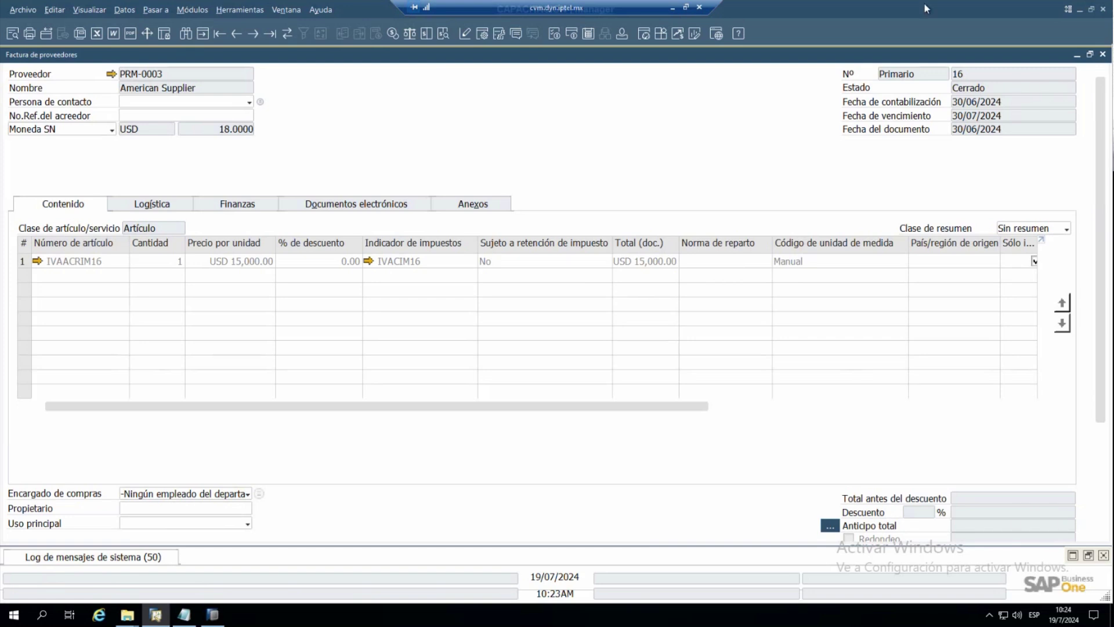
- Regenerate the June 2024 DIOT preview full-screen and scroll to American Supplier's 275,355 import column
left_click(1103, 55)
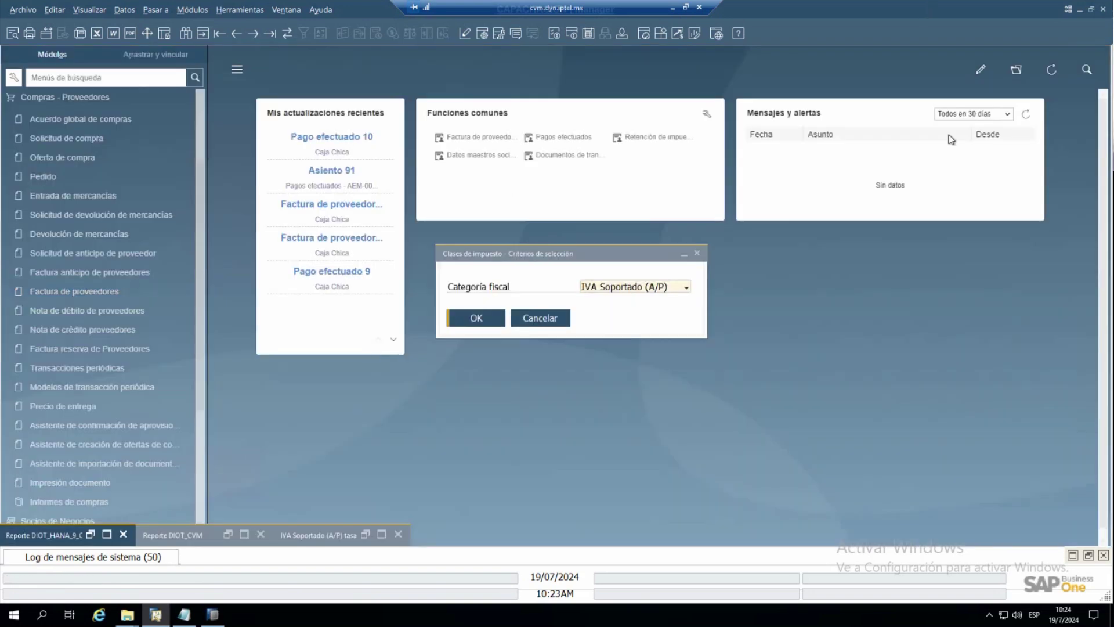
left_click(243, 535)
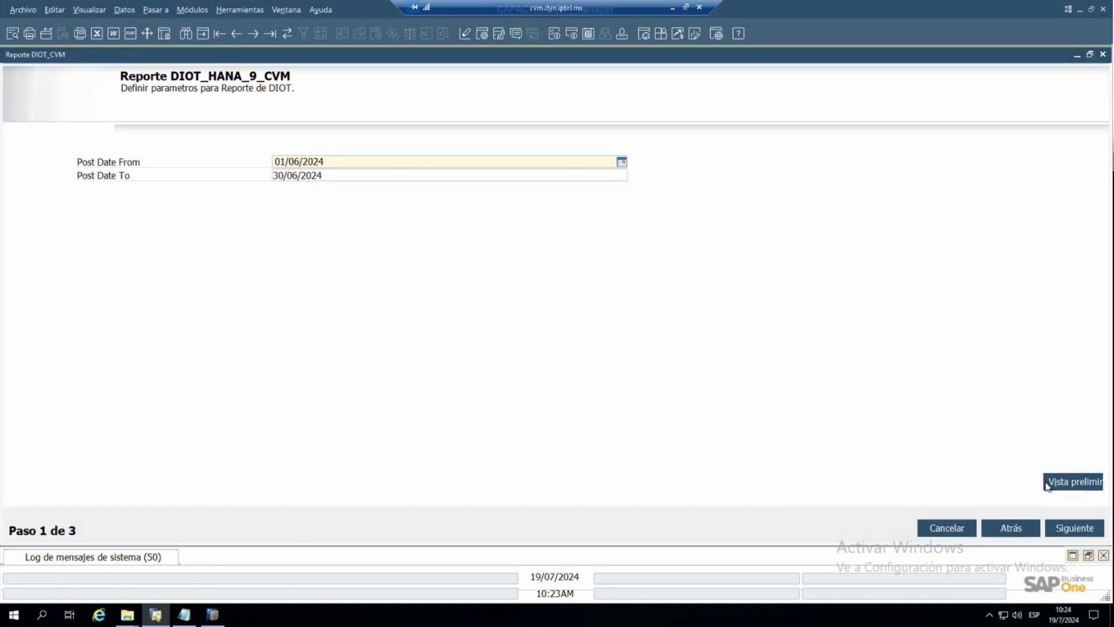
left_click(1059, 484)
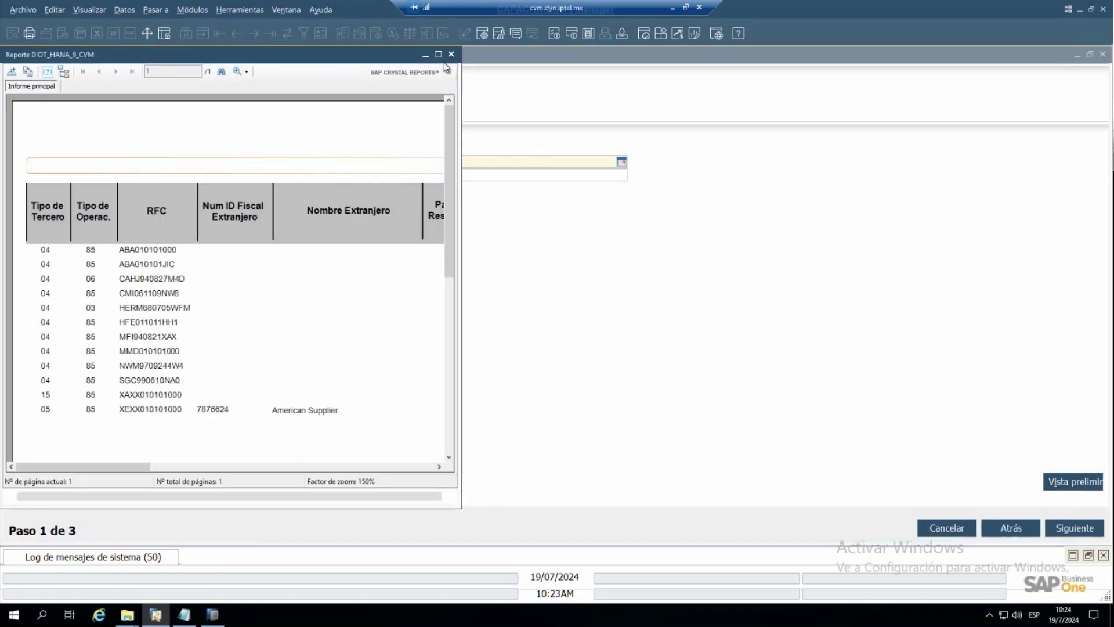
left_click(438, 54)
left_click_drag(626, 519, 862, 520)
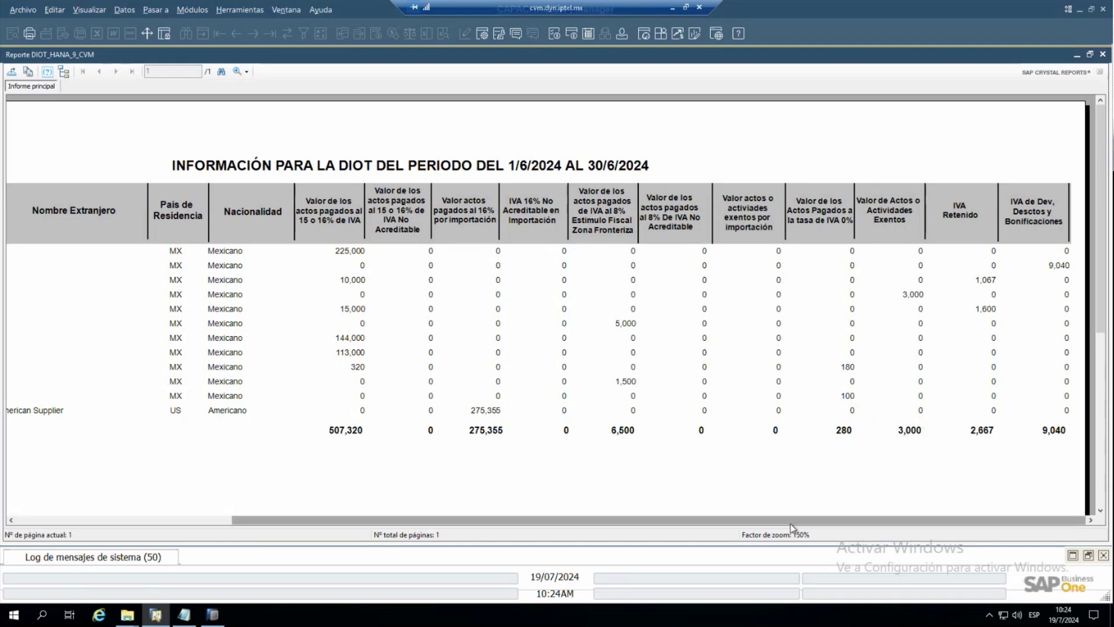
- Scroll the DIOT report back left, then minimize the report preview and parameters windows
left_click_drag(790, 521, 525, 521)
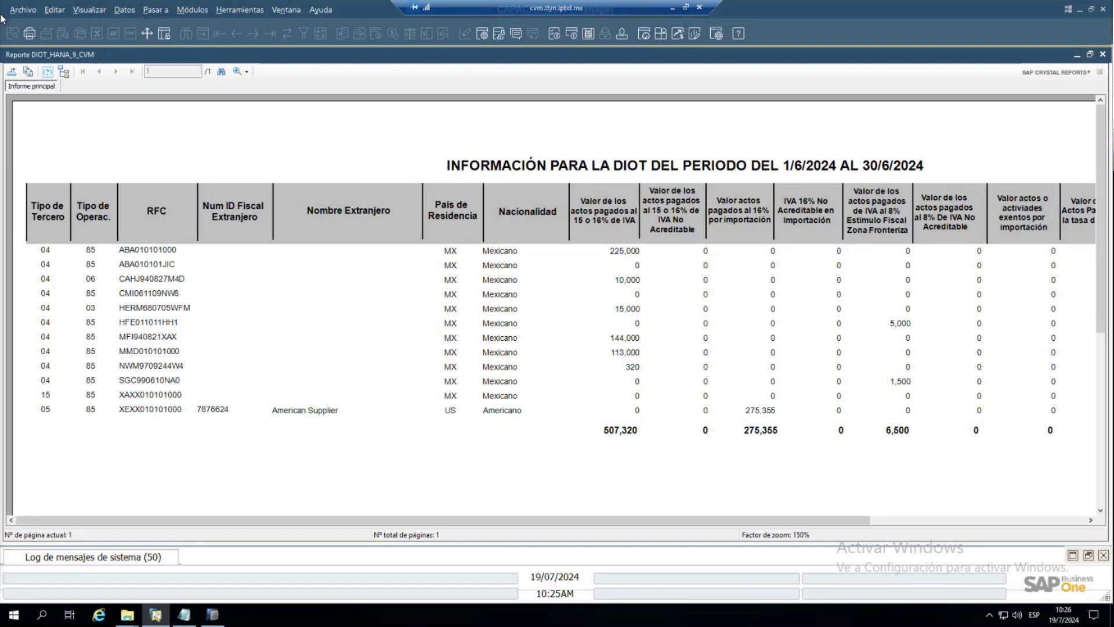
left_click(1076, 58)
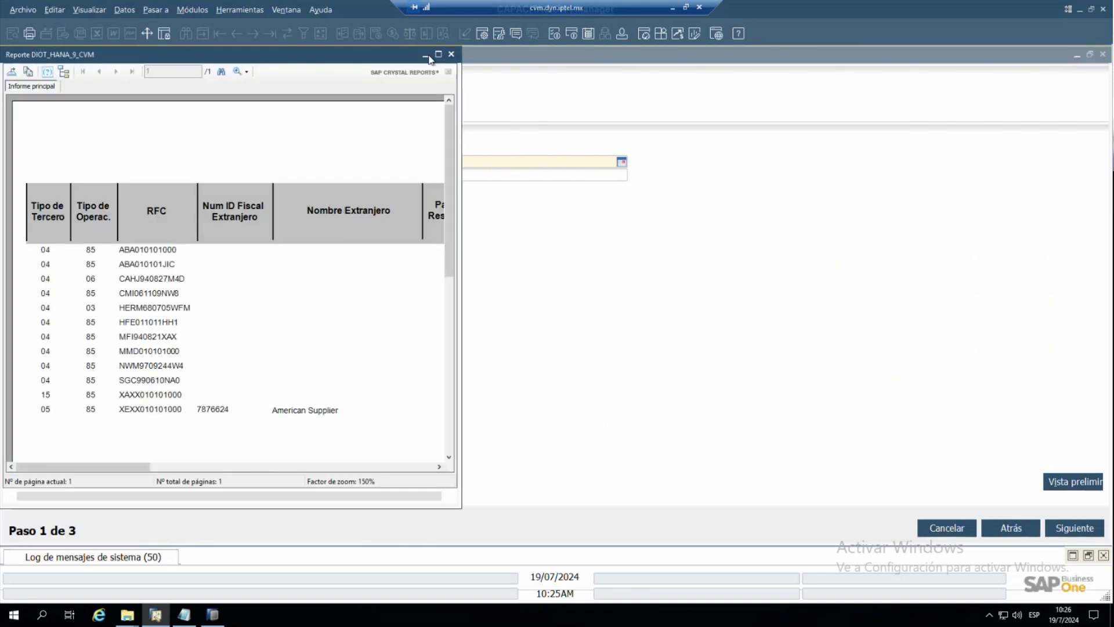
left_click(430, 58)
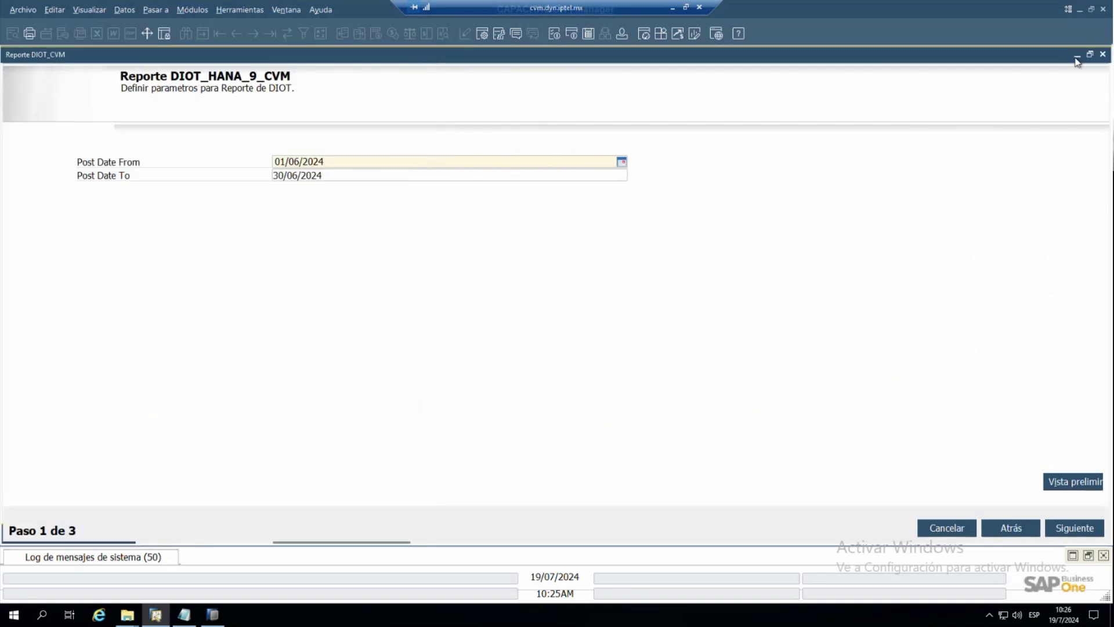
left_click(1076, 58)
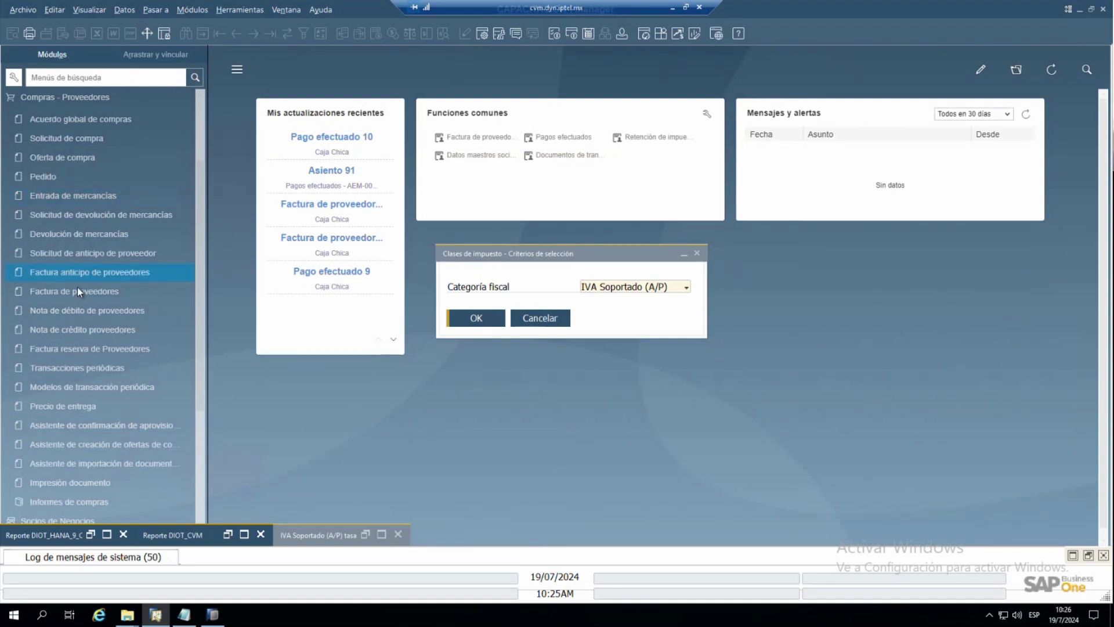
- Search supplier invoices for 'amer' and open invoice 15: 50 units of MH-0001 at USD 300
left_click(75, 290)
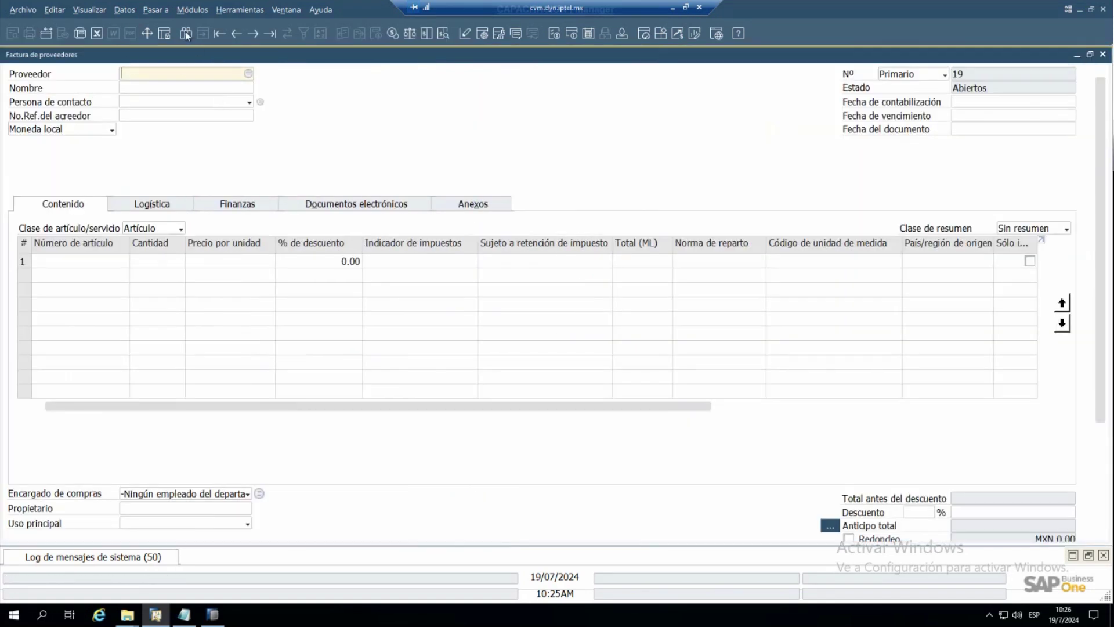
left_click(186, 33)
left_click(151, 89)
type("amer")
key("Return")
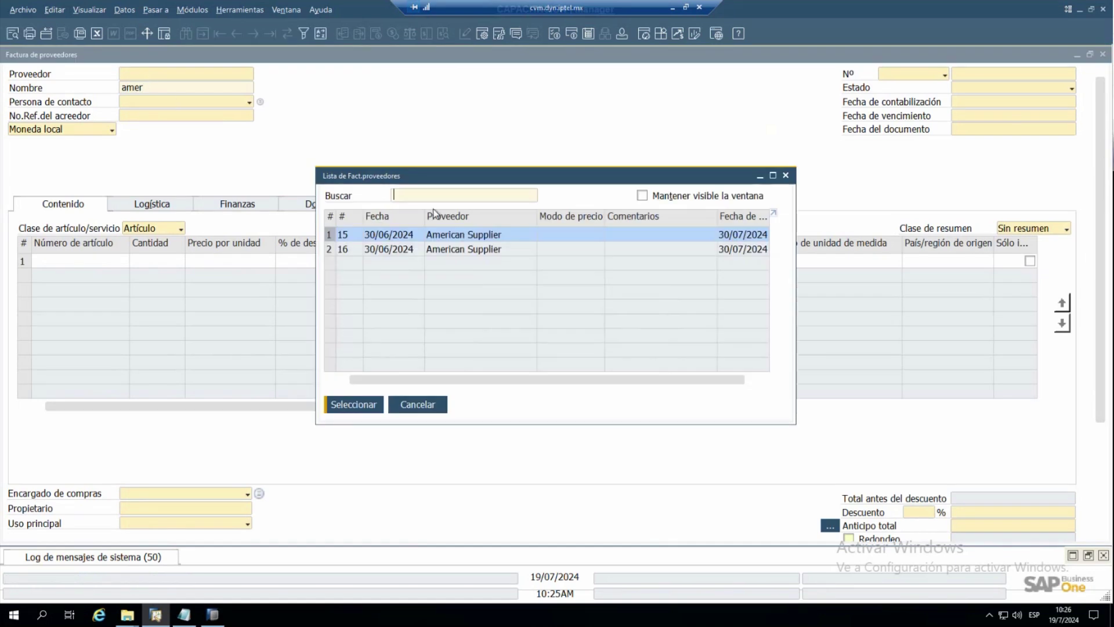
double_click(443, 236)
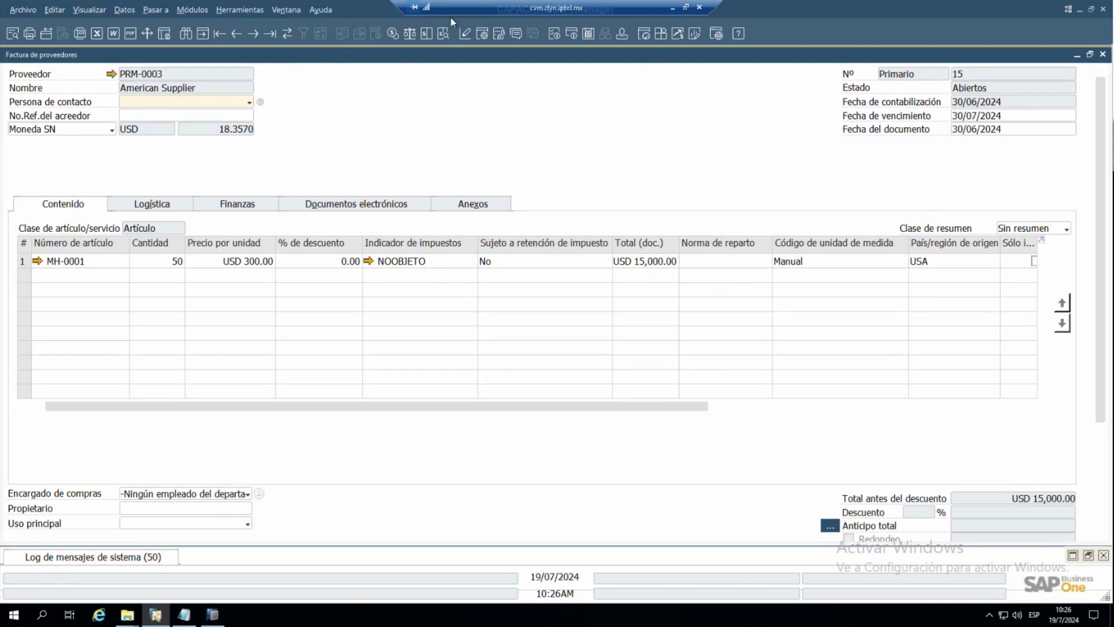
- Move to invoice 16 and review its tax-only IVAACRIM16 line, IVACIM16 indicator and USD 2,400 tax
right_click(254, 38)
left_click(254, 33)
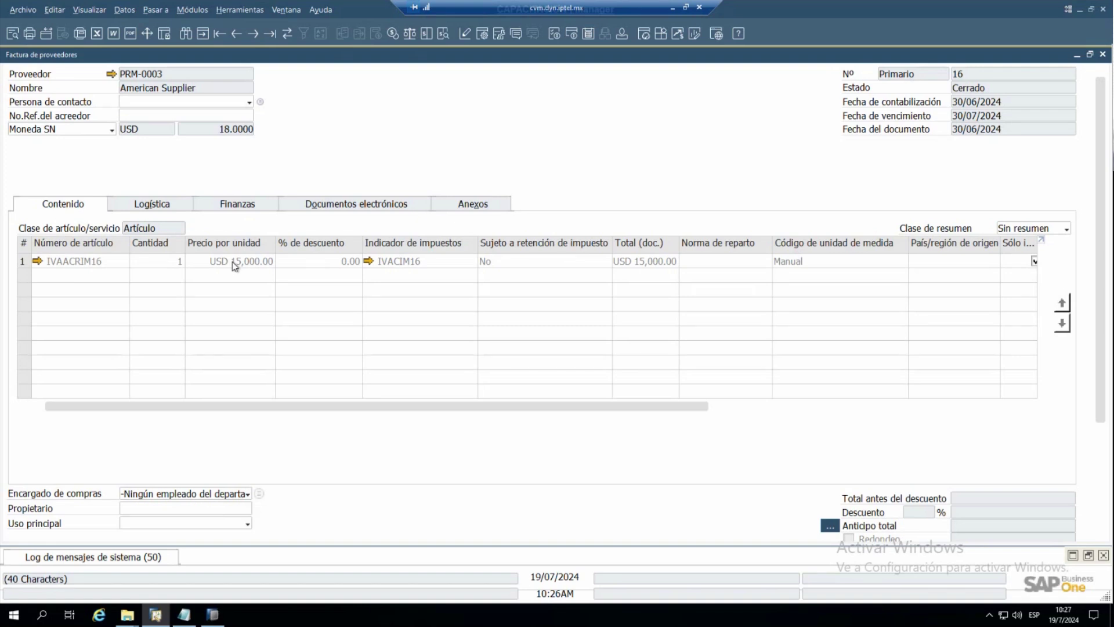
left_click_drag(661, 405, 780, 394)
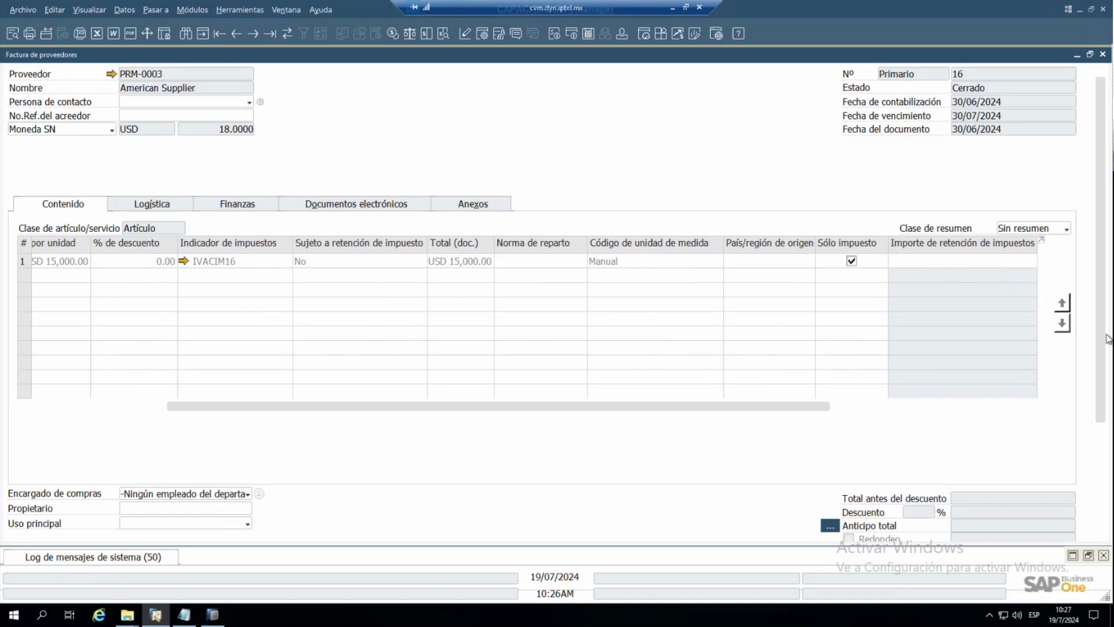
scroll(1108, 339, "down", 3)
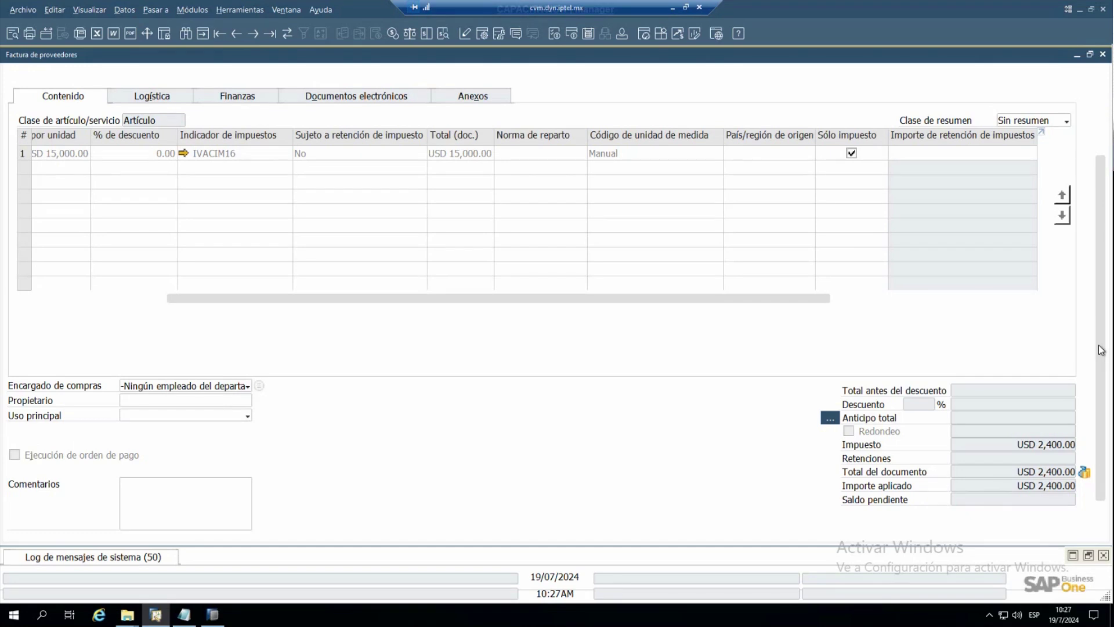
left_click_drag(728, 300, 593, 298)
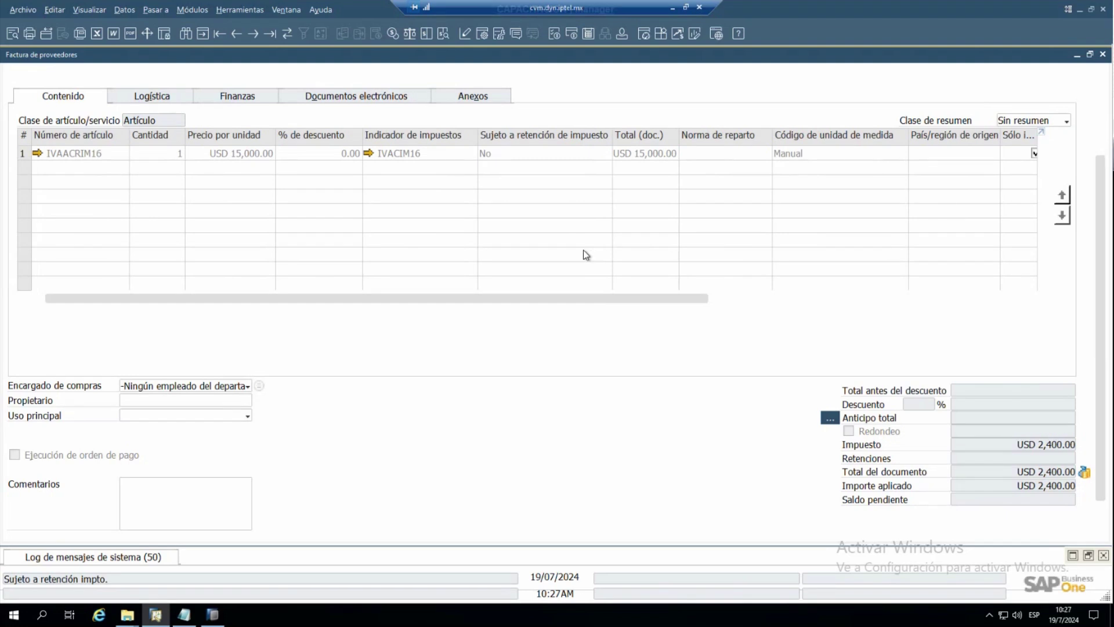
left_click(1104, 131)
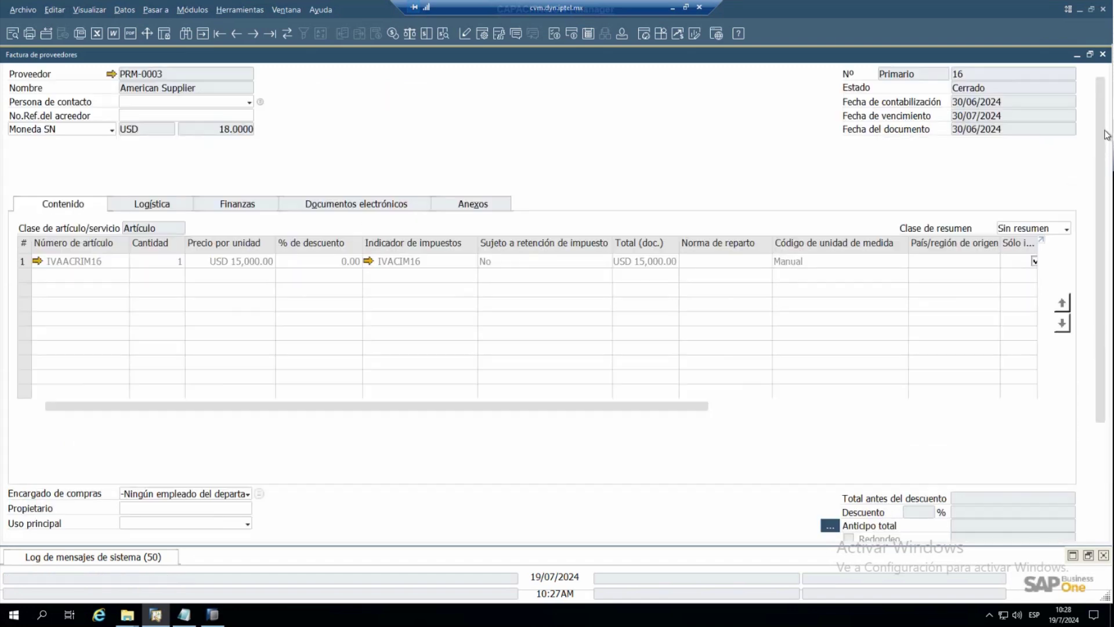
- Inspect invoice 16's journal entry 93 (MXN 43,200 import IVA) from the Finanzas tab, then close it
left_click(263, 210)
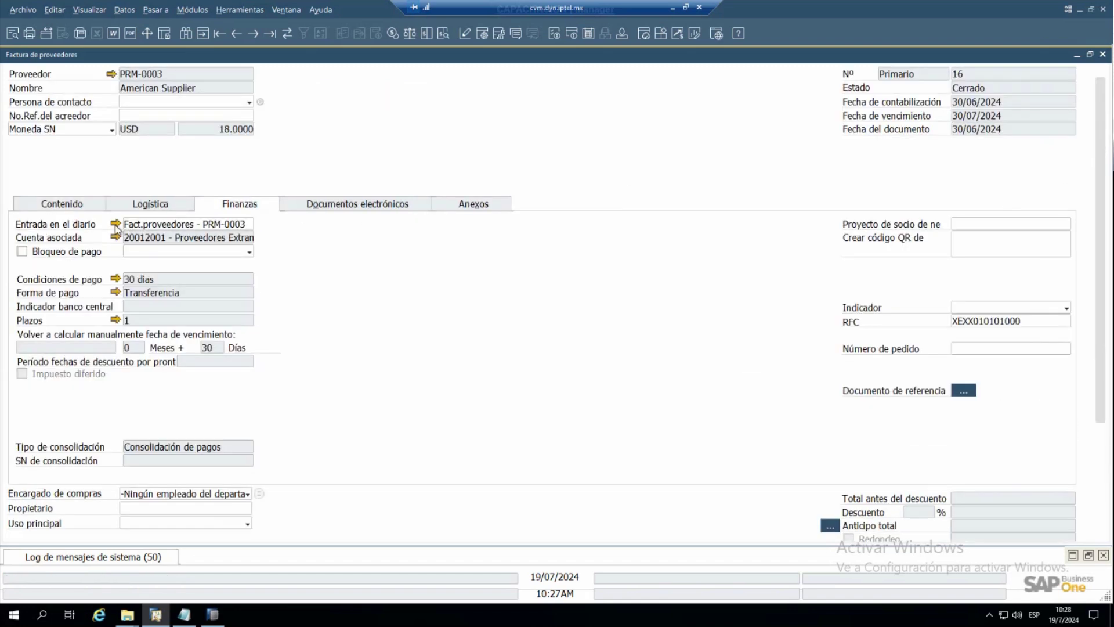
left_click(115, 223)
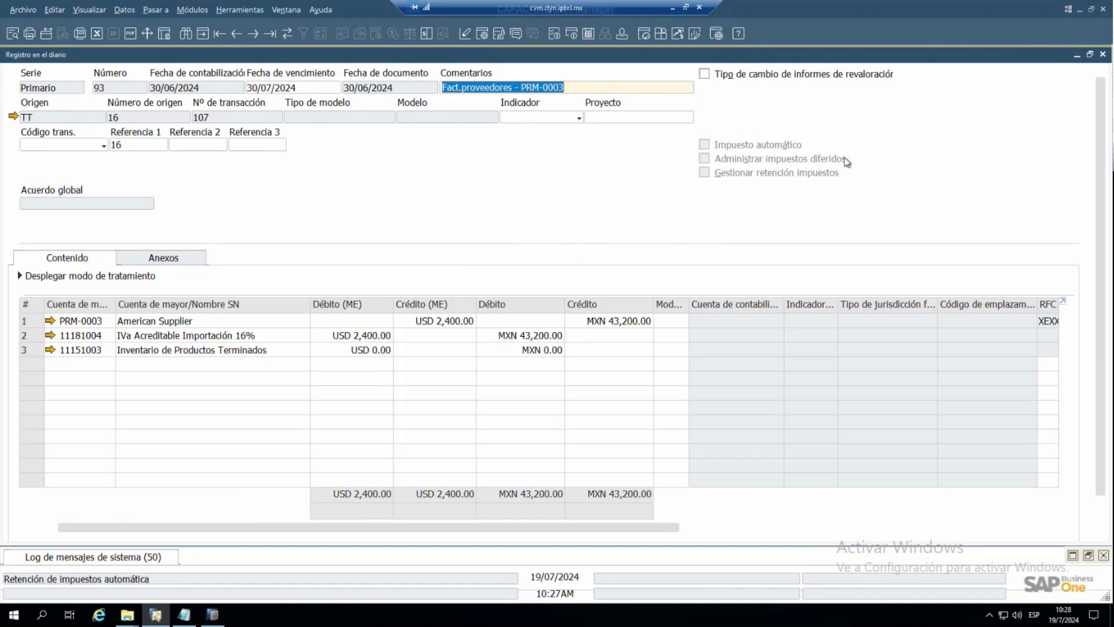
left_click(1103, 54)
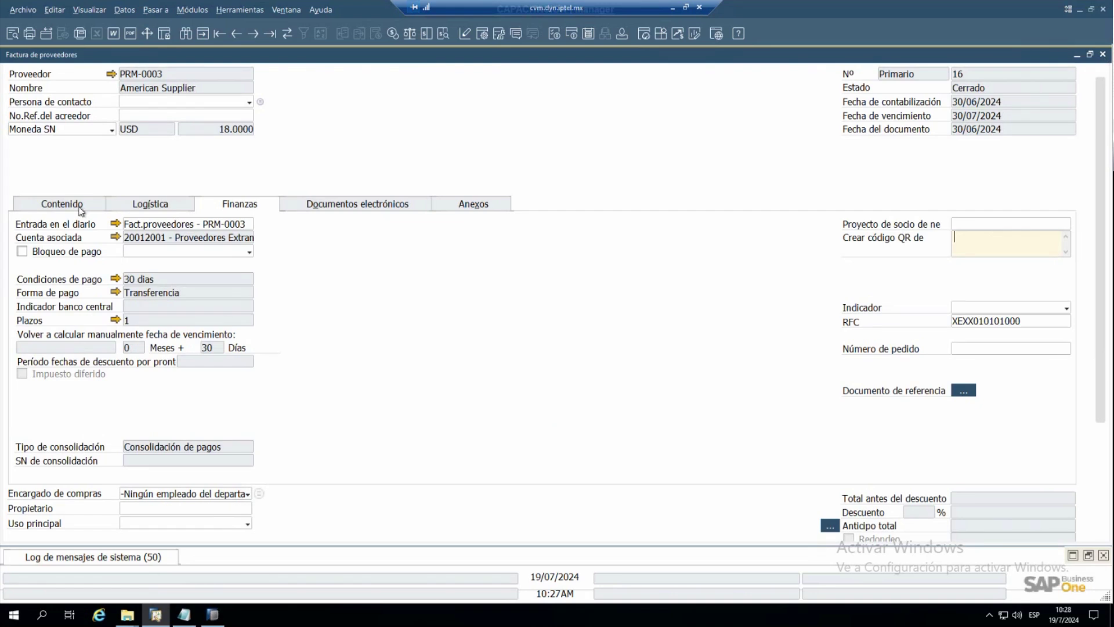
- Return to invoice 16's item lines and bring up Módulos > Gestión > Definiciones > Finanzas > Impuesto
left_click(82, 207)
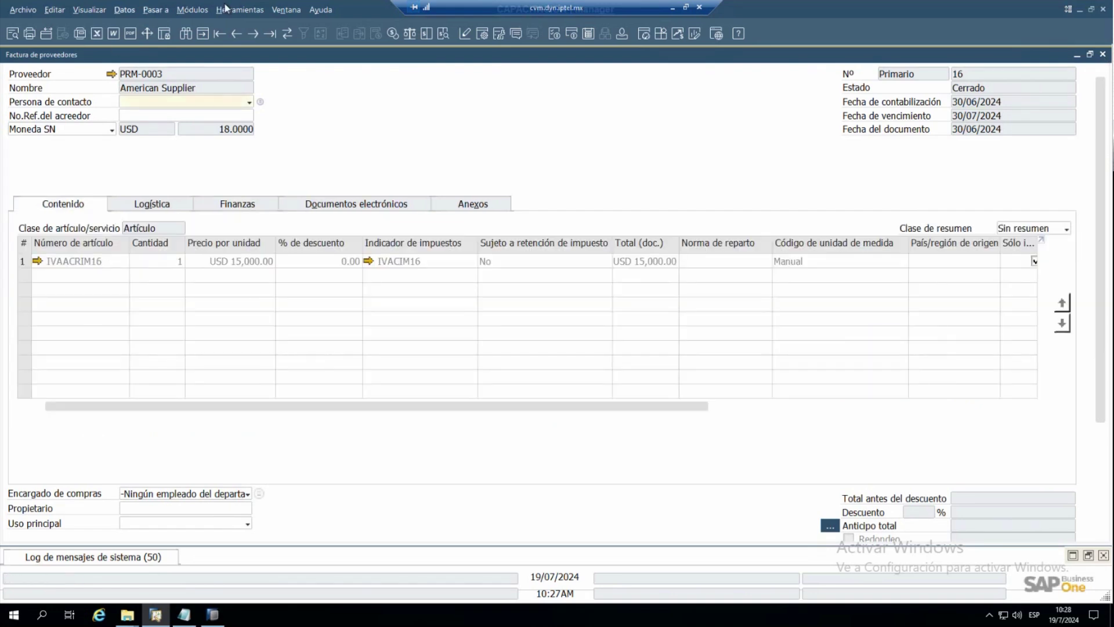
left_click(204, 12)
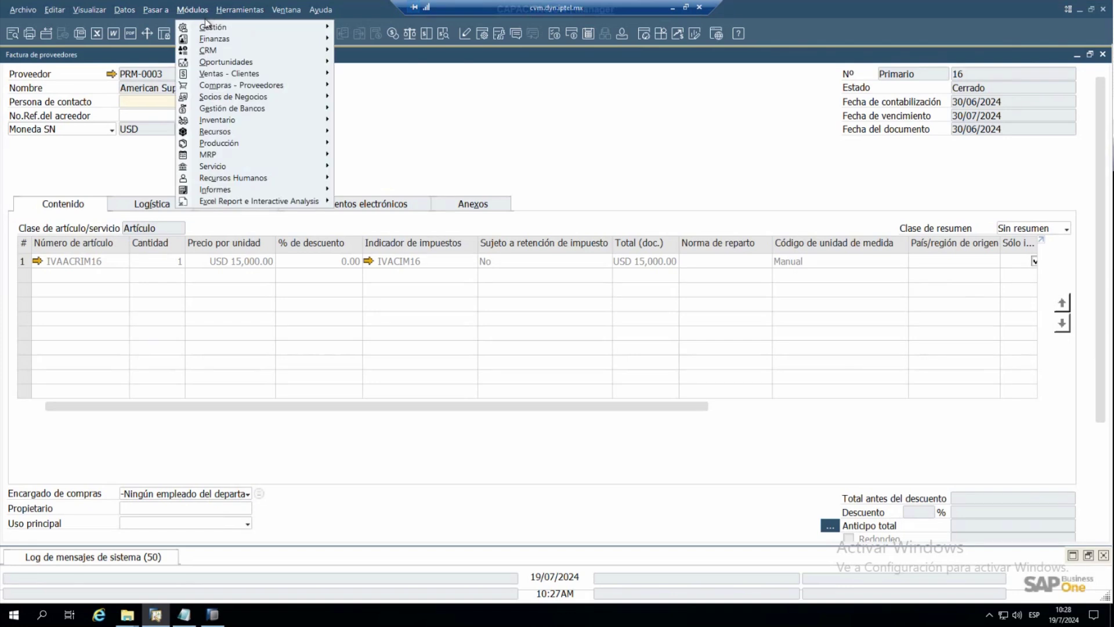
mouse_move(209, 30)
mouse_move(398, 79)
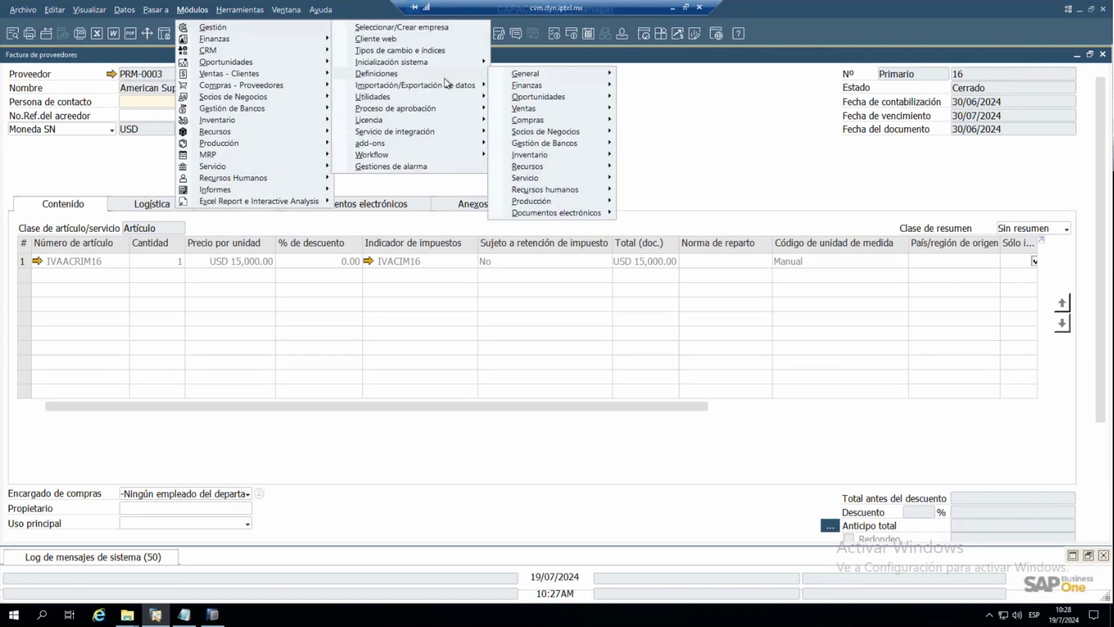
mouse_move(568, 87)
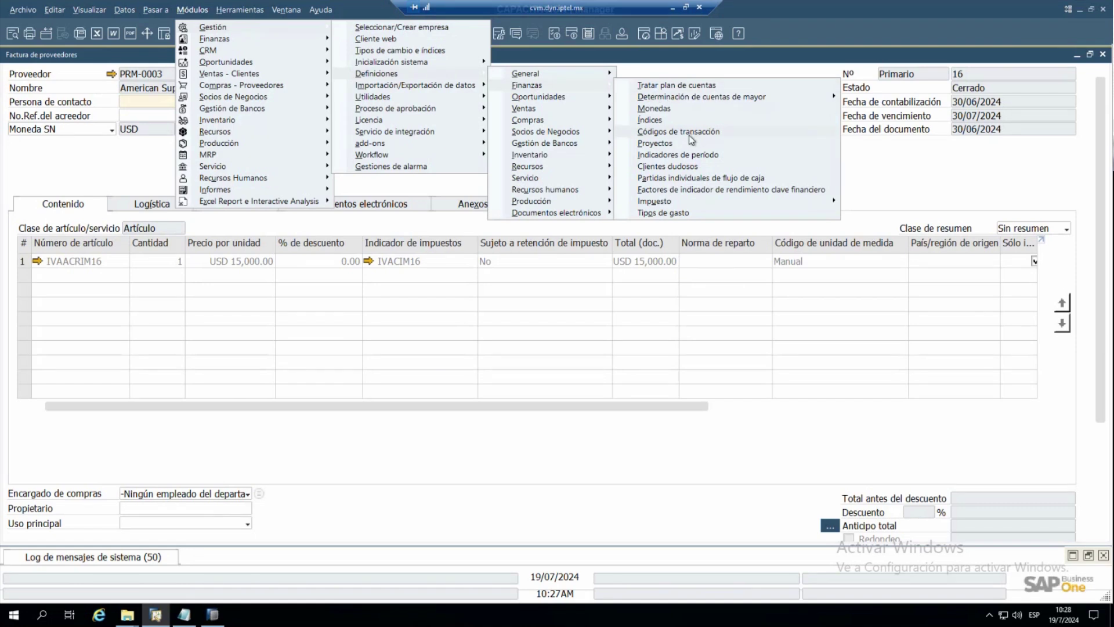
mouse_move(711, 200)
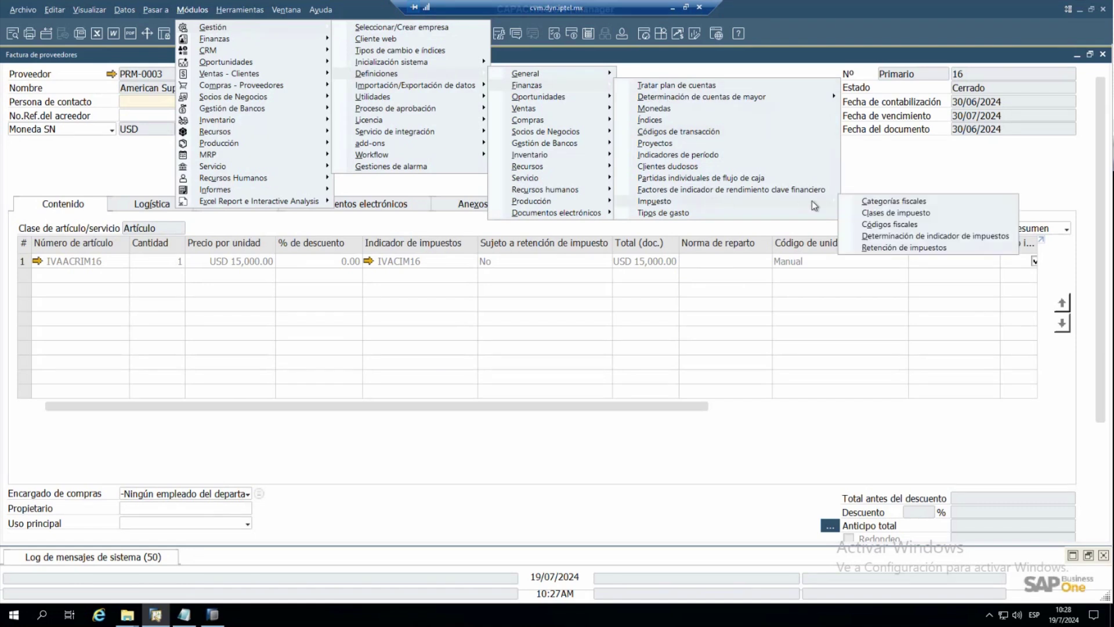
- Start a tax code determination row with document class Artículo and division Compras, window maximized
left_click(918, 238)
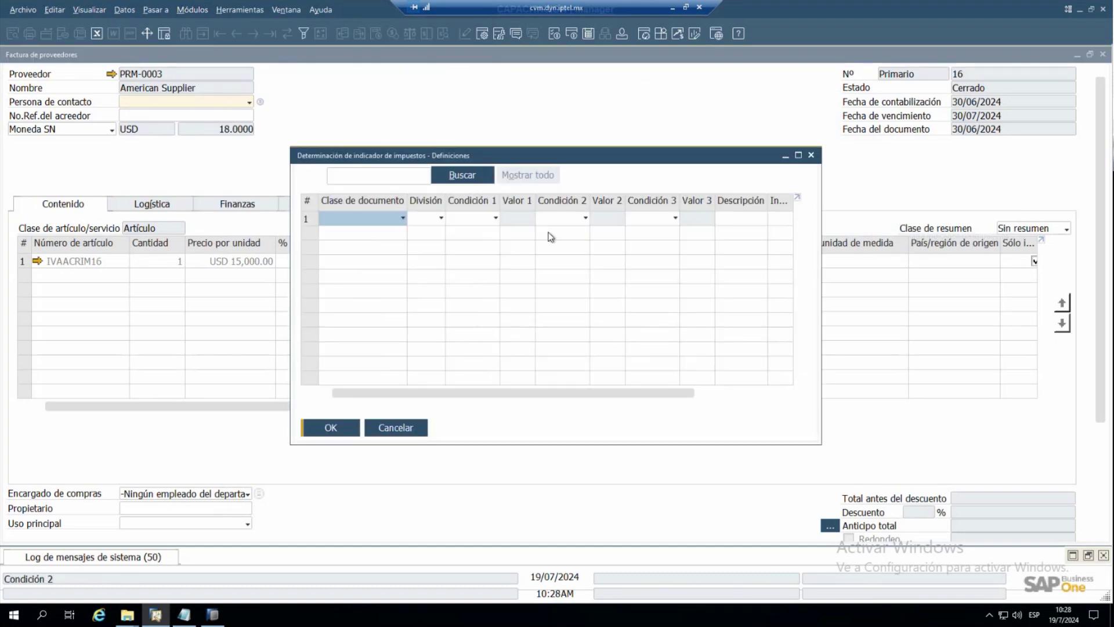
left_click(402, 218)
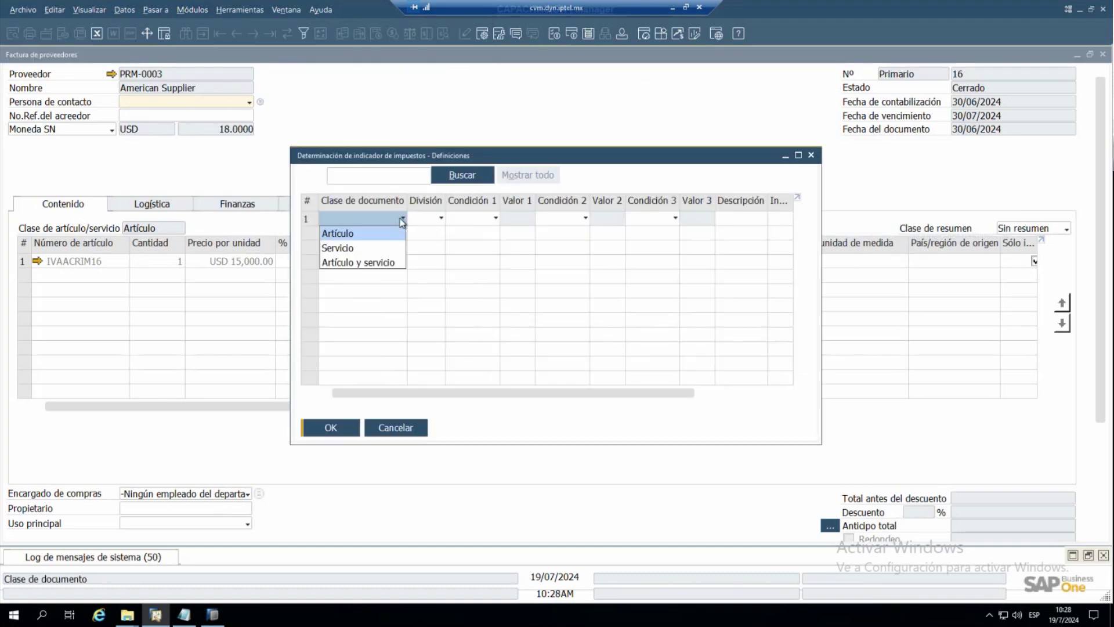
left_click(370, 233)
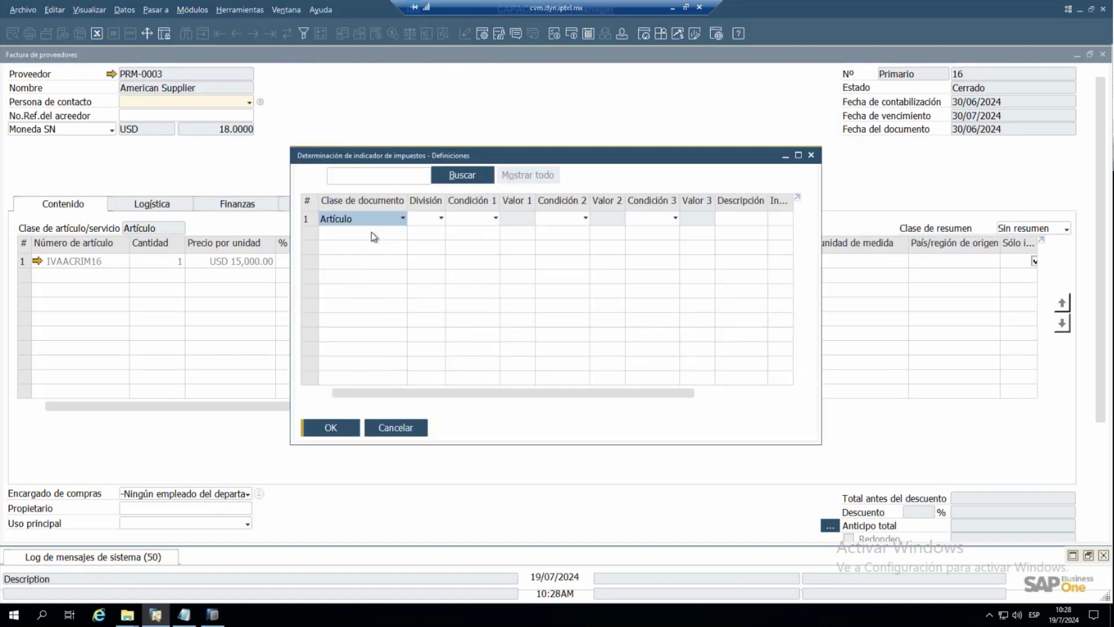
left_click(434, 221)
left_click(428, 247)
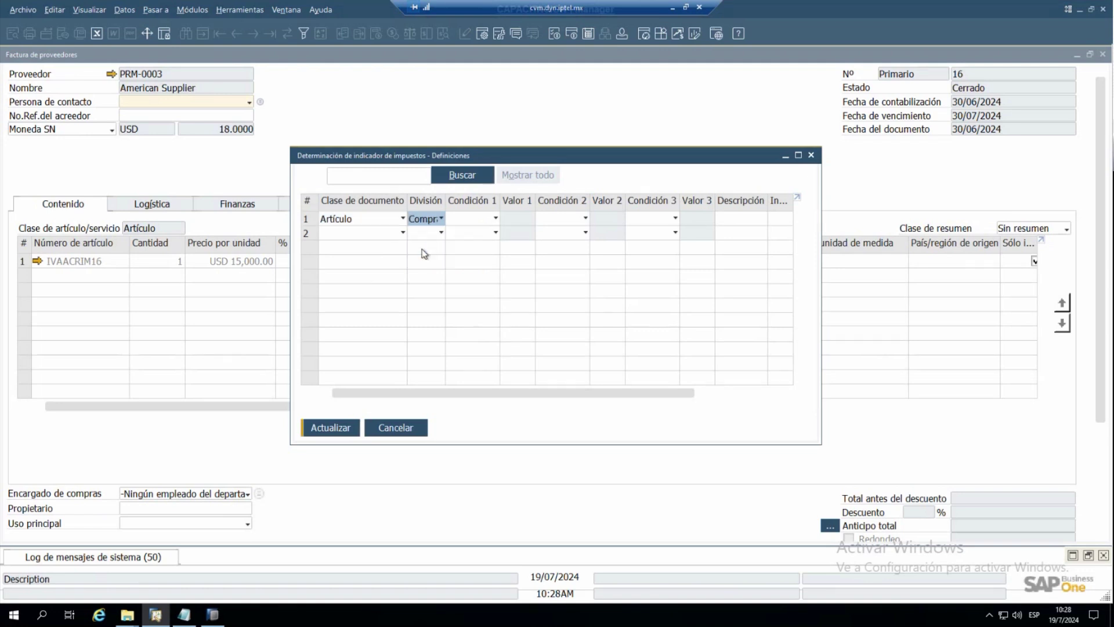
left_click(468, 223)
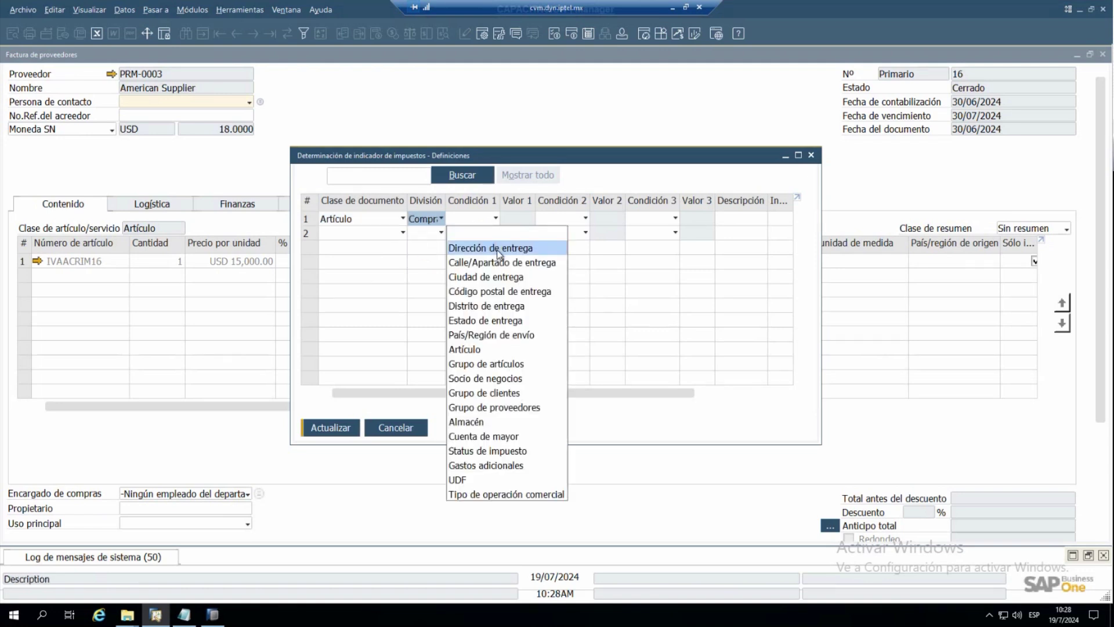
left_click(799, 155)
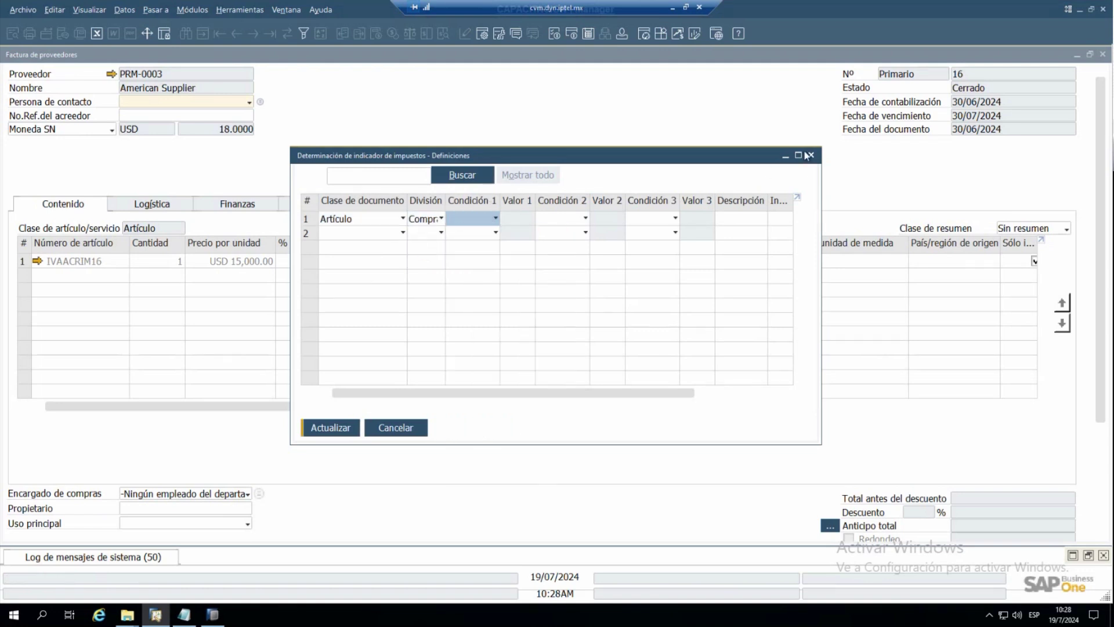
left_click(799, 155)
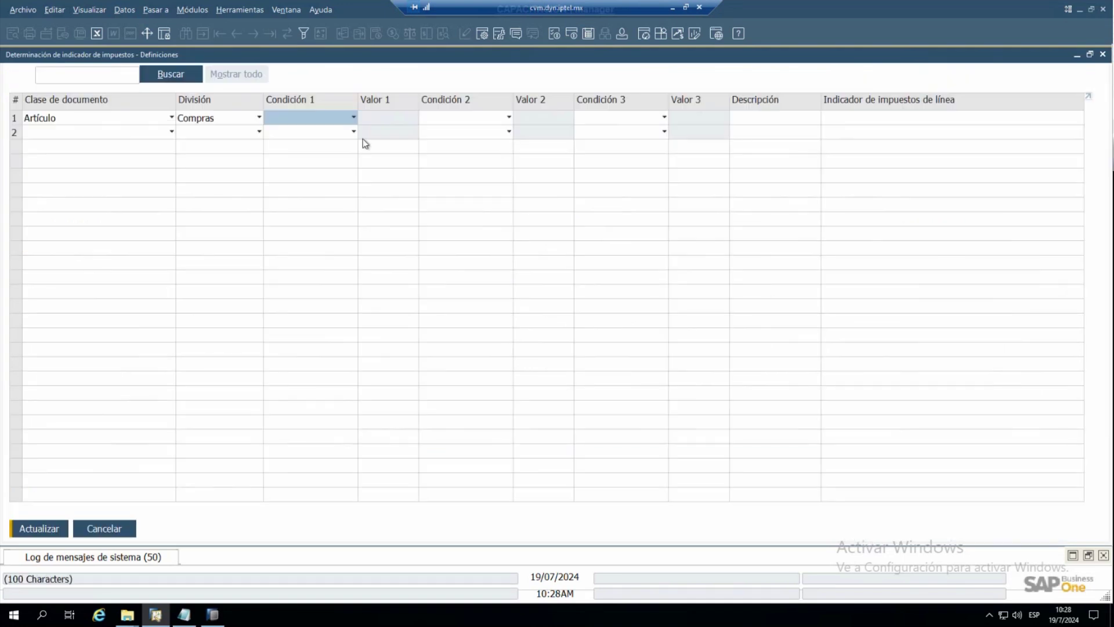
- Set Condición 1 to Artículo with value item IVAACRIM16 from the Lista de Artículos
left_click(353, 118)
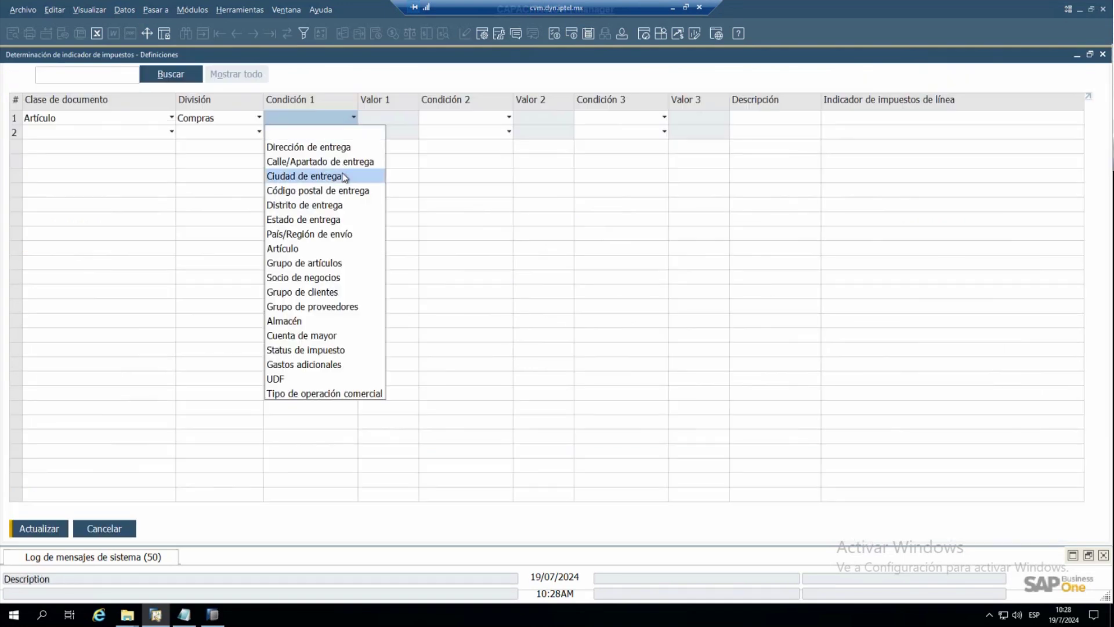
left_click(332, 249)
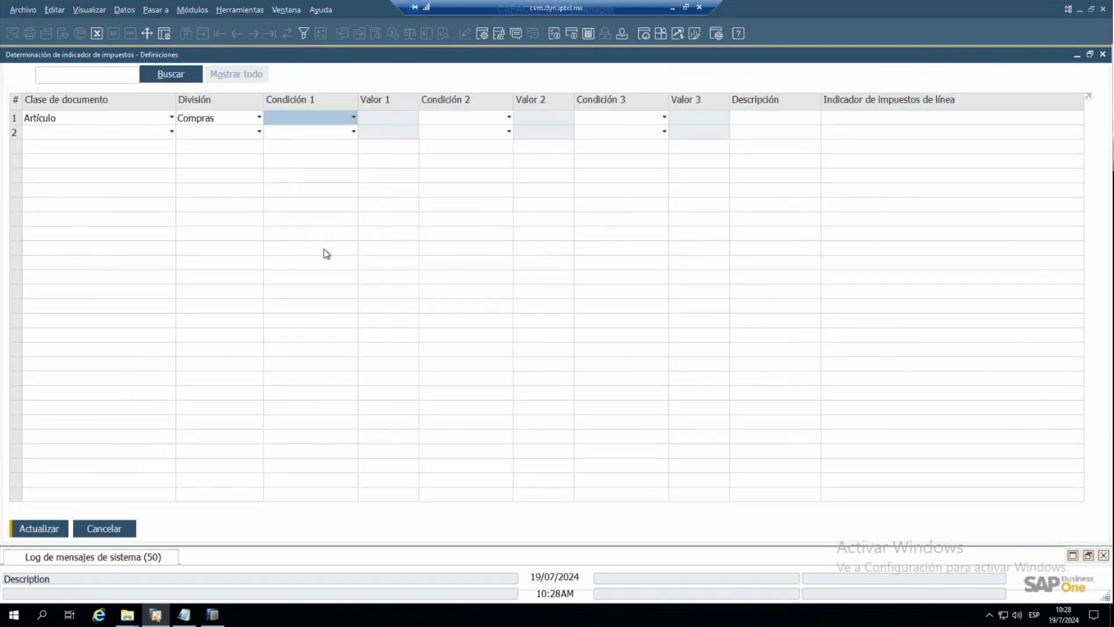
left_click(399, 118)
left_click(388, 147)
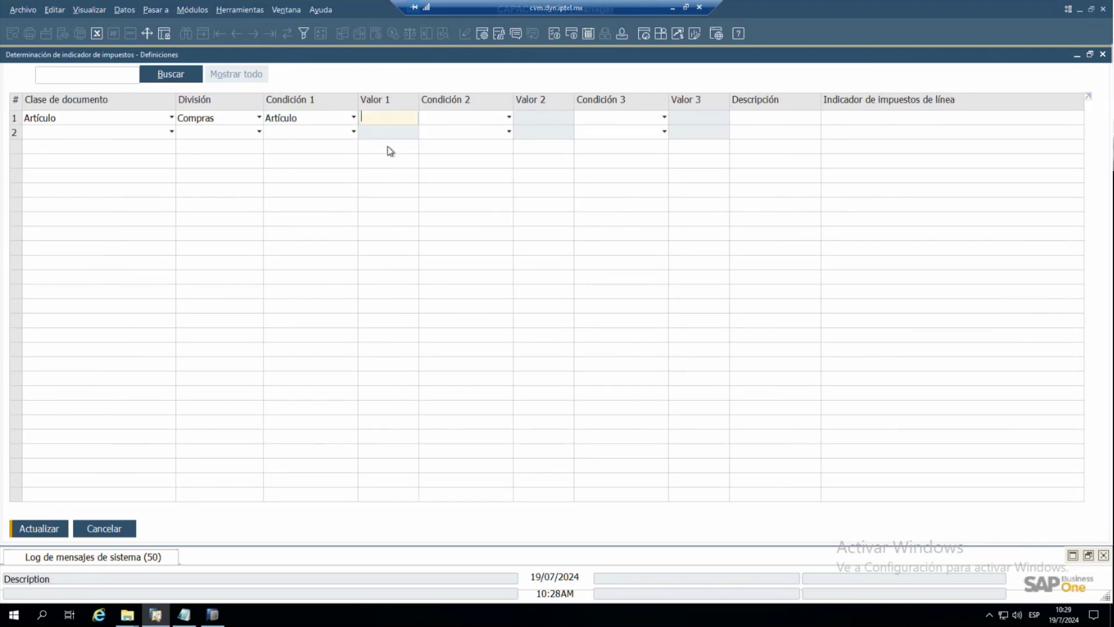
double_click(272, 214)
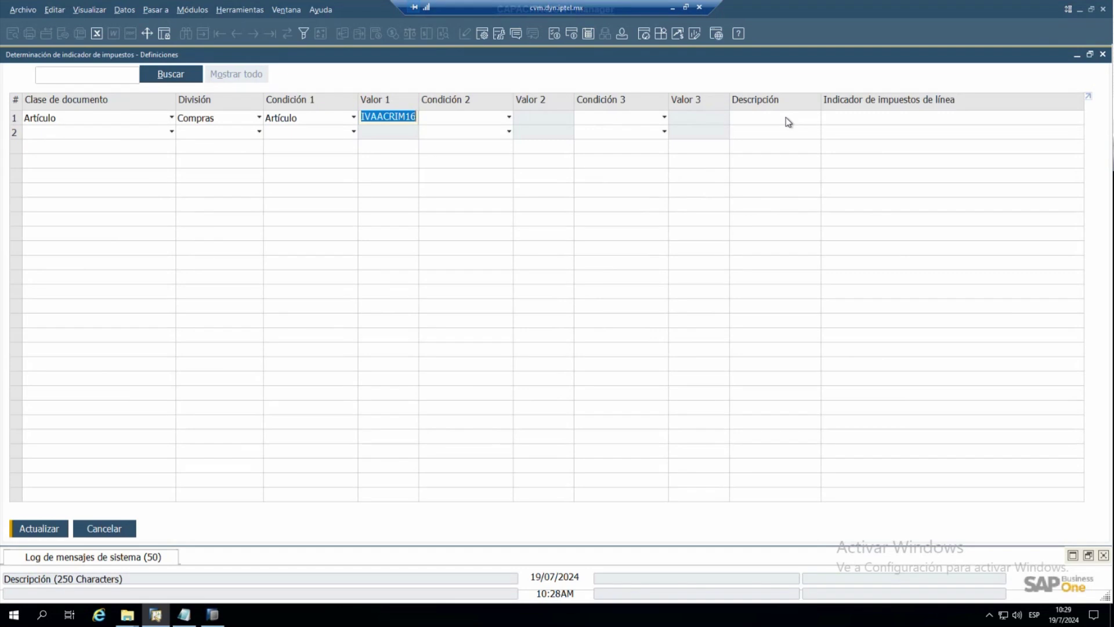
left_click(829, 117)
left_click(828, 117)
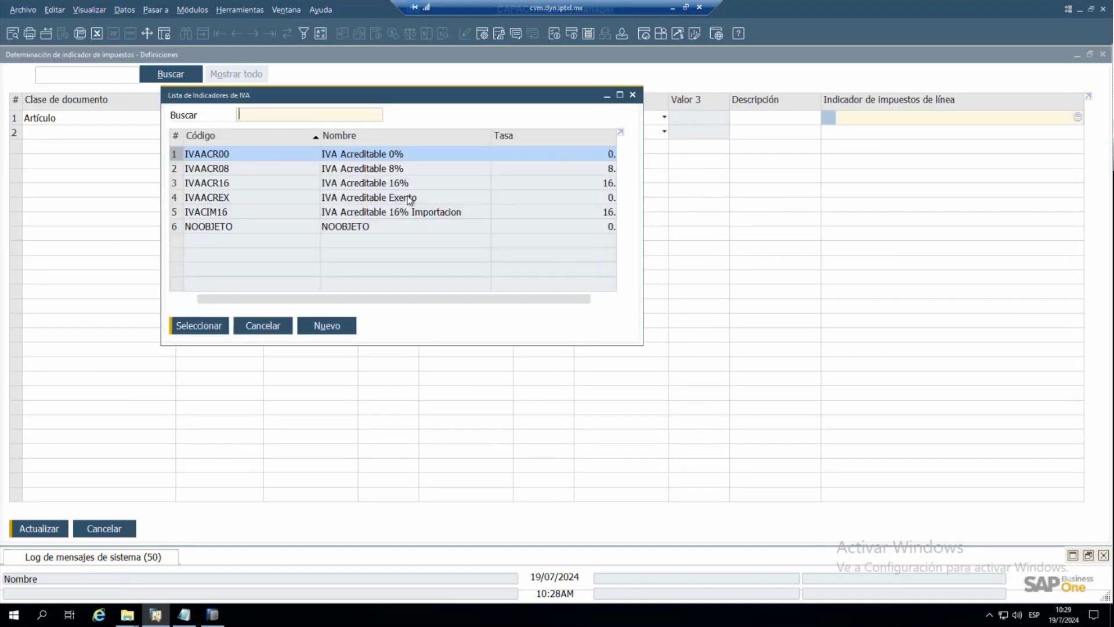
- Choose IVACIM16, the 16% import indicator, as the rule's line tax indicator
right_click(383, 217)
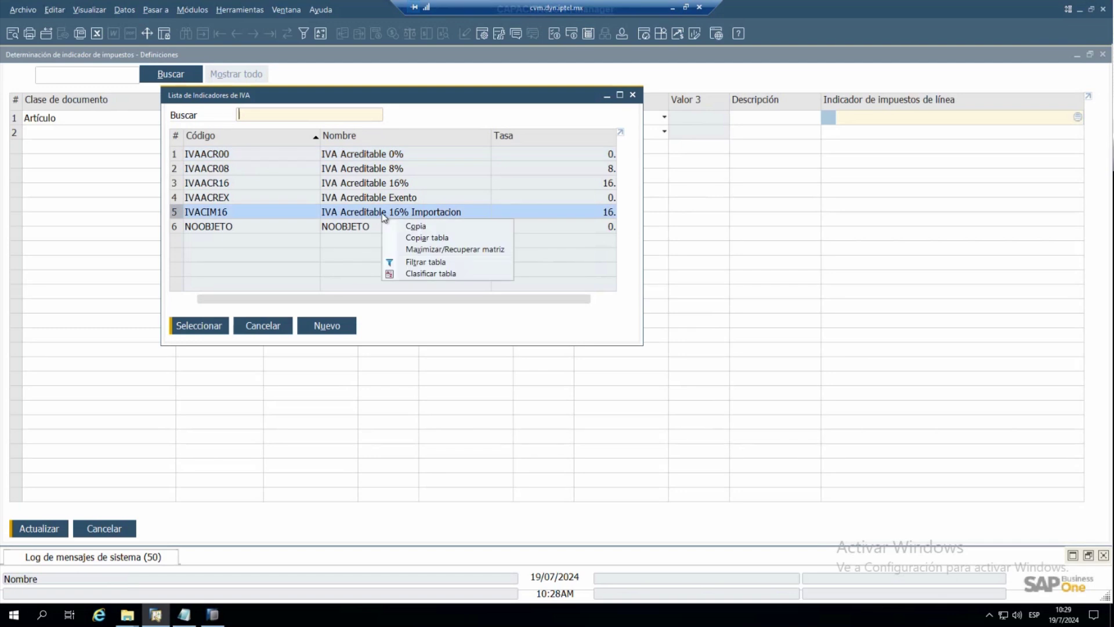
left_click(209, 327)
left_click(206, 326)
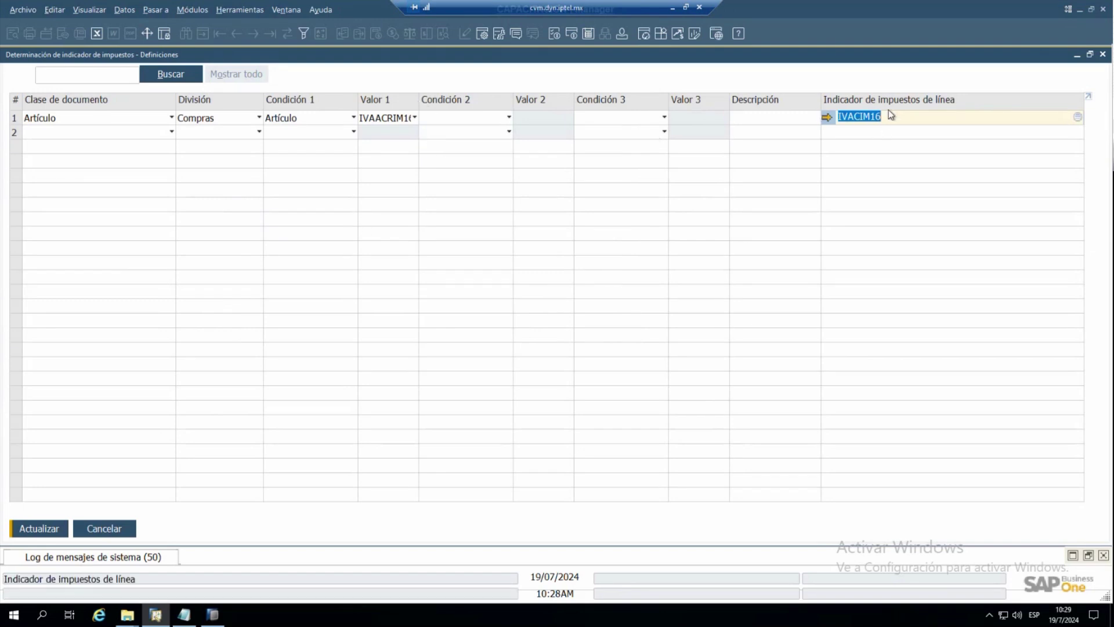
- Update the tax determination rule, confirm with Sí, and close with OK
left_click(28, 533)
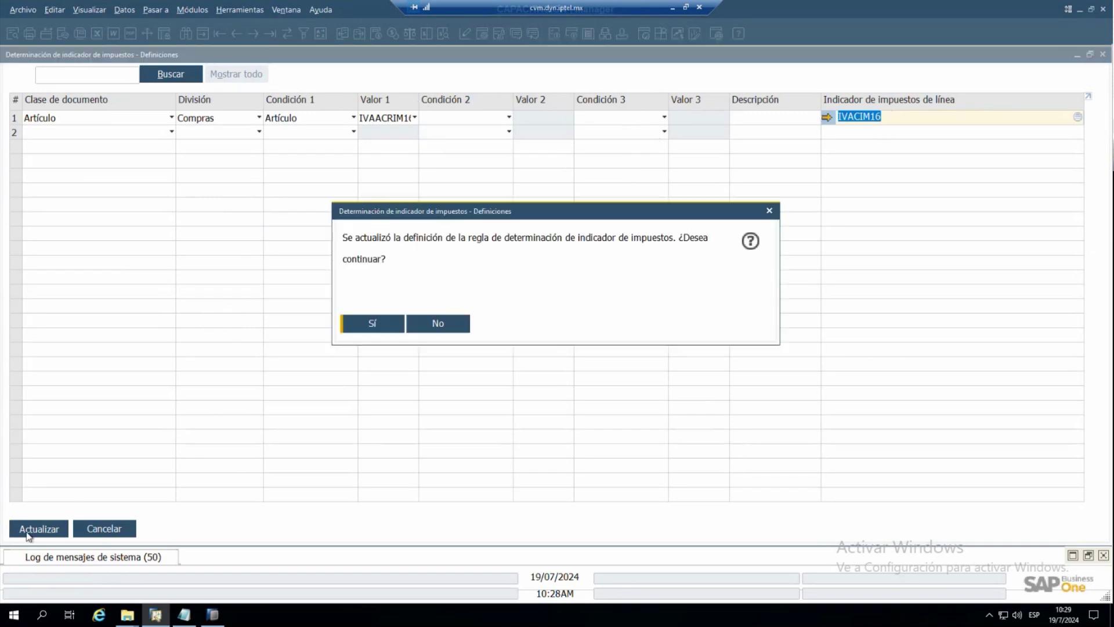
left_click(372, 325)
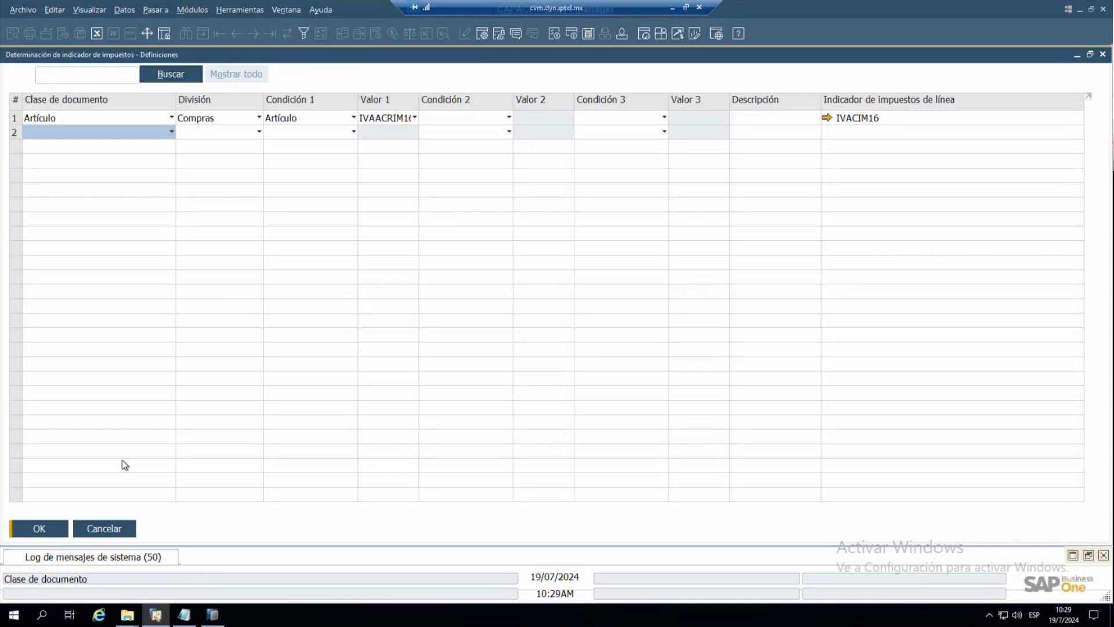
left_click(38, 532)
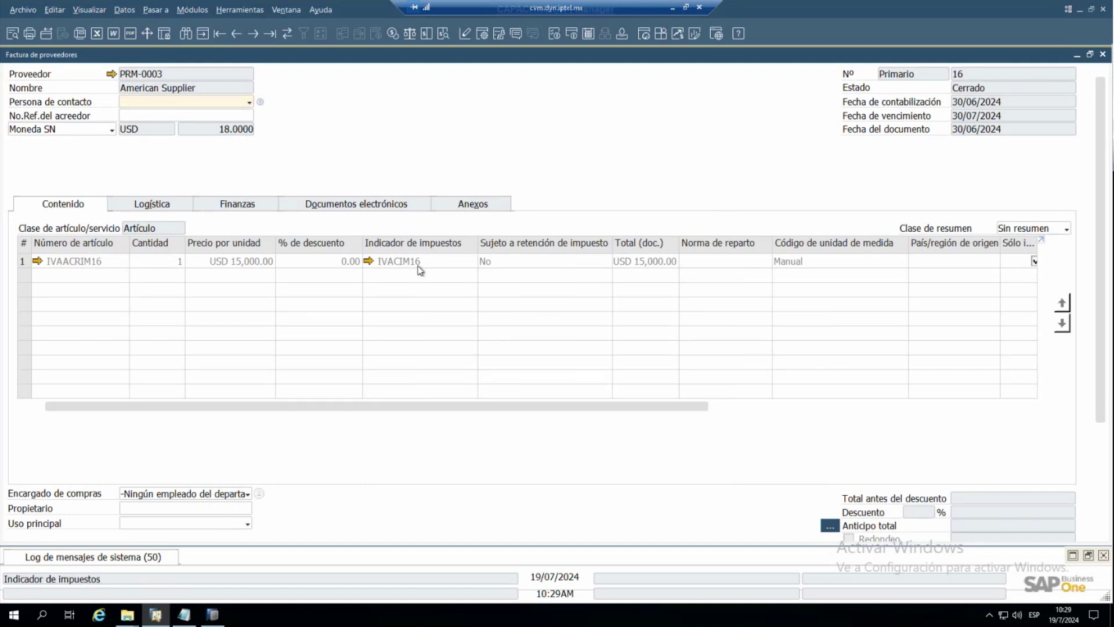
- Mark the invoice's IVACIM16 line as Sólo impuesto
right_click(481, 407)
left_click_drag(609, 406, 851, 405)
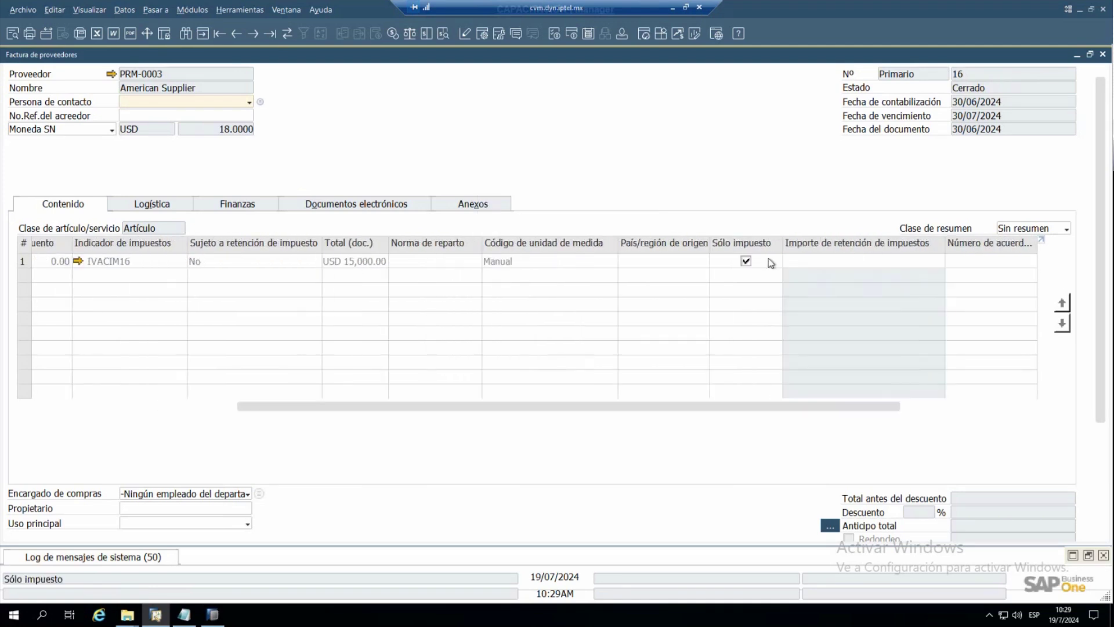
left_click(746, 260)
- Check the USD 2,400.00 tax total and show the invoice's Finanzas details
right_click(387, 405)
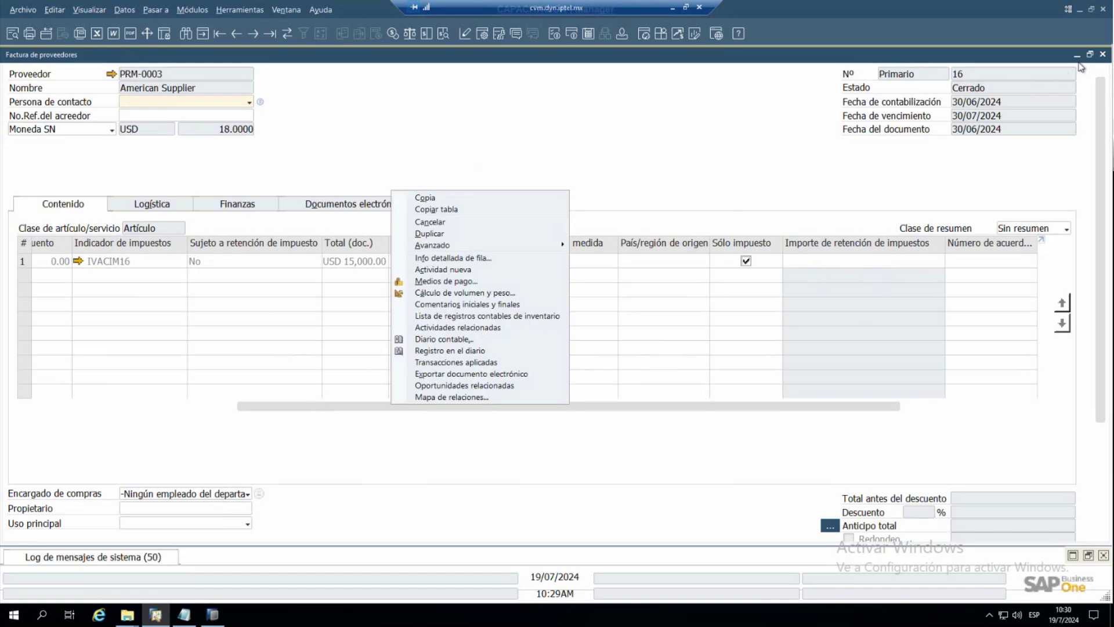
left_click_drag(1104, 125, 1096, 198)
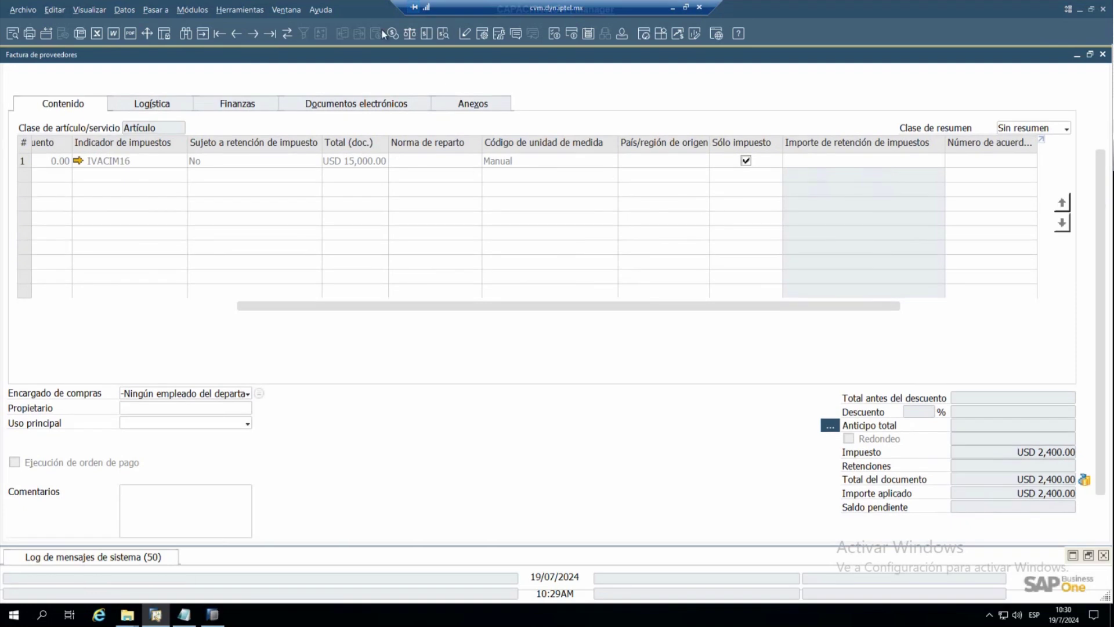
left_click(385, 105)
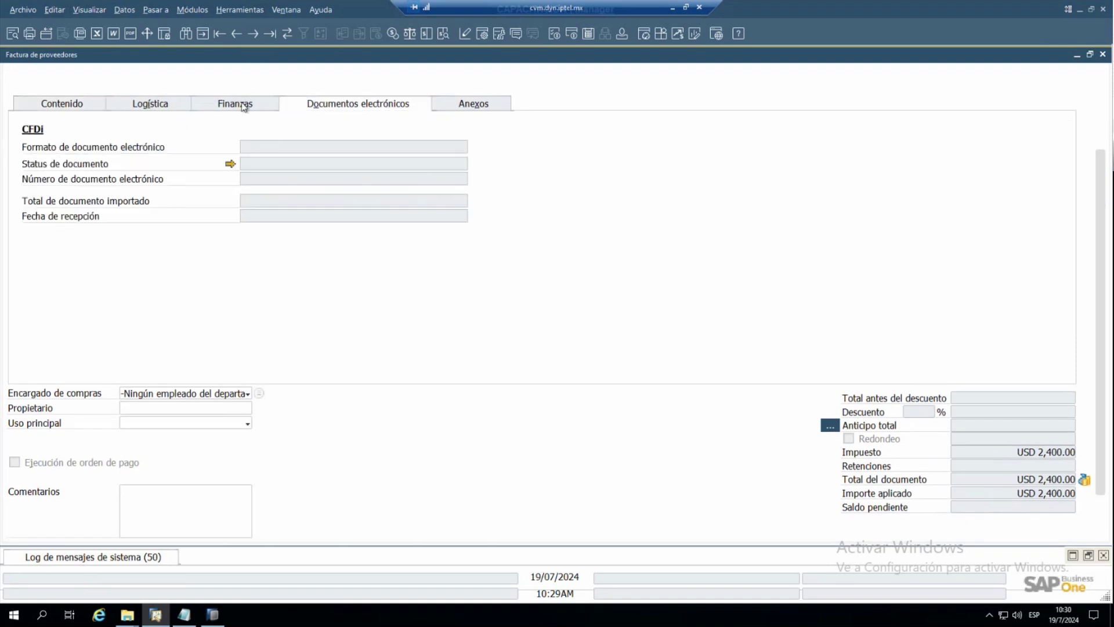
left_click(231, 113)
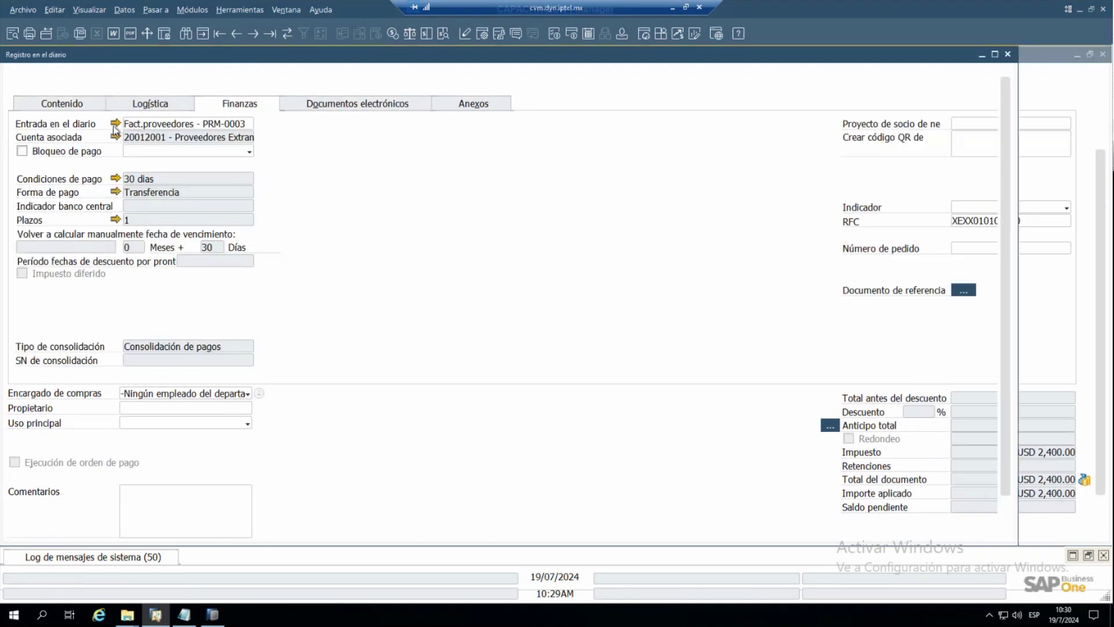
- Review journal entry 93 for invoice 16, then minimize it and the invoice
left_click(113, 125)
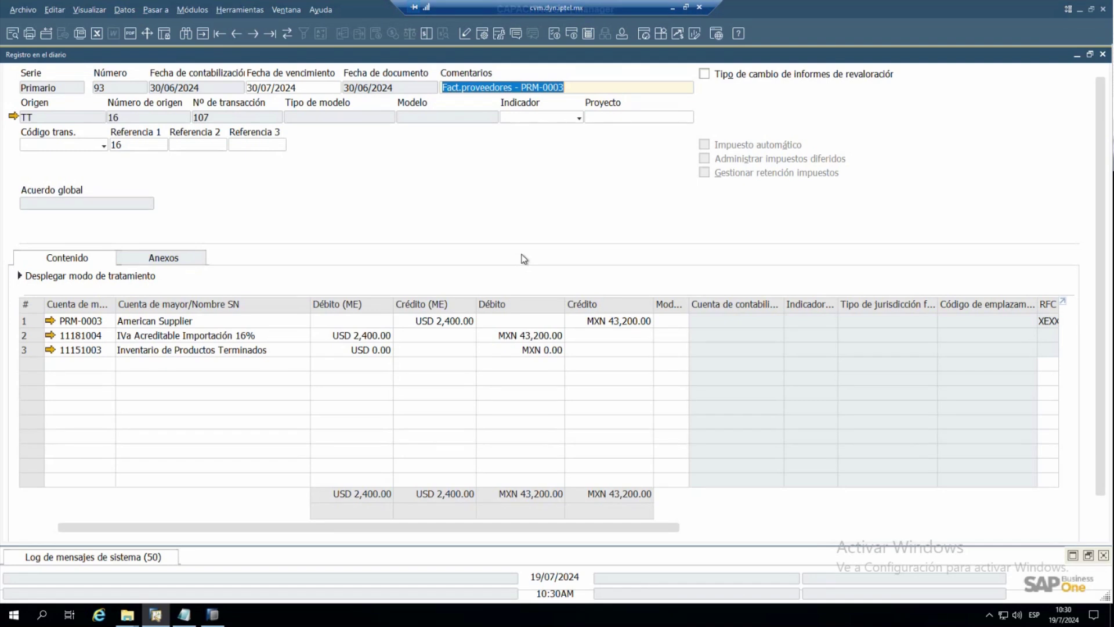
left_click(1077, 54)
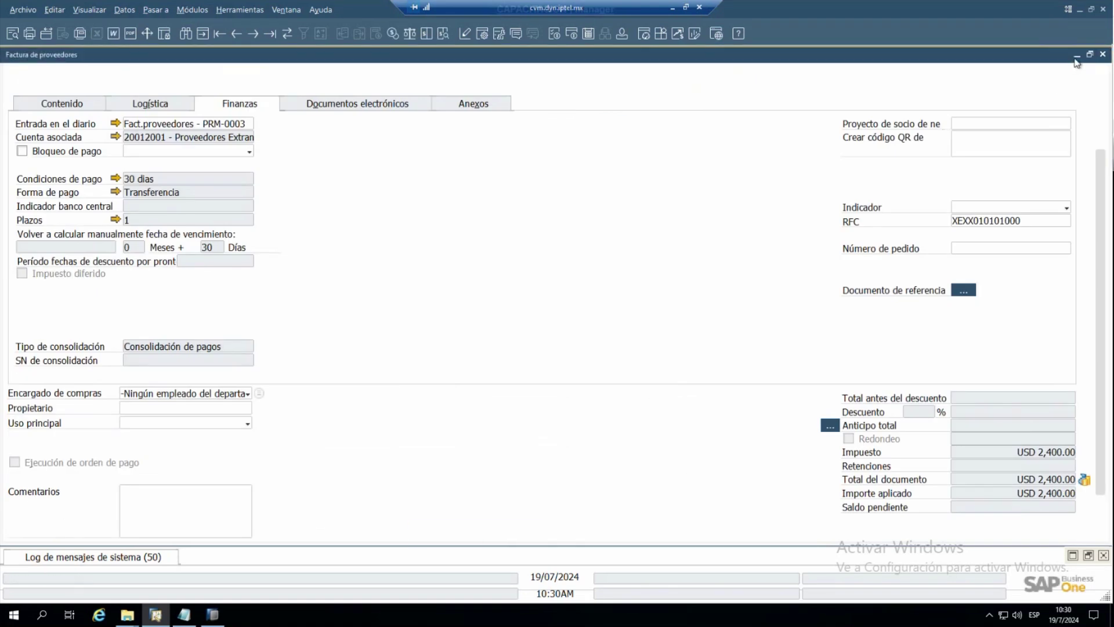
left_click(1076, 55)
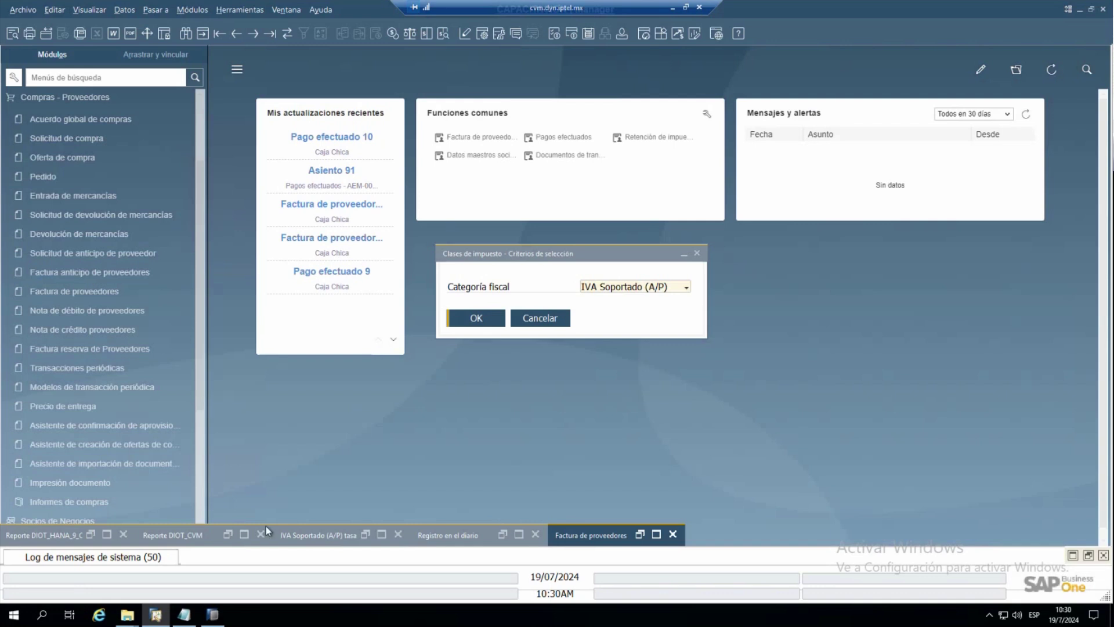
- Preview the June 2024 DIOT report full-size, check American Supplier's 275,355 import amount, then minimize it
left_click(244, 534)
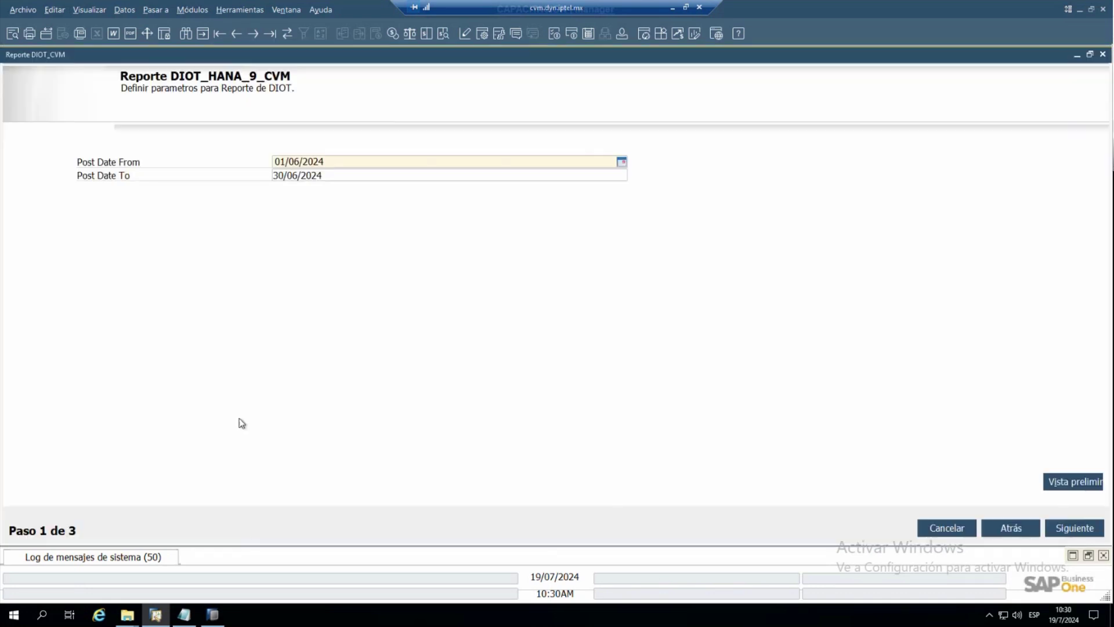
left_click(1061, 483)
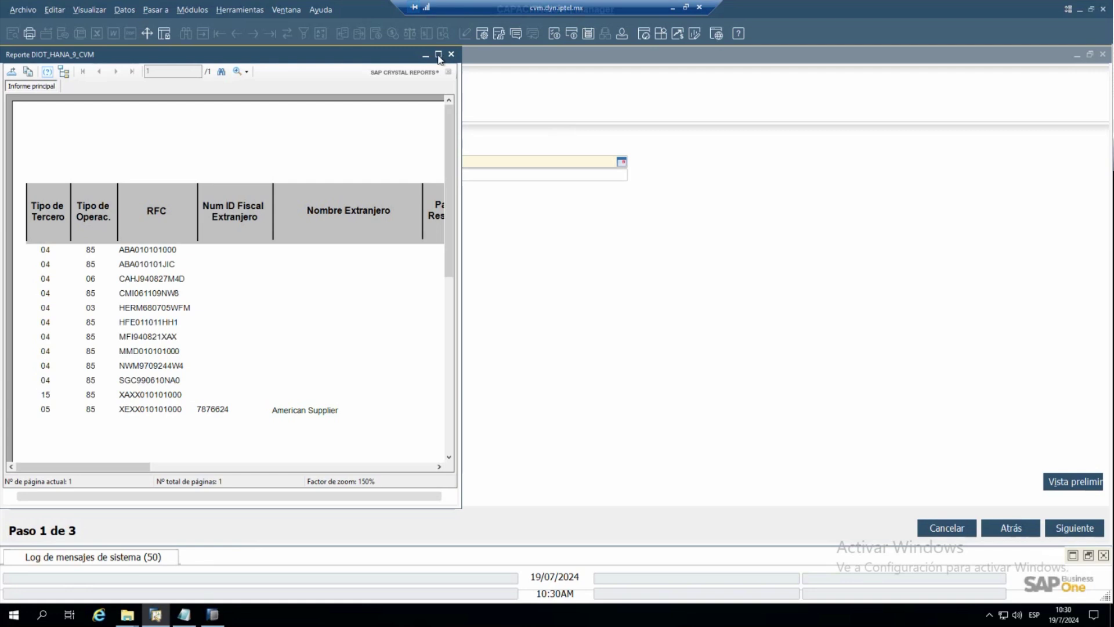
left_click(438, 55)
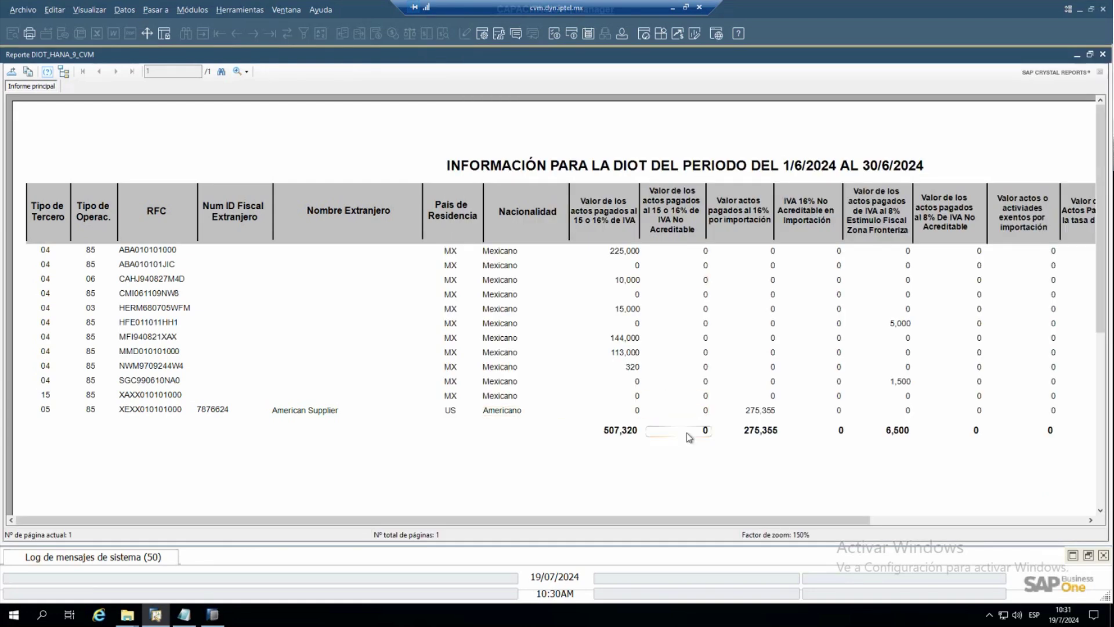
left_click(742, 415)
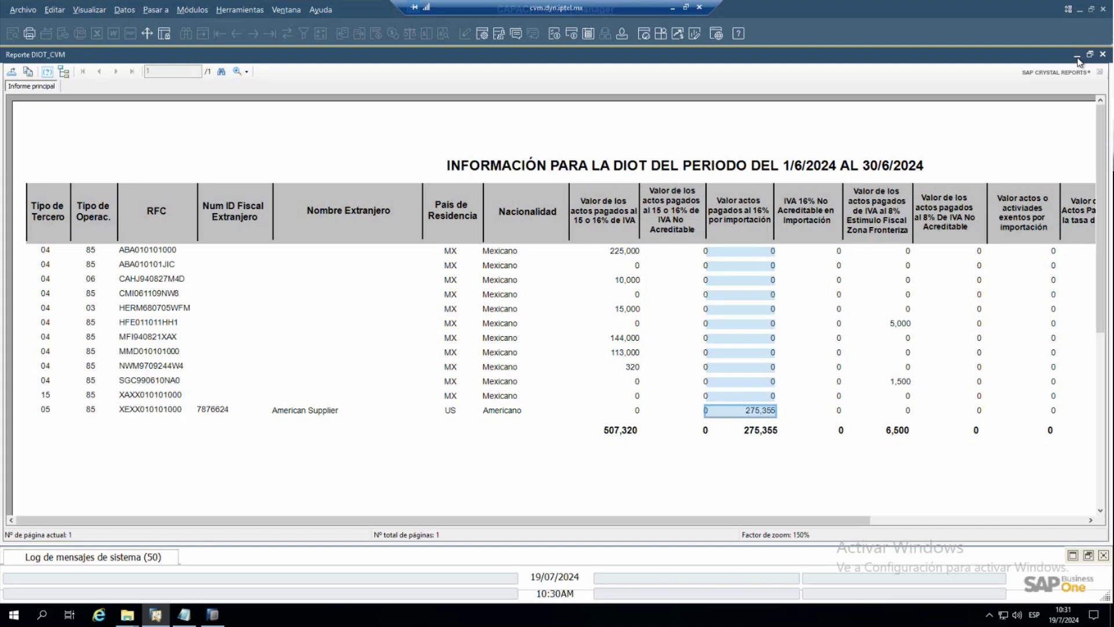
left_click(1078, 60)
- Restore invoice 16 and open its relationship map at full size
left_click(1077, 57)
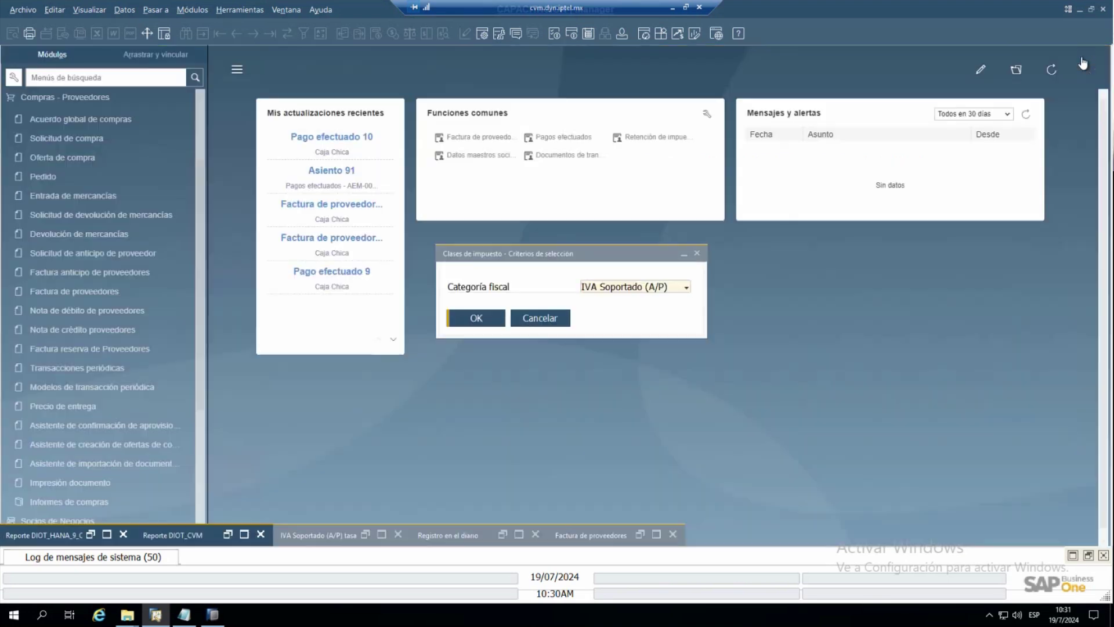
left_click(656, 534)
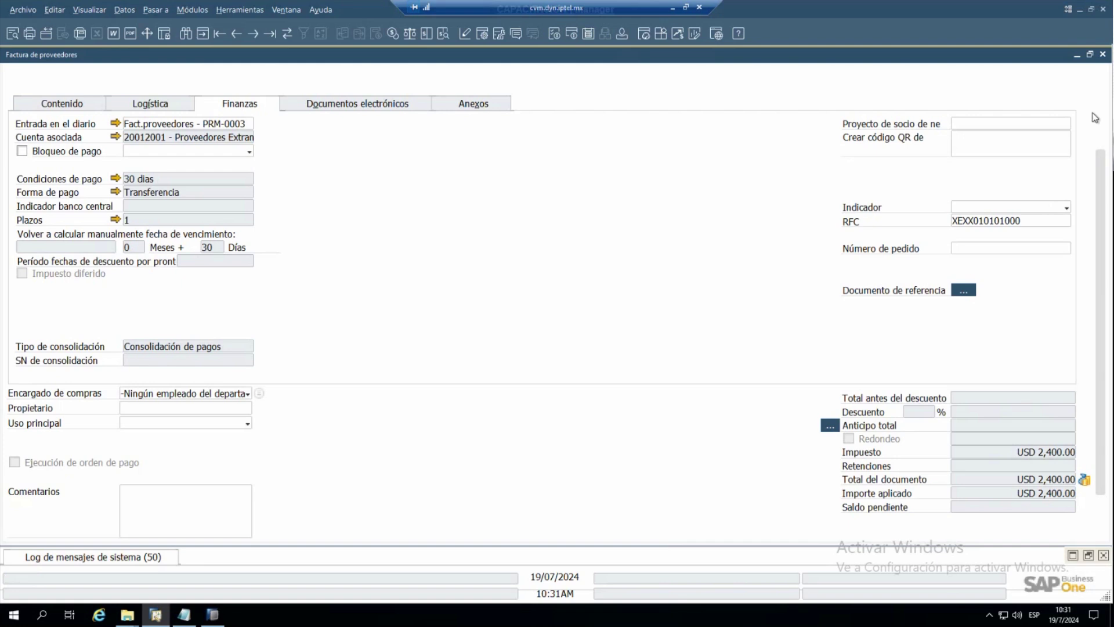
left_click(1101, 117)
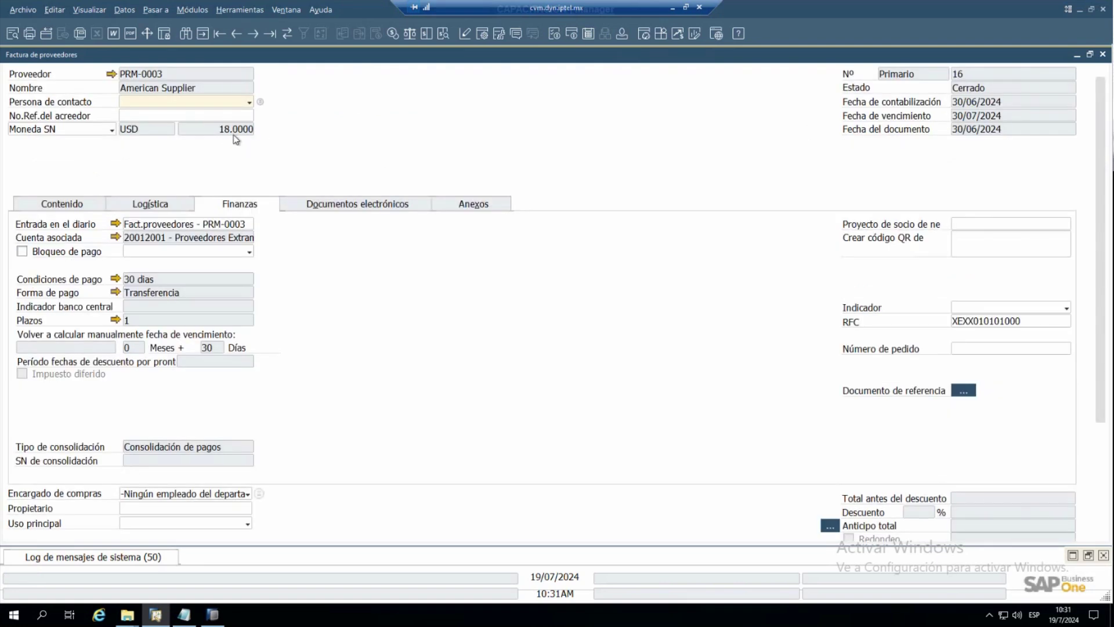
right_click(373, 113)
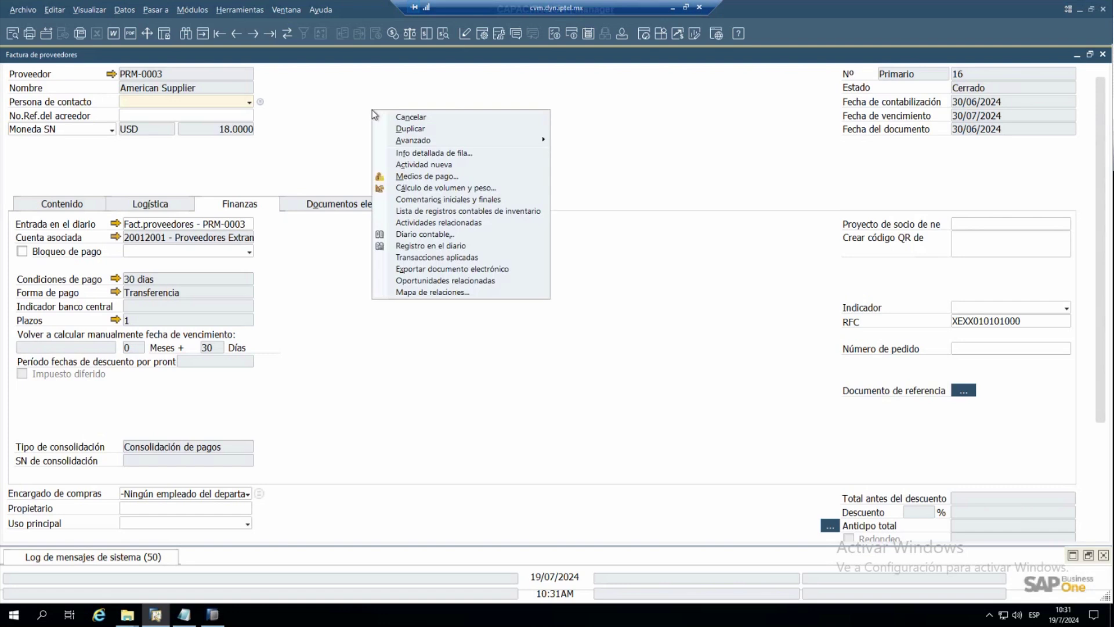
left_click(419, 292)
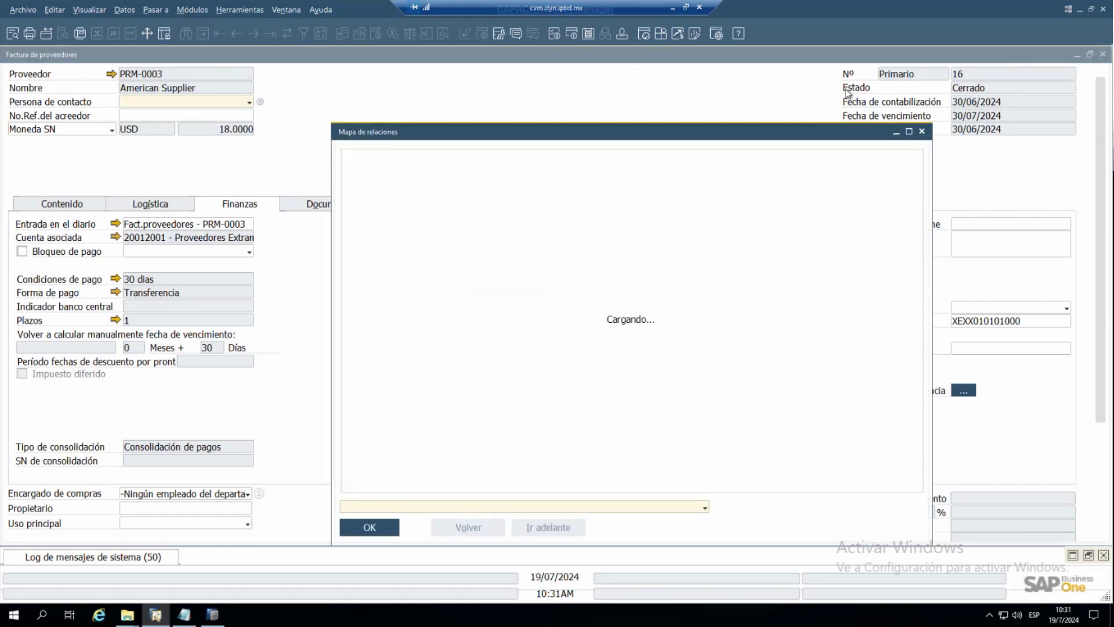
left_click(909, 133)
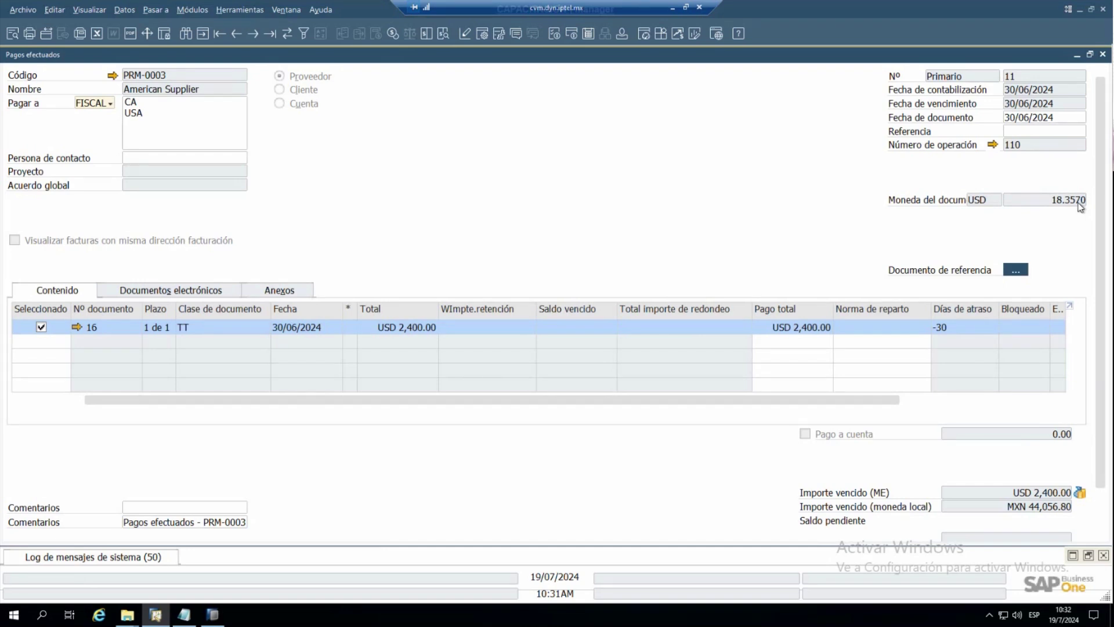
- Minimize outgoing payment 11 and the map, then reopen Reporte DIOT_HANA_9_CVM from Ventana
left_click(1076, 60)
left_click(1077, 58)
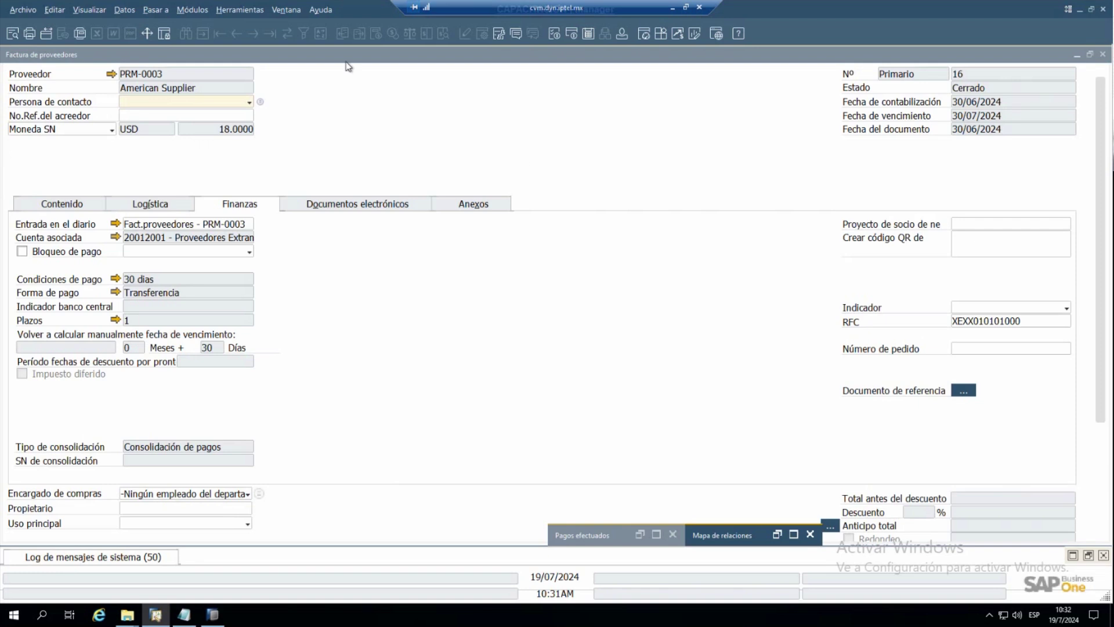
left_click(291, 12)
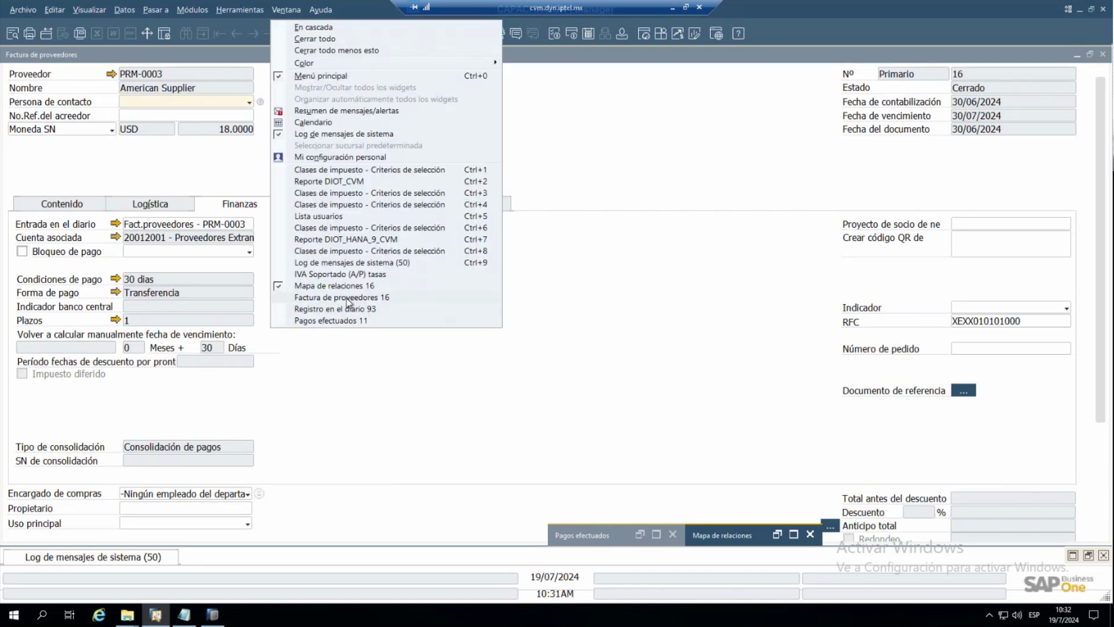
- Maximize the June 2024 DIOT report and highlight American Supplier's 275,355 import amount
left_click(299, 240)
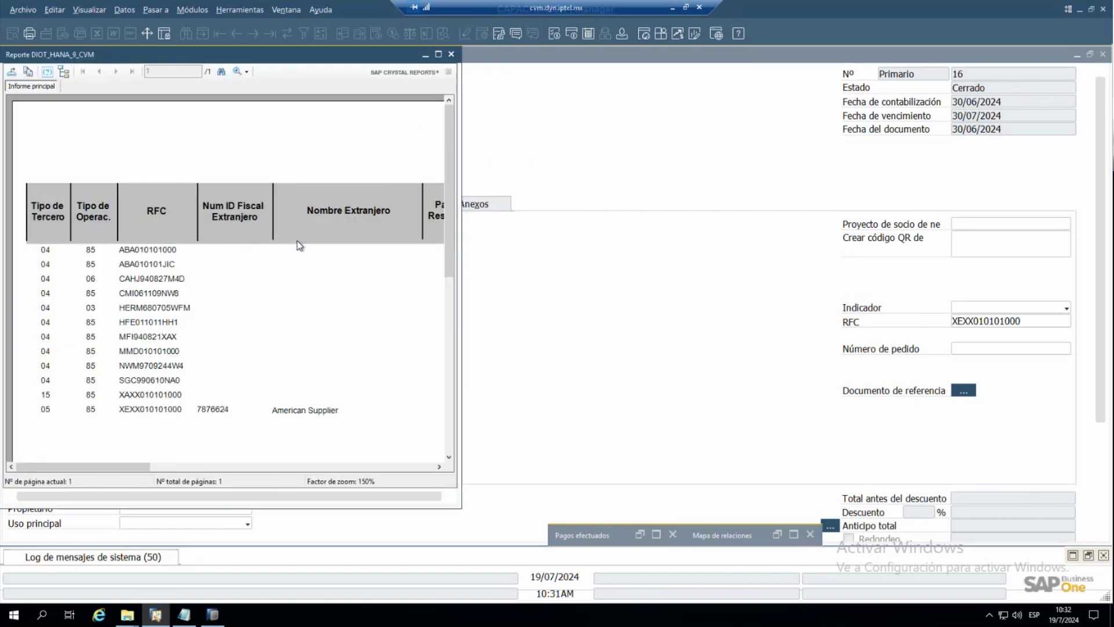
left_click(438, 54)
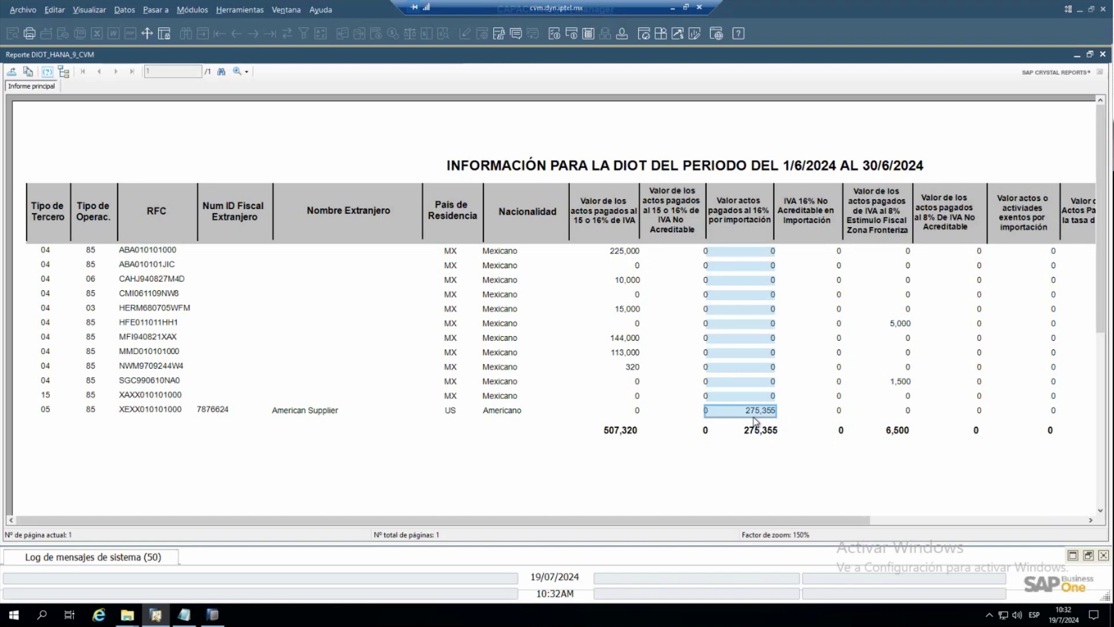
left_click(755, 403)
left_click(756, 409)
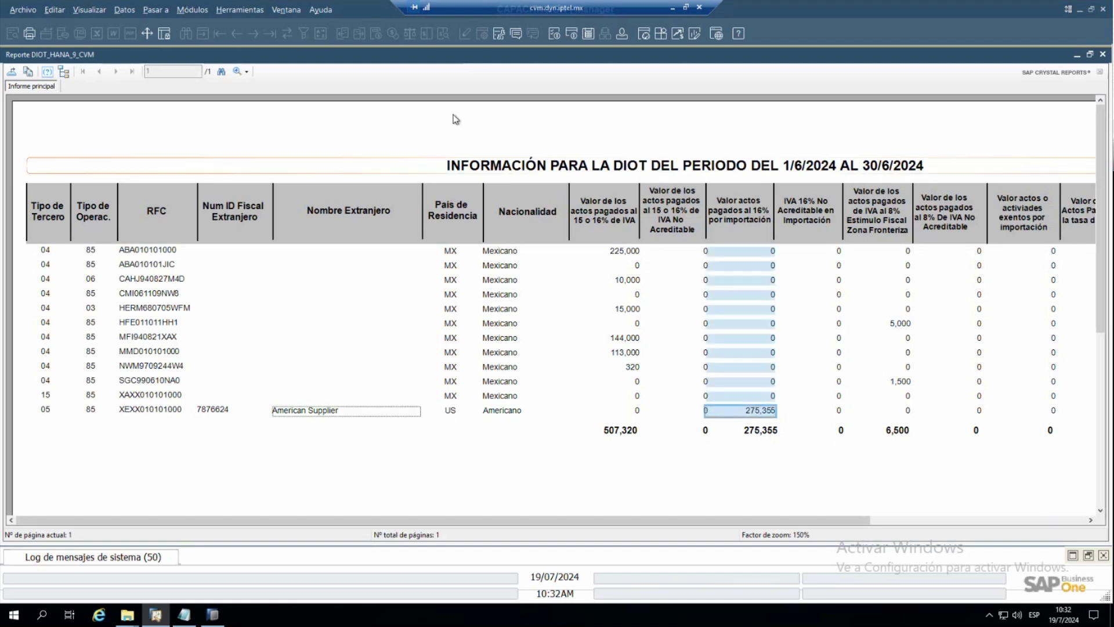
- Open Detalles sociedad from Módulos > Gestión > Inicialización sistema
left_click(196, 12)
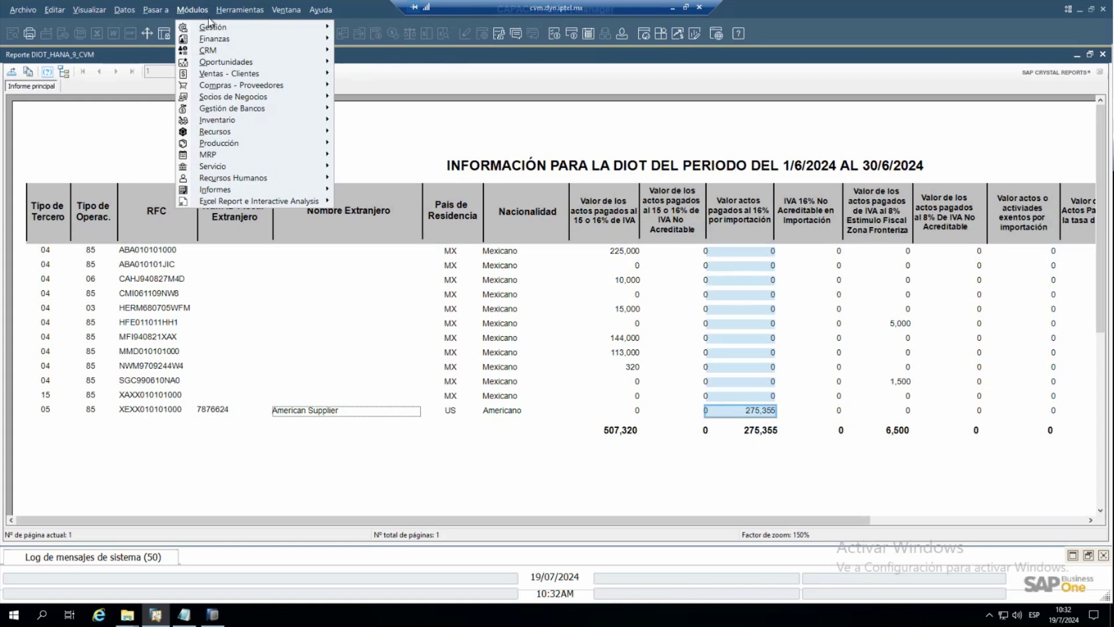
mouse_move(212, 27)
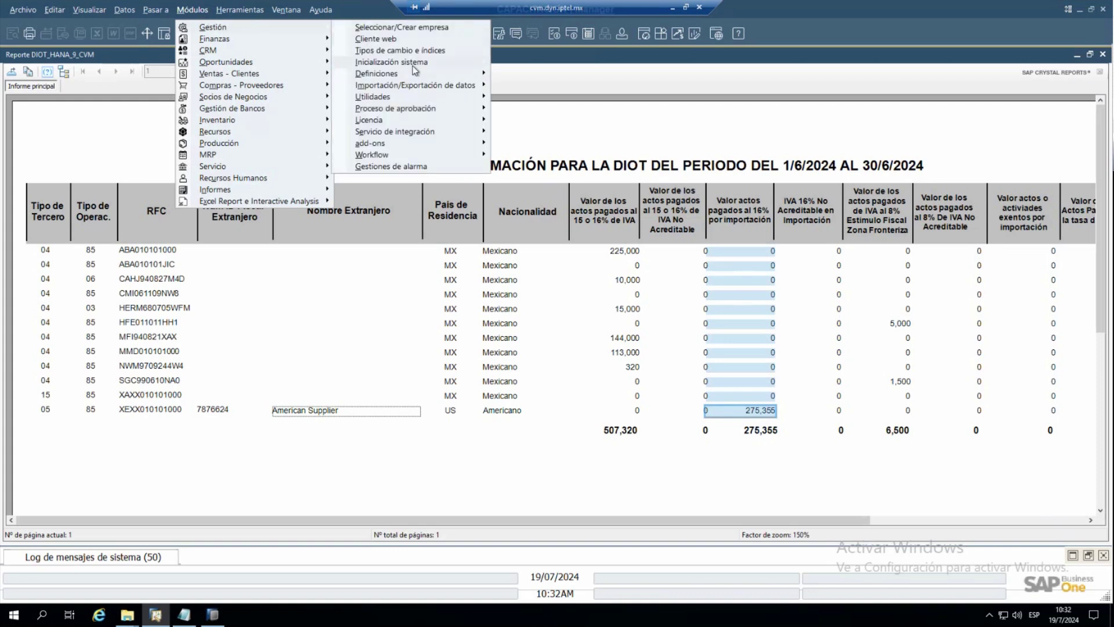
mouse_move(413, 66)
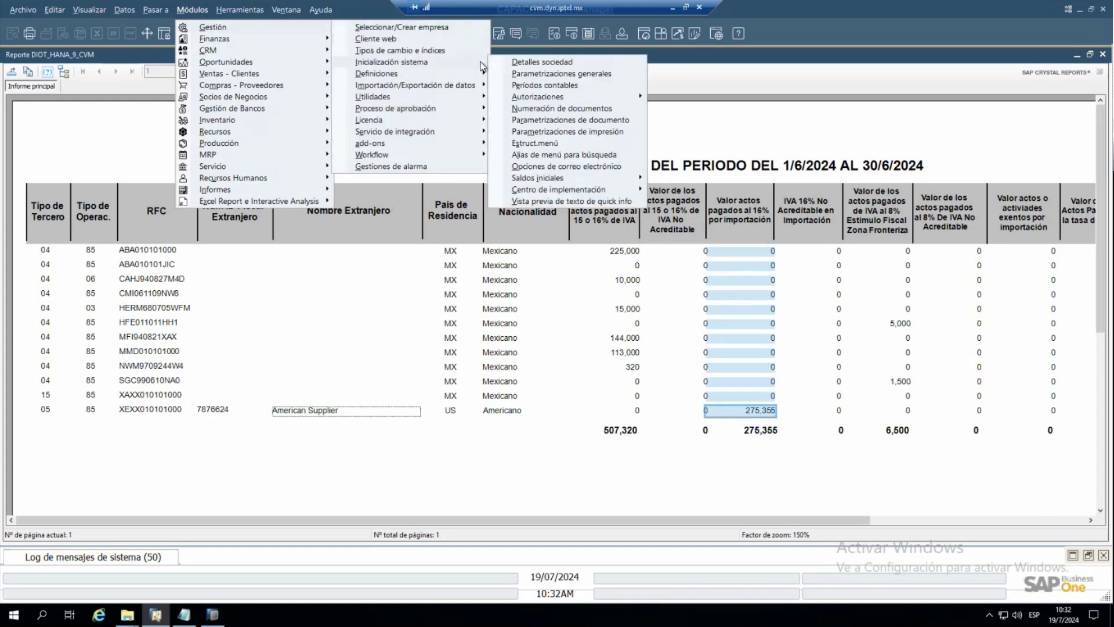
left_click(510, 63)
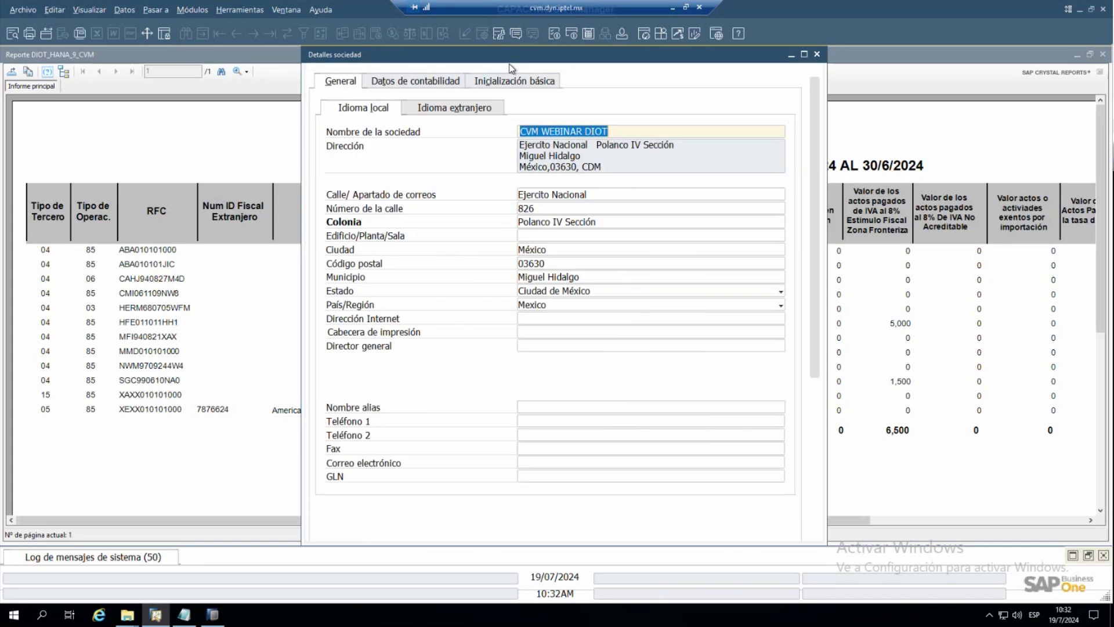
- Review the company's Datos de contabilidad fiscal fields, then close Detalles sociedad
left_click(382, 84)
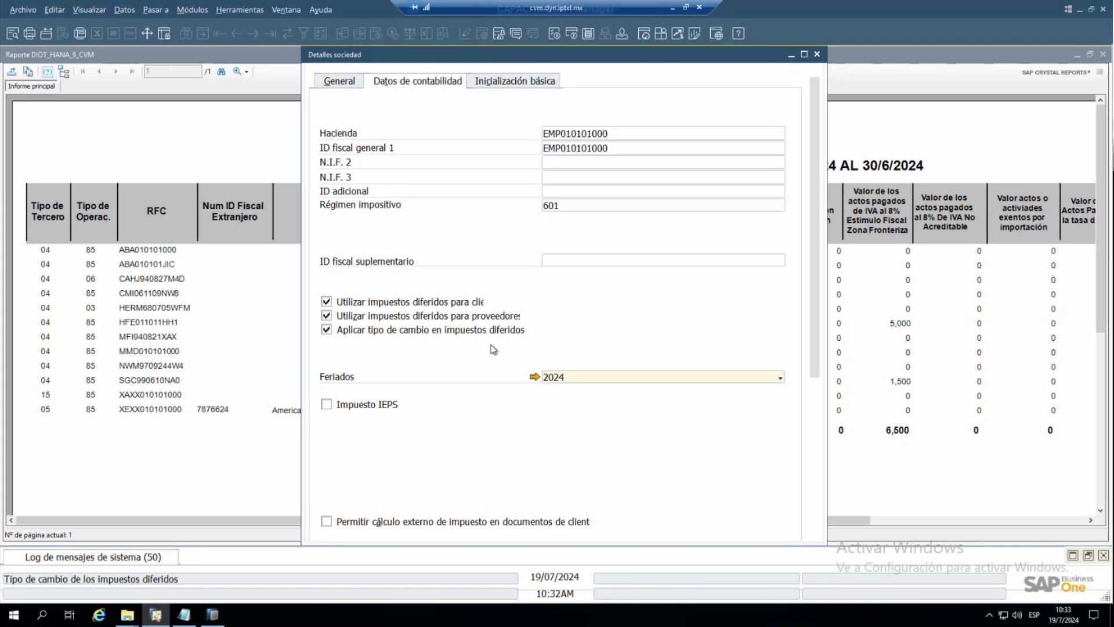
left_click(818, 55)
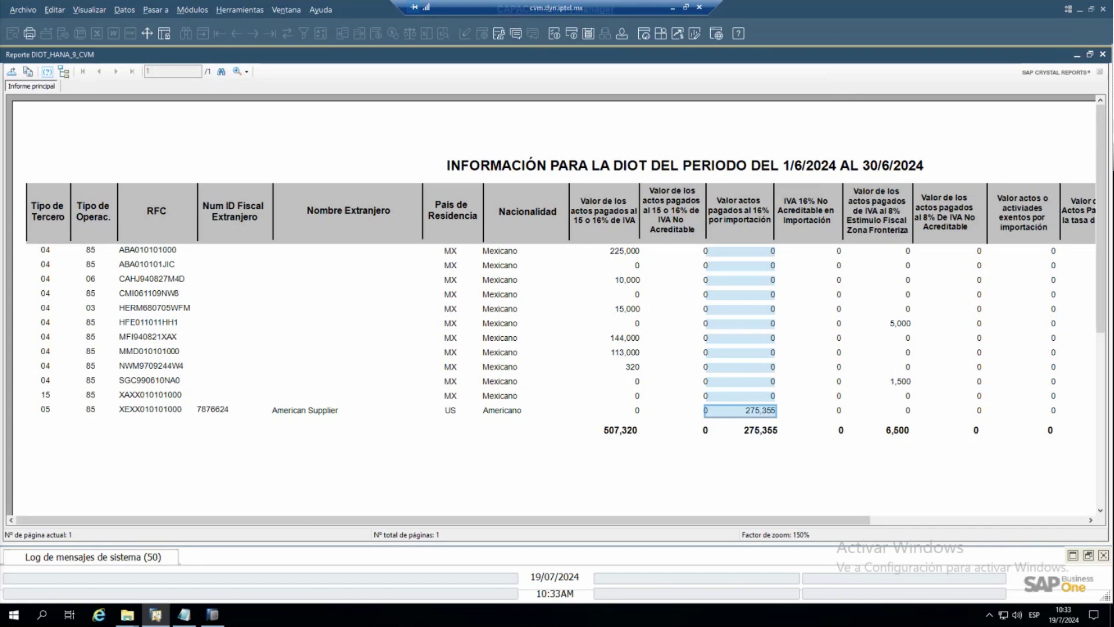
left_click(240, 10)
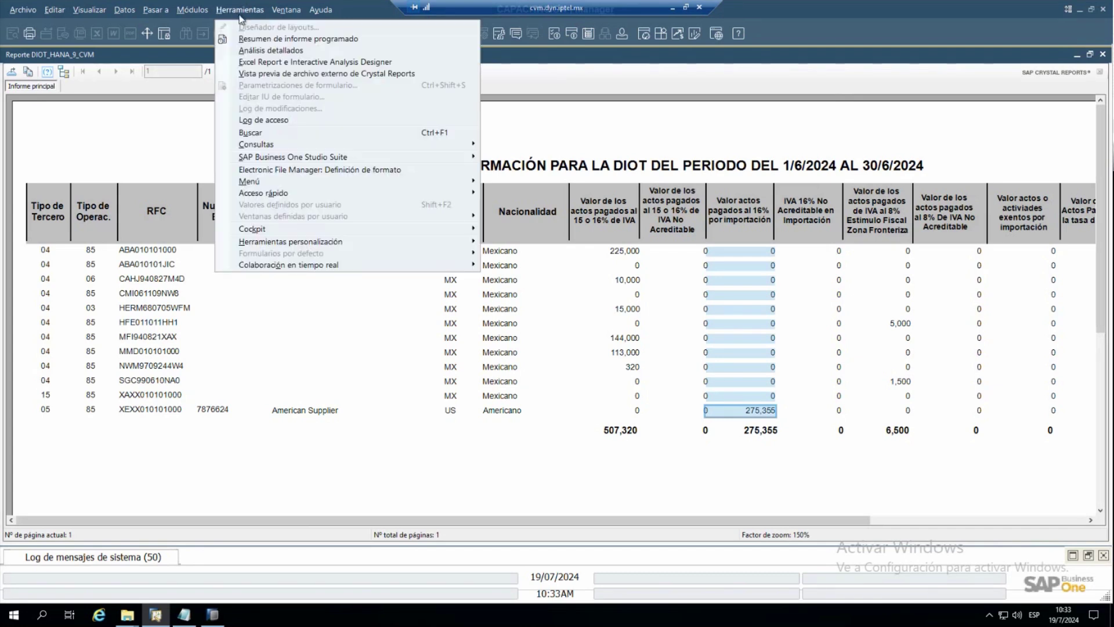
left_click(192, 10)
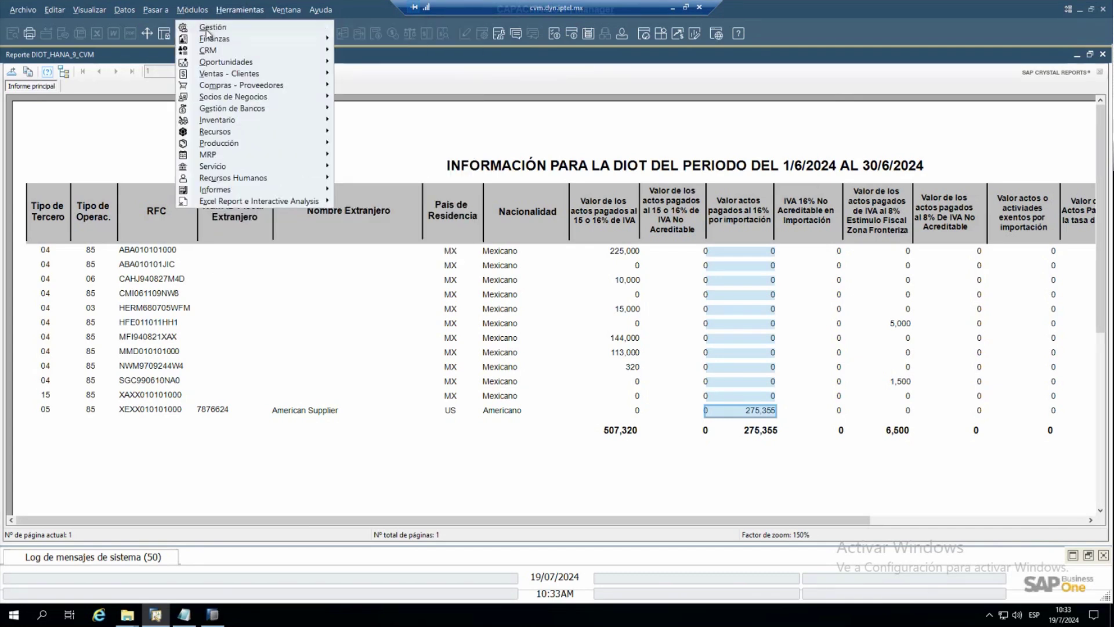
mouse_move(273, 32)
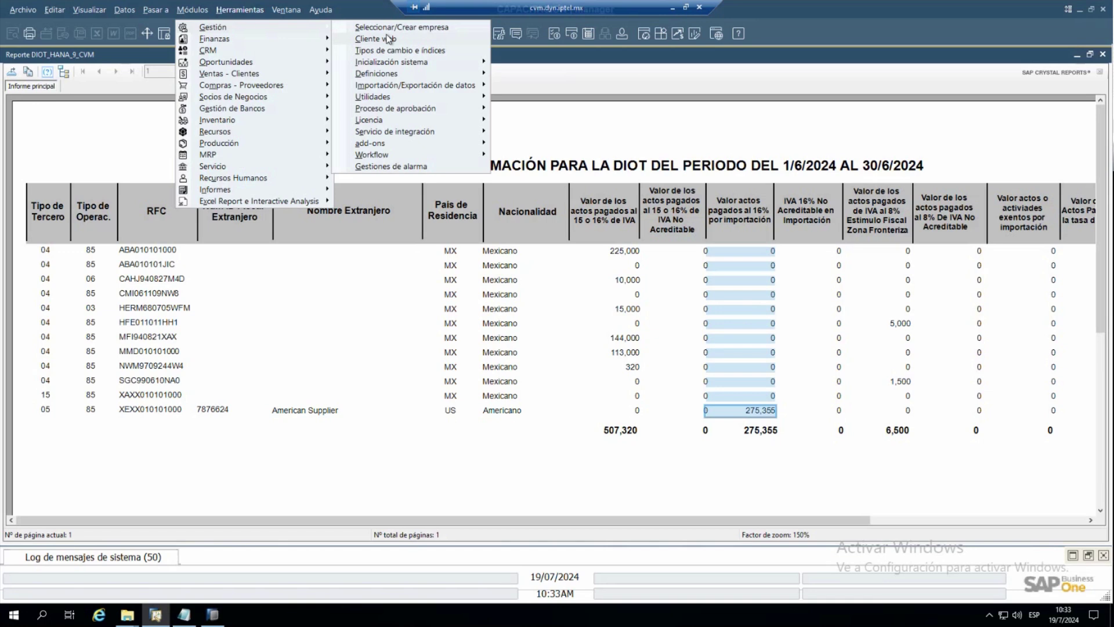
mouse_move(425, 66)
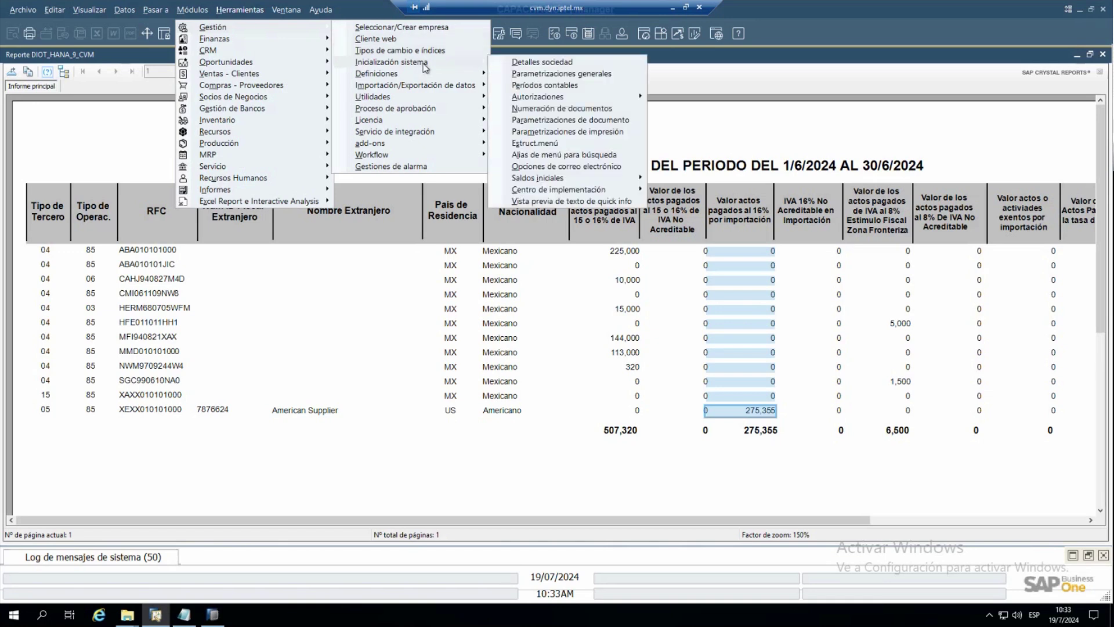
left_click(502, 62)
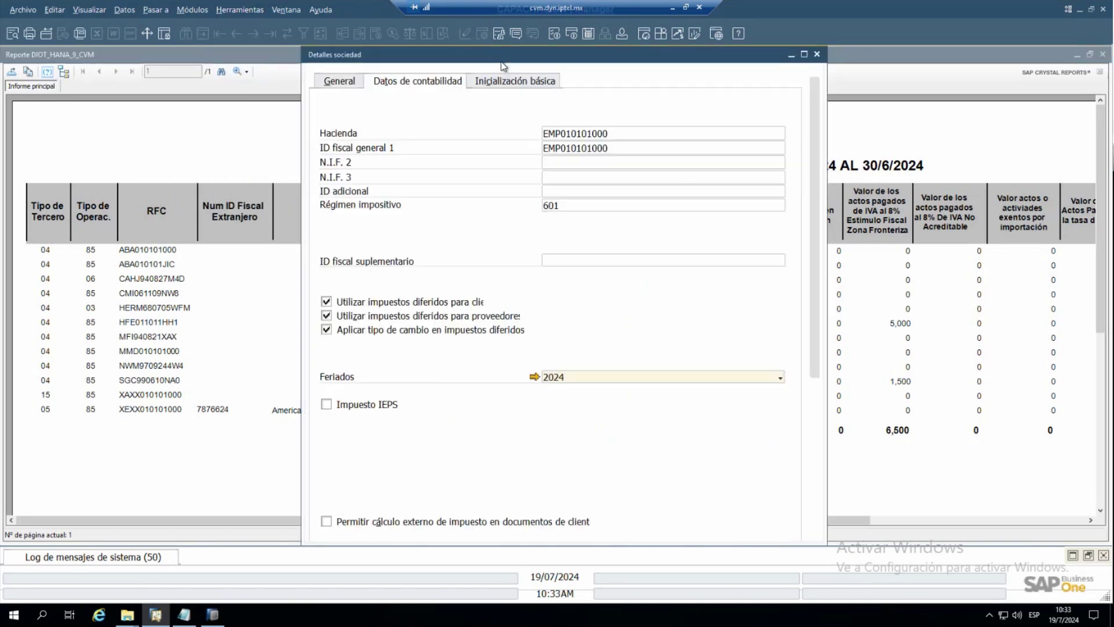
left_click(347, 82)
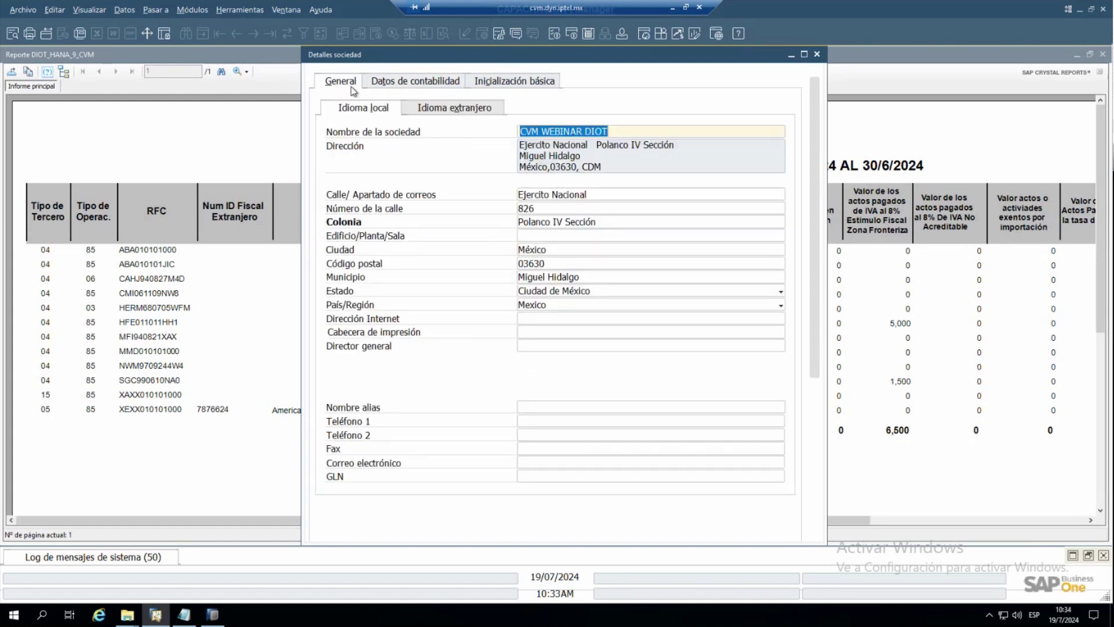
left_click(392, 83)
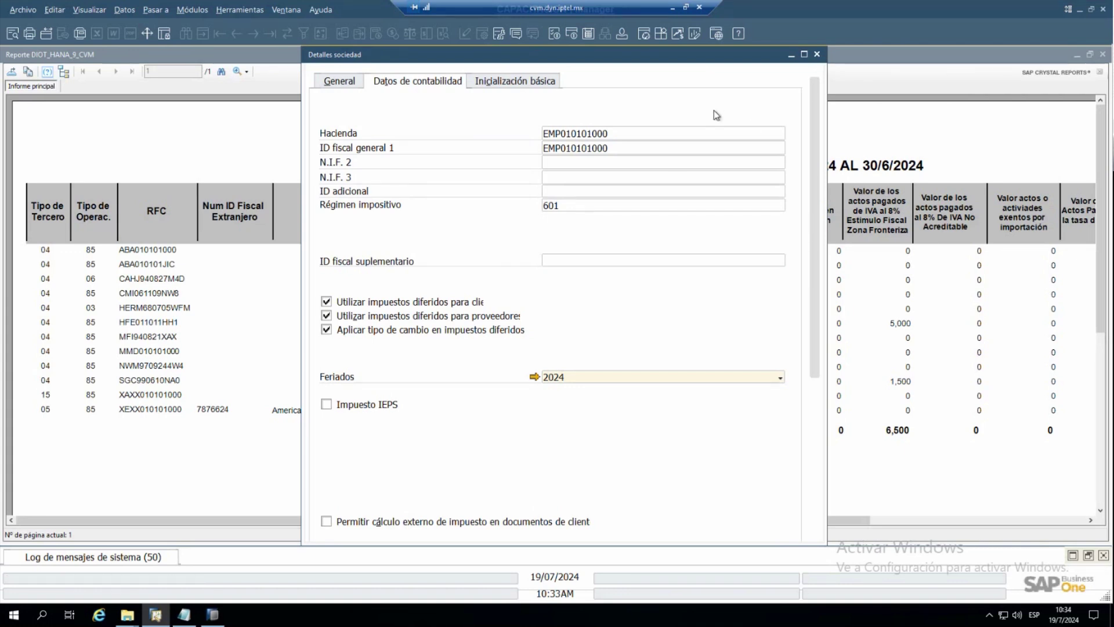
left_click(193, 10)
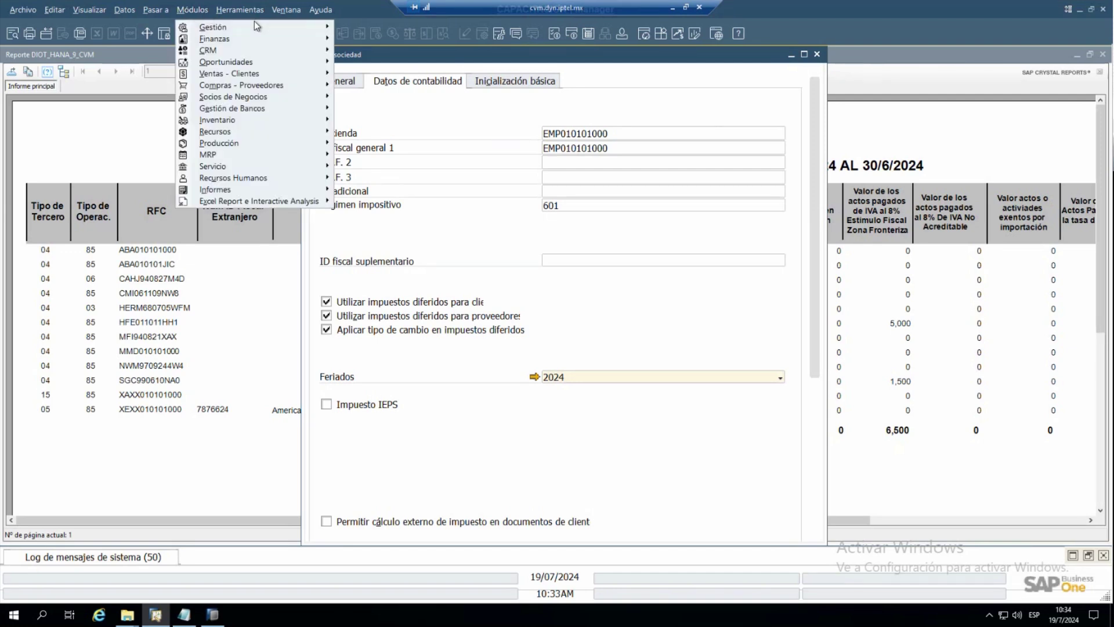
mouse_move(312, 29)
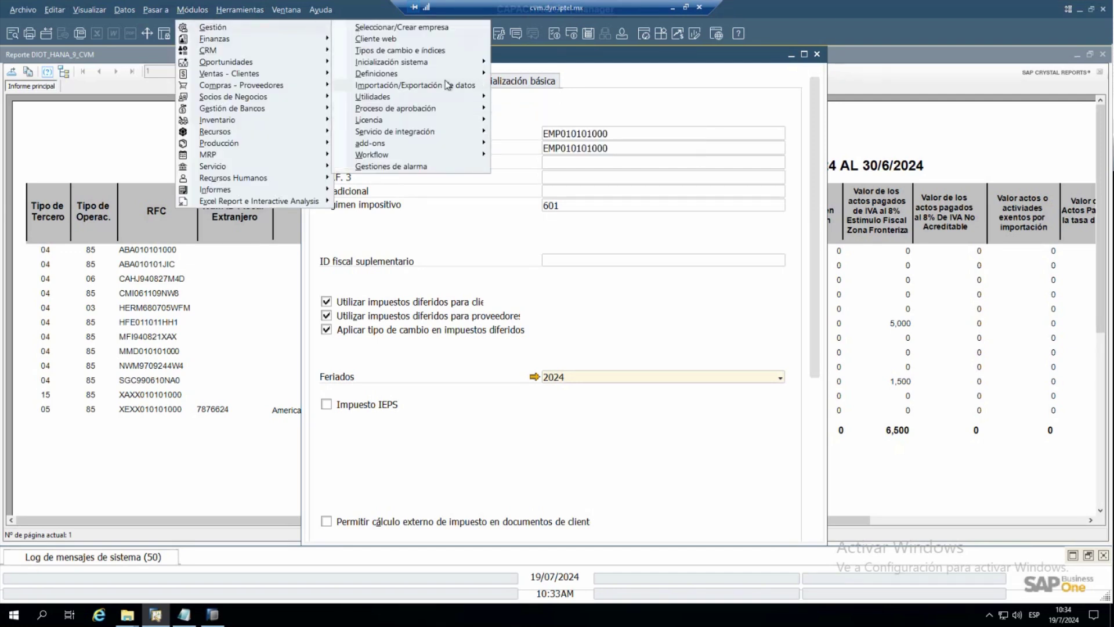
mouse_move(443, 65)
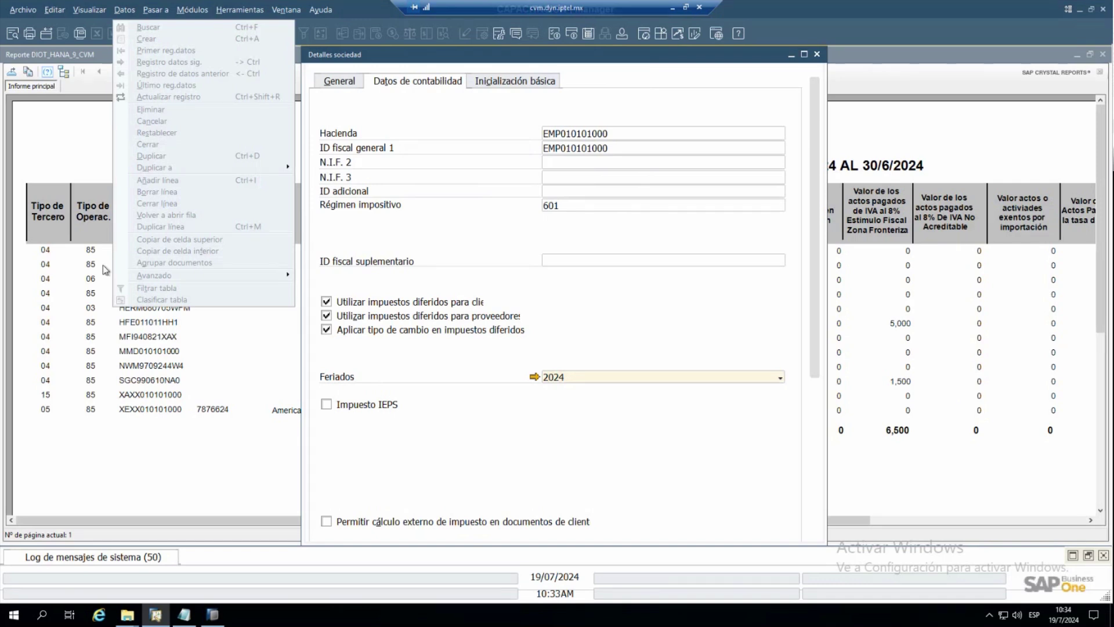
left_click(599, 356)
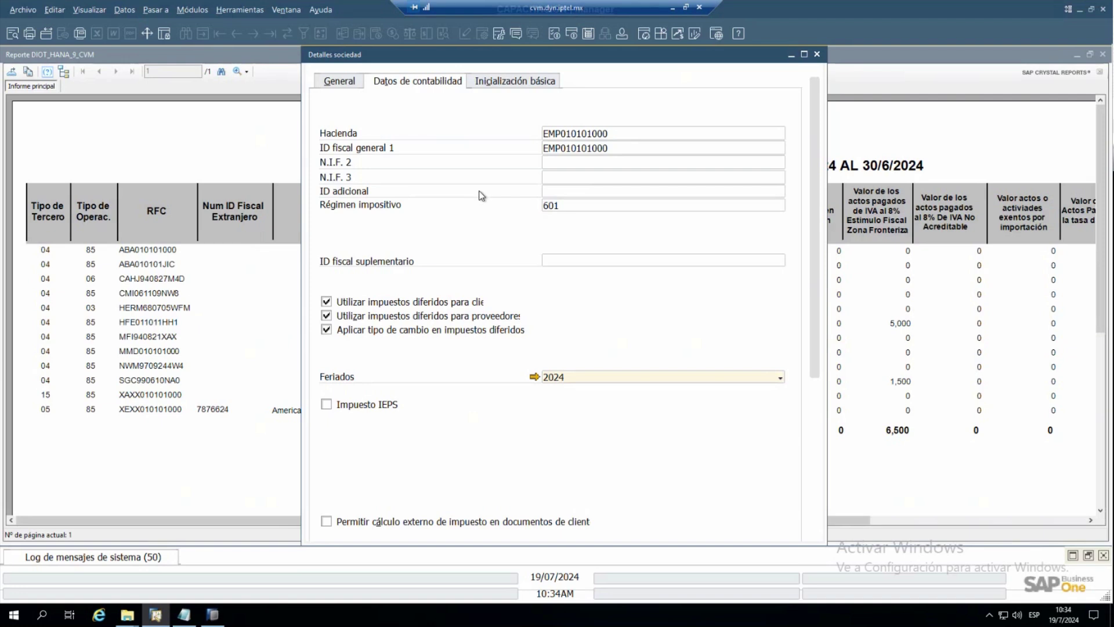
left_click(817, 54)
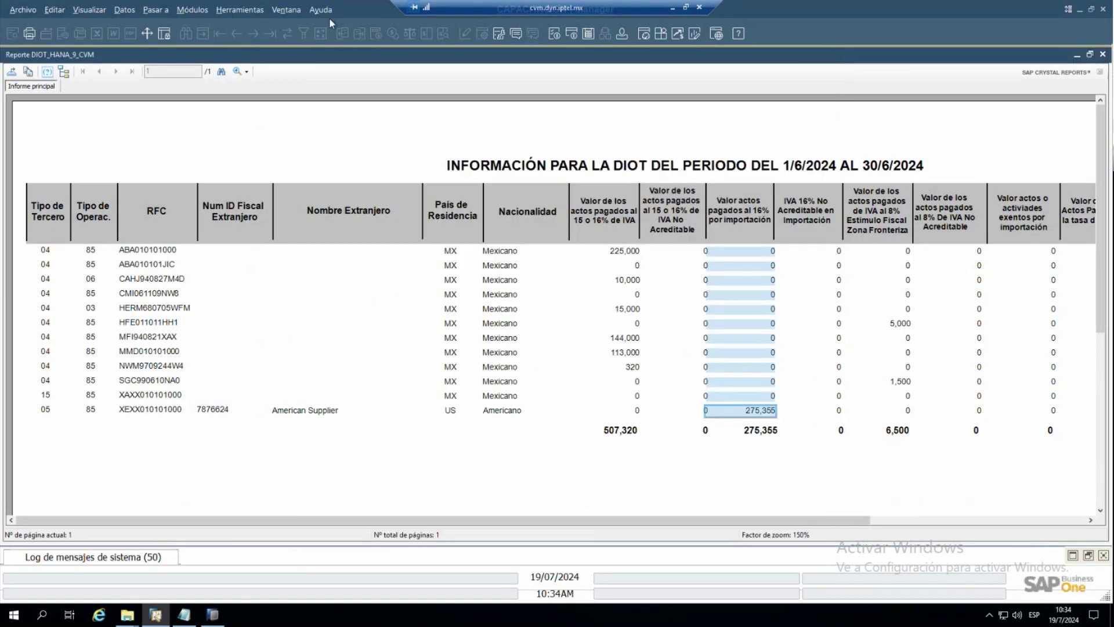
left_click(251, 14)
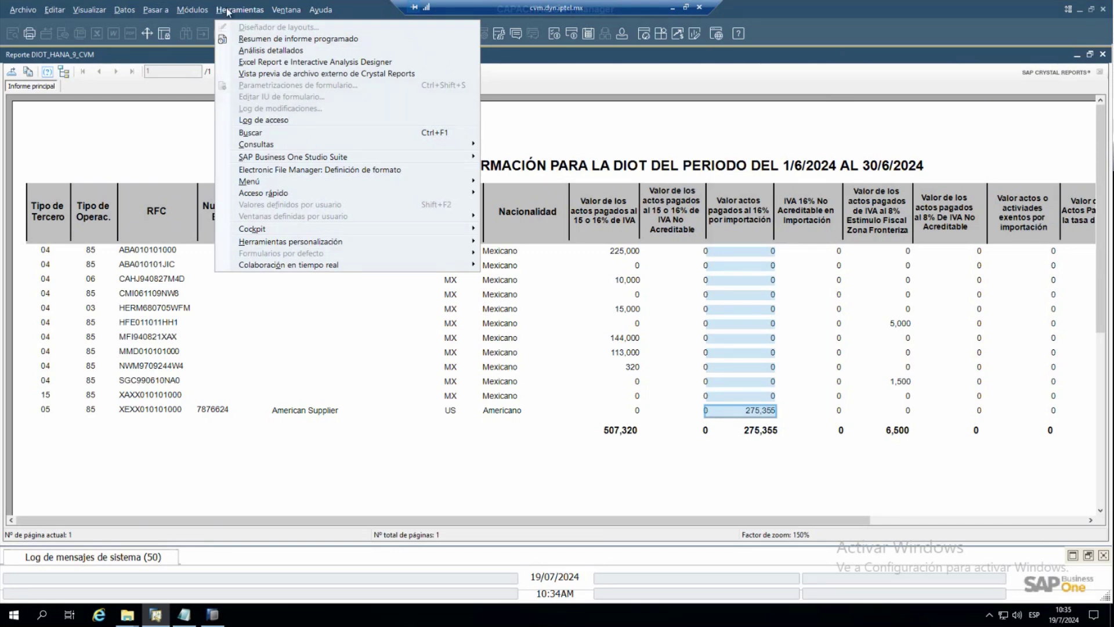
- Expand Módulos > Gestión > Definiciones > Finanzas to Determinación de cuentas de mayor
mouse_move(213, 12)
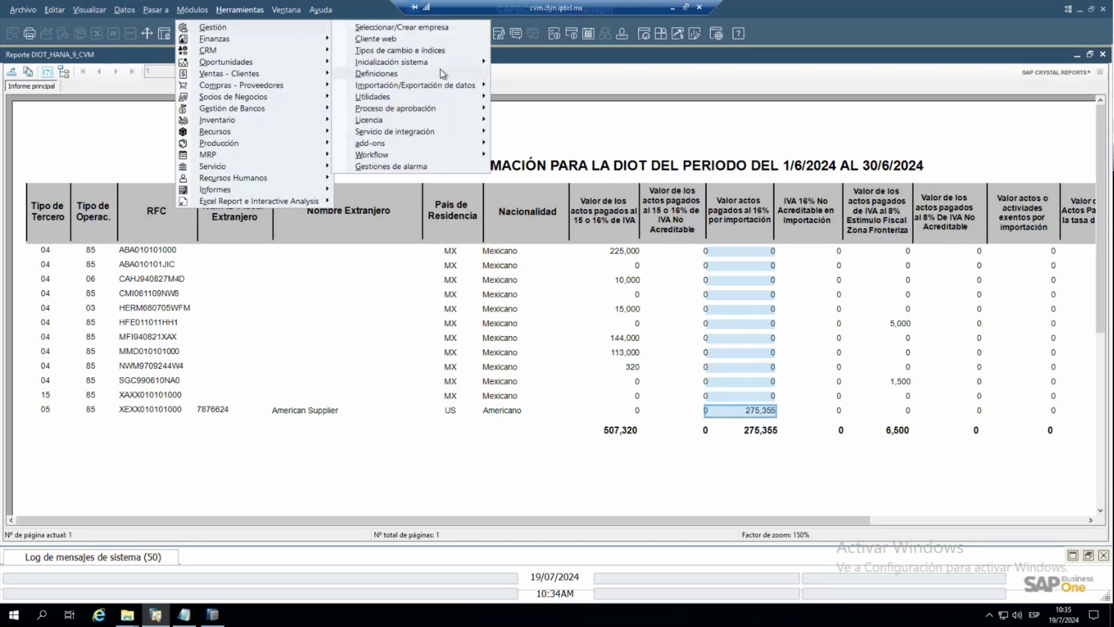
mouse_move(537, 85)
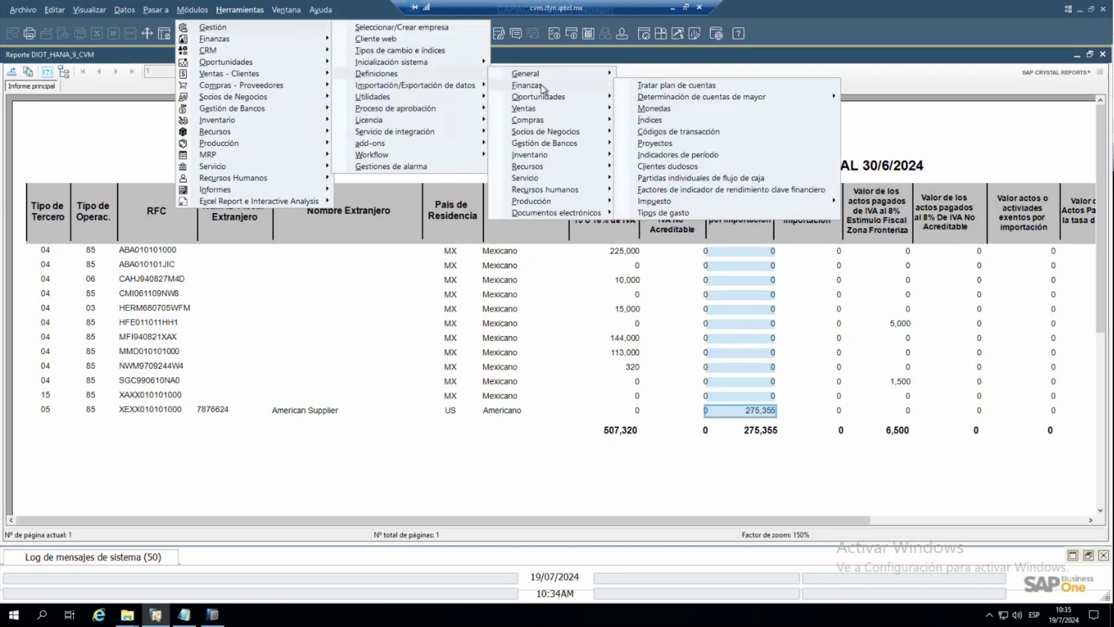
mouse_move(660, 100)
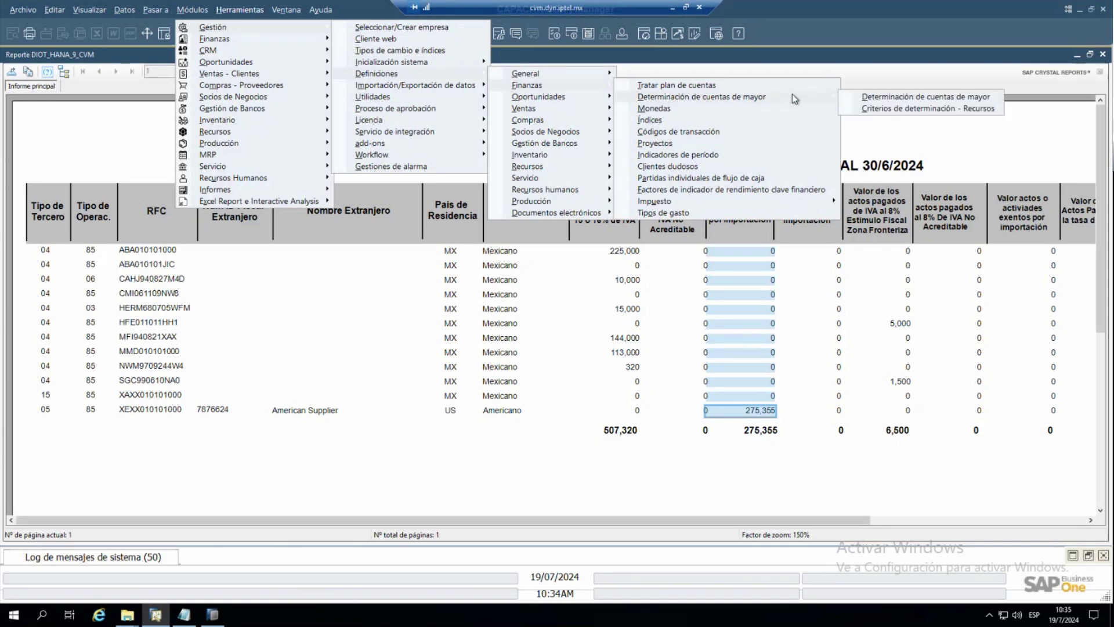
left_click(868, 99)
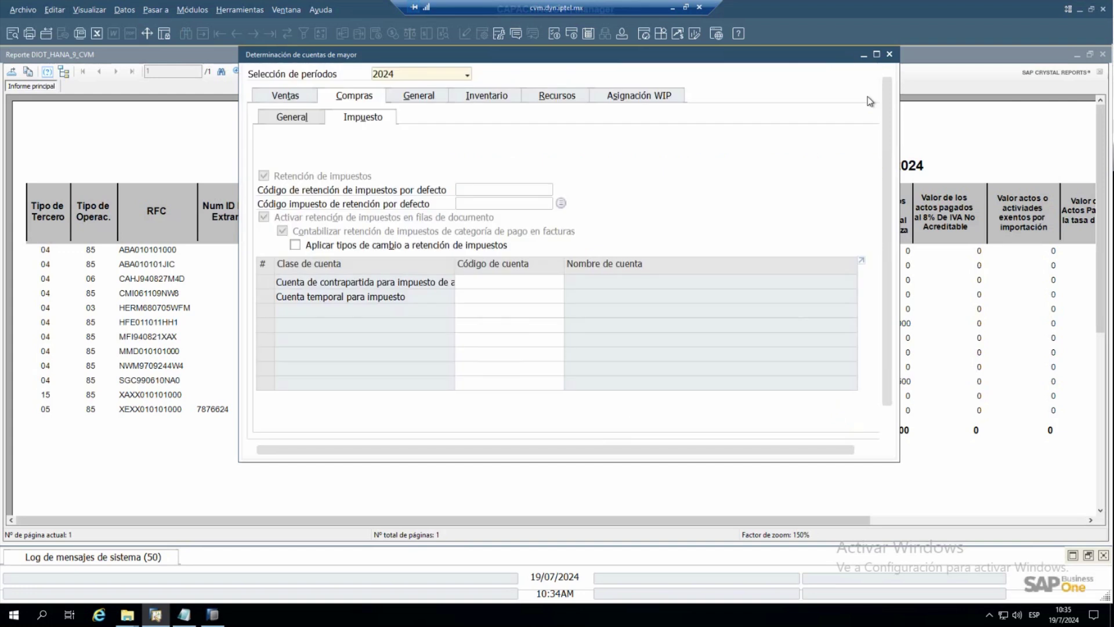
left_click(431, 98)
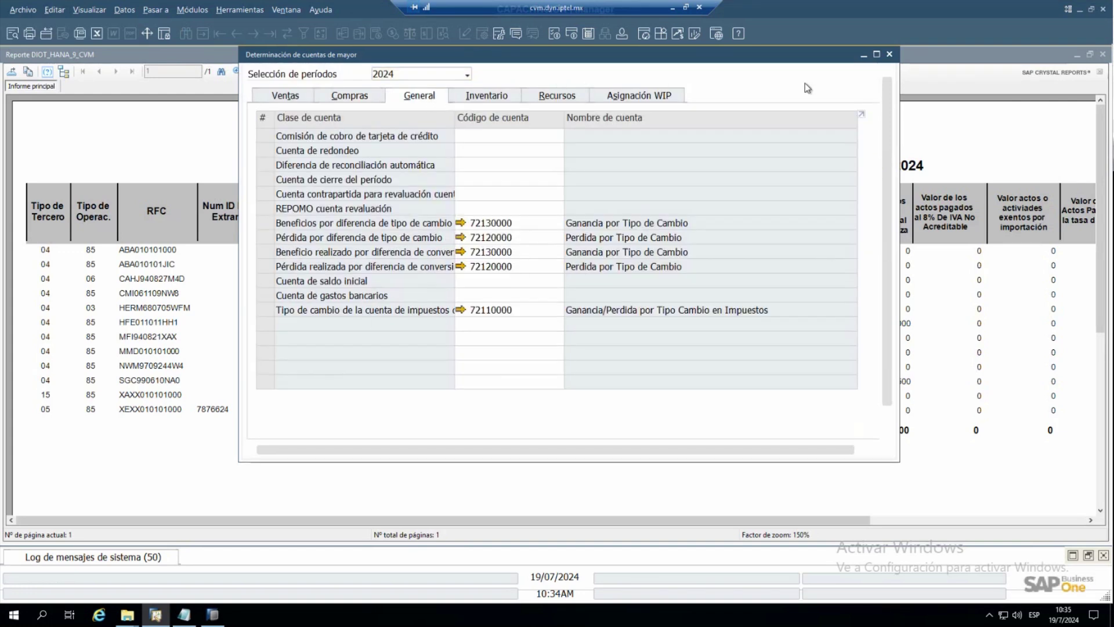
right_click(452, 120)
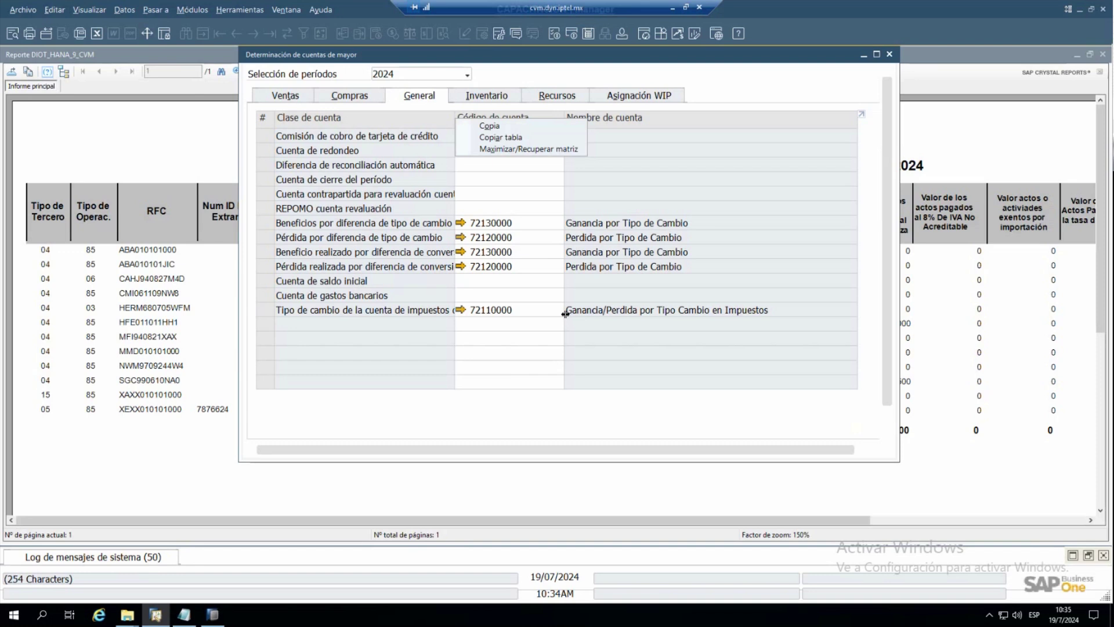
left_click(539, 309)
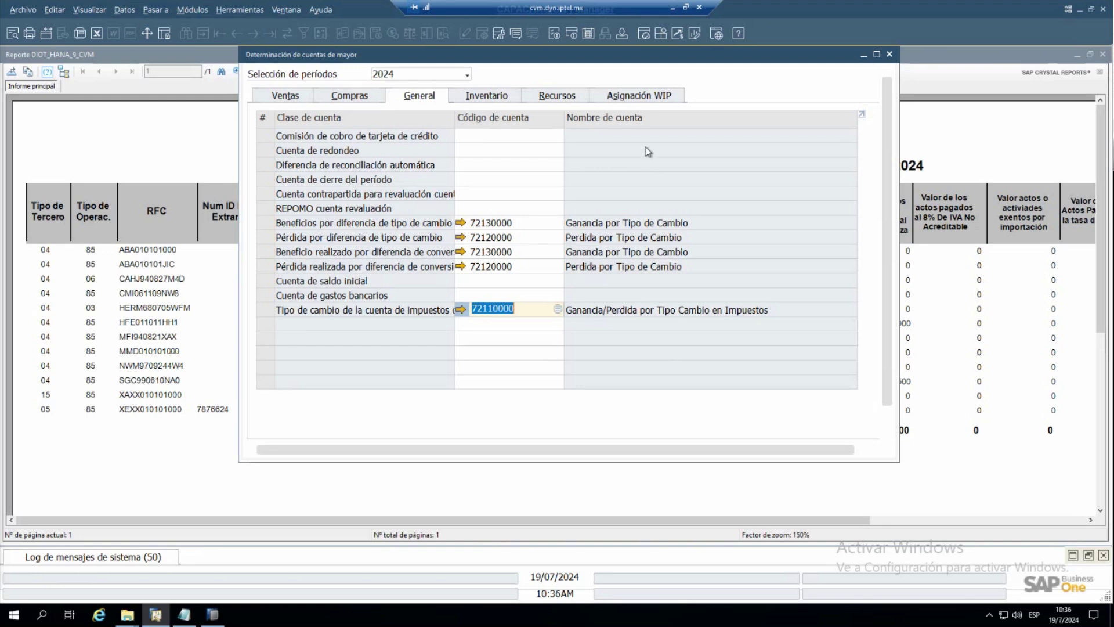
left_click(889, 54)
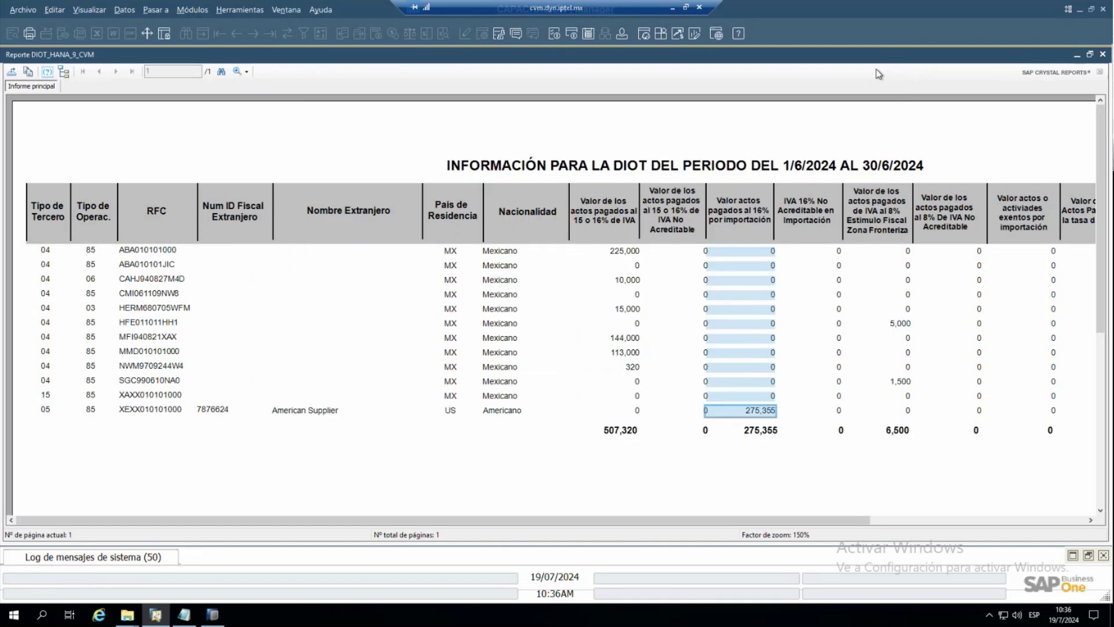
- Close the DIOT preview, the relationship map and supplier invoice 16, then restore the DIOT_HANA_9_CVM wizard
left_click(1102, 55)
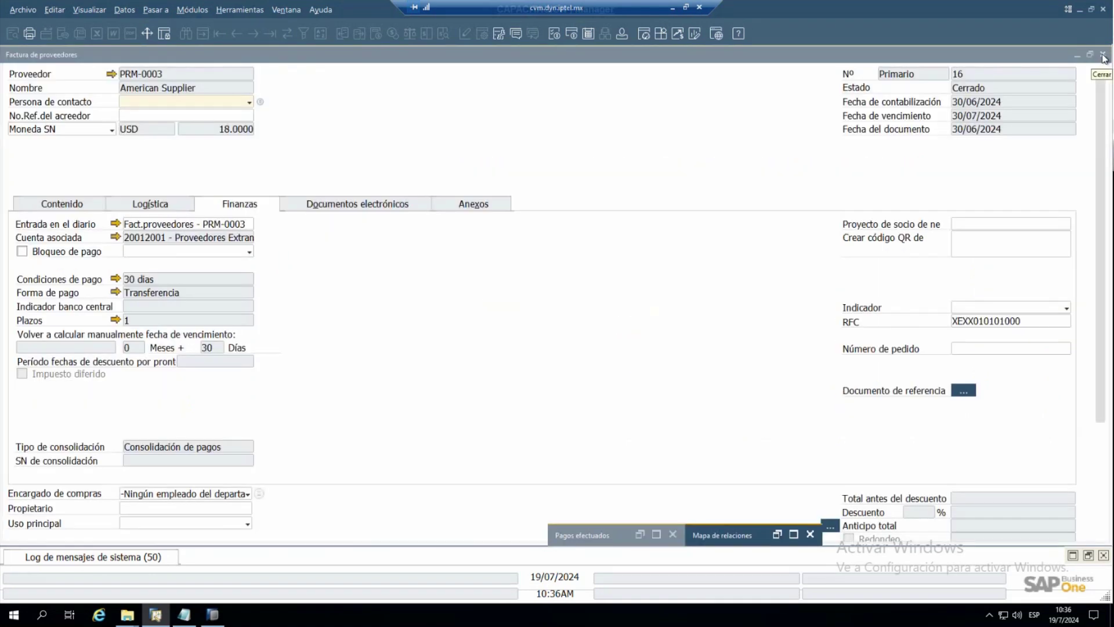
left_click(1104, 57)
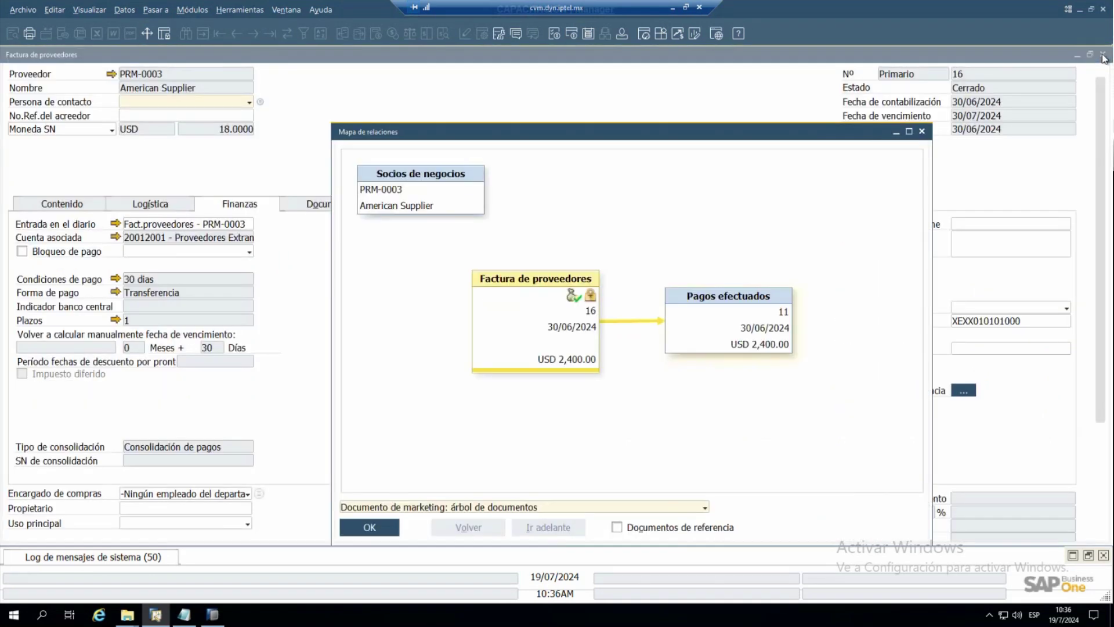
left_click(922, 134)
left_click(1104, 54)
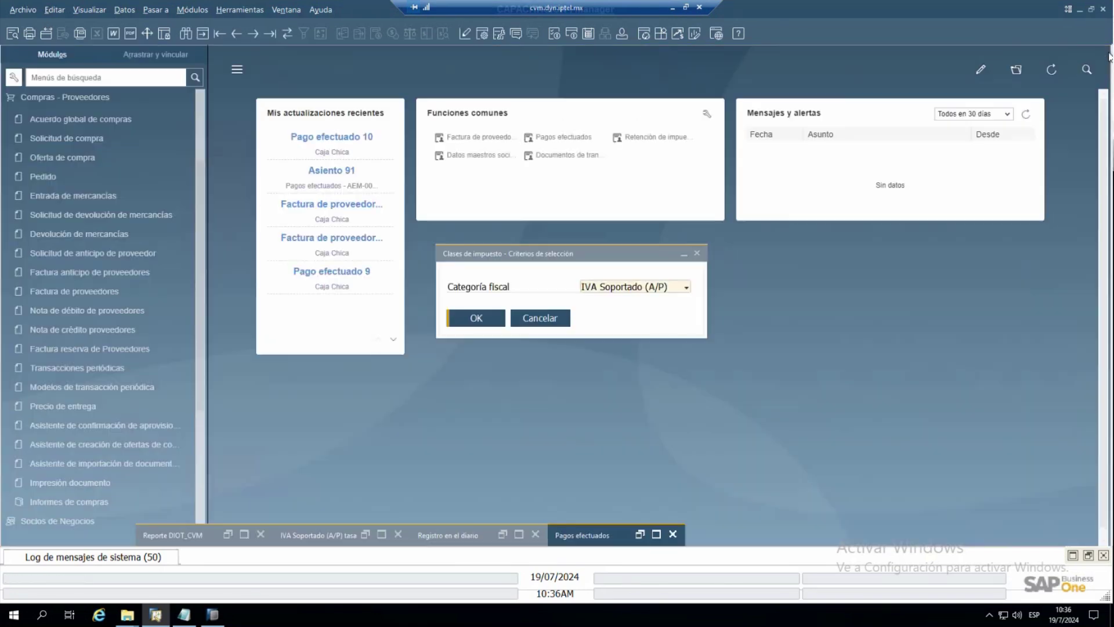
left_click(240, 533)
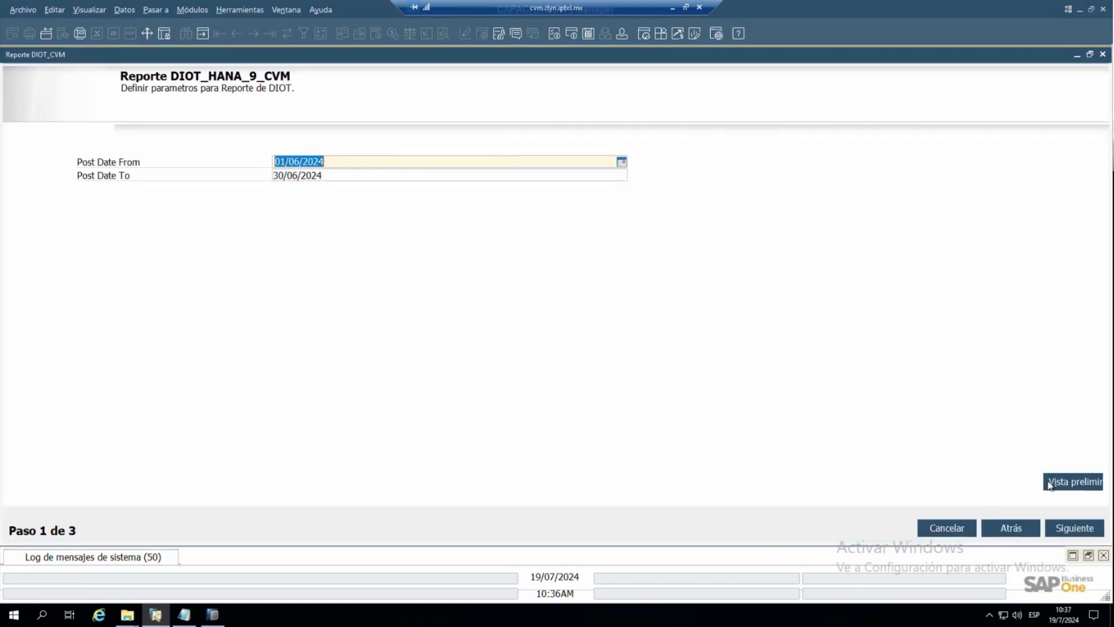
- Preview the 01/06/2024–30/06/2024 DIOT report full-screen, close it, and advance the wizard
left_click(1050, 485)
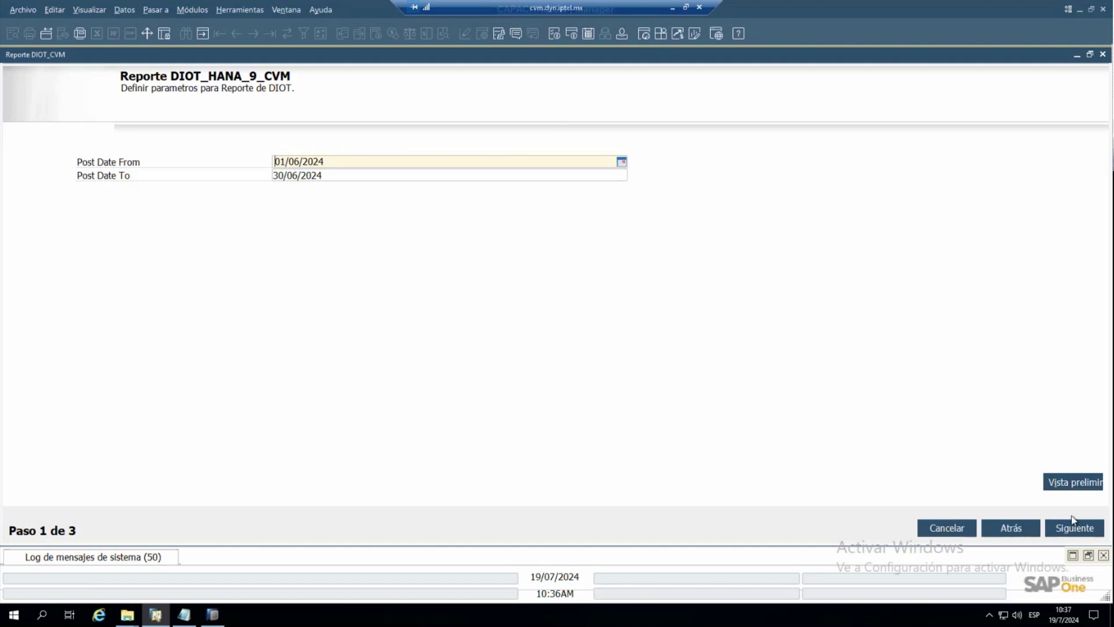
left_click(1050, 481)
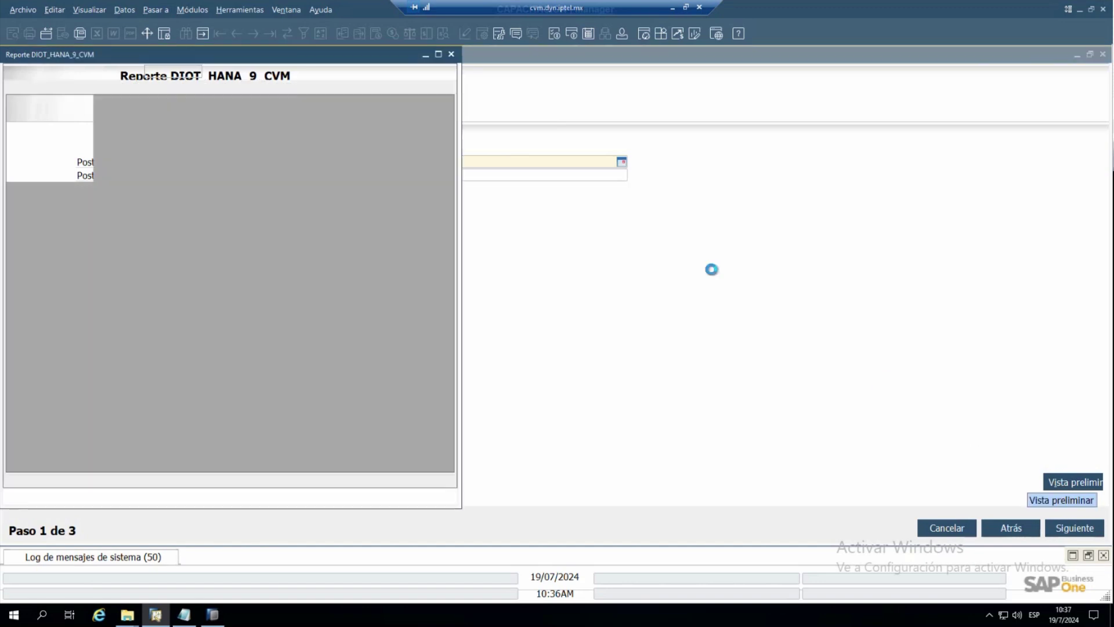
left_click(438, 55)
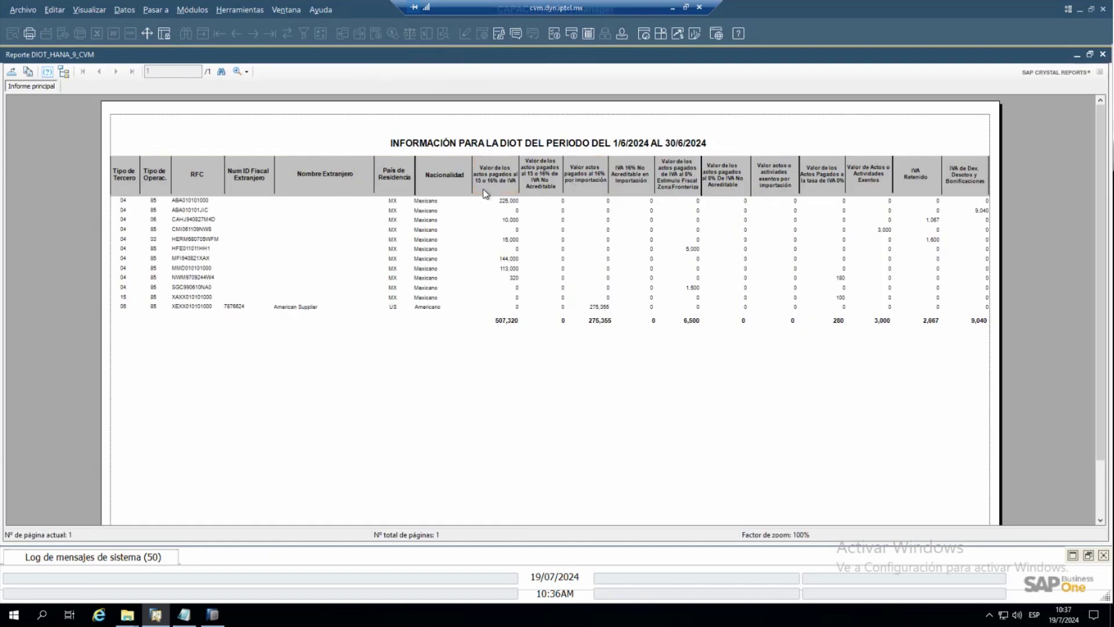
left_click(1103, 54)
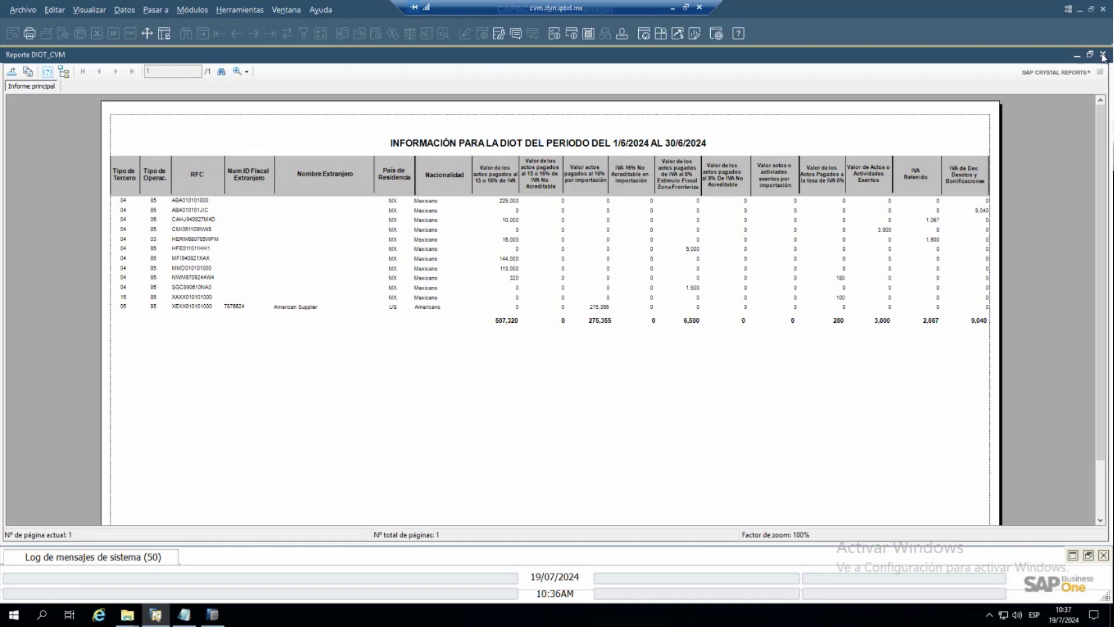
left_click(1103, 54)
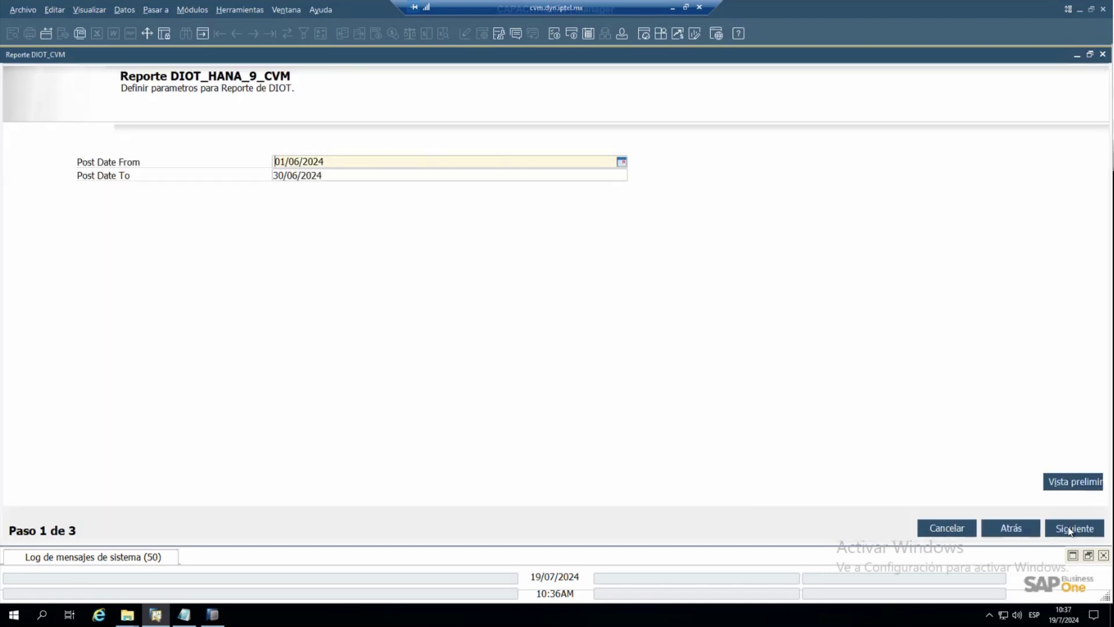
left_click(1070, 529)
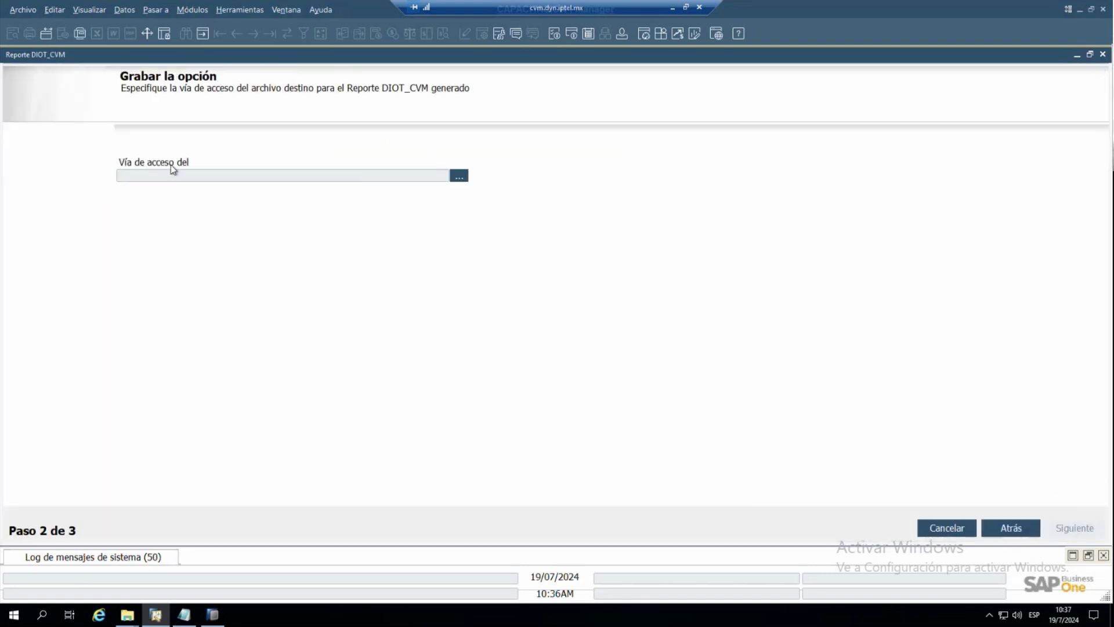
- Save the generated DIOT report file into the Documentos folder
left_click(458, 176)
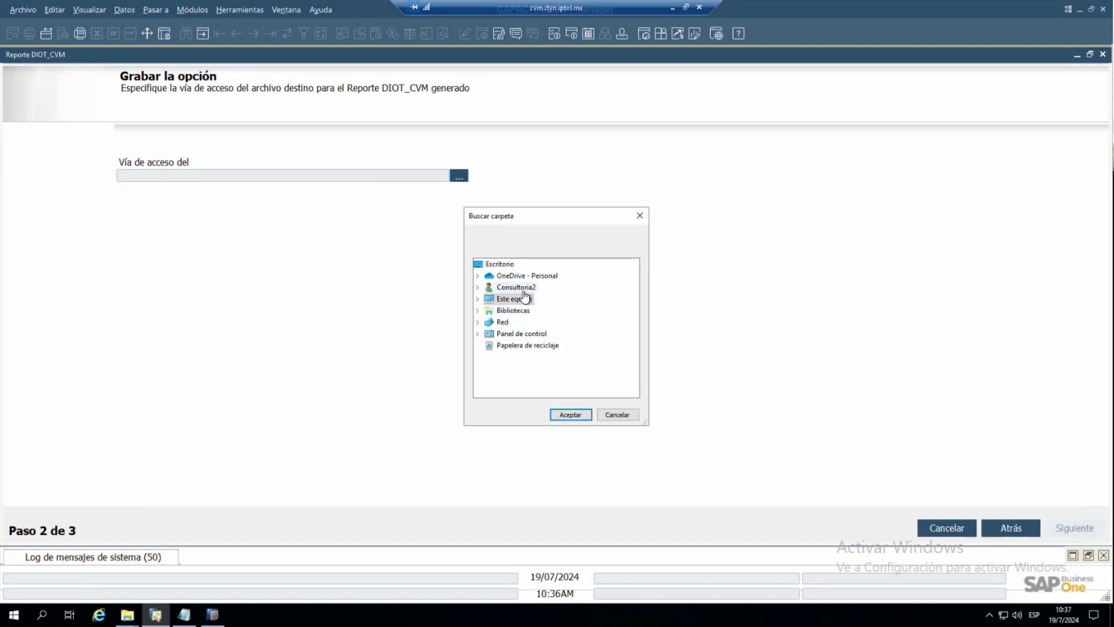
double_click(516, 288)
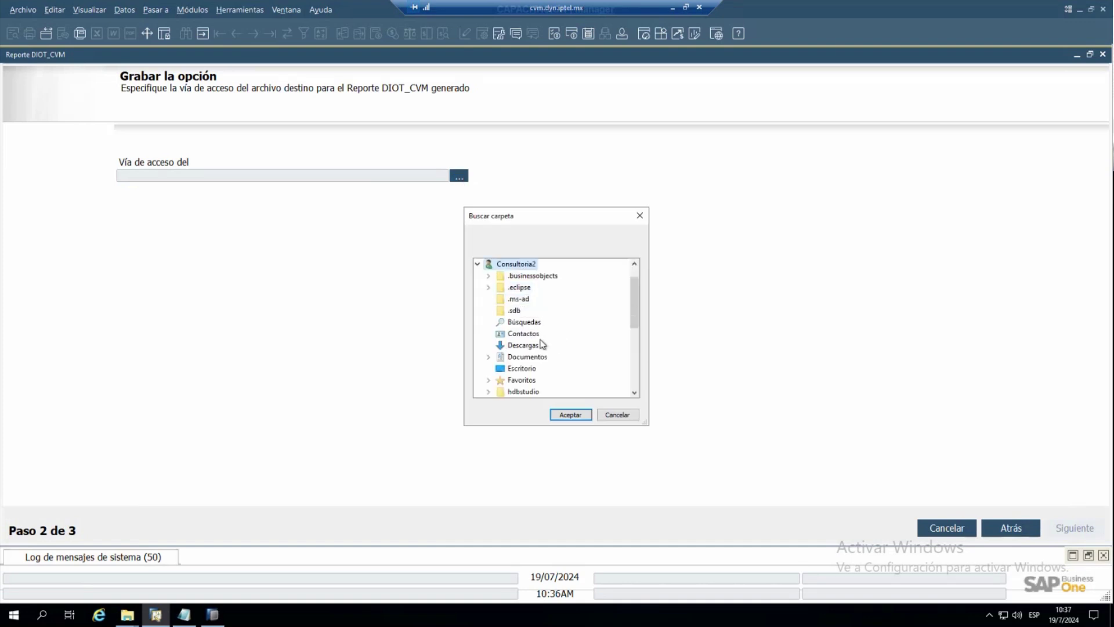
double_click(527, 356)
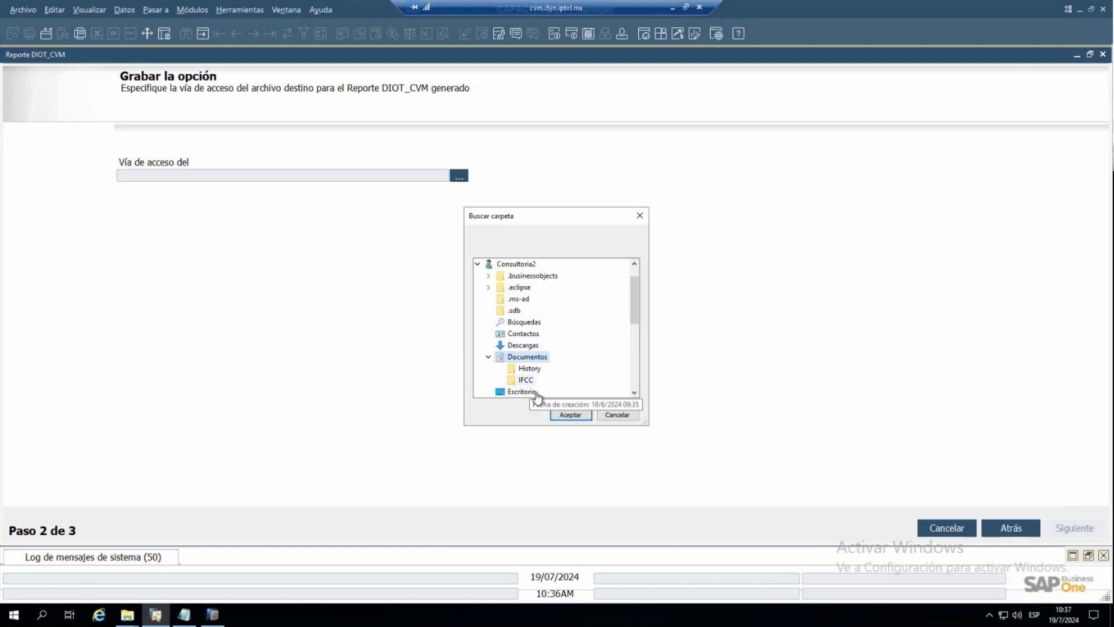
left_click(582, 415)
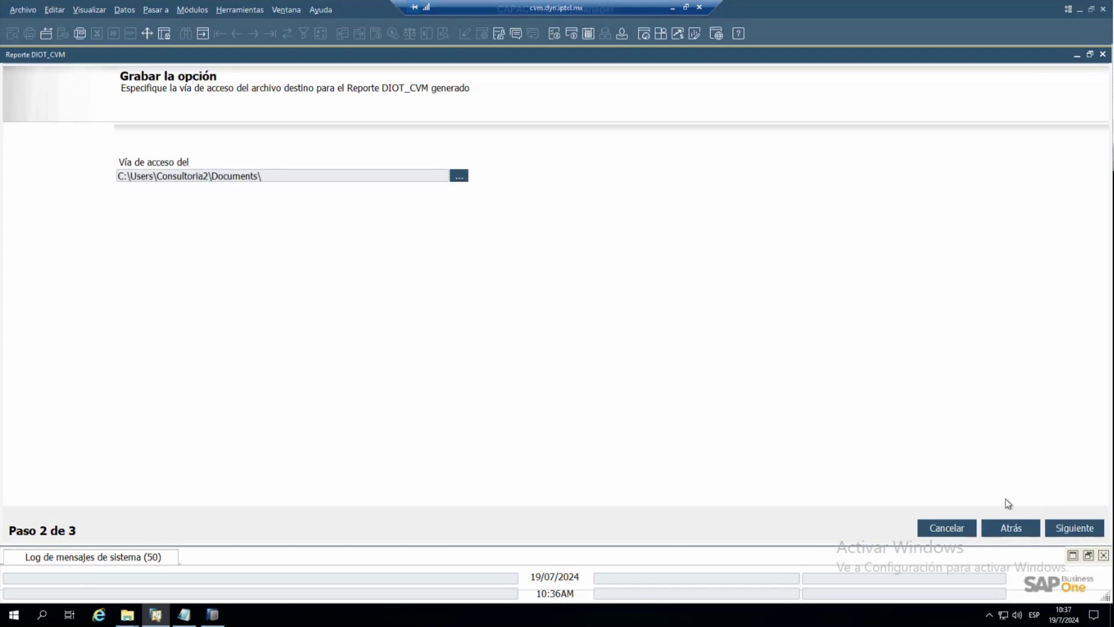
left_click(1060, 529)
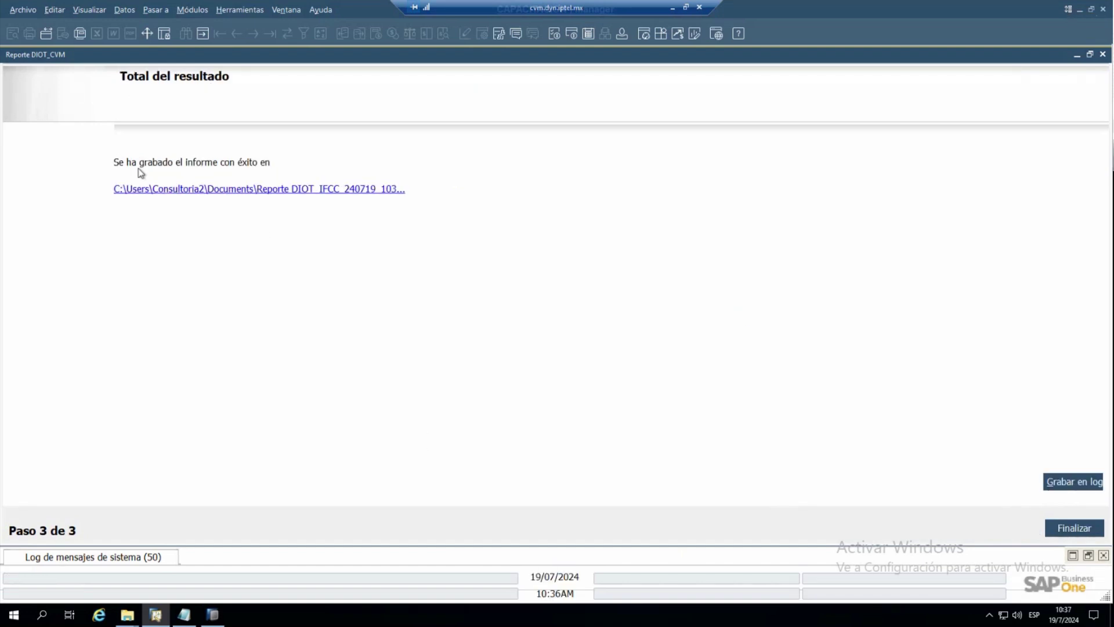
left_click(281, 190)
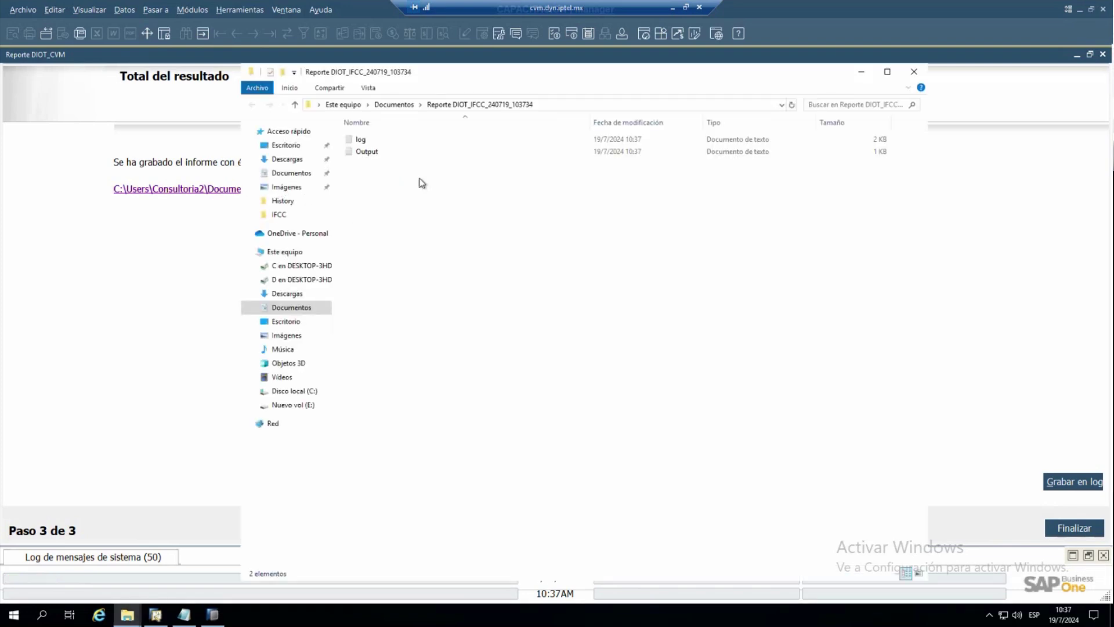
double_click(365, 155)
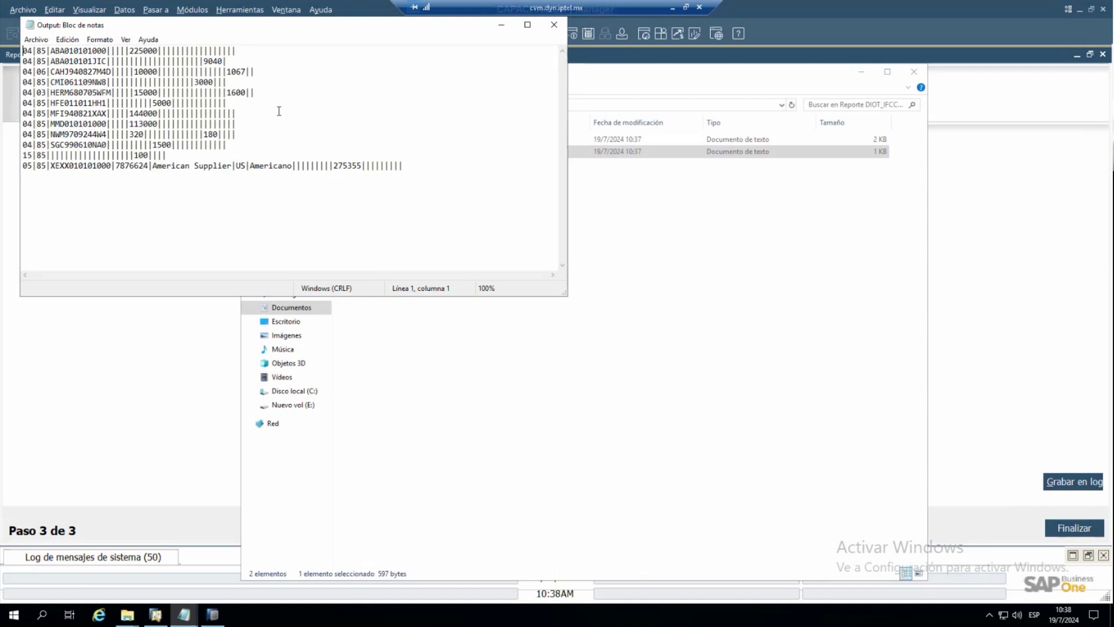
left_click(177, 323)
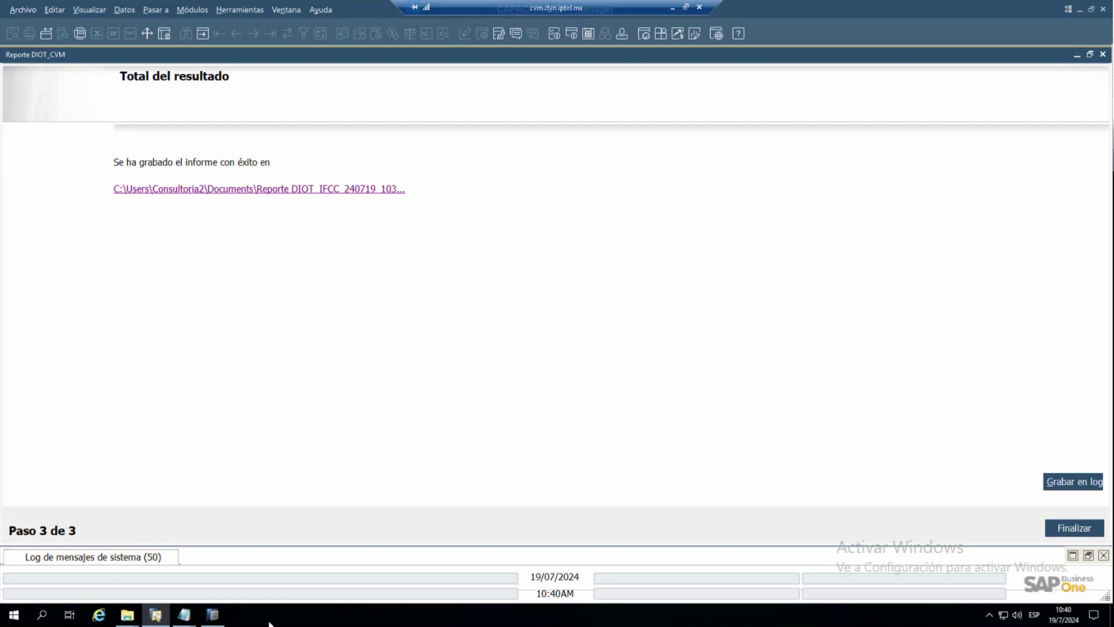
- Close the Notepad Output file and finish the DIOT report wizard
mouse_move(162, 616)
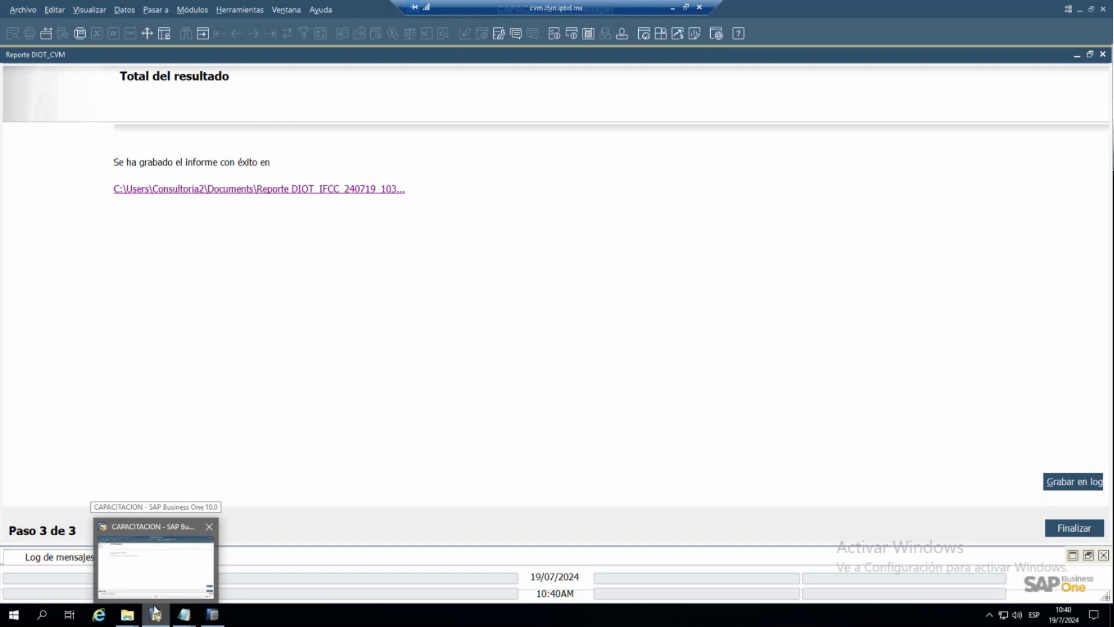
left_click(151, 574)
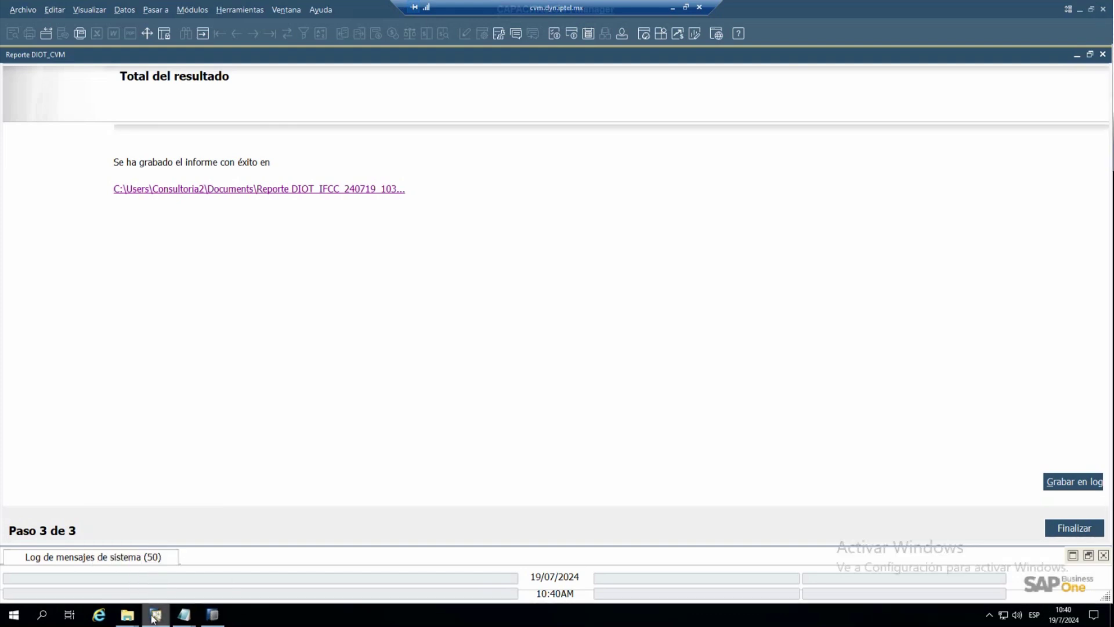
mouse_move(153, 618)
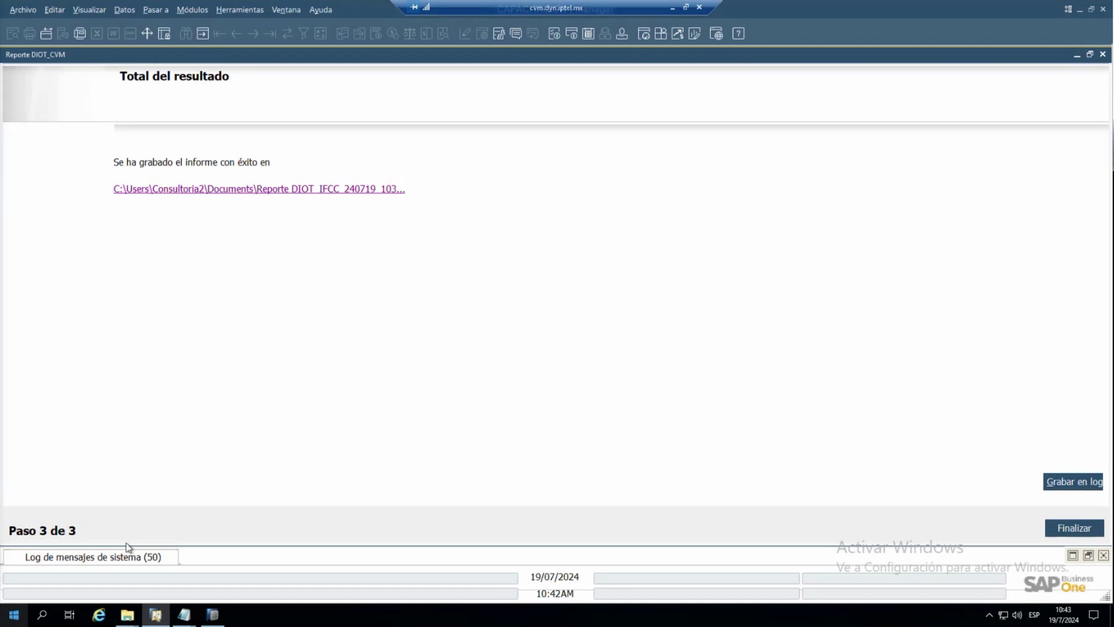
mouse_move(184, 616)
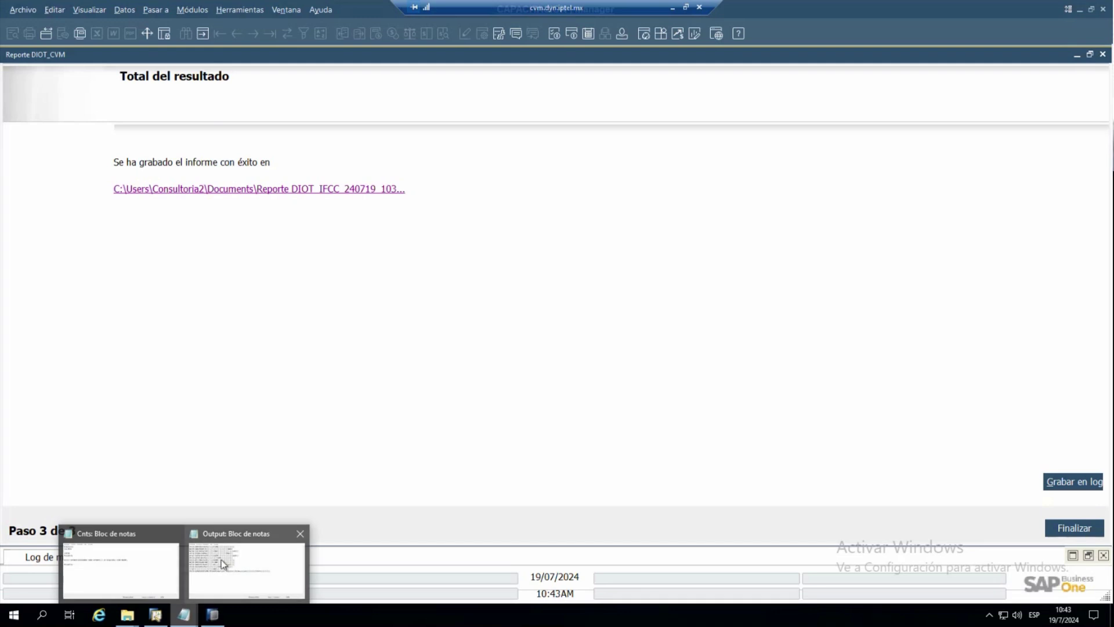
left_click(221, 559)
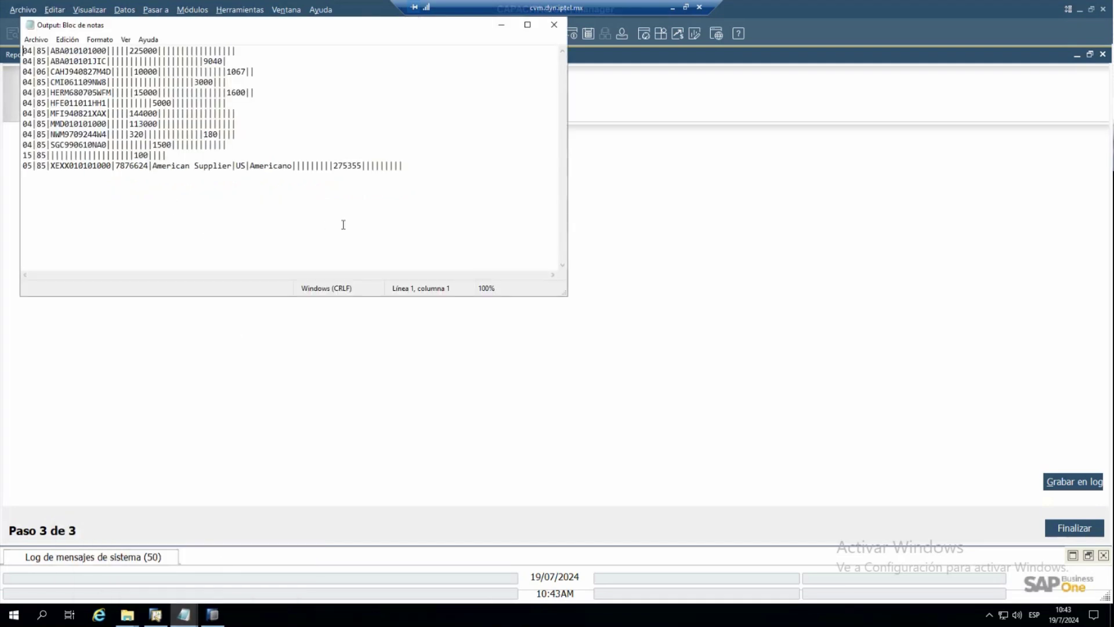
left_click(554, 24)
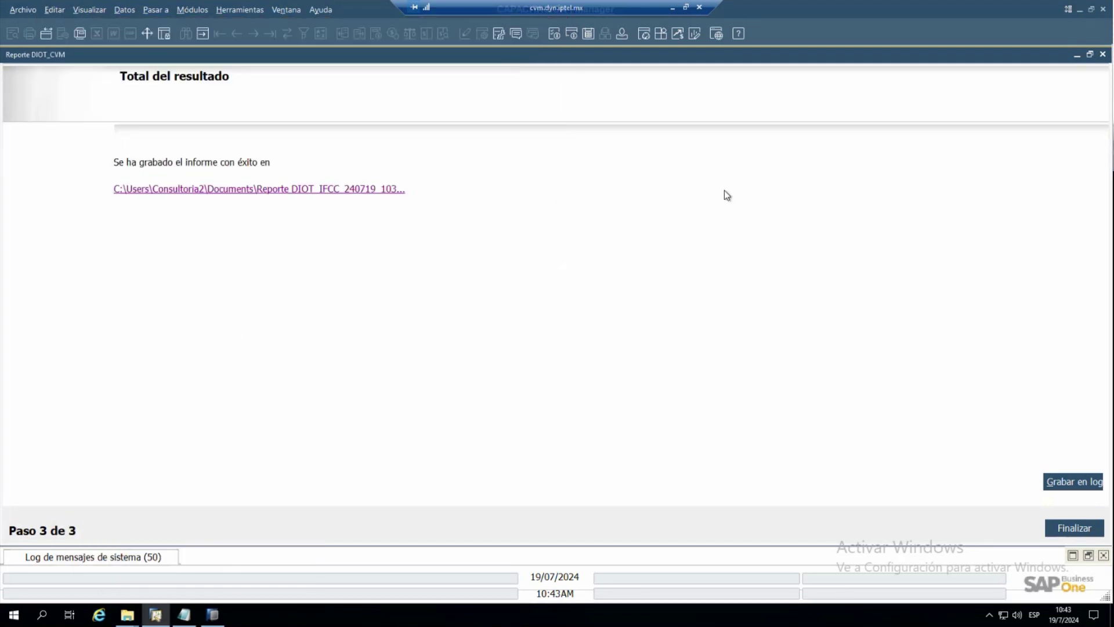
left_click(1074, 529)
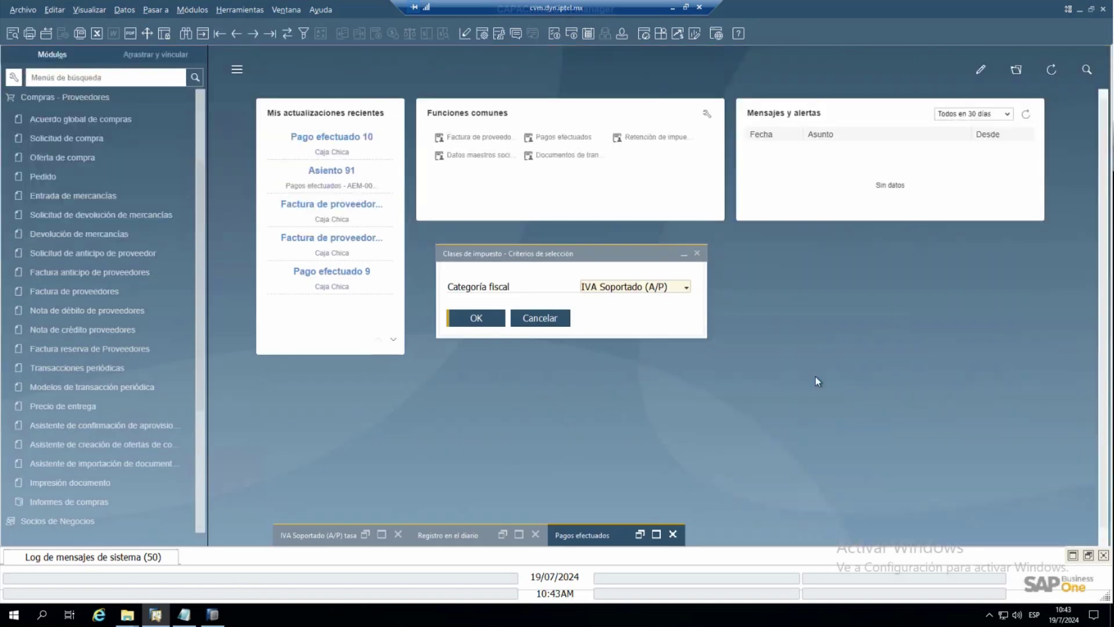
- Close all windows and relaunch Reporte DIOT_CVM from Finanzas > Informes electrónicos
left_click(283, 13)
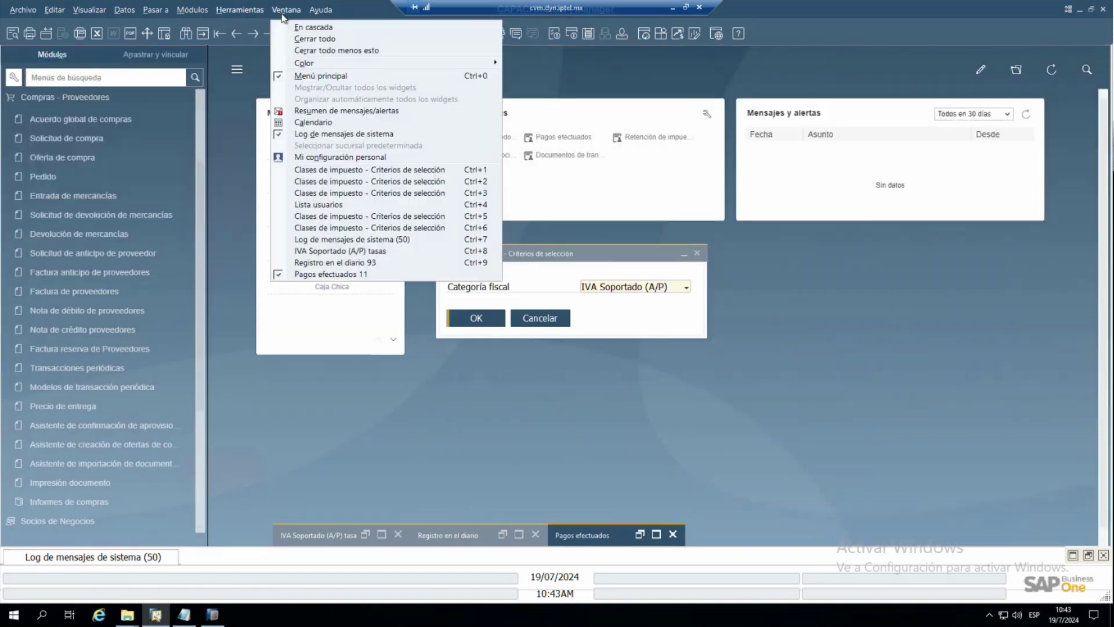
left_click(321, 39)
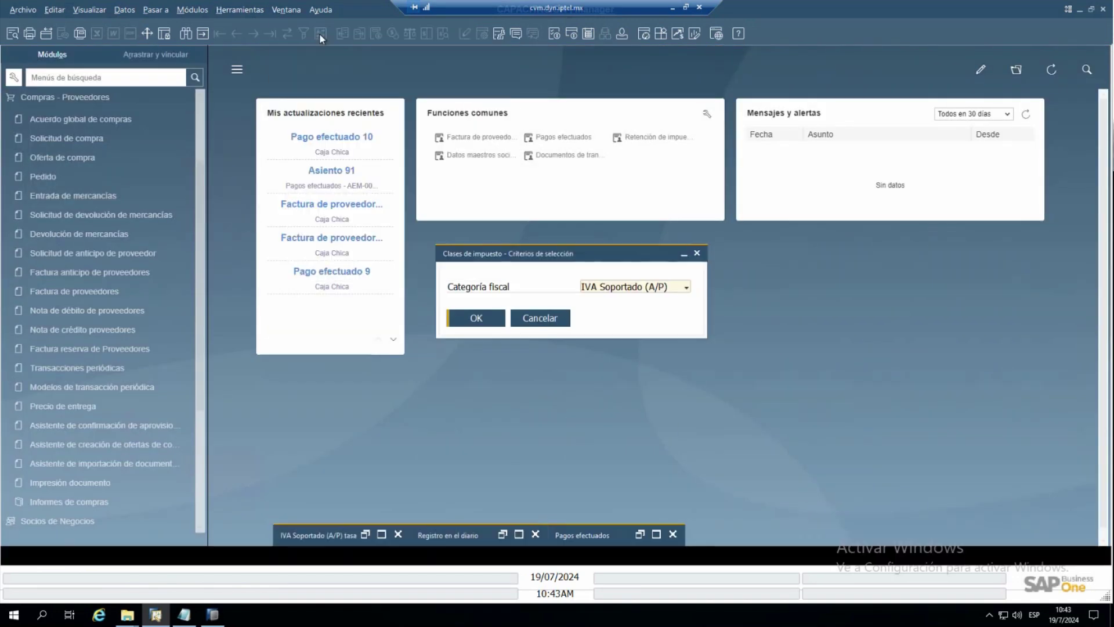
left_click(78, 100)
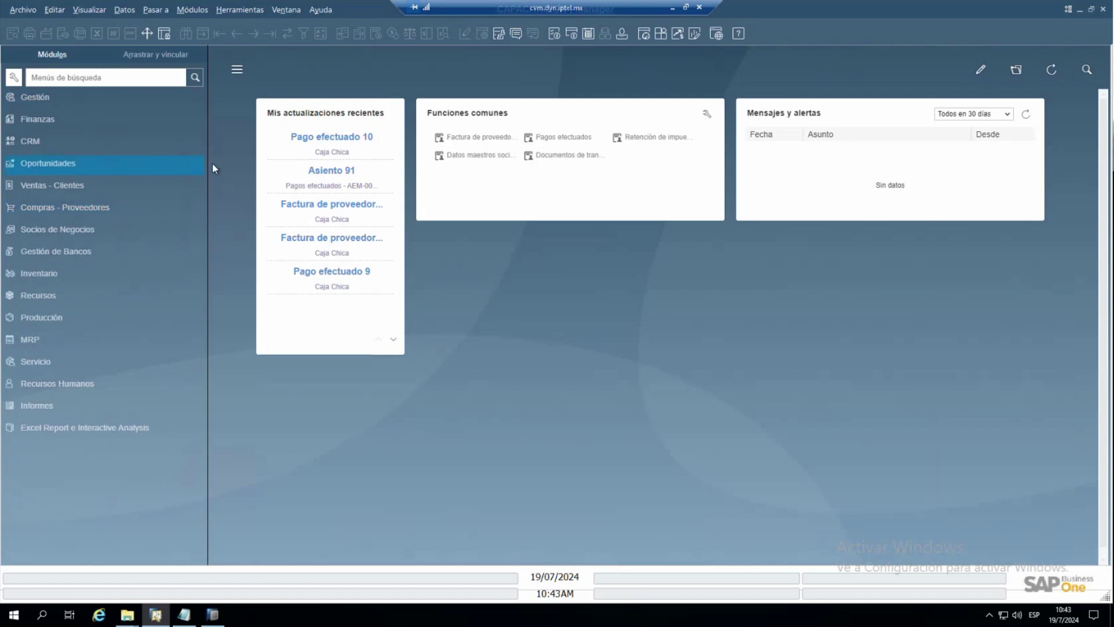
left_click(102, 120)
scroll(149, 302, "down", 2)
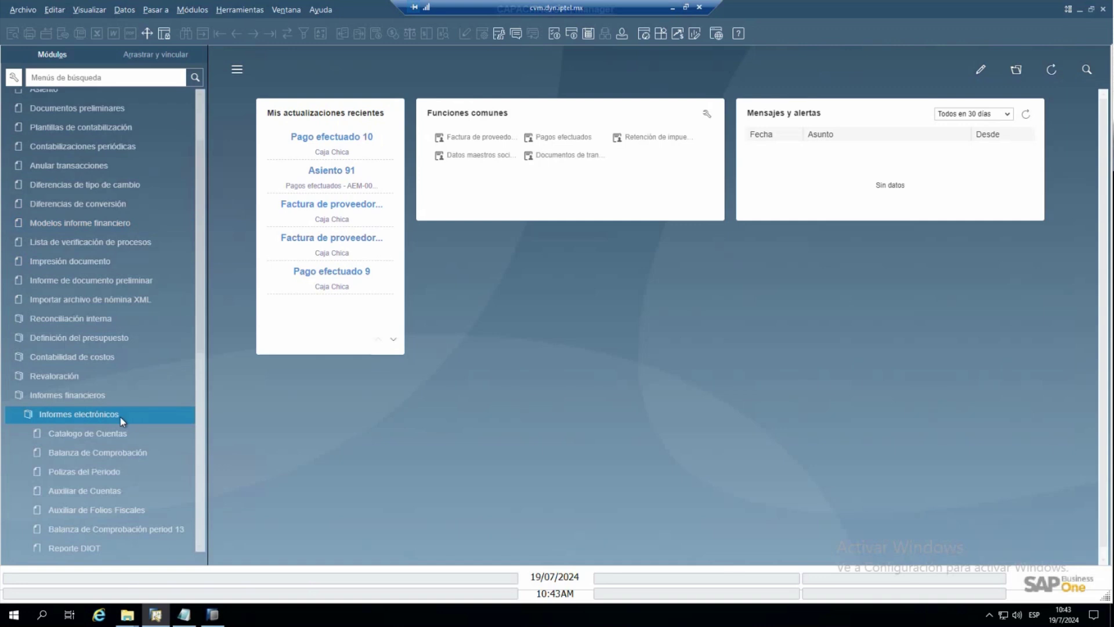
scroll(121, 419, "down", 4)
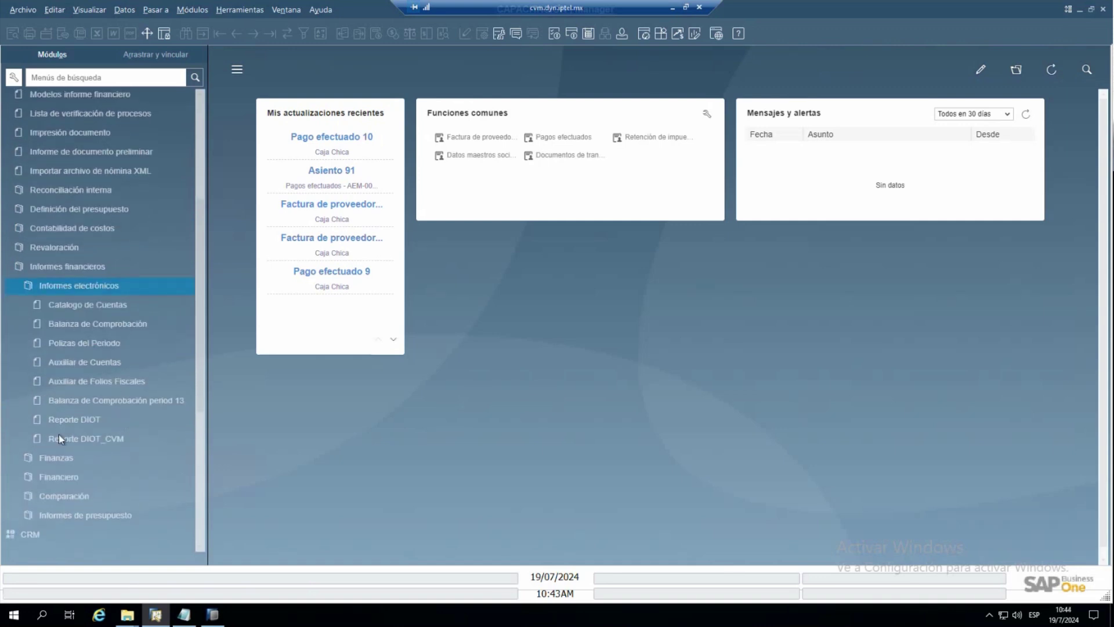
left_click(99, 436)
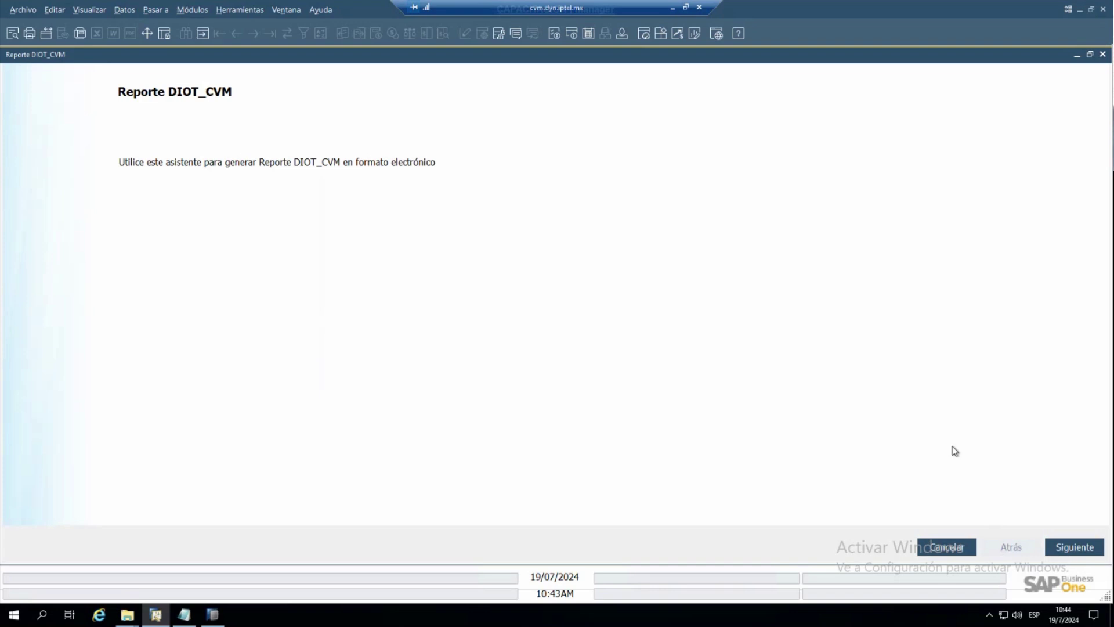
- Preview the DIOT report for post dates 1-6 to 30-6 (June 2024)
left_click(1073, 547)
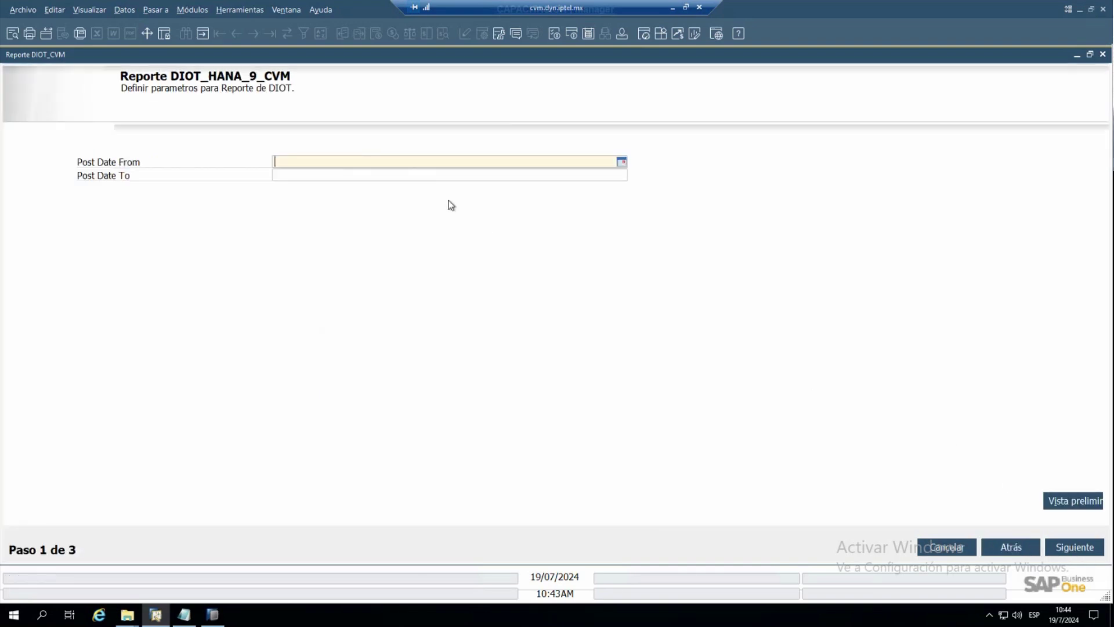
type("1-6")
key("Tab")
type("30-6")
key("shift+Tab")
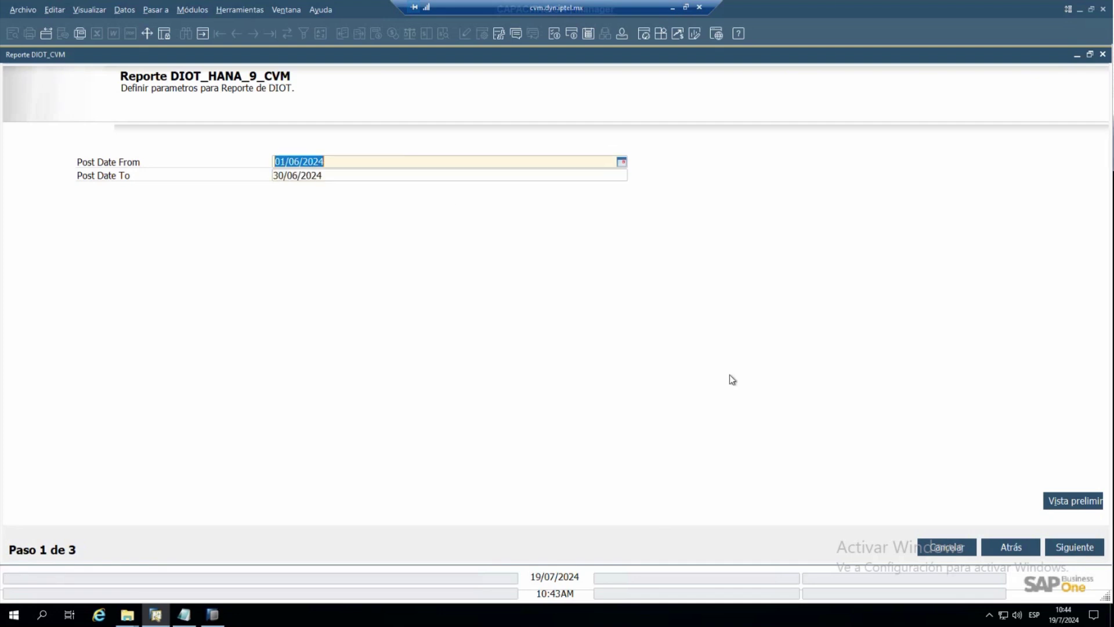
left_click(1056, 501)
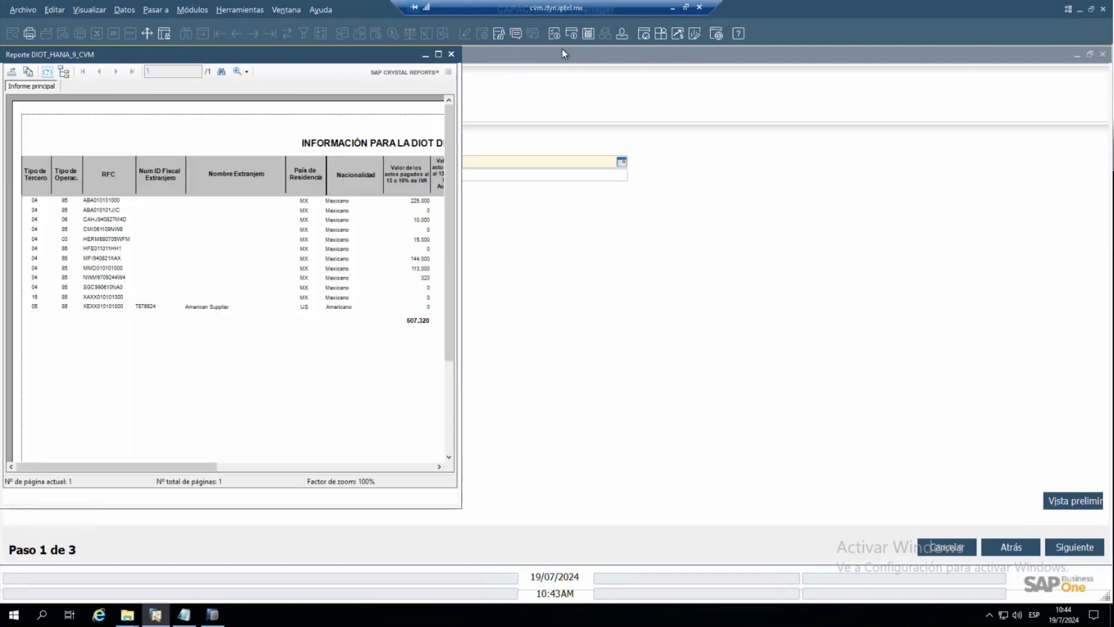
- Review the June DIOT preview at full width, close it, and advance to the save step
left_click(438, 54)
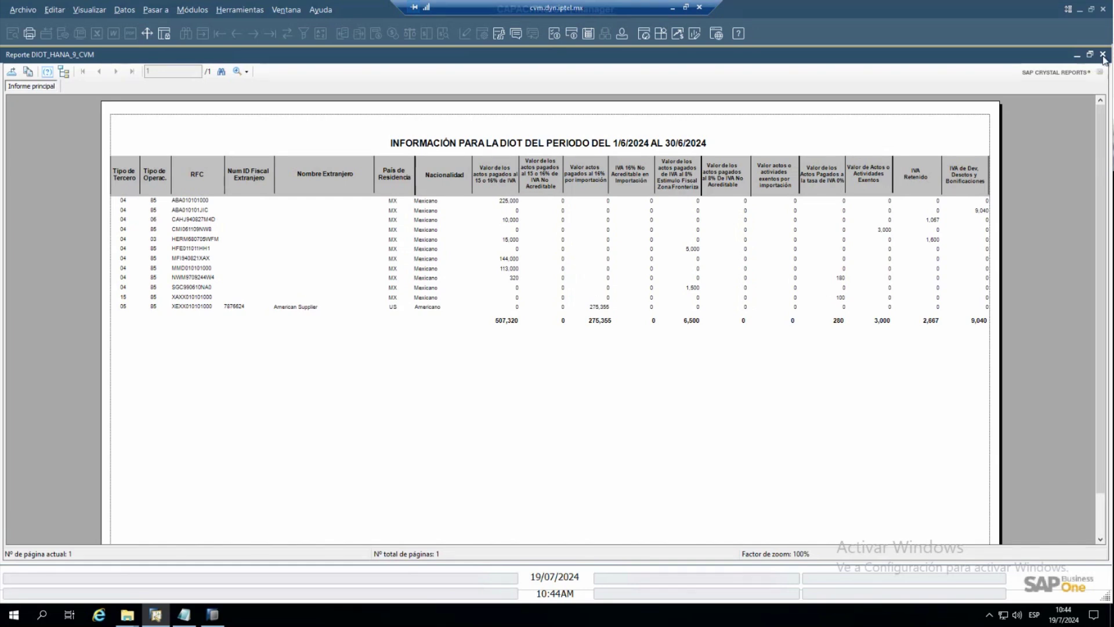
left_click(1102, 54)
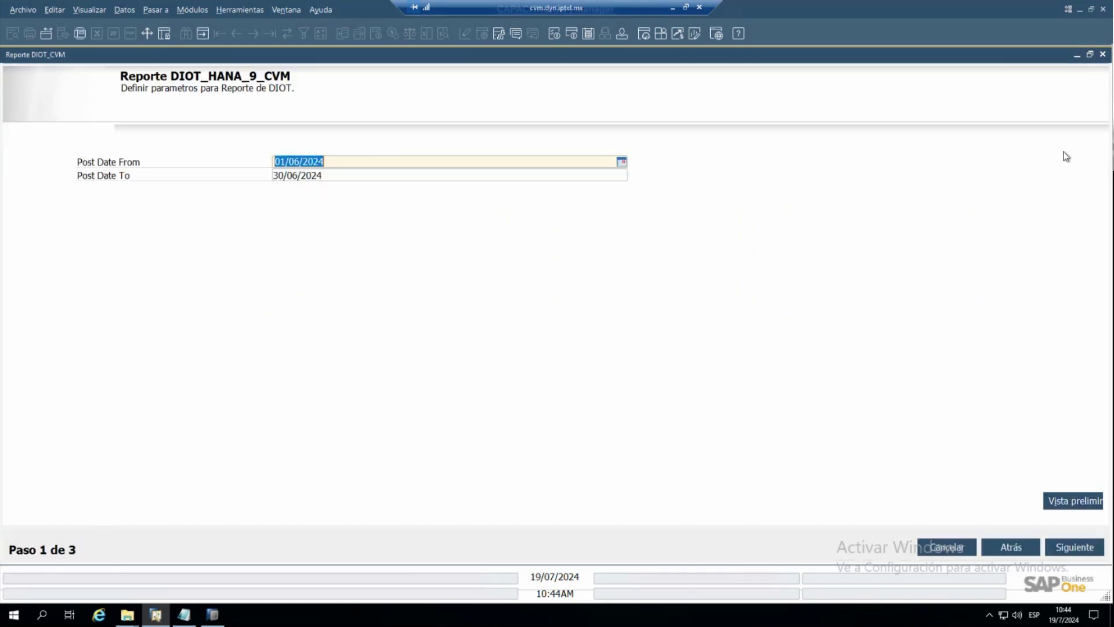
left_click(1073, 551)
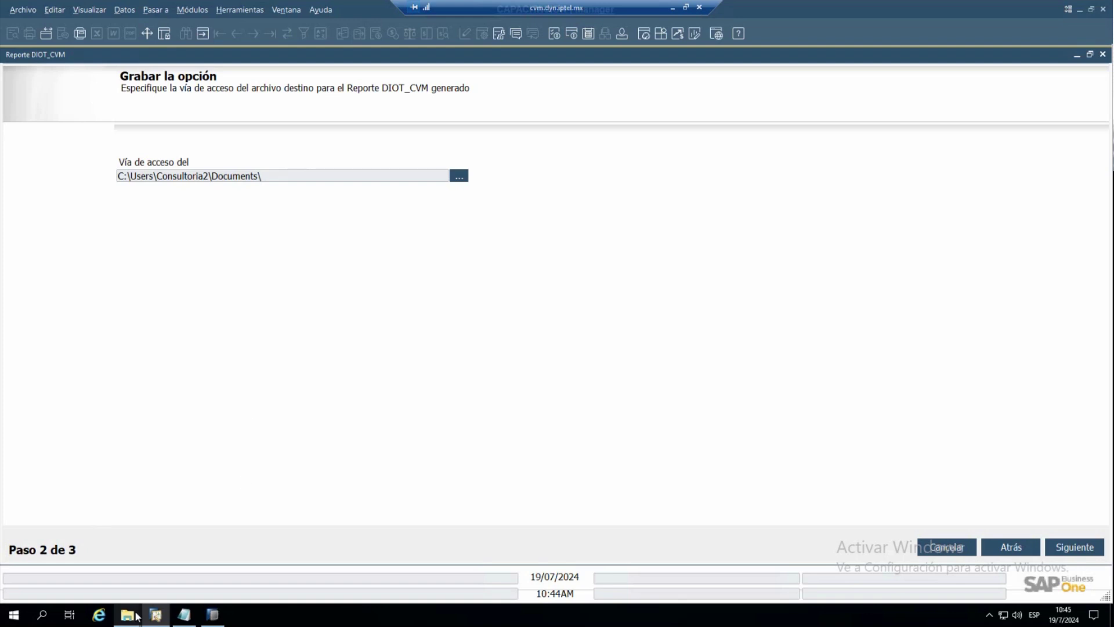
- Open the Output file from the Reporte DIOT_IFCC_240719_103734 folder in Documentos
mouse_move(137, 615)
mouse_move(232, 579)
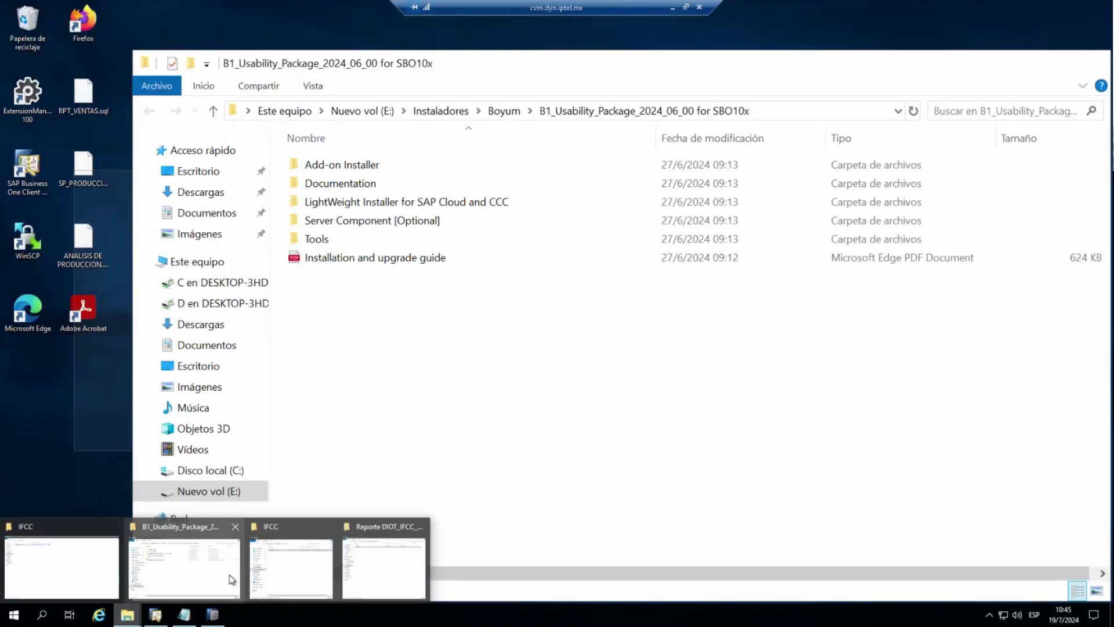
left_click(289, 571)
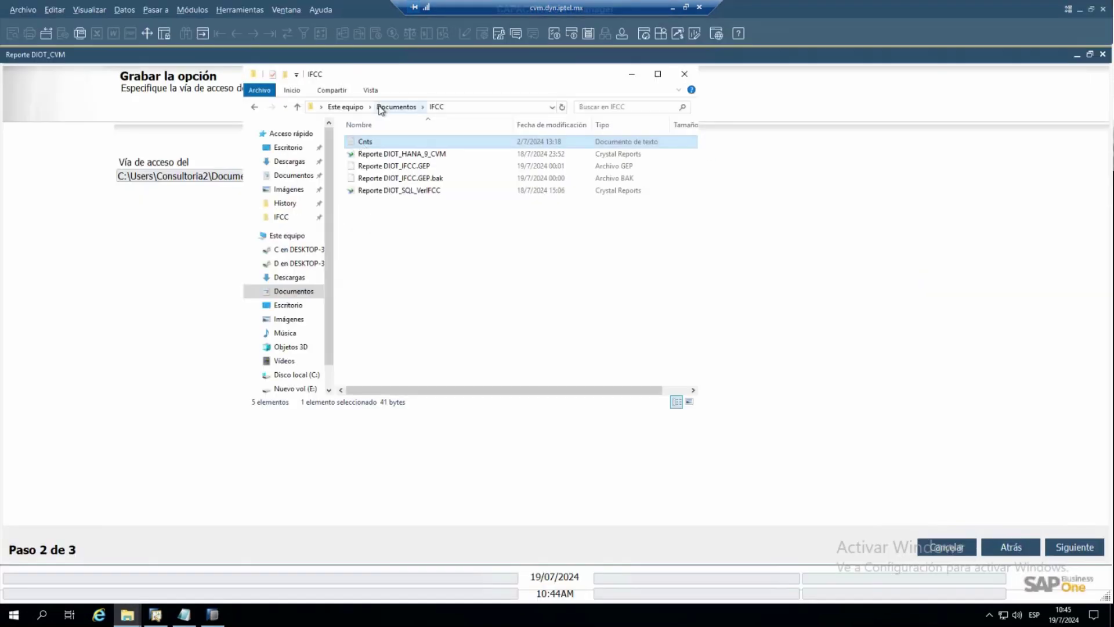
left_click(396, 106)
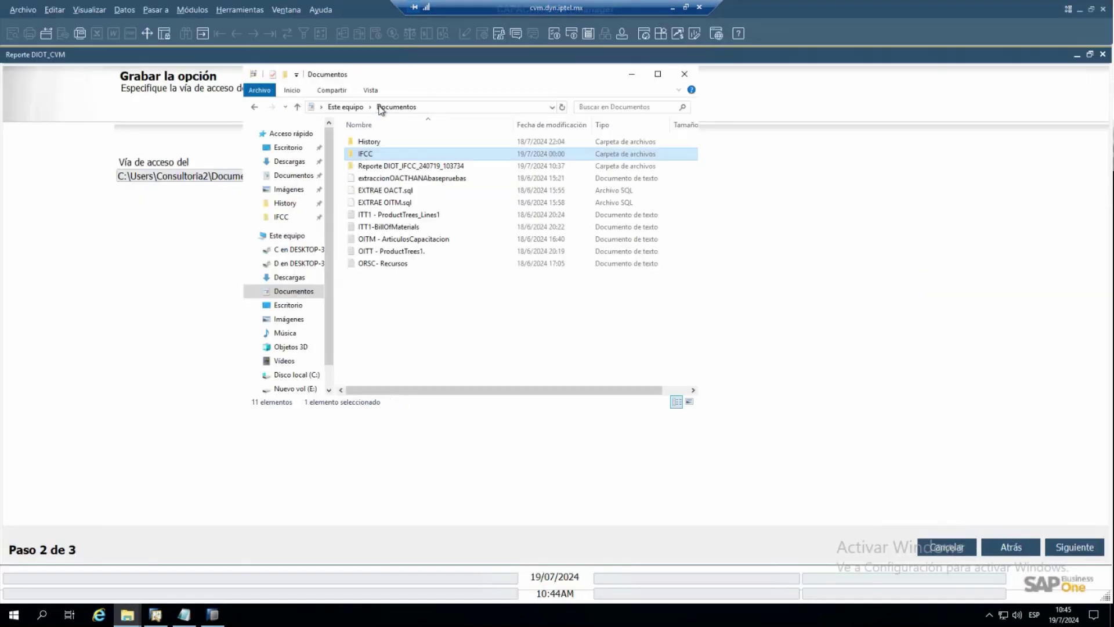
left_click(409, 167)
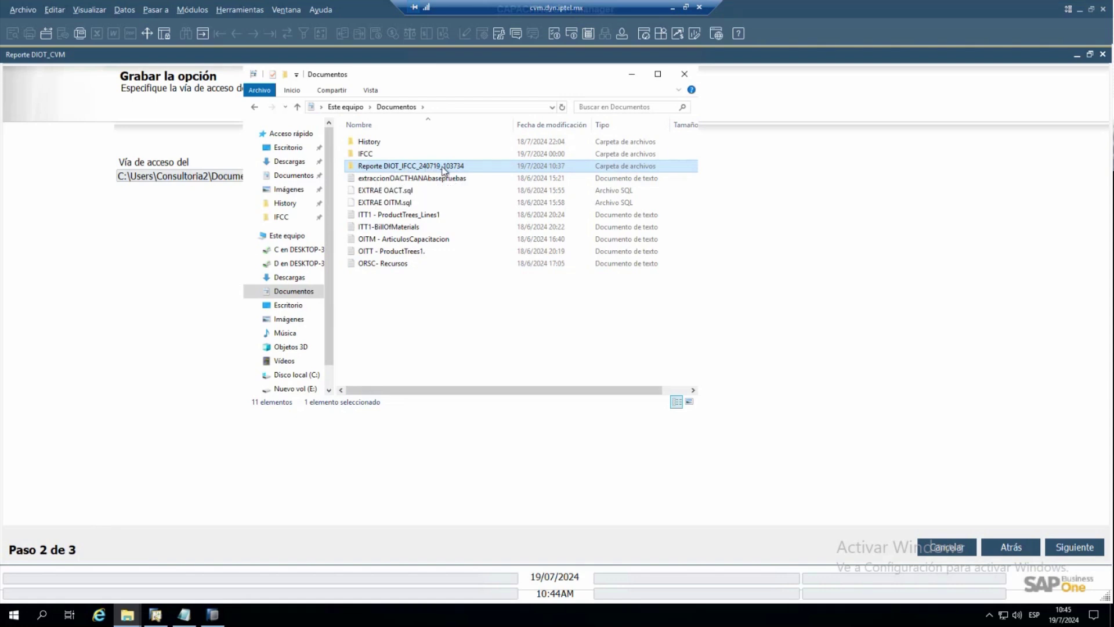
double_click(443, 167)
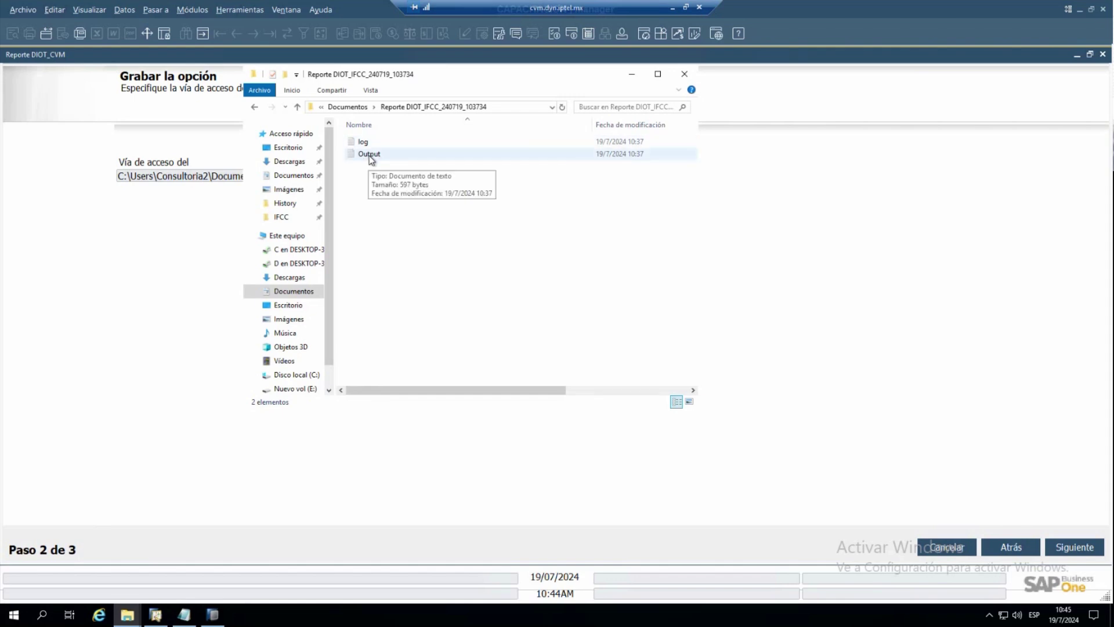
left_click(375, 159)
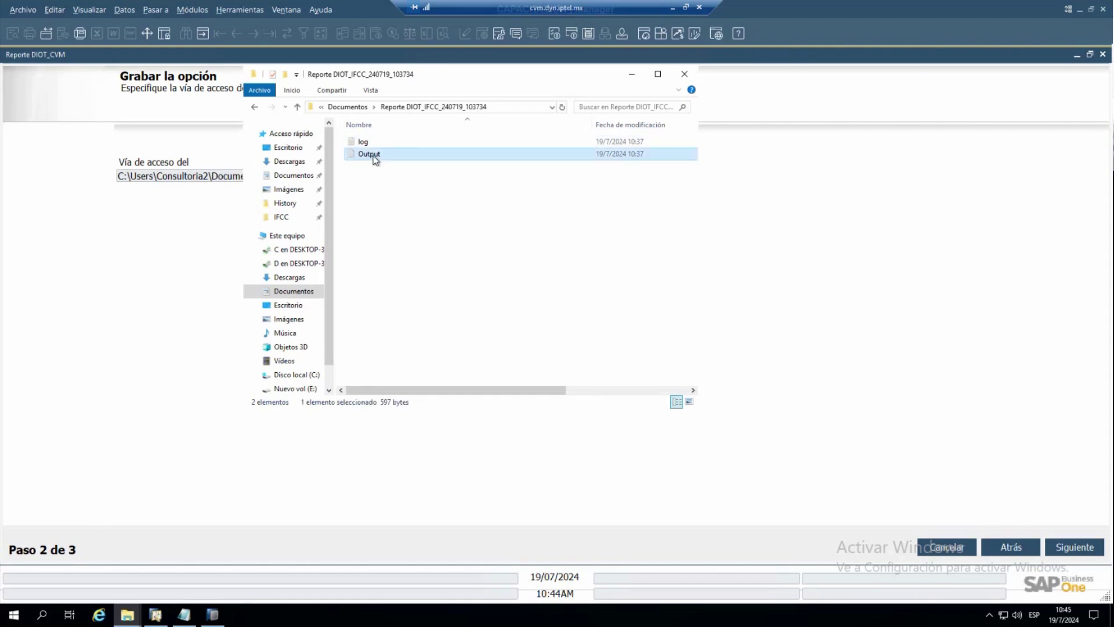
double_click(375, 160)
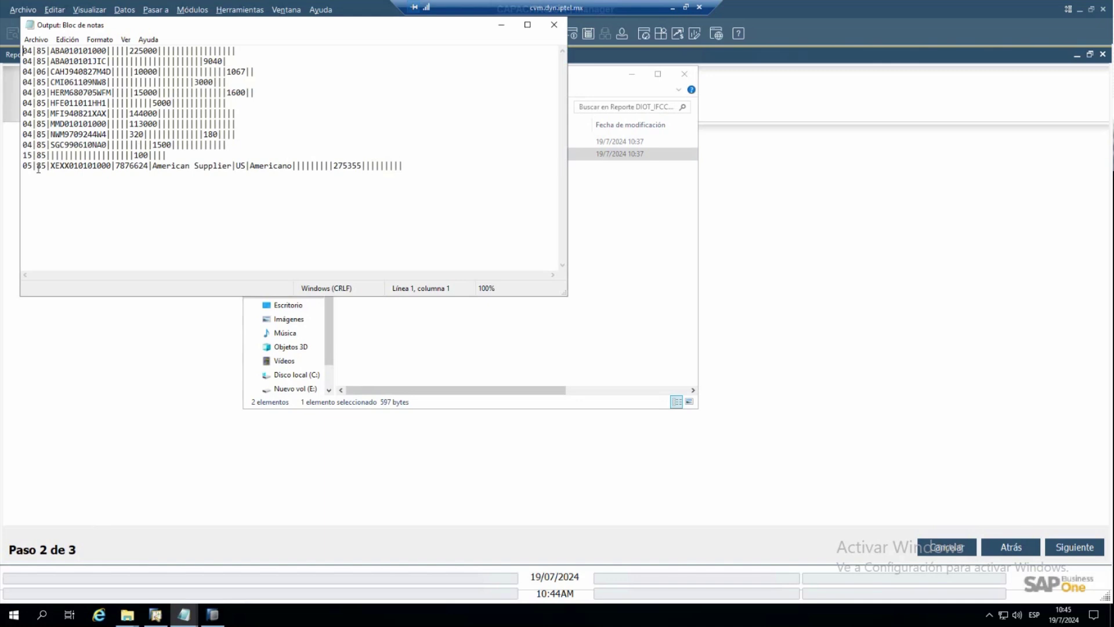
- Inspect the last DIOT line in the Output file, then close the Reporte DIOT_CVM wizard
left_click(33, 167)
key("Right")
key("Right")
key("Right")
key("Right")
key("Right")
key("Right")
key("Right")
key("Right")
key("Right")
key("Right")
key("Right")
key("Right")
key("Right")
left_click(746, 365)
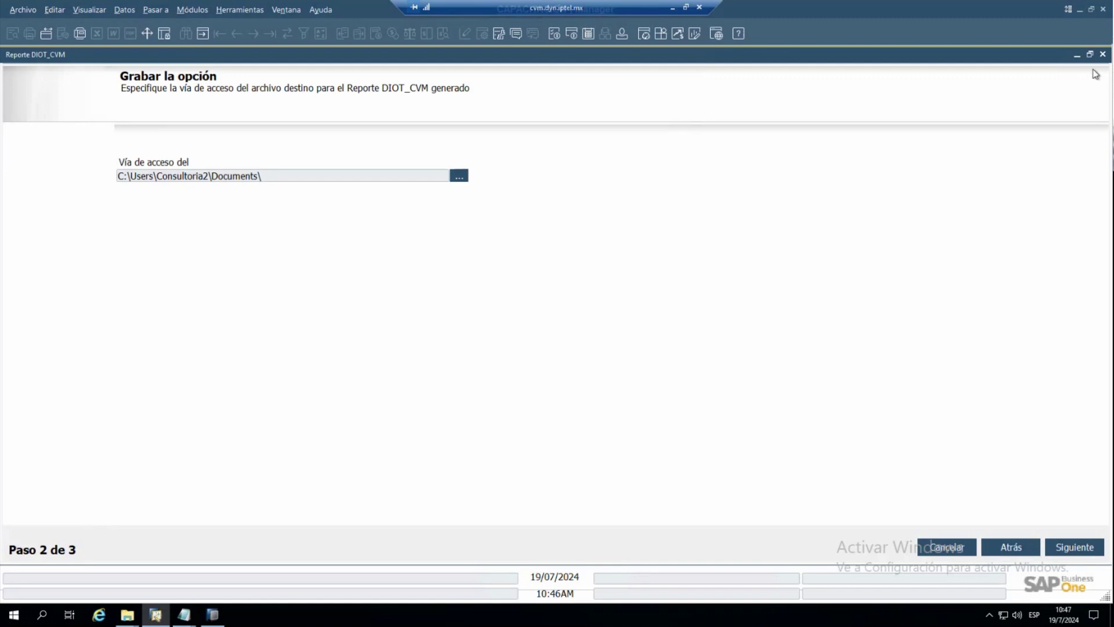
left_click(1102, 54)
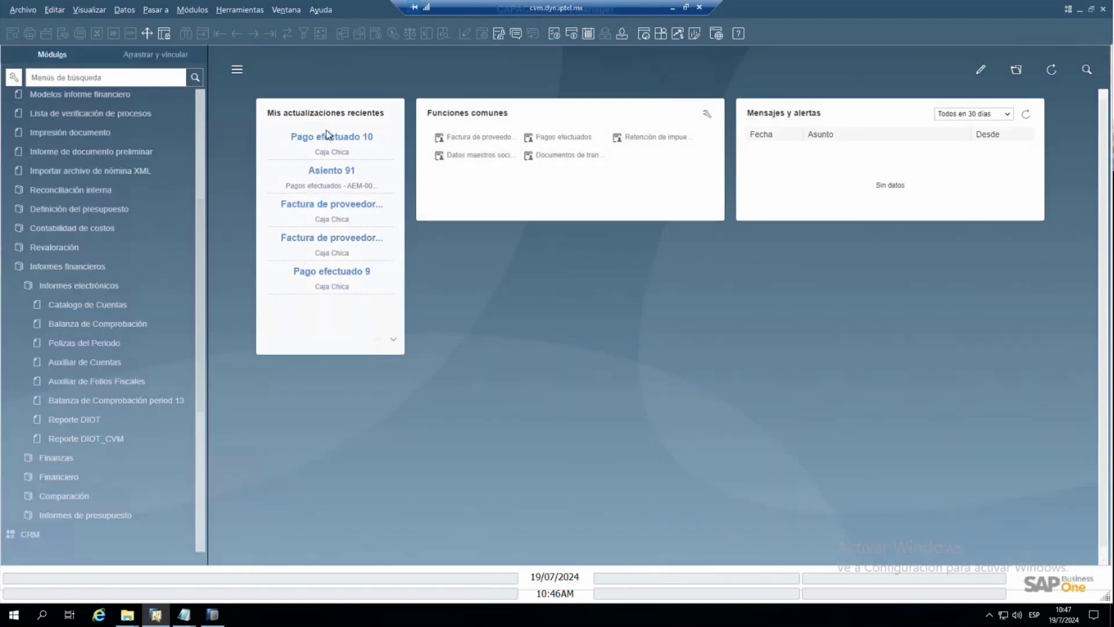
- List business partners with code starting 'pr' and open the individual rental supplier's record
scroll(168, 212, "up", 4)
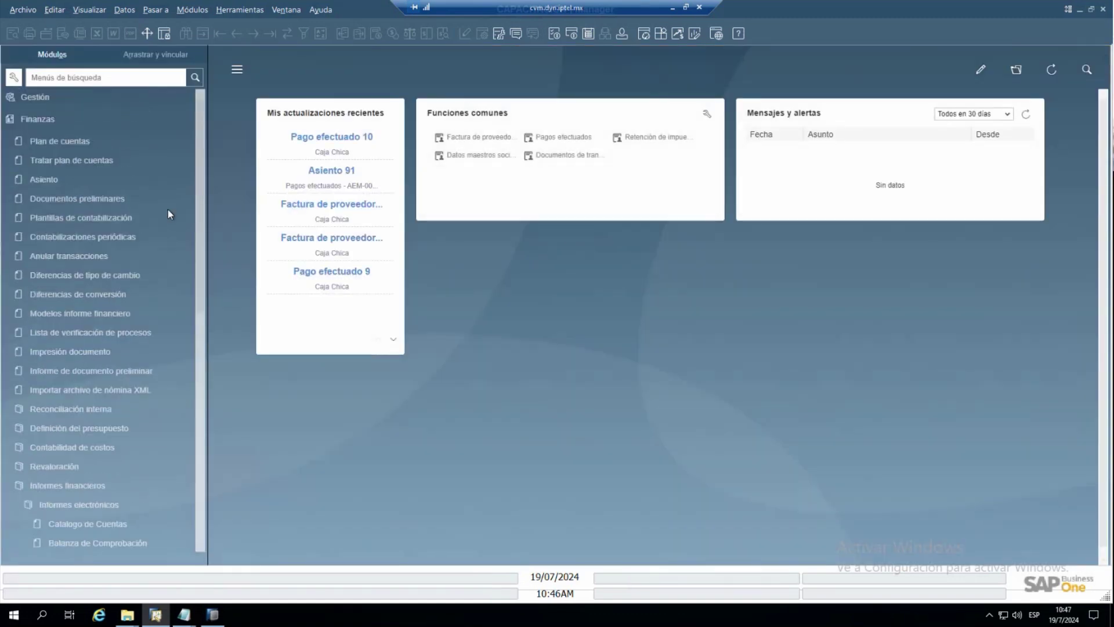
left_click(58, 119)
left_click(88, 230)
left_click(85, 246)
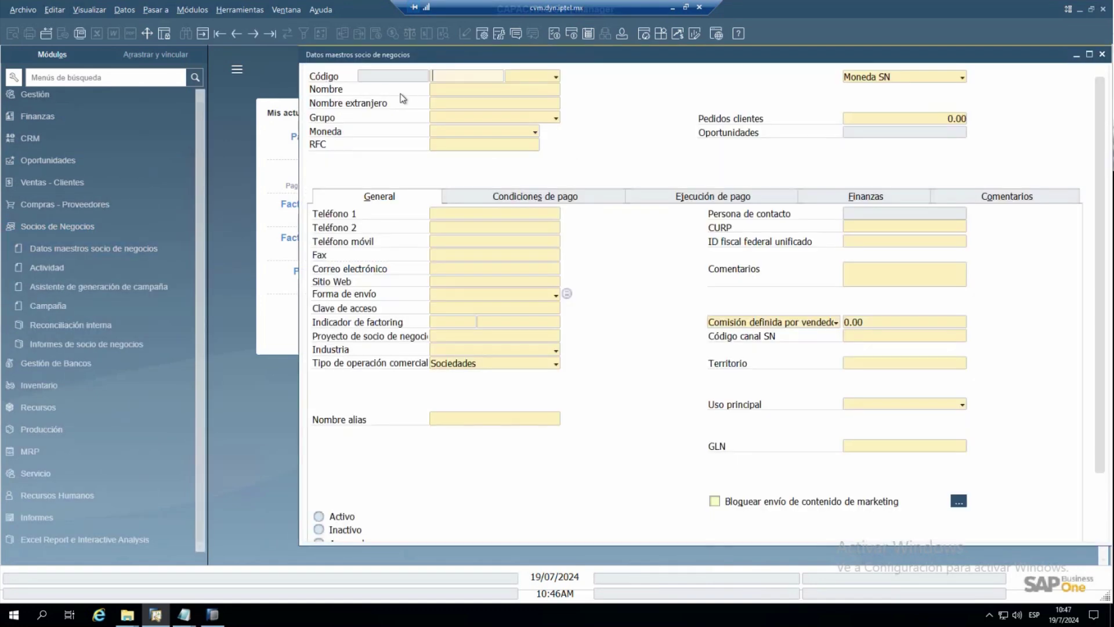
type("pr")
key("Tab")
left_click(191, 174)
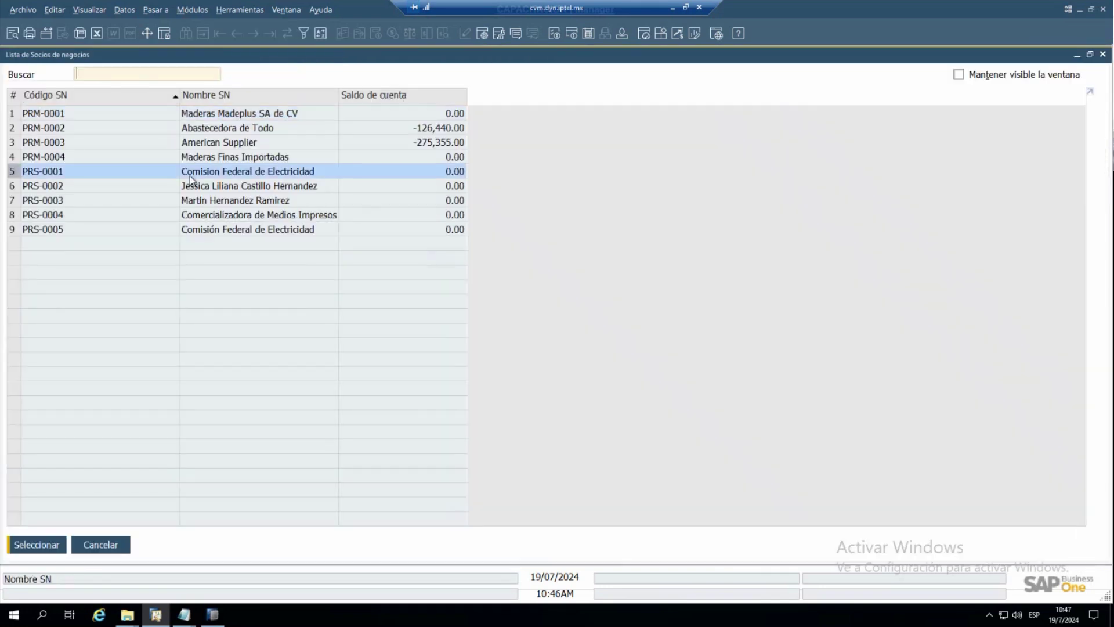
left_click(168, 186)
double_click(168, 186)
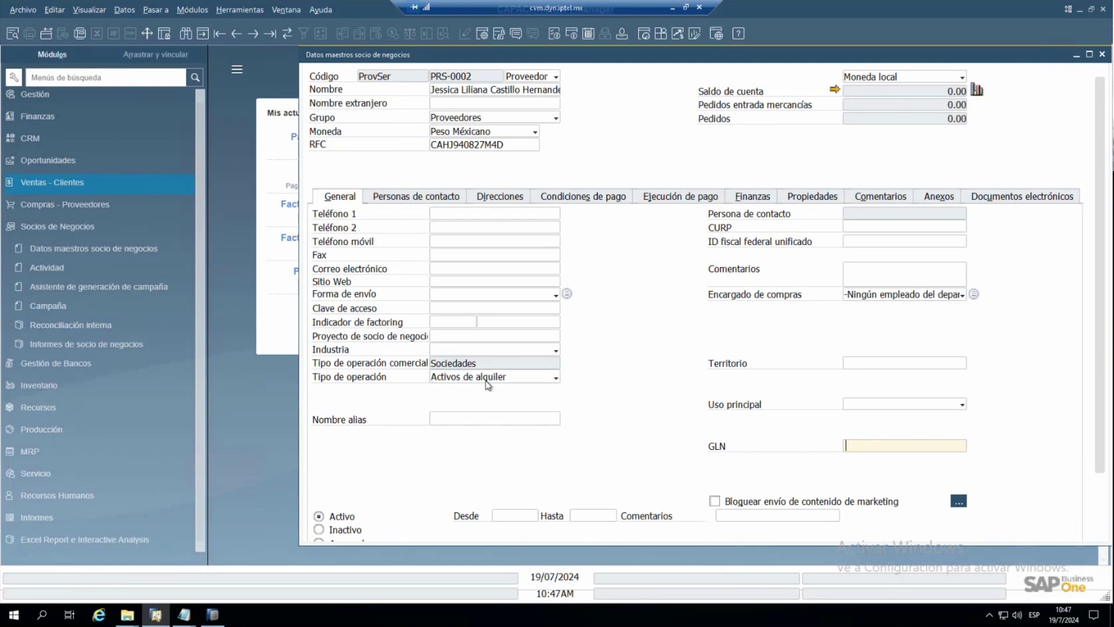
- Review the supplier's FISCAL pay-to address on Direcciones, then expand Compras - Proveedores
left_click(502, 197)
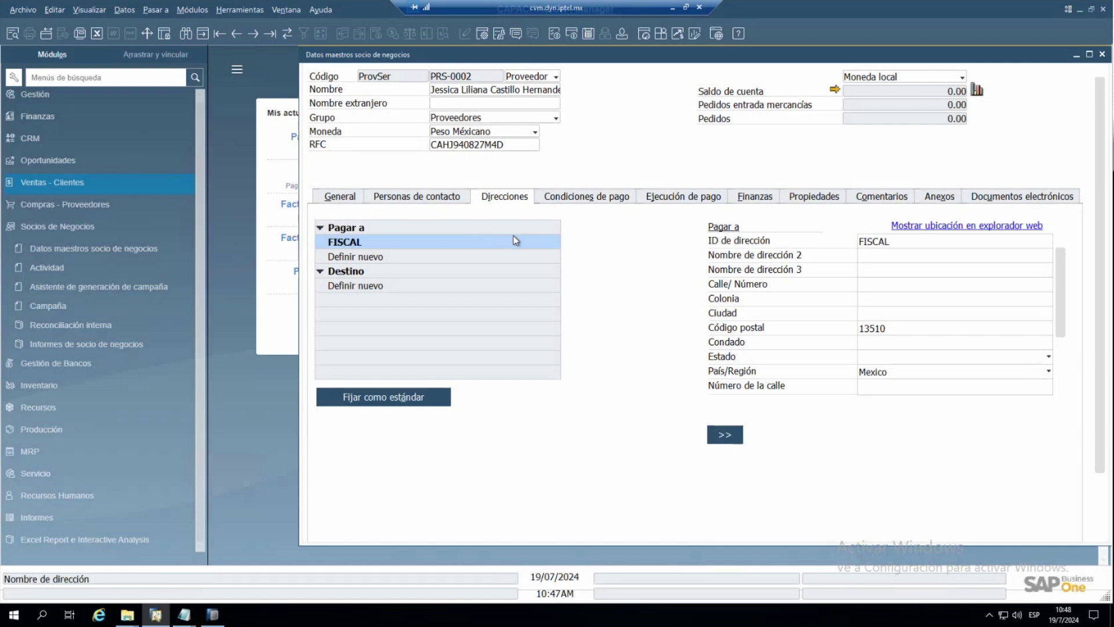
left_click(884, 253)
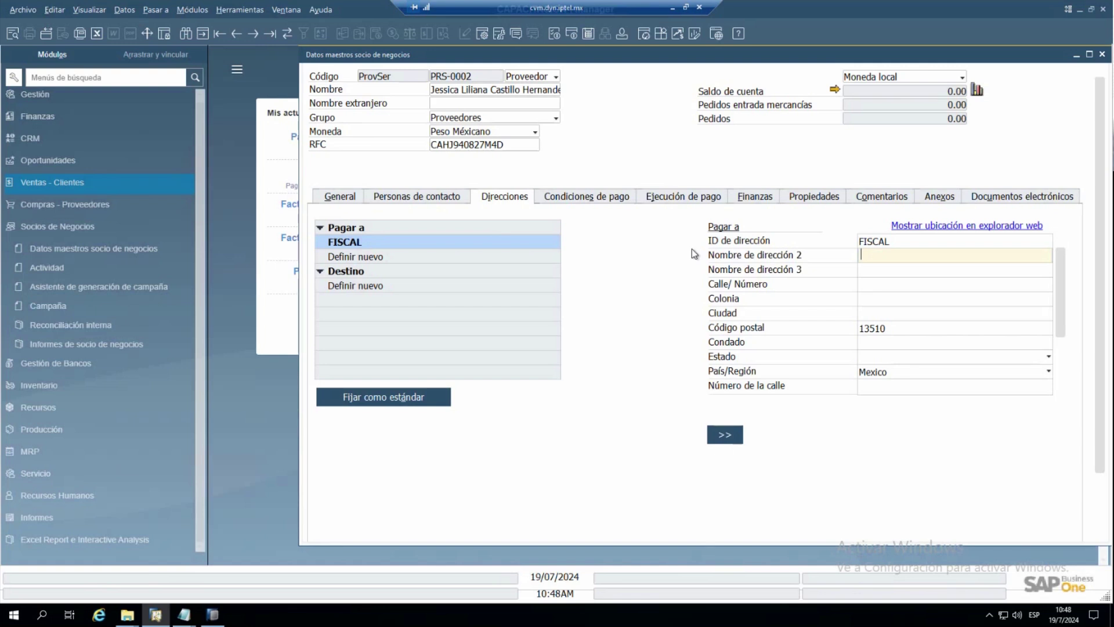
left_click(107, 211)
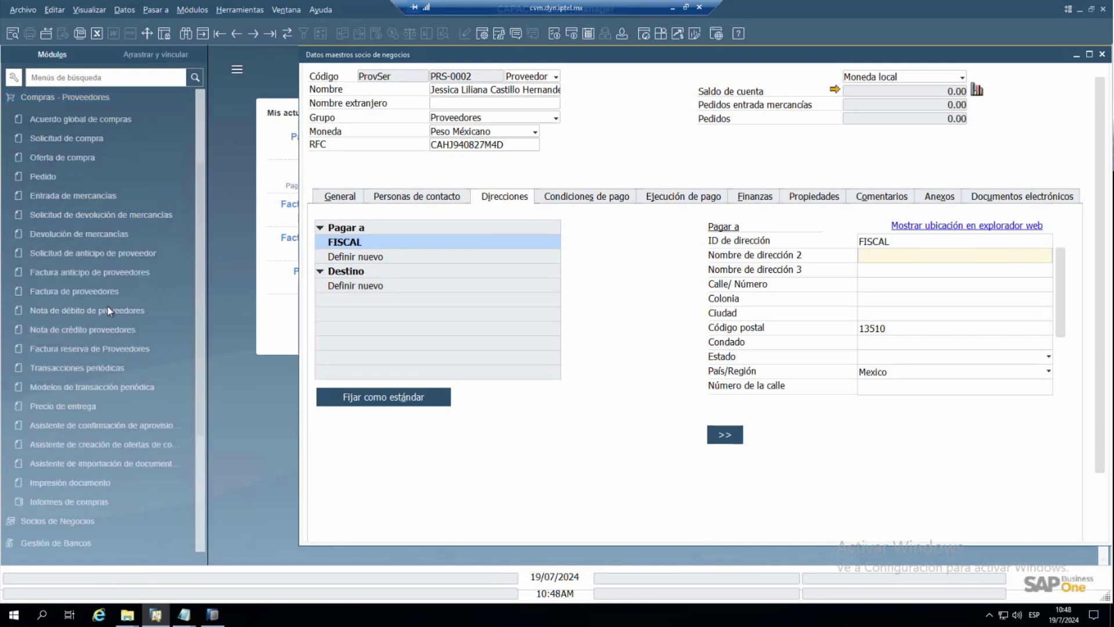
- Find supplier invoice 5 by name 'jes' and review its MXN 10,000.00 office rental lines
left_click(109, 355)
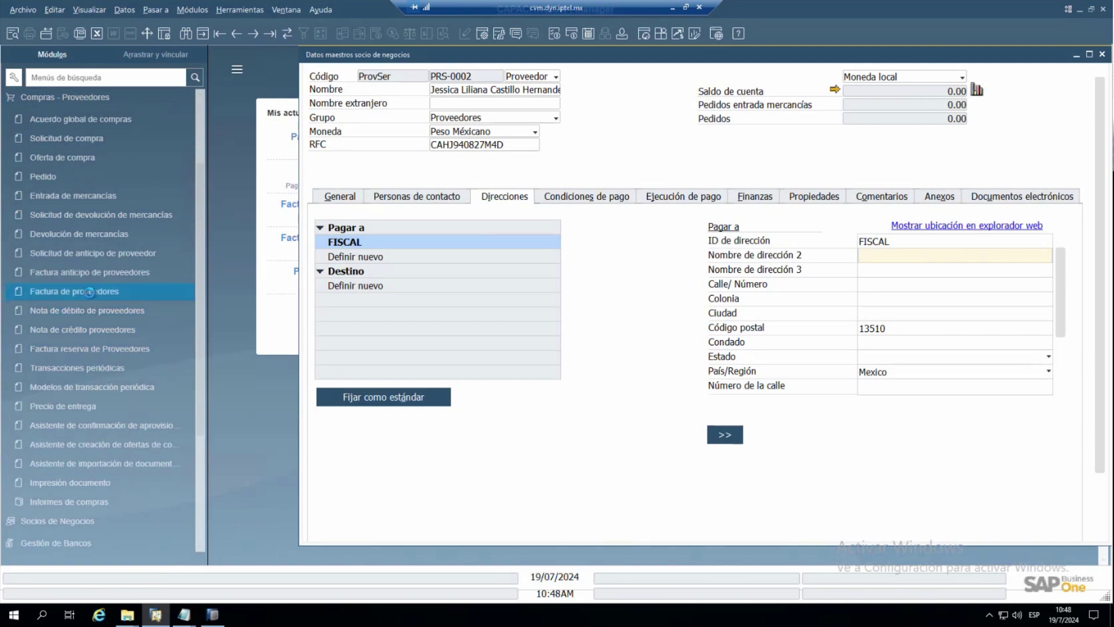
left_click(89, 293)
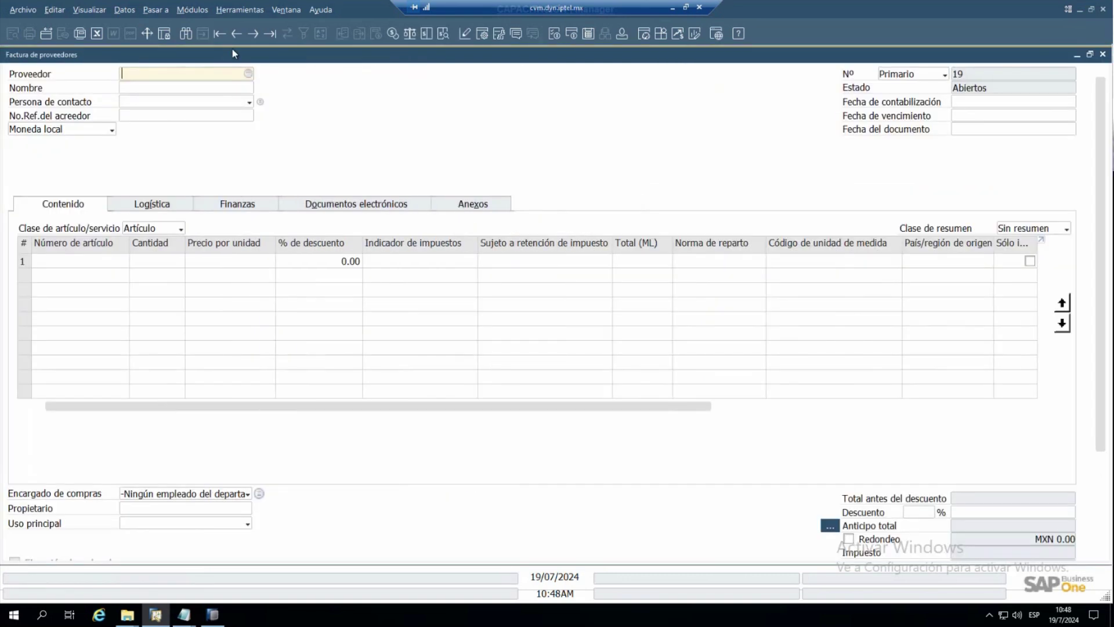
left_click(185, 33)
left_click(156, 86)
type("jes")
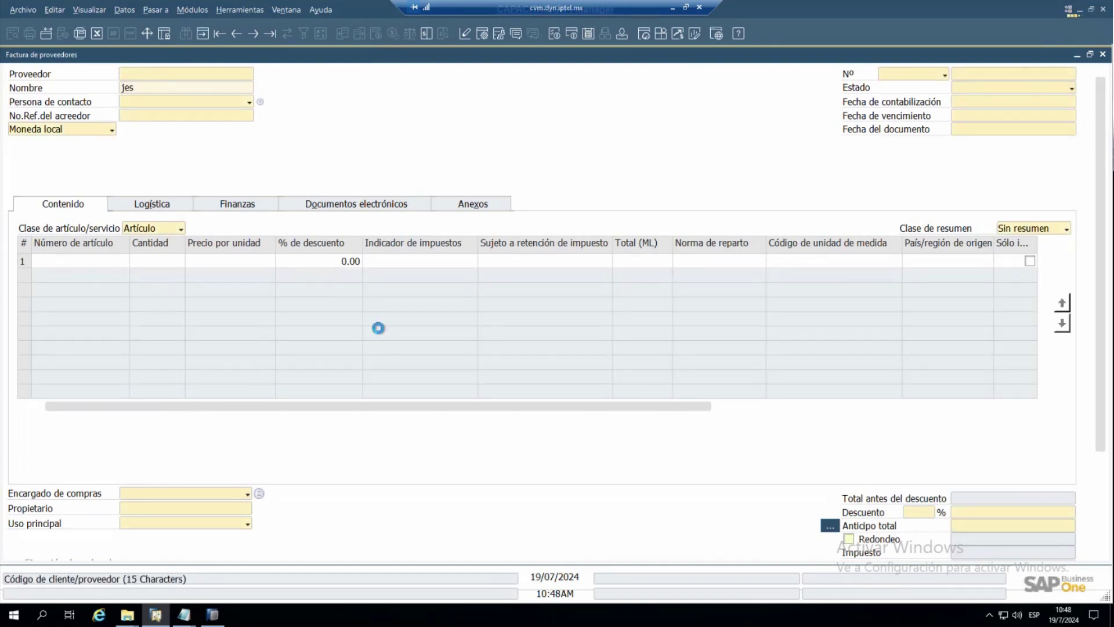
left_click_drag(448, 411, 667, 413)
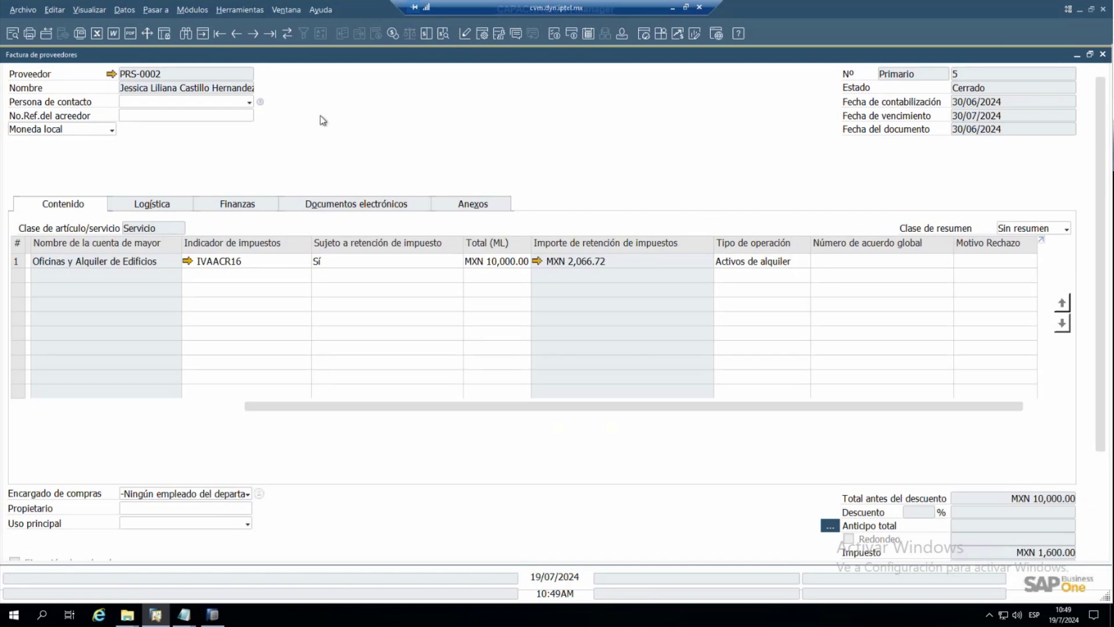
- Look up the Comisión Federal de Electricidad partner by foreign name 'CFE'
left_click(111, 74)
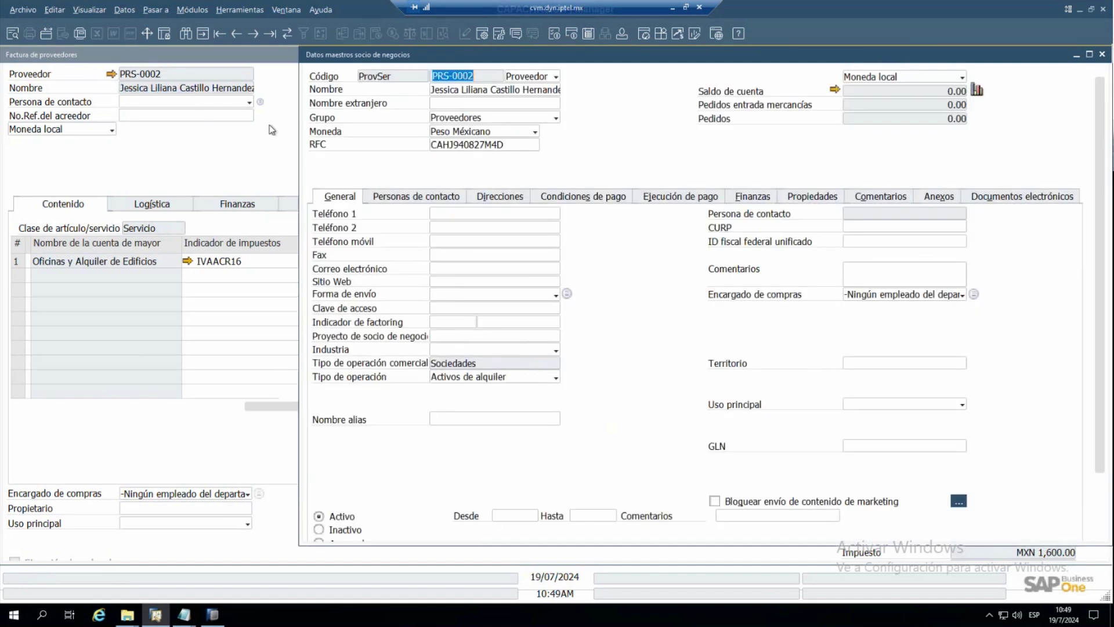
key("BackSpace")
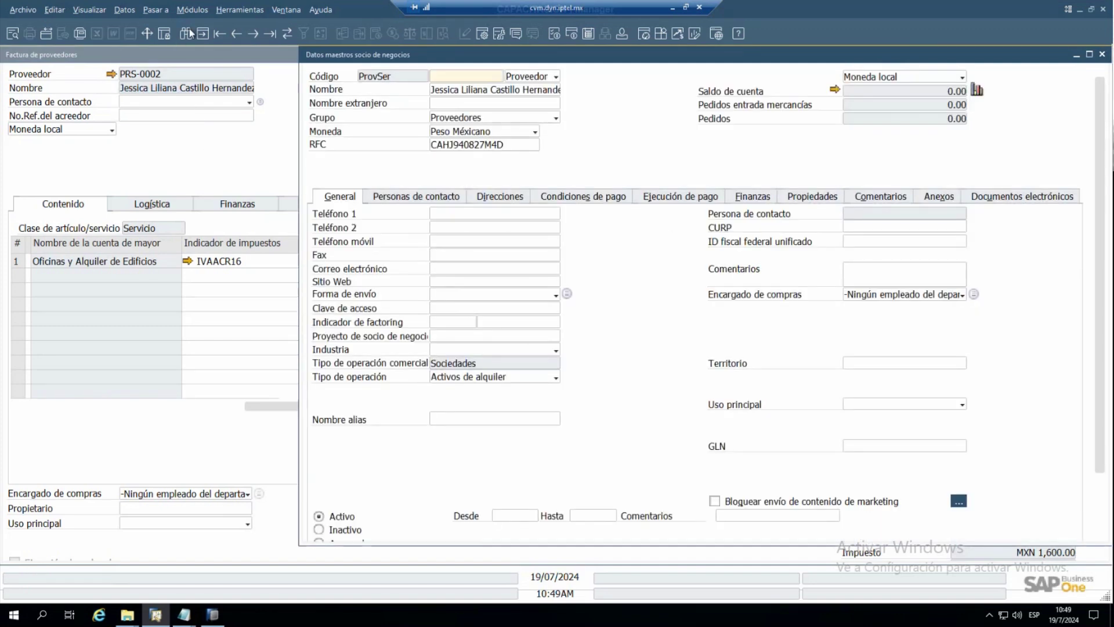
left_click(187, 33)
left_click(445, 103)
type("CFE")
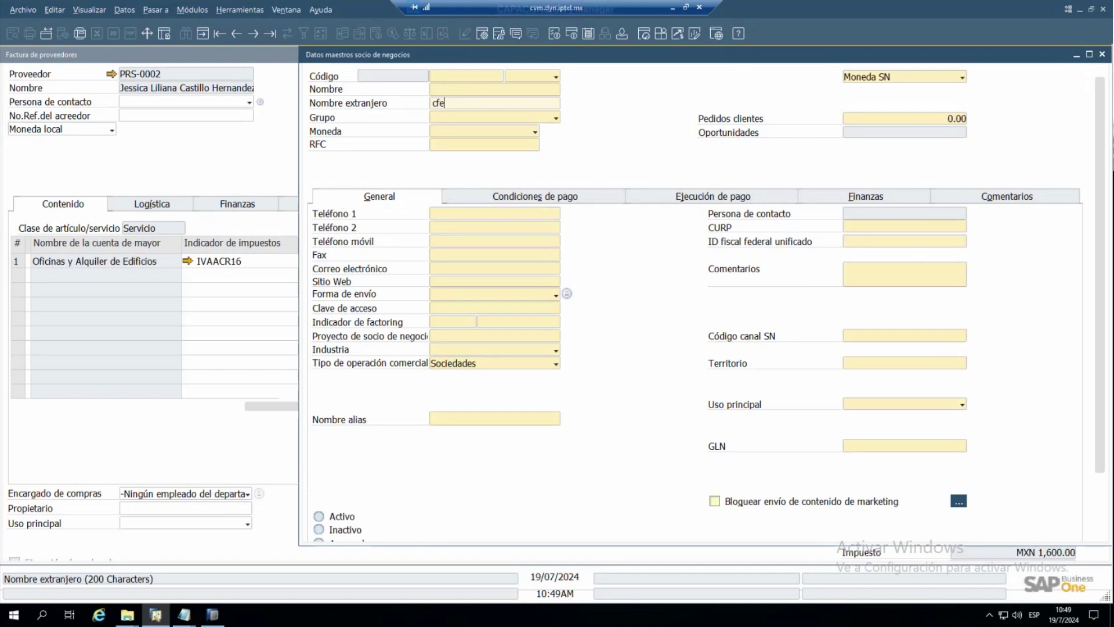
key("Return")
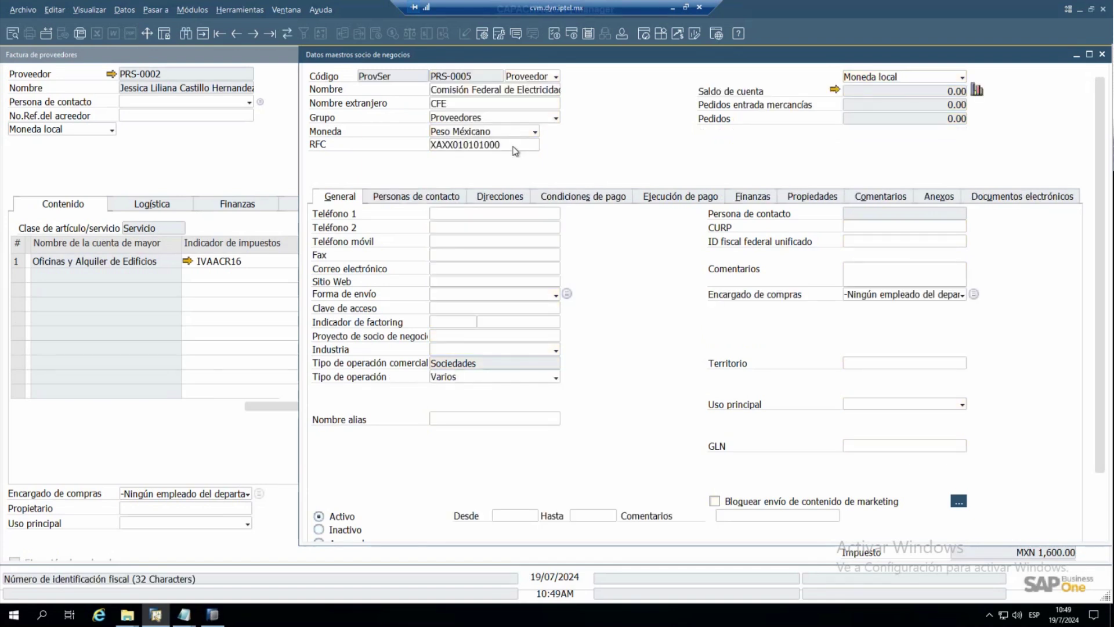
double_click(514, 147)
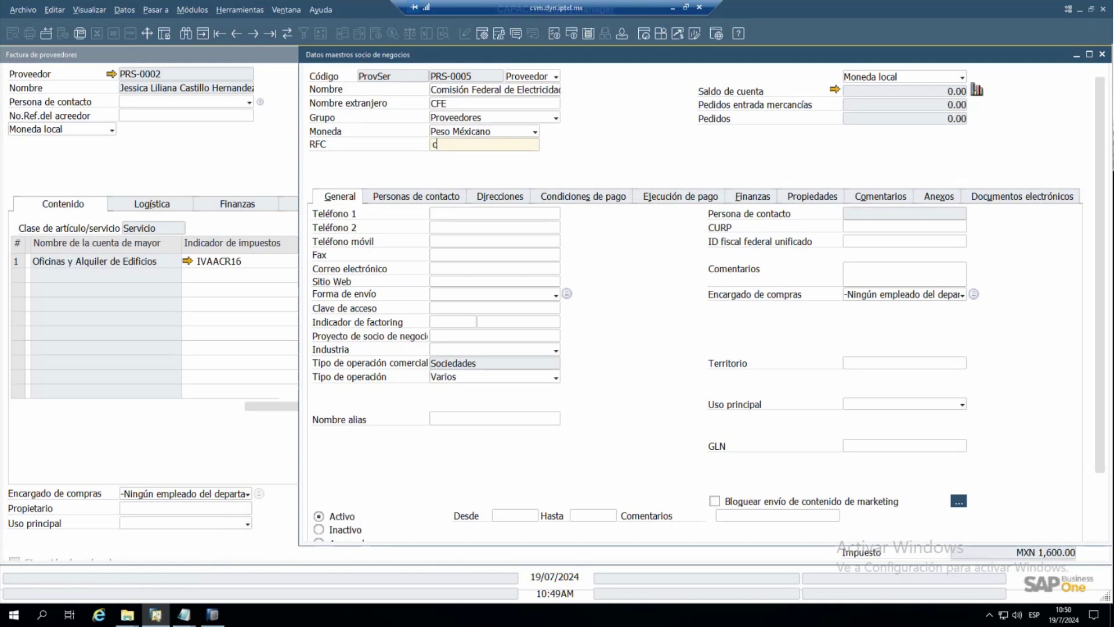
key("Tab")
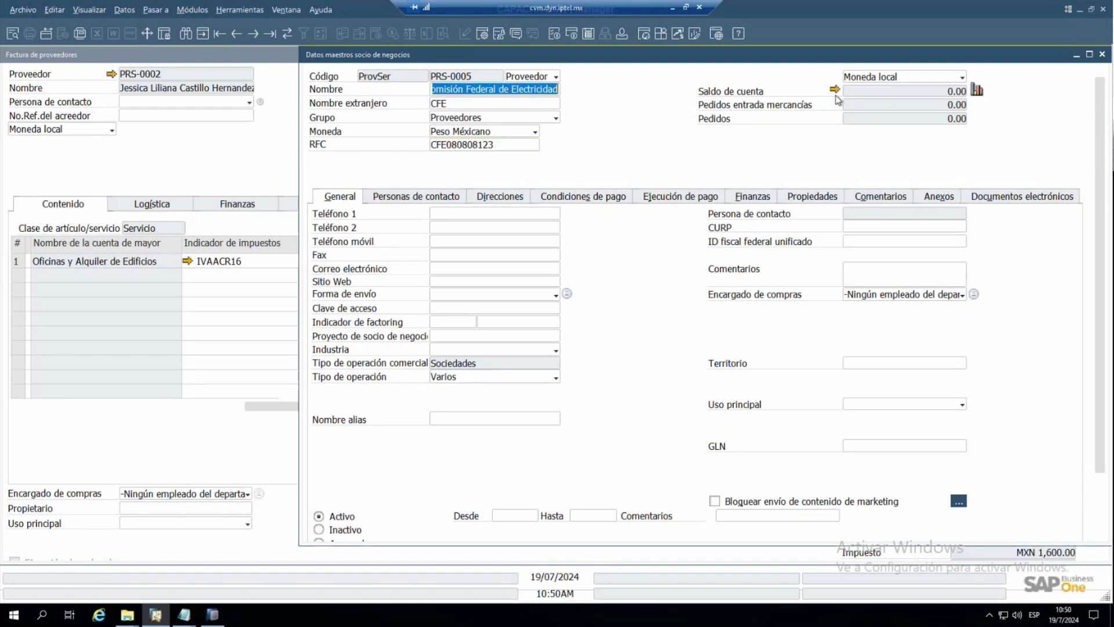
double_click(475, 145)
right_click(475, 149)
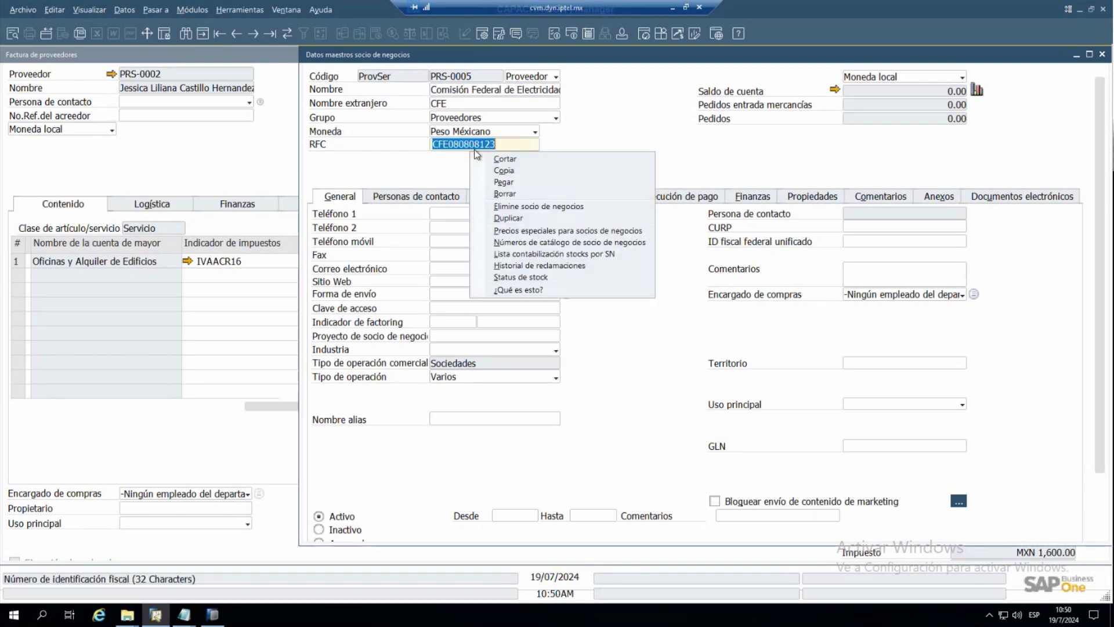
left_click(503, 171)
left_click(833, 91)
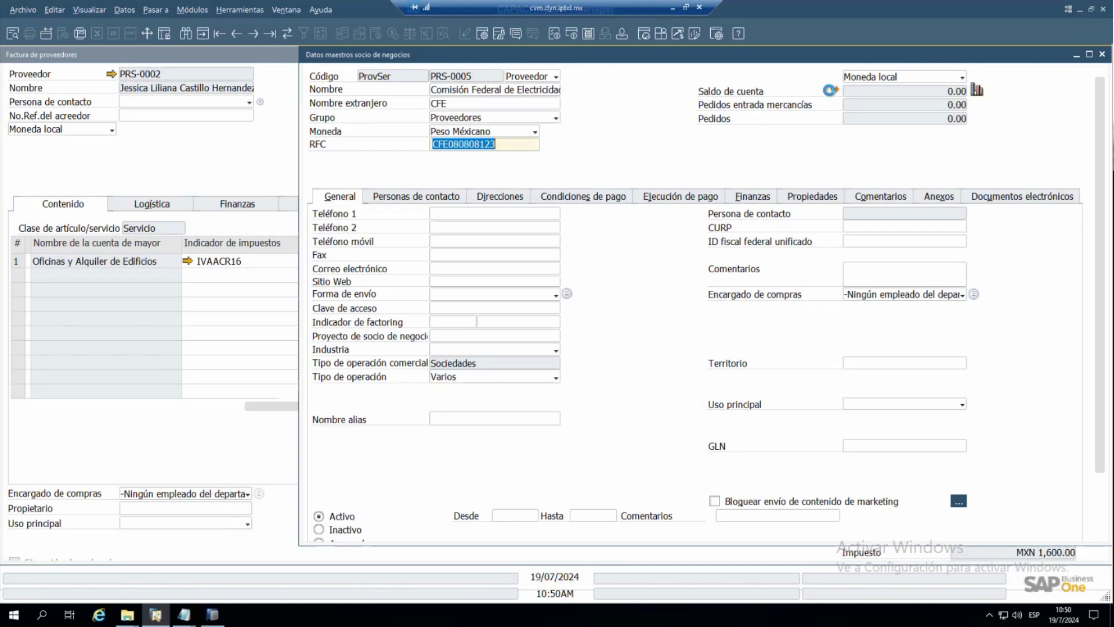
left_click(686, 231)
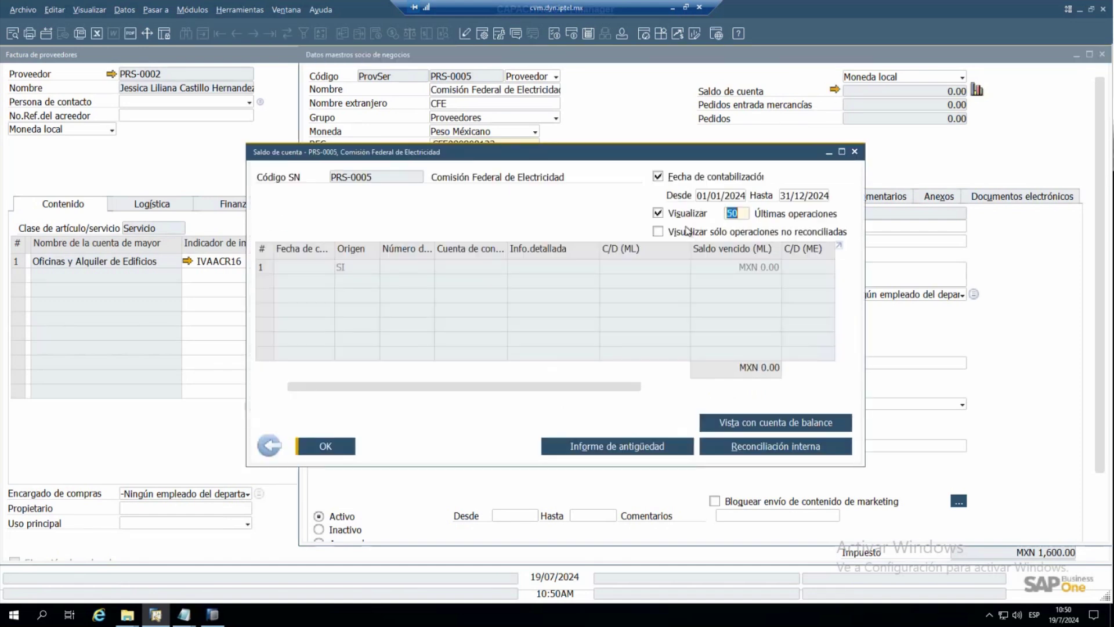
left_click(385, 282)
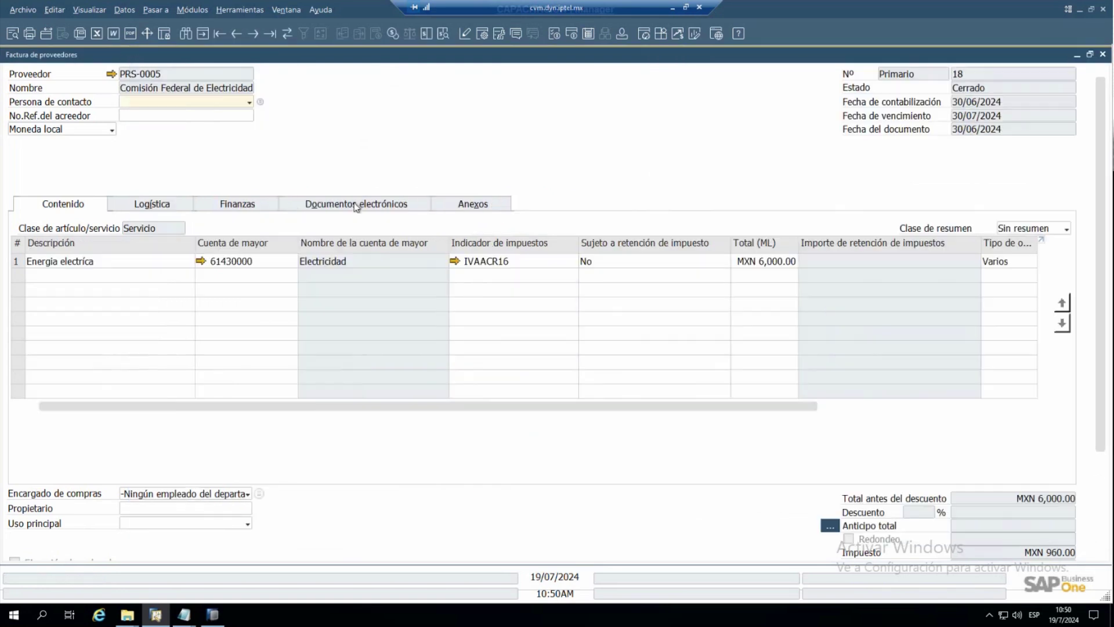
left_click(268, 207)
left_click(1004, 322)
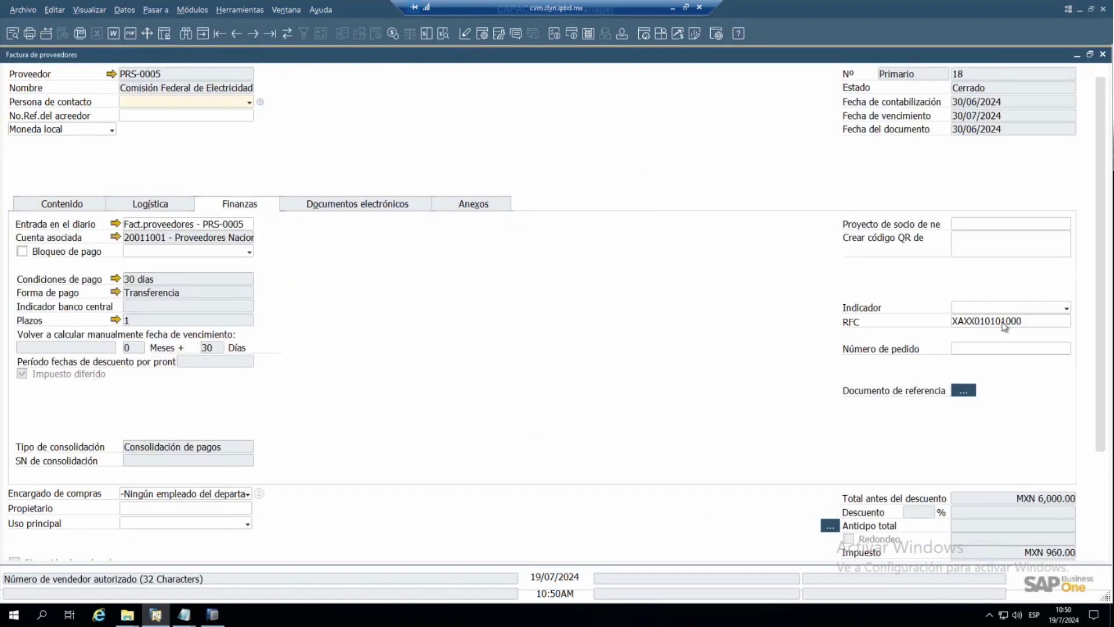
right_click(1005, 322)
left_click(959, 359)
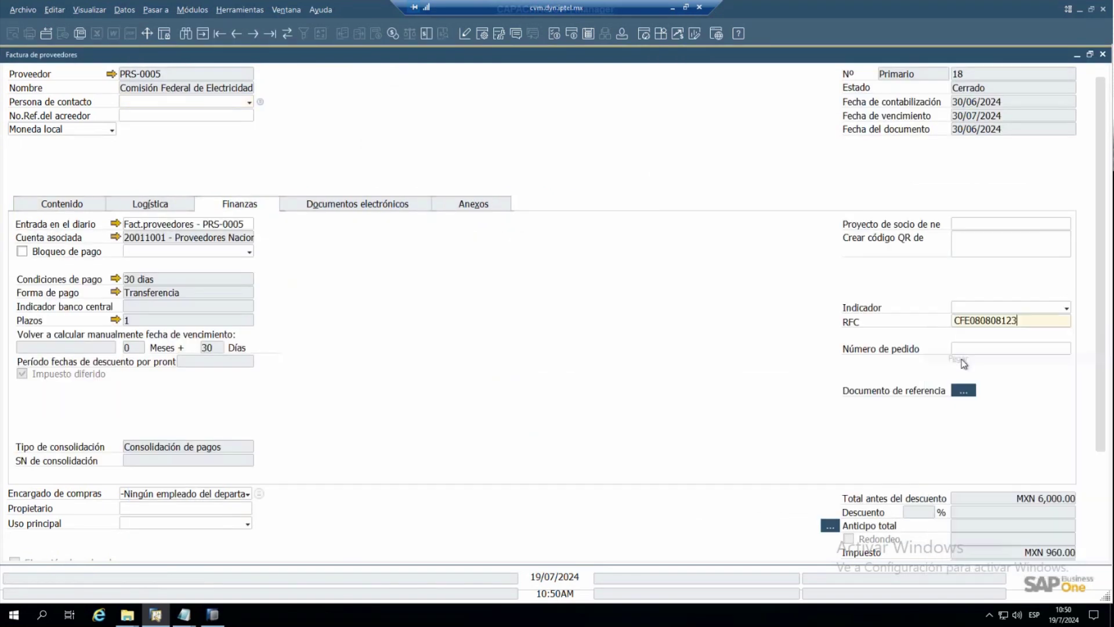
key("Return")
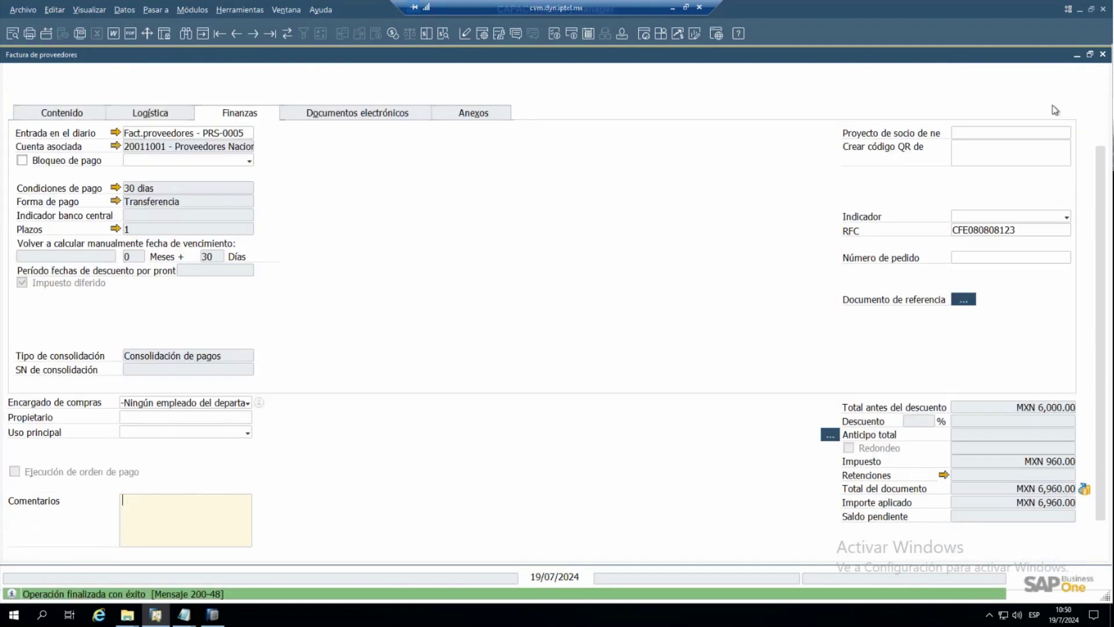
- Close invoice 18, the account balance and the CFE partner master data
left_click(1103, 55)
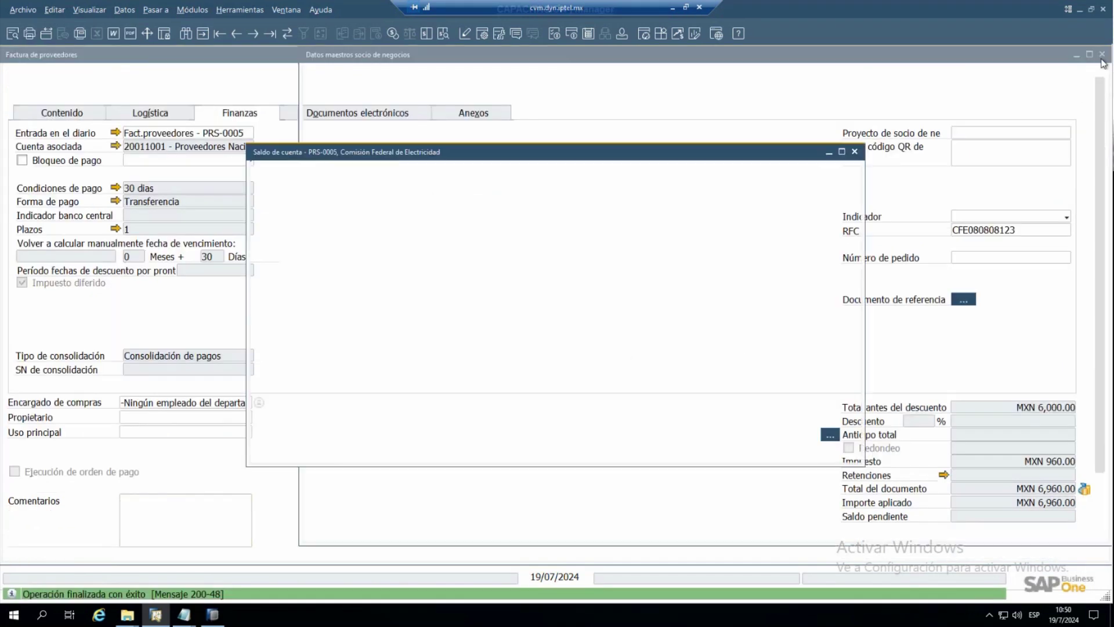
left_click(855, 152)
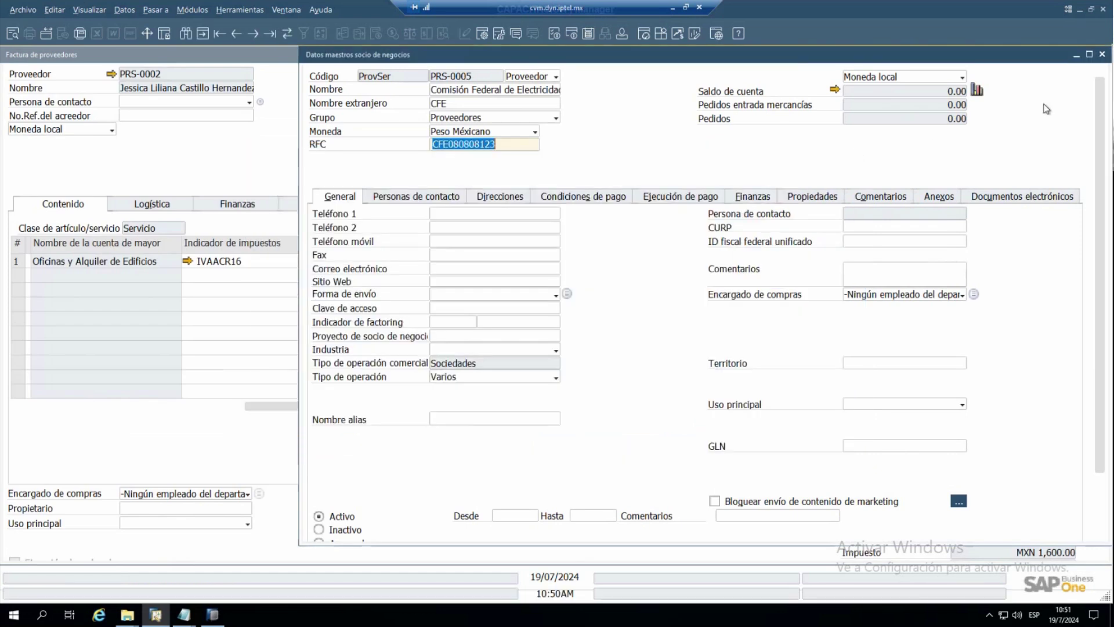
left_click(1102, 56)
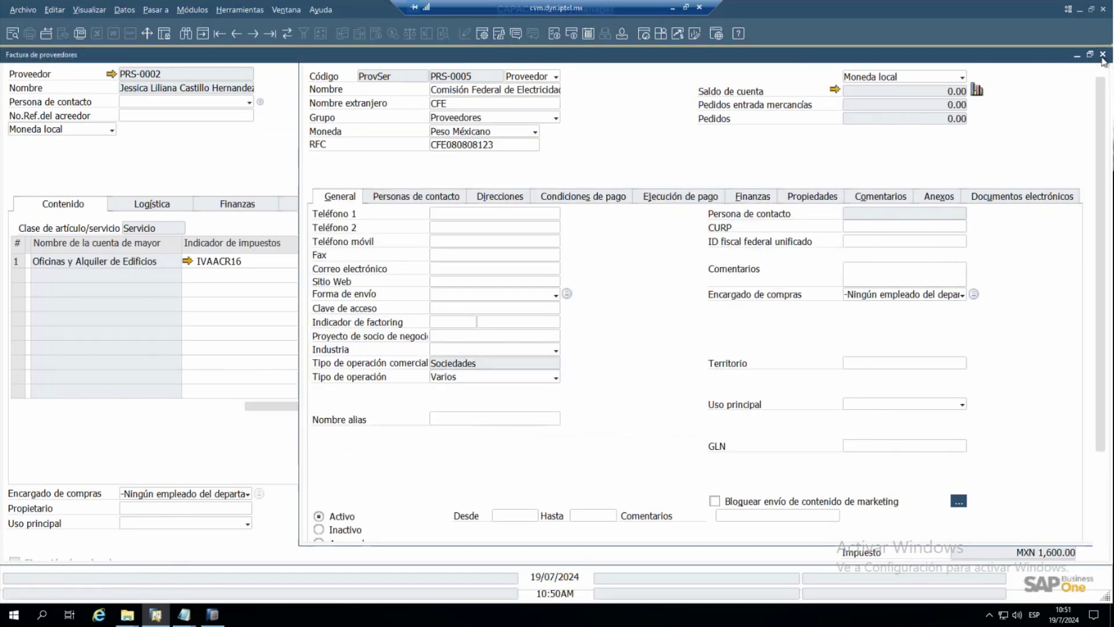
left_click(1102, 56)
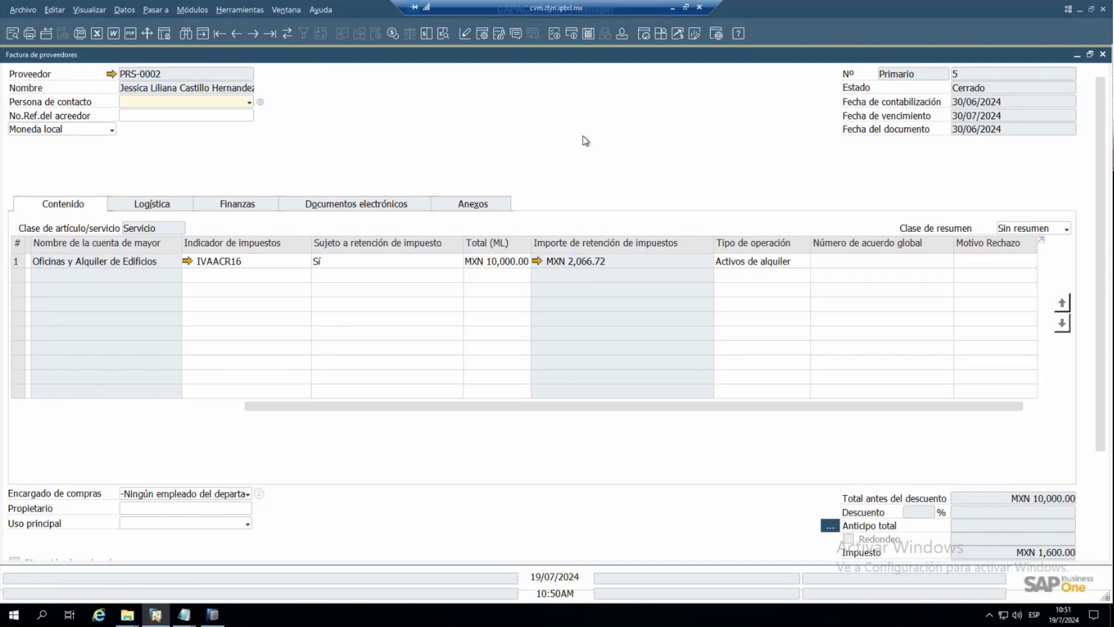
- Find invoice 18 by searching 'COM', verify its RFC on the Finanzas tab, and close it
right_click(187, 38)
left_click(187, 32)
right_click(187, 33)
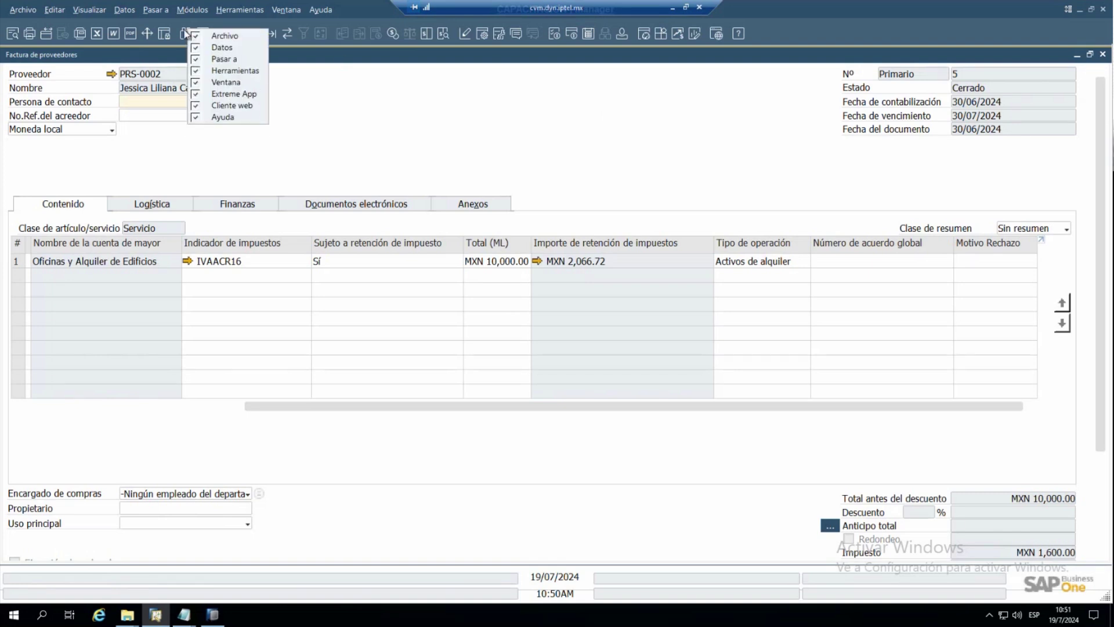
left_click(185, 32)
left_click(148, 84)
type("COM")
key("Return")
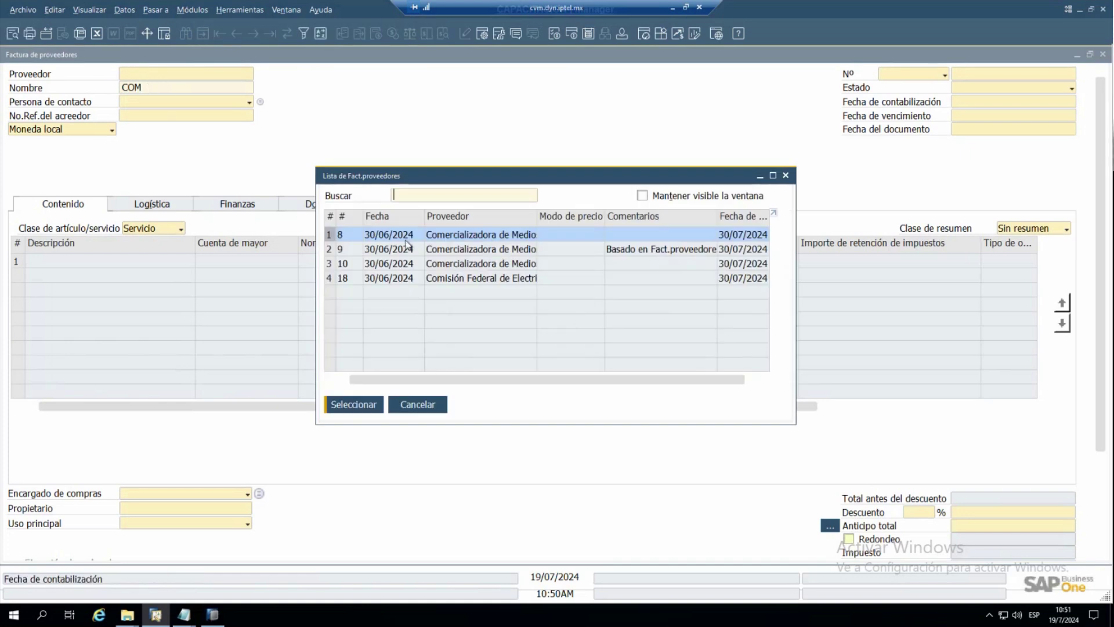
left_click(423, 279)
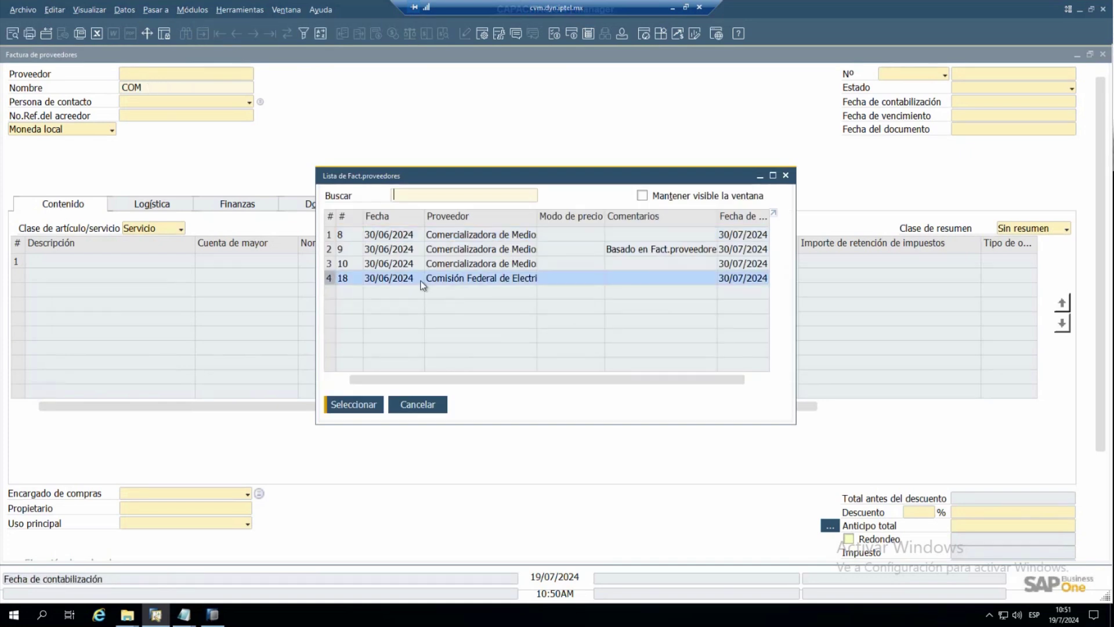
left_click(355, 406)
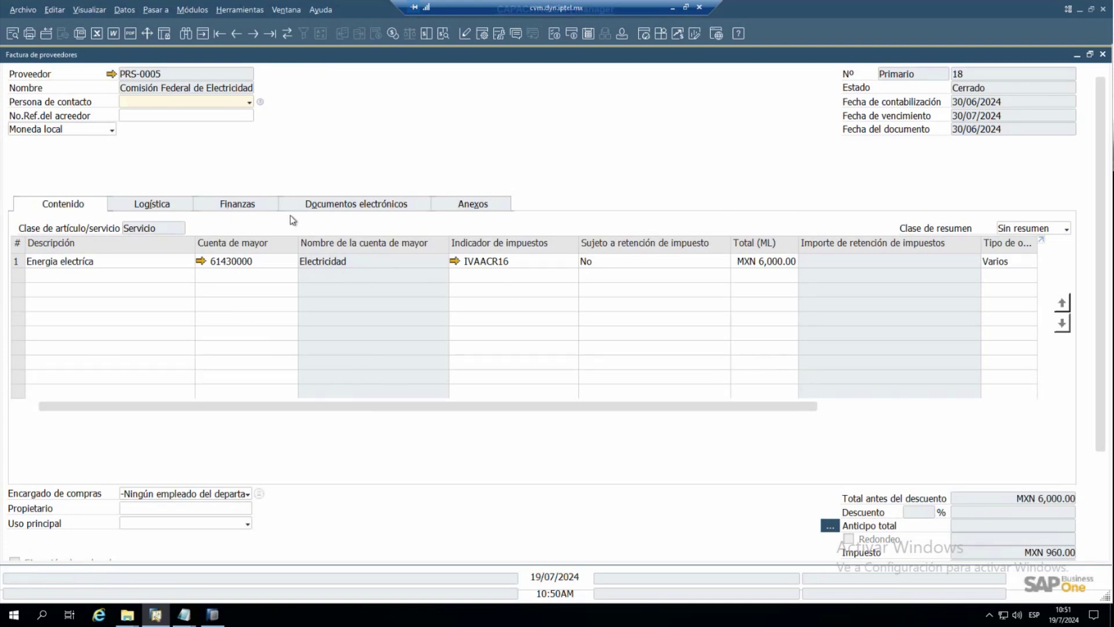
left_click(246, 209)
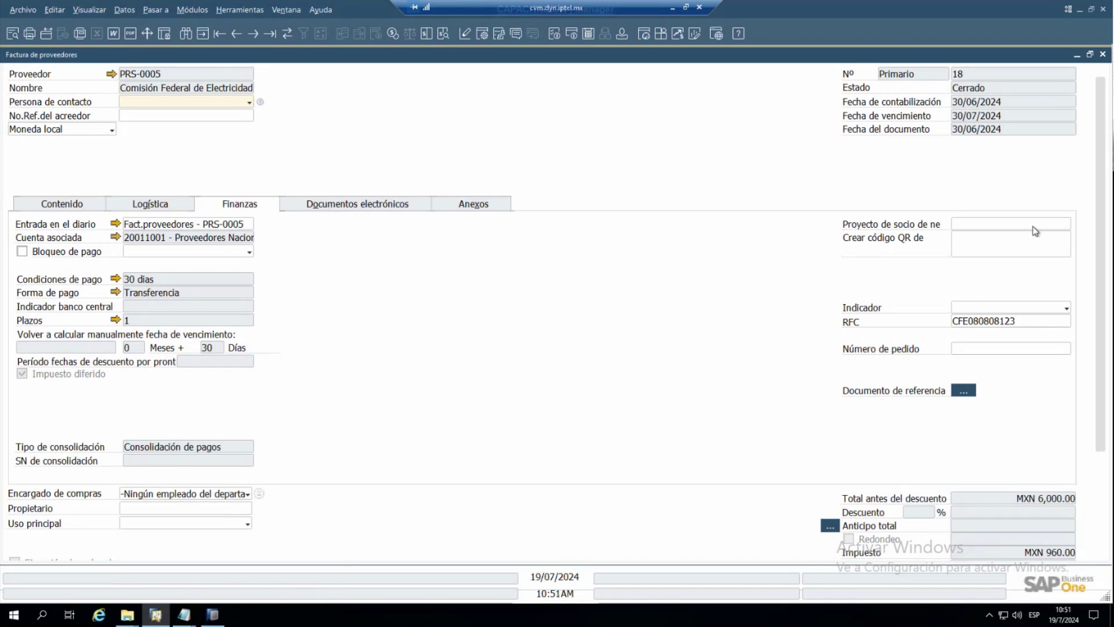
left_click(1102, 56)
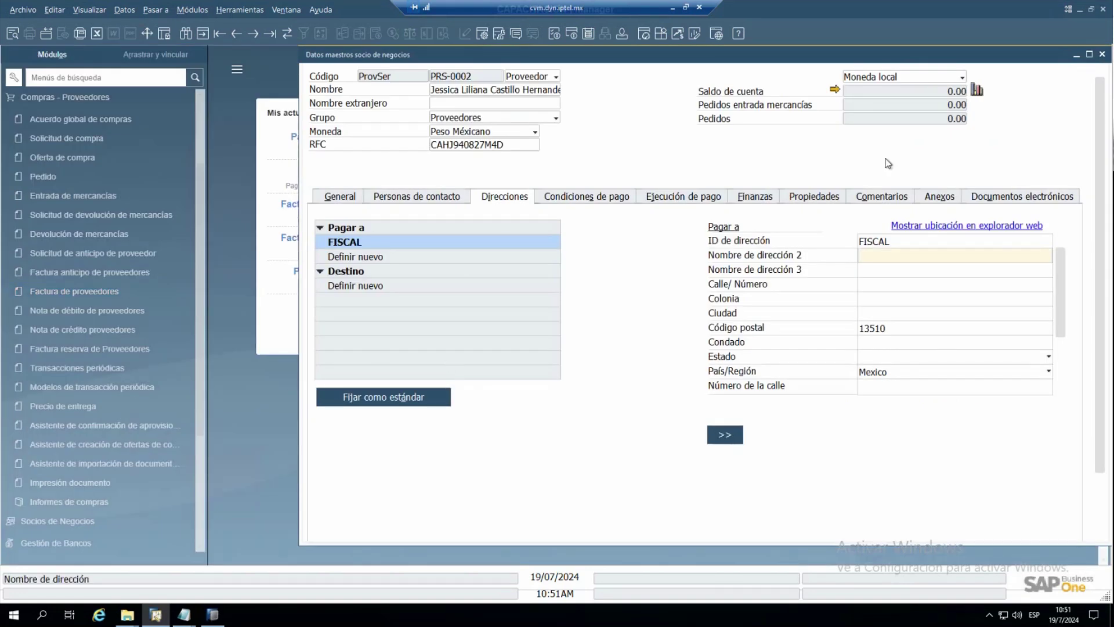
- Close the business partner record and open Reporte DIOT_CVM through the DIOT menu search
left_click(1102, 54)
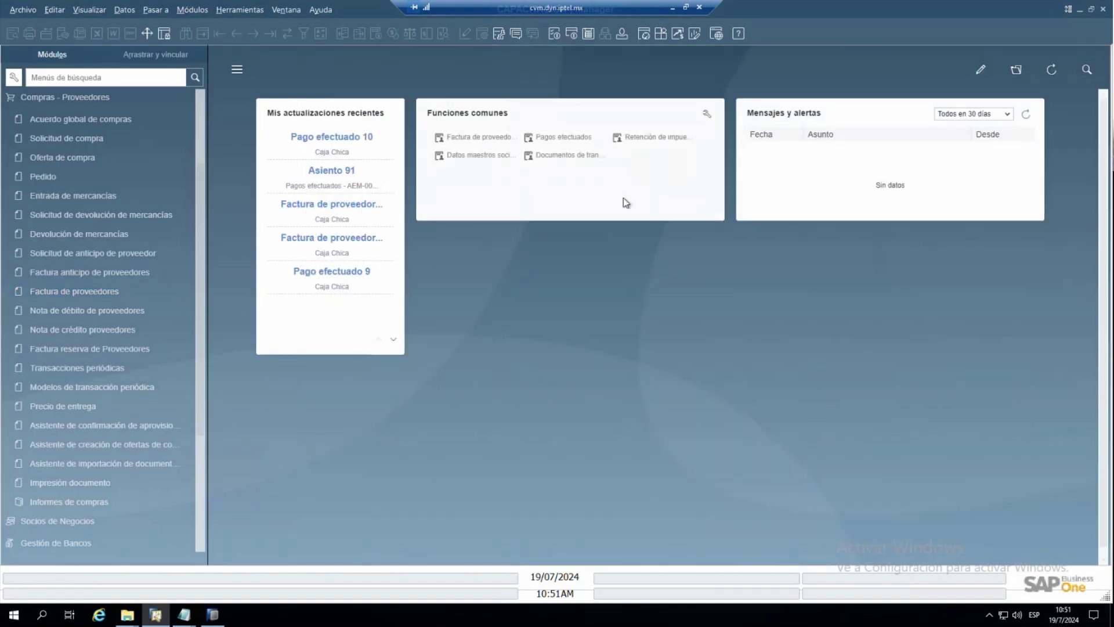
left_click(67, 77)
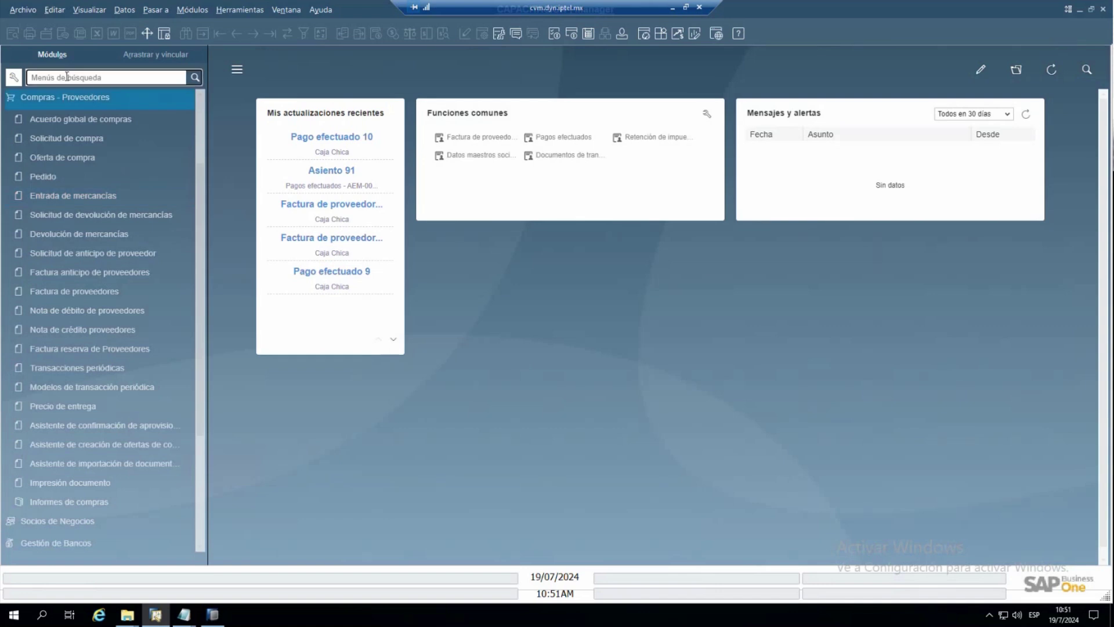
type("DIOT")
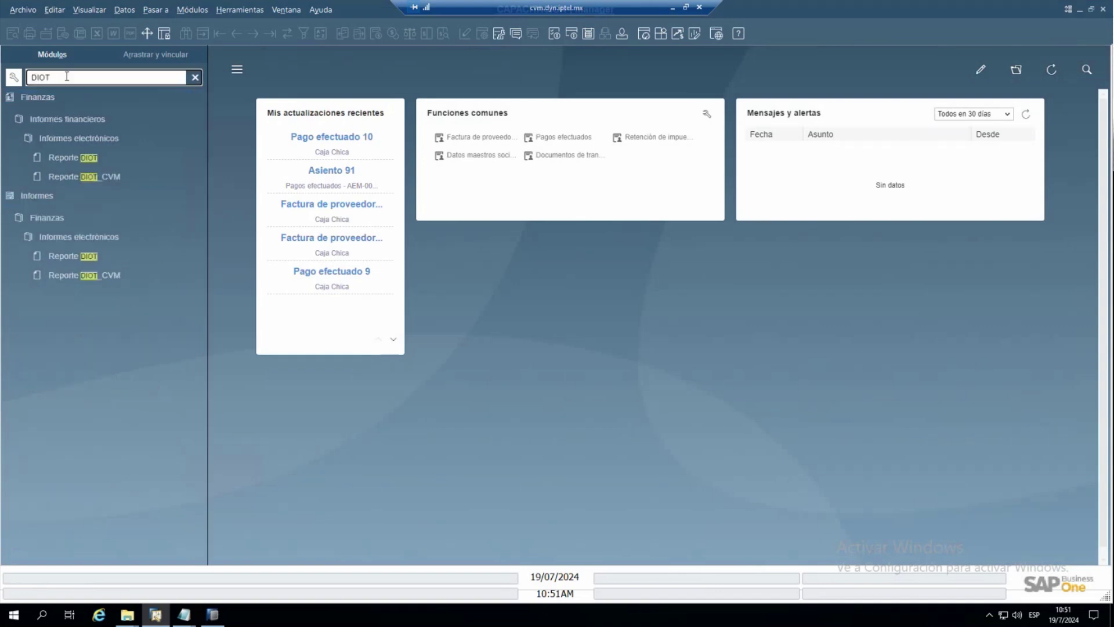
left_click(109, 274)
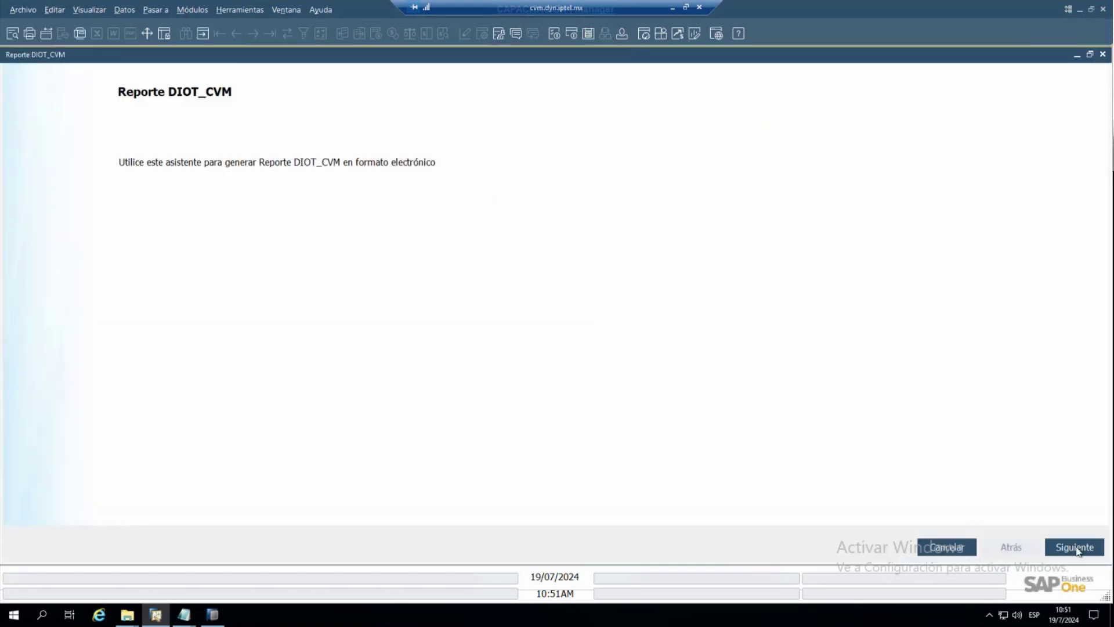
- Generate the DIOT report for 01/06/2024 to 30/06/2024, keeping the default save path
left_click(1074, 546)
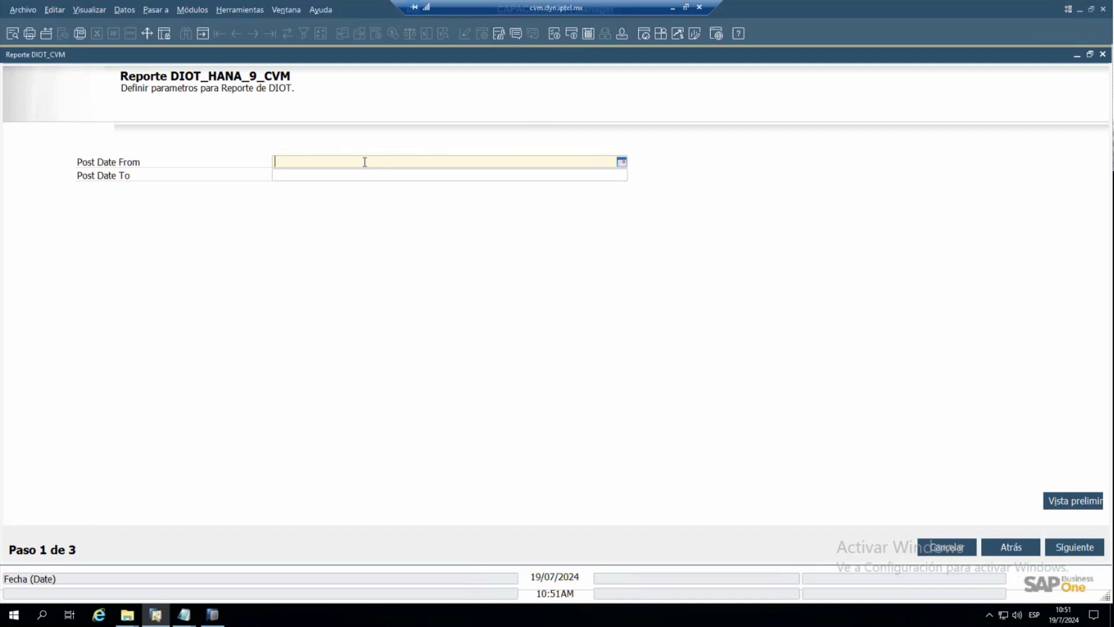
type("0106")
key("Tab")
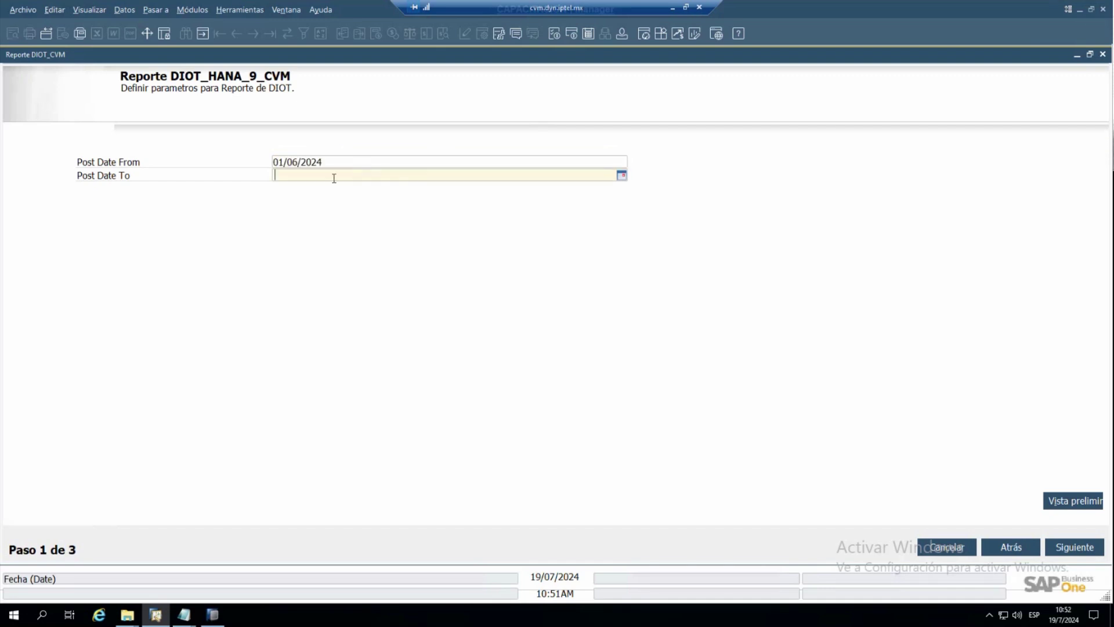
type("1/6")
key("Tab")
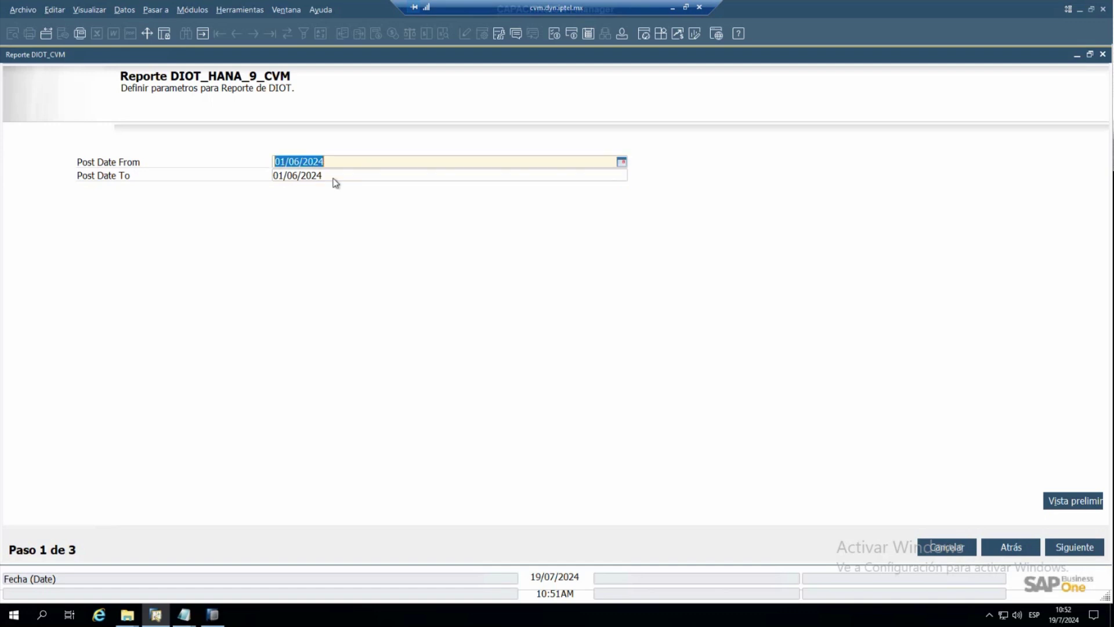
left_click(326, 175)
type("30/6")
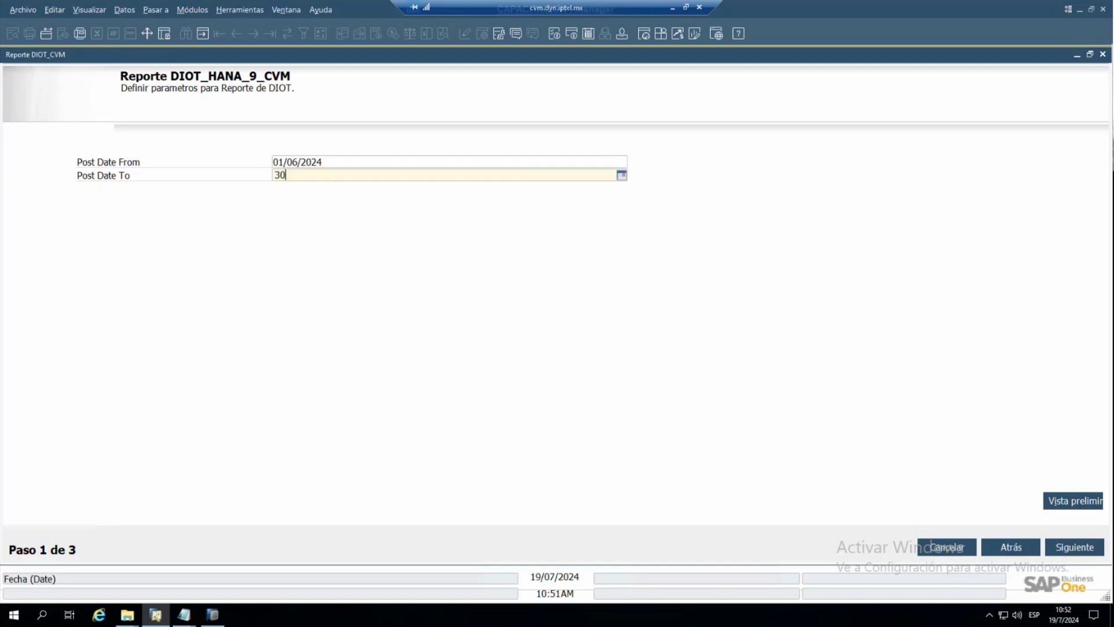
key("Tab")
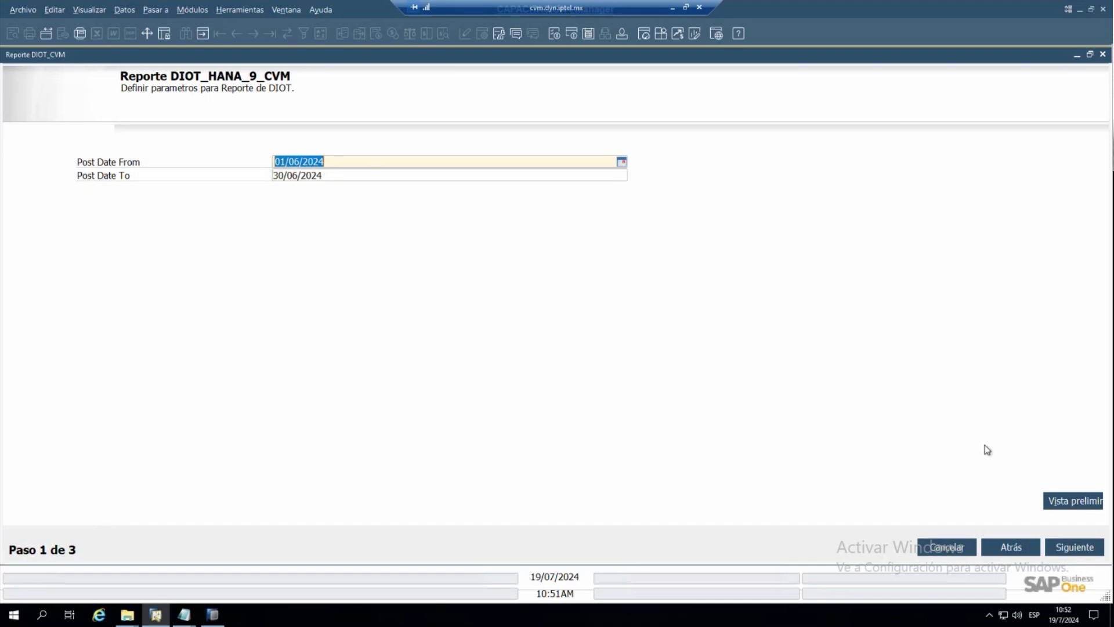
left_click(1070, 550)
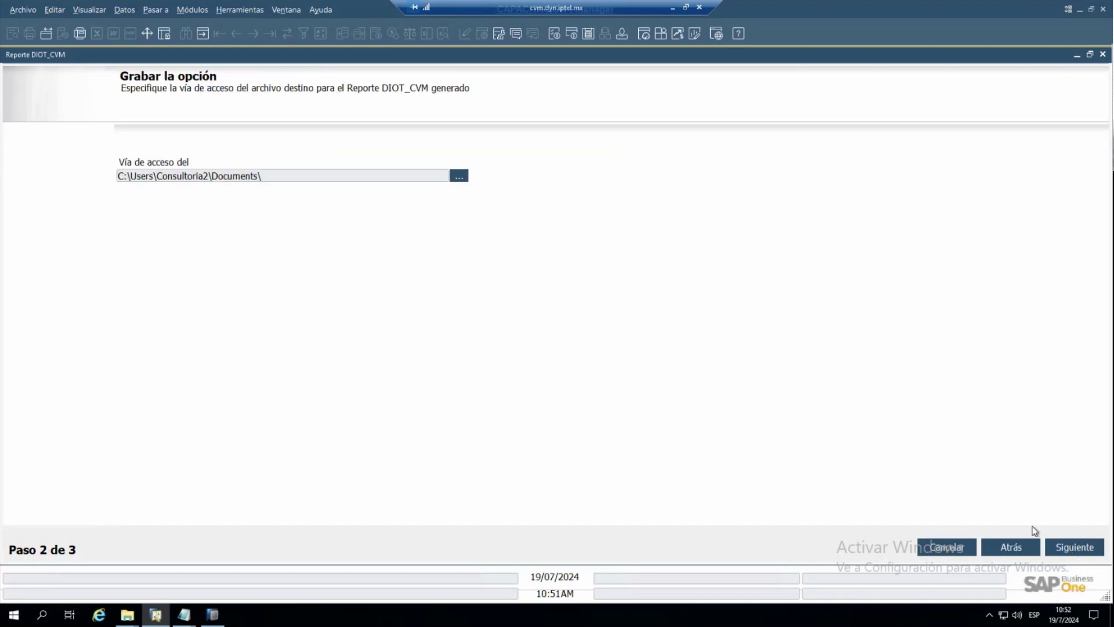
left_click(1070, 548)
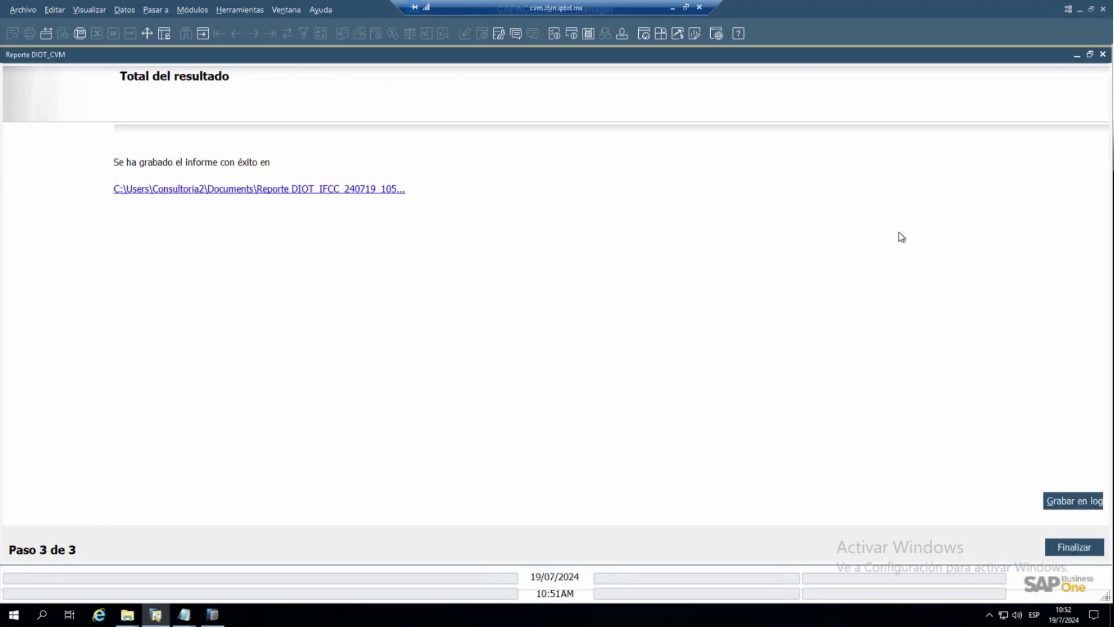
- Read the saved Output file in Notepad, close it, and finish the DIOT wizard in SAP
left_click(364, 192)
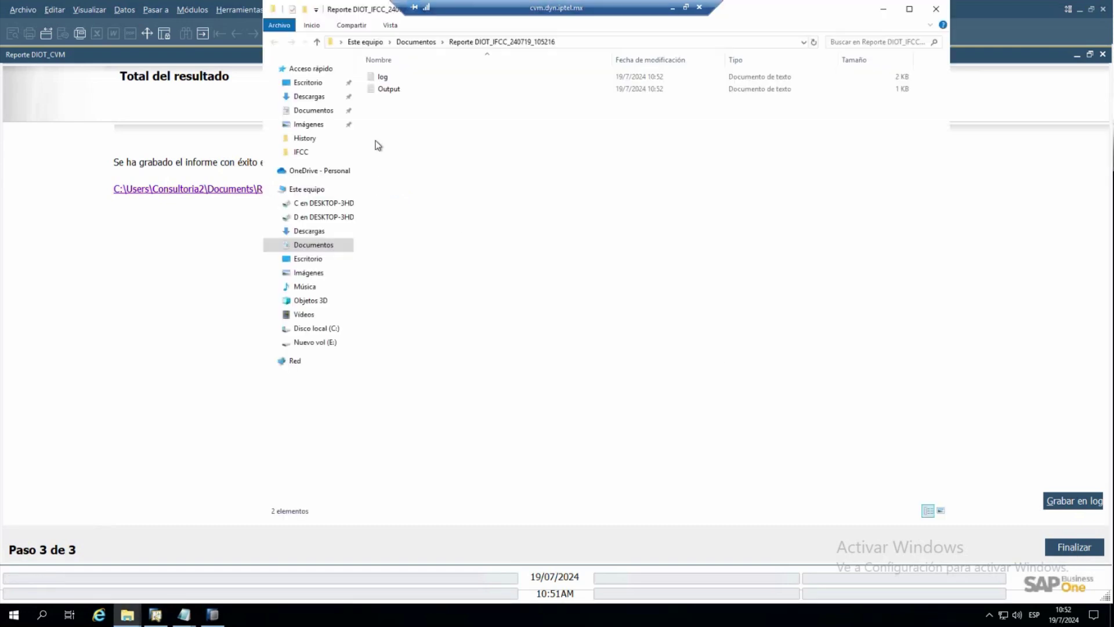
double_click(386, 89)
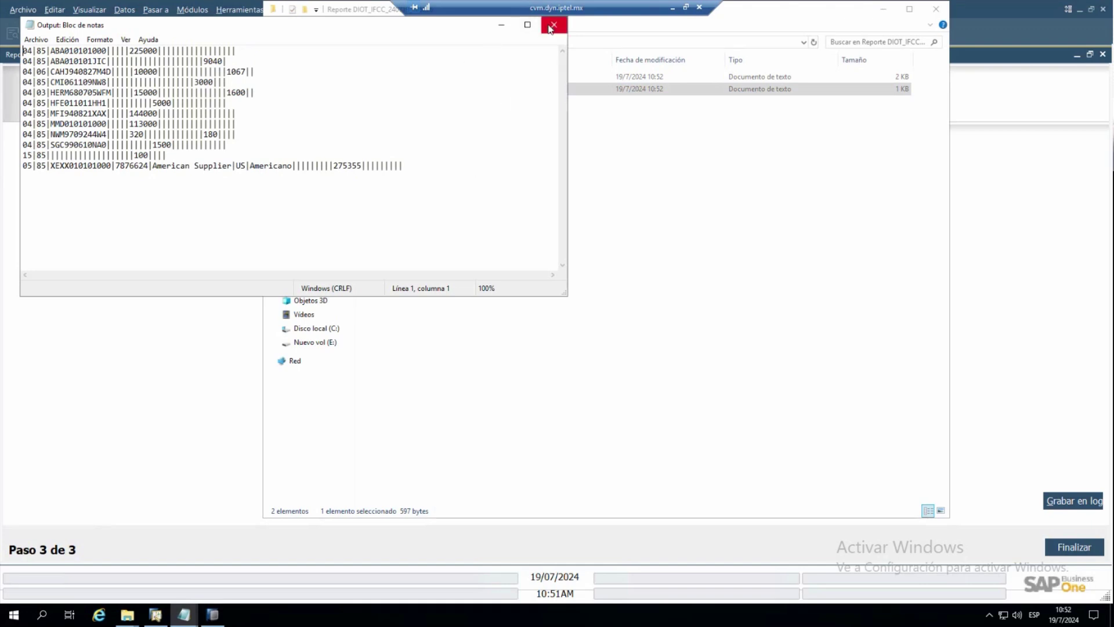
left_click(639, 215)
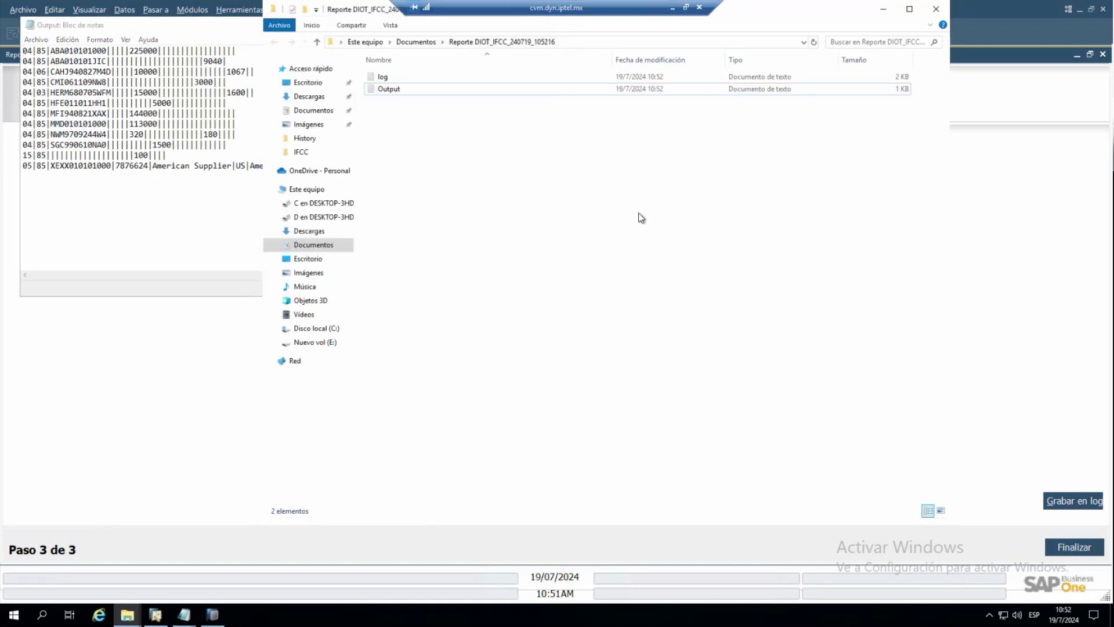
left_click(997, 297)
left_click(1060, 546)
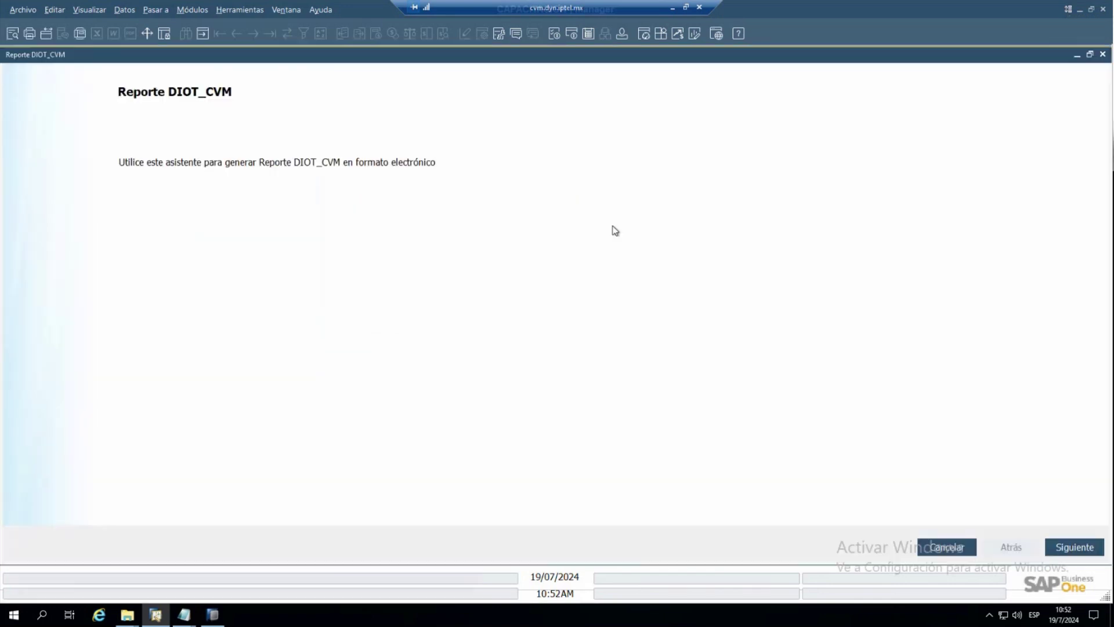
- Preview the DIOT report for 01/06/2024 to 30/06/2024
left_click(1067, 547)
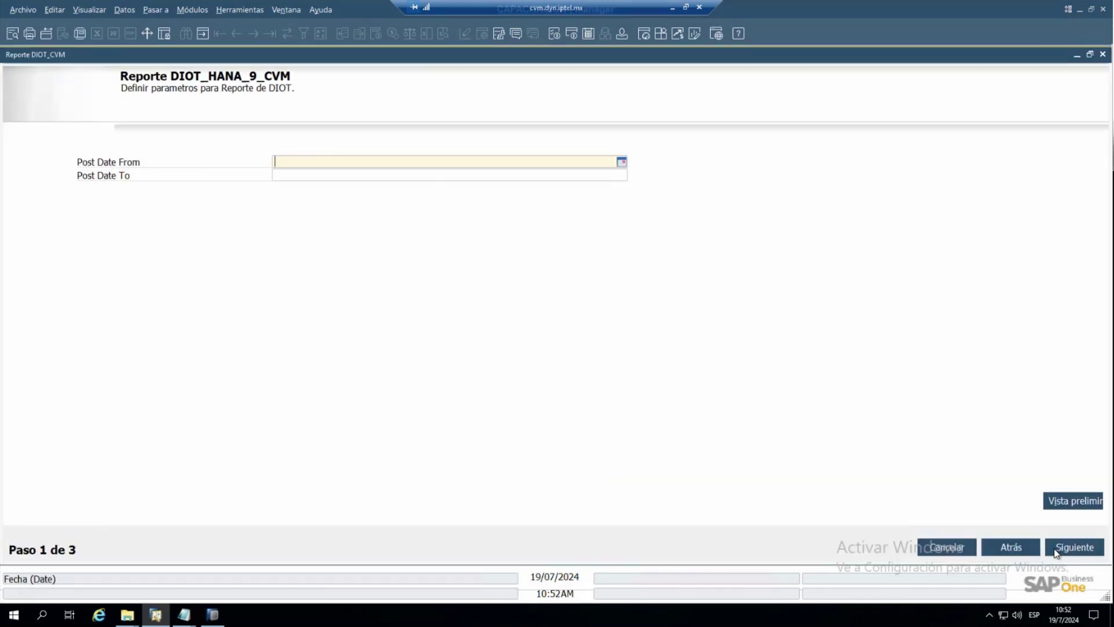
type("0106")
key("Tab")
type("3006")
key("Tab")
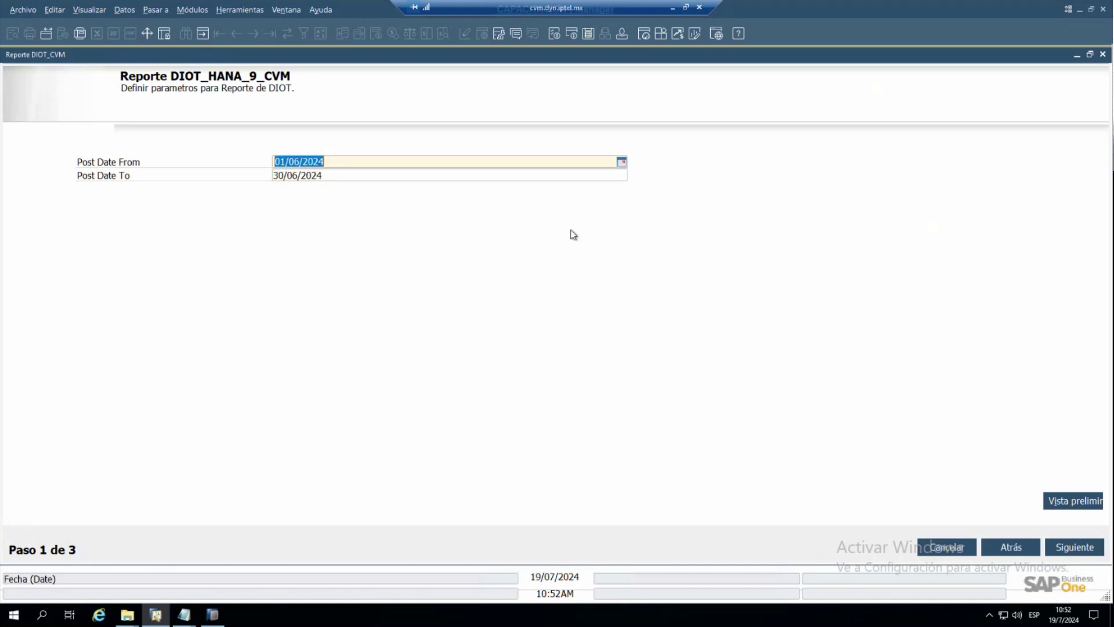
left_click(1077, 503)
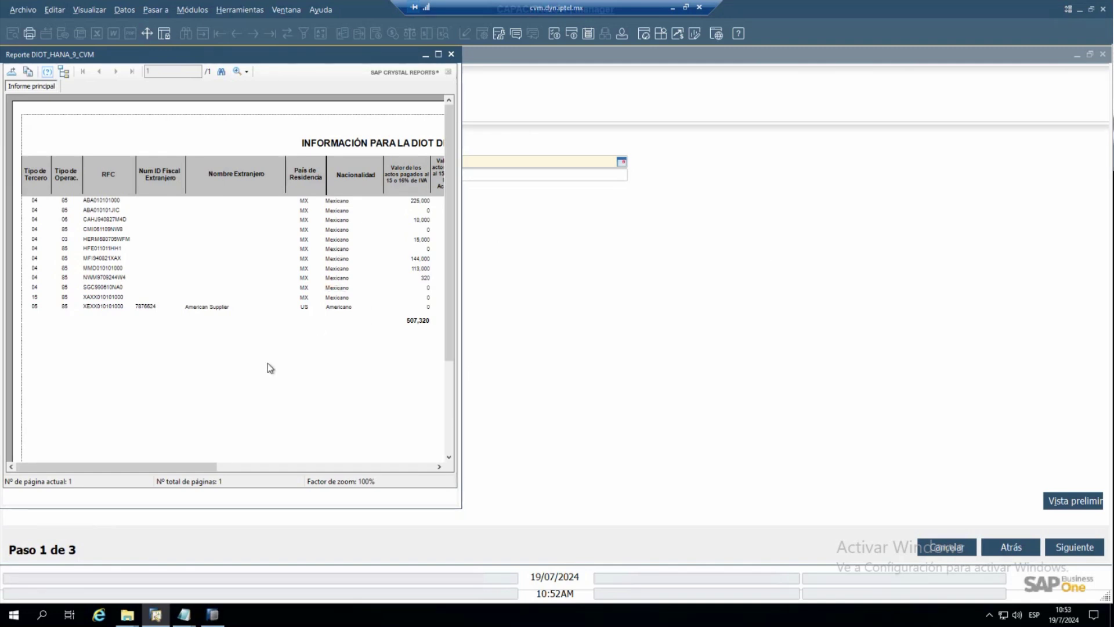
- Maximize the preview, inspect the XAXX010101000 RFC entry, then minimize the preview and parameter windows
left_click(438, 54)
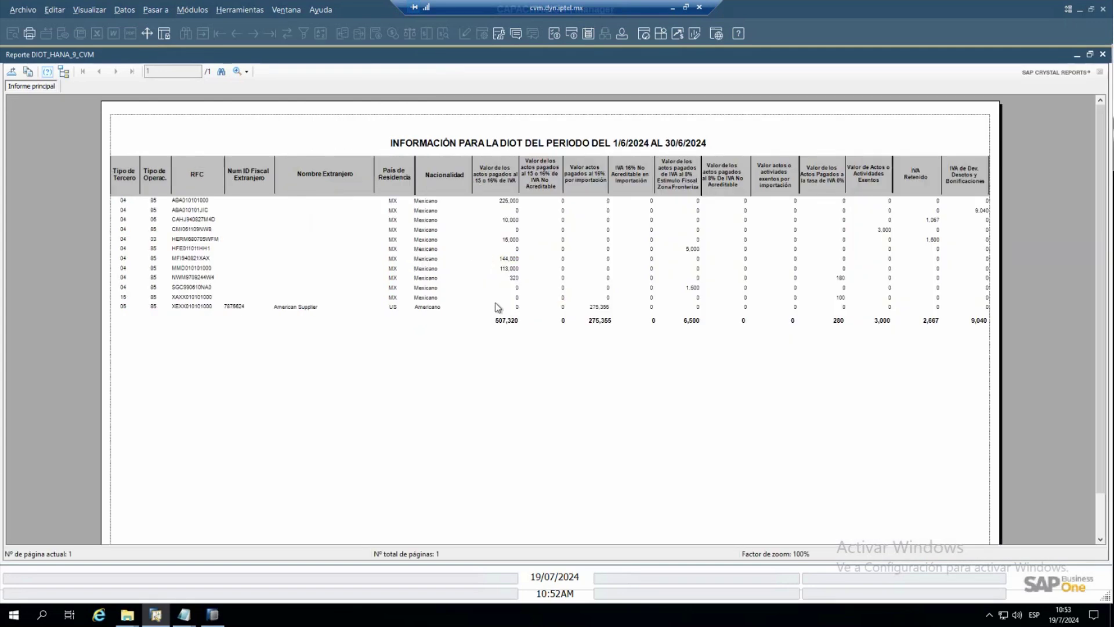
left_click(207, 298)
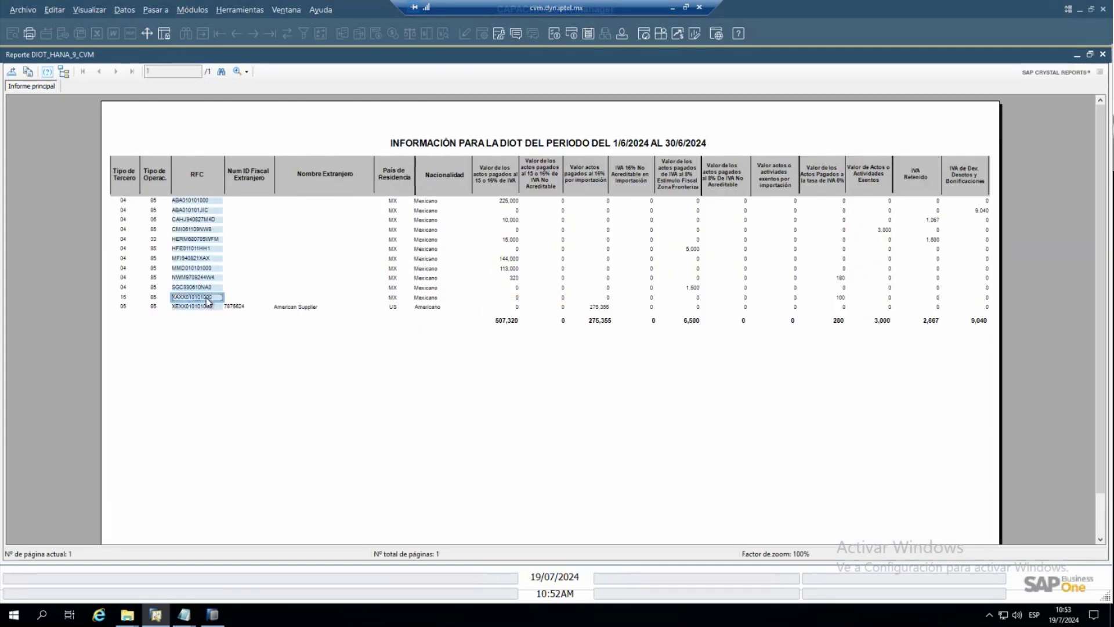
left_click(522, 283)
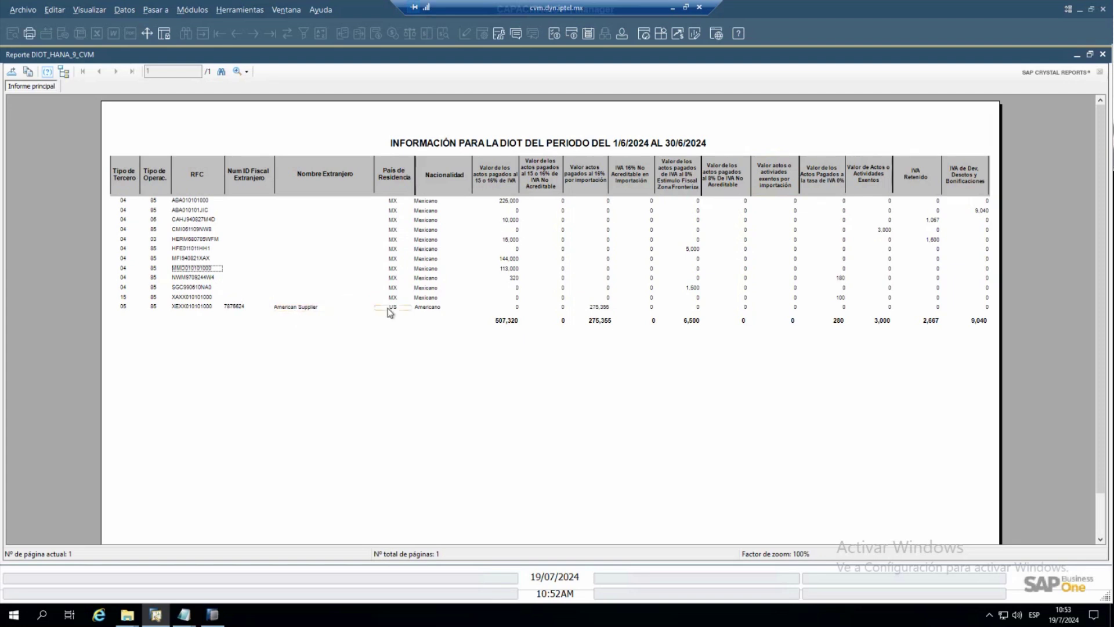
left_click(176, 298)
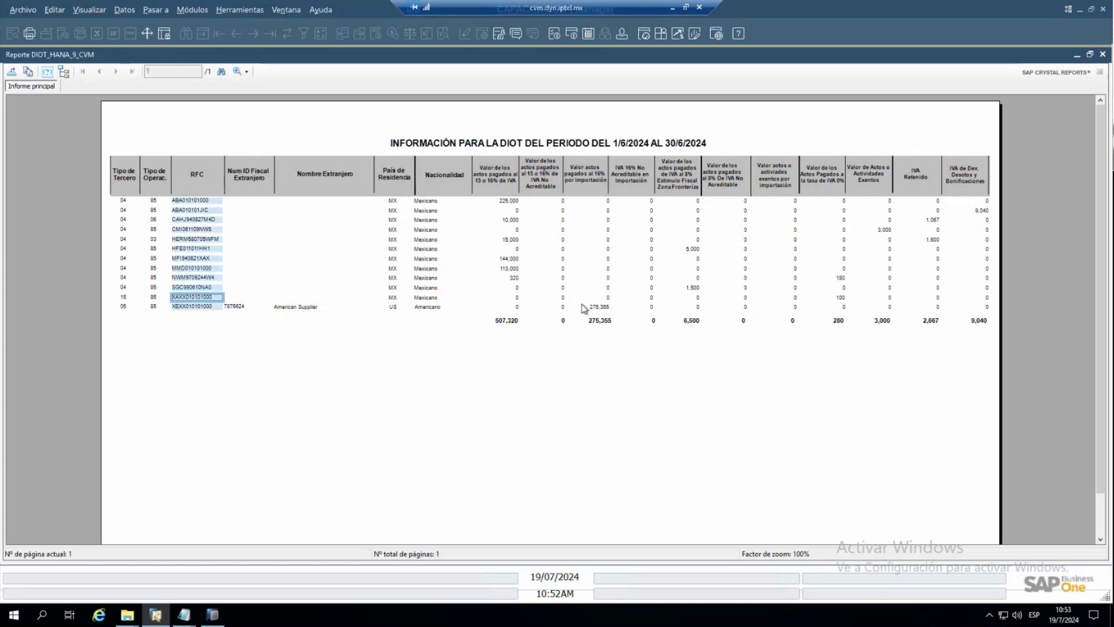
left_click(1076, 55)
left_click(1076, 54)
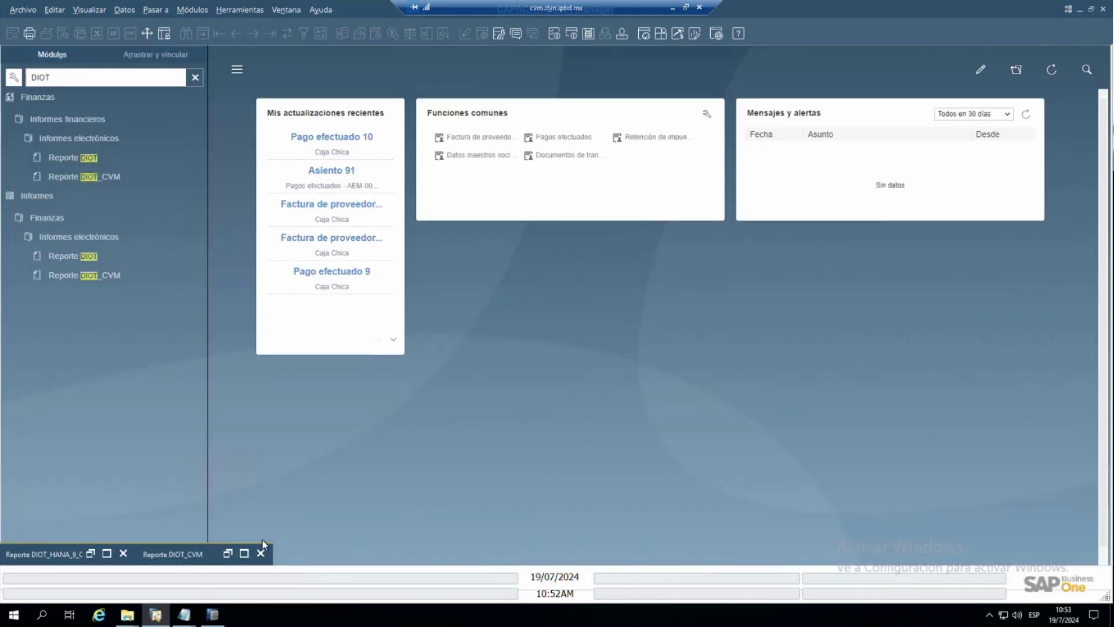
- Find the business partner whose foreign name is CFE in the master data
left_click(496, 155)
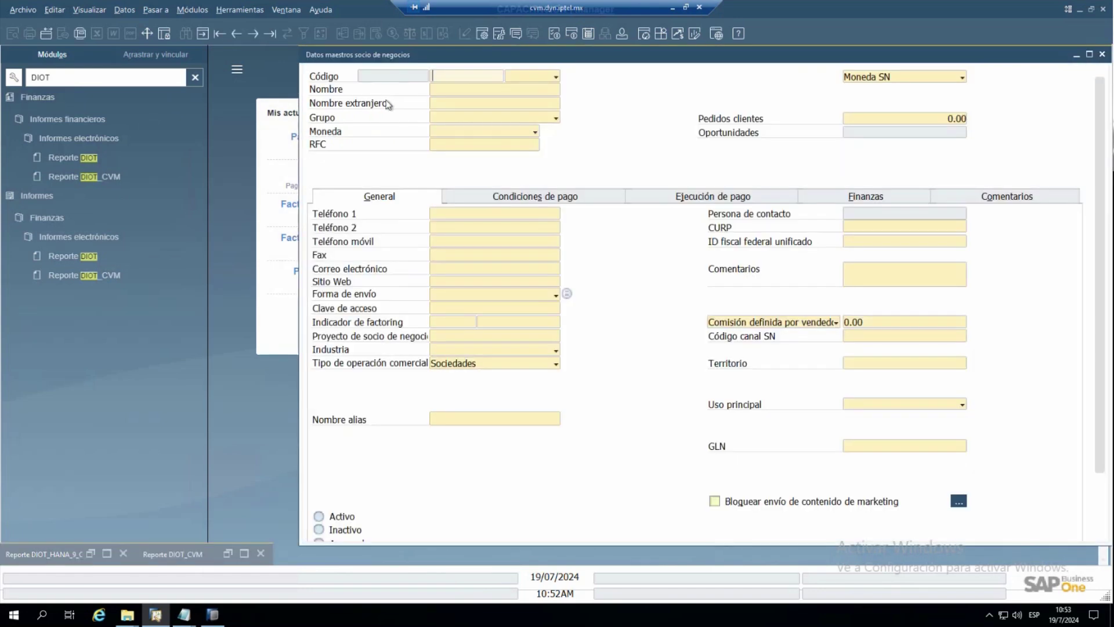
right_click(432, 107)
left_click(446, 108)
type("CFF")
key("BackSpace")
type("E")
key("Return")
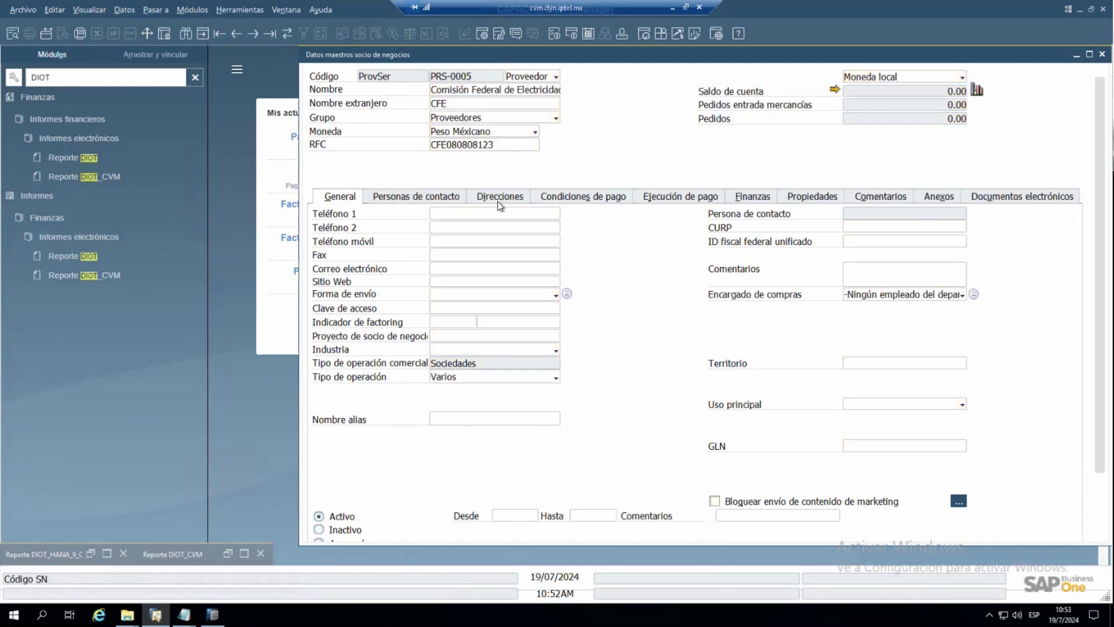
- Review the CFE supplier's addresses, general details and maximized account balance, then close the balance
left_click(500, 197)
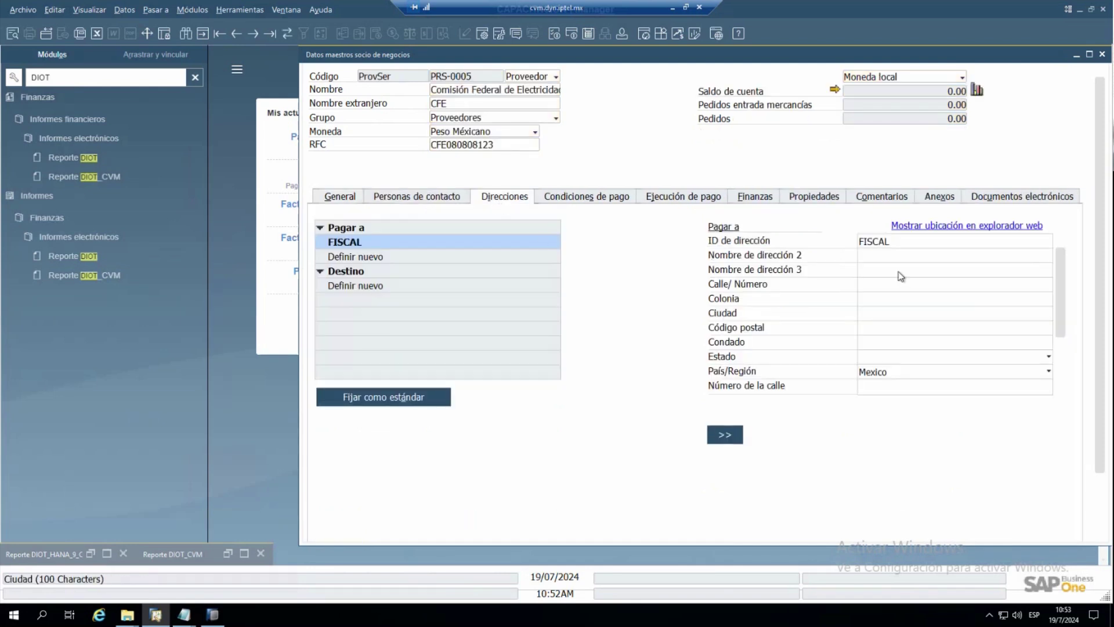
left_click(336, 200)
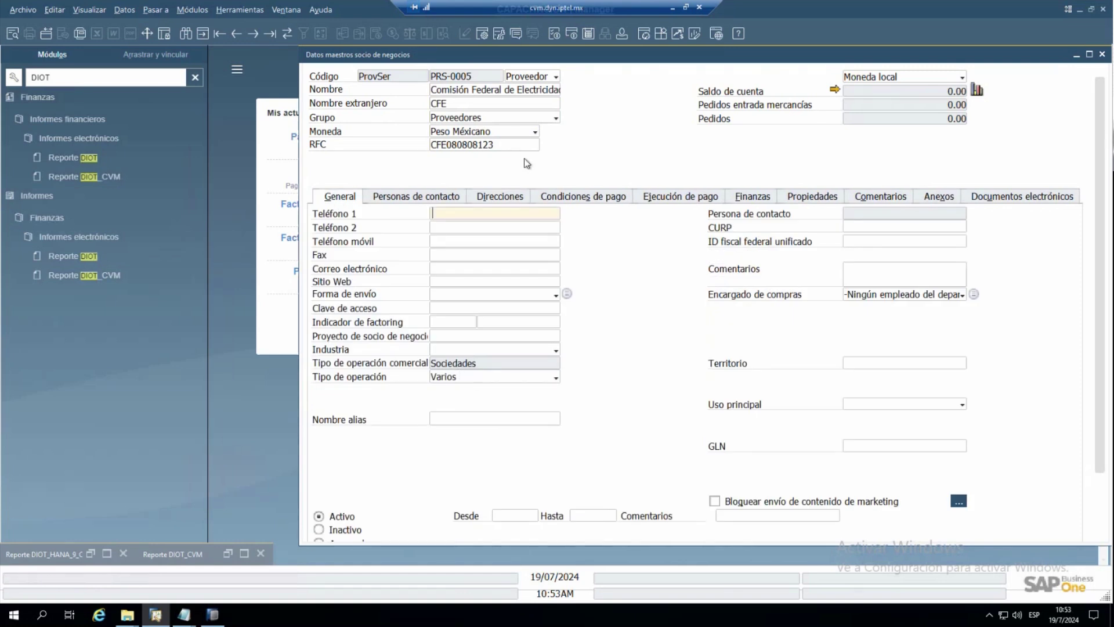
left_click(834, 89)
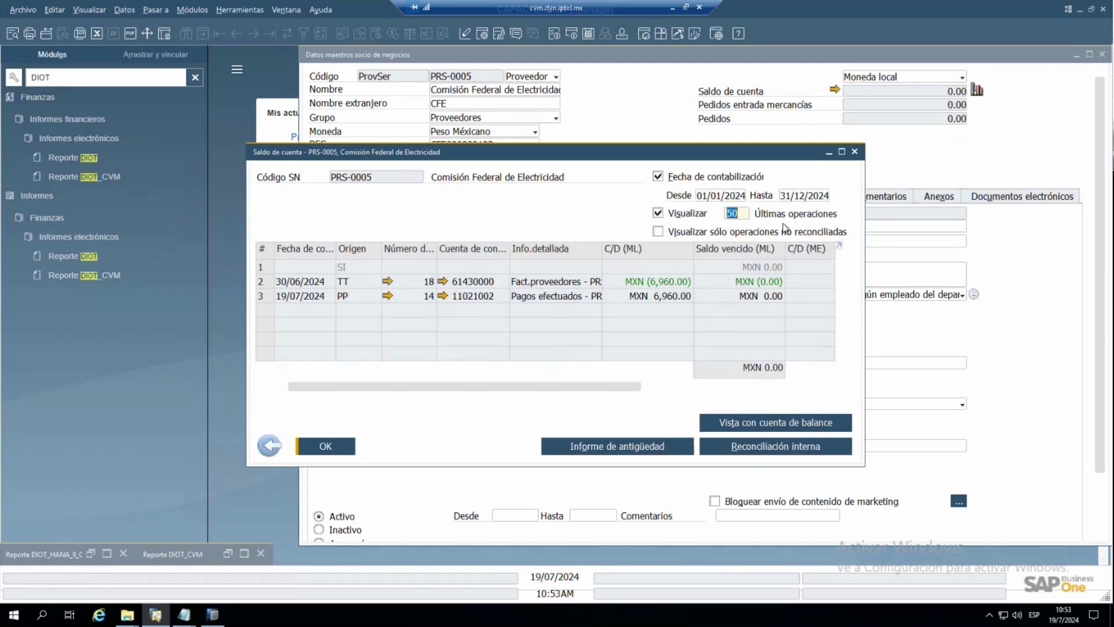
left_click(842, 151)
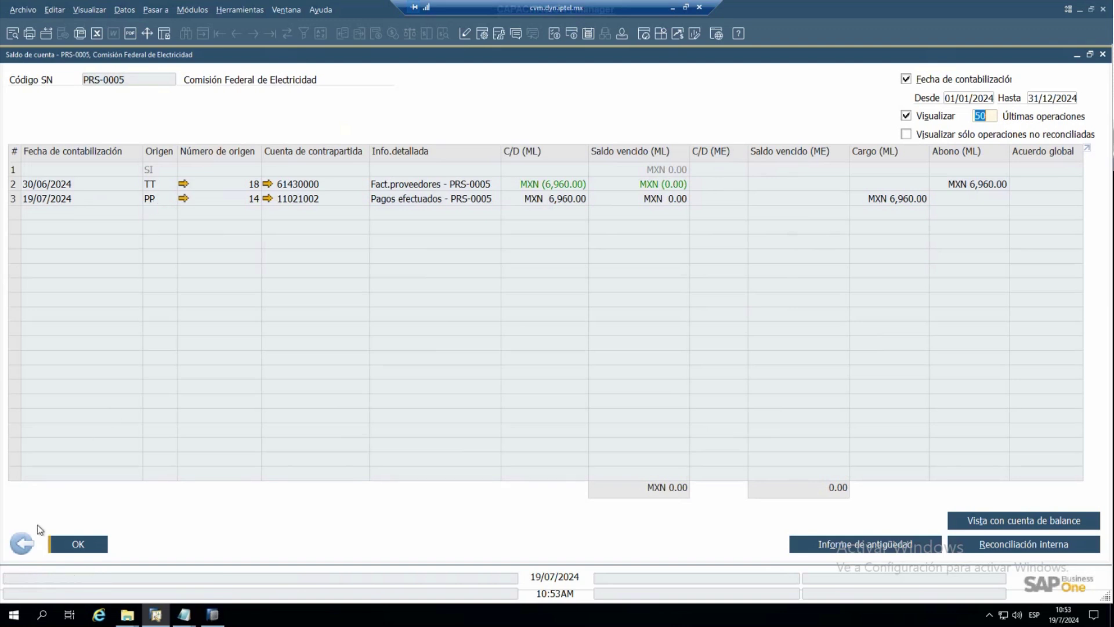
left_click(21, 543)
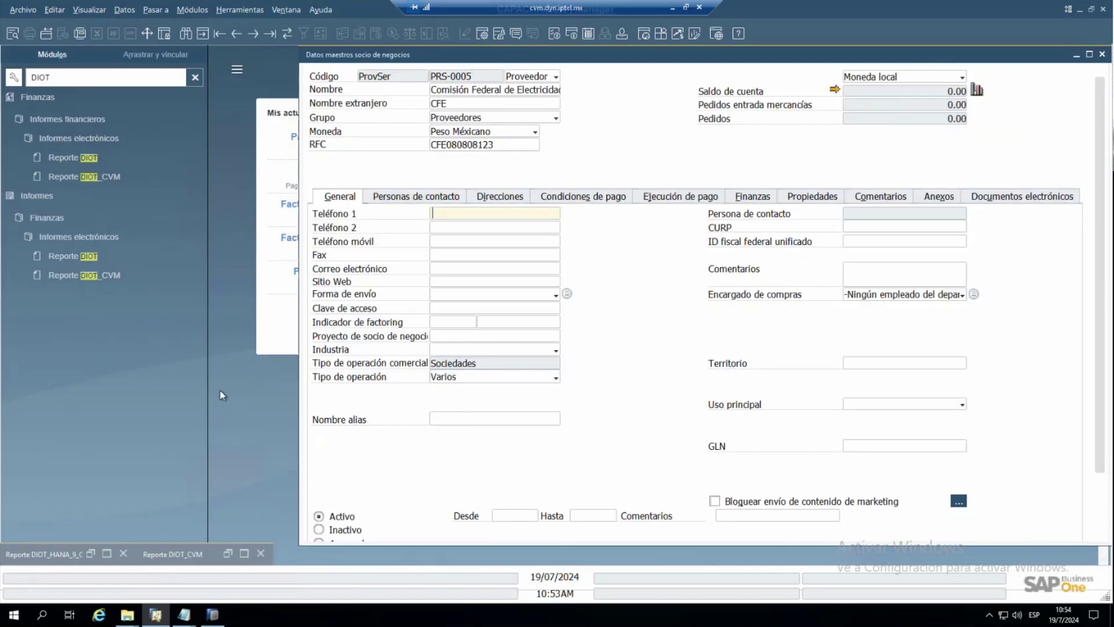
- Close the earlier June DIOT preview and bring back the report parameters
left_click(244, 554)
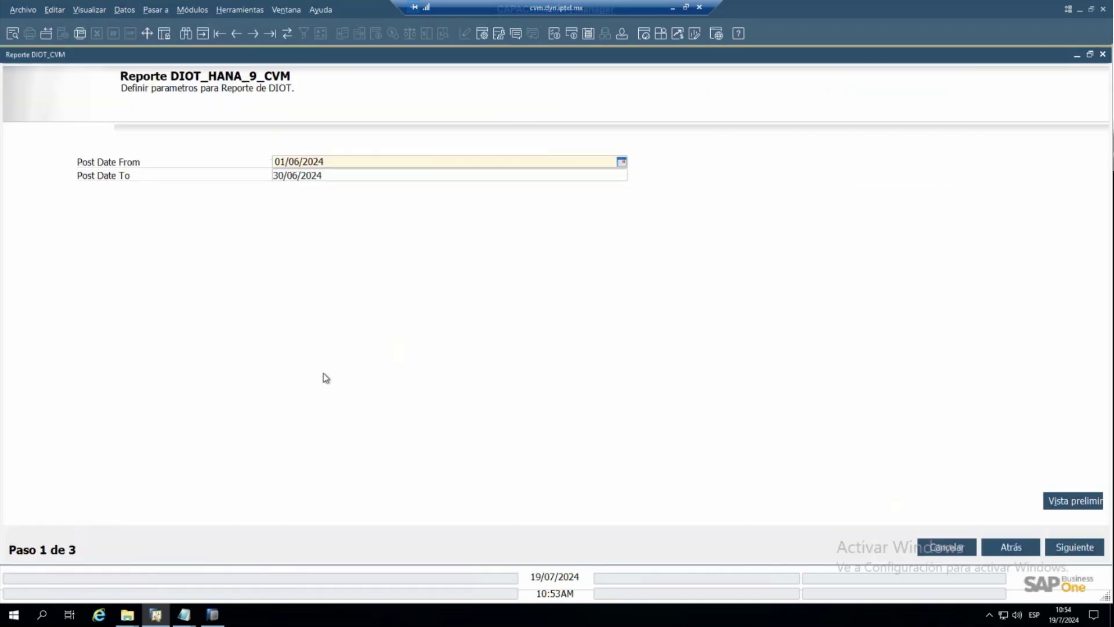
left_click(333, 164)
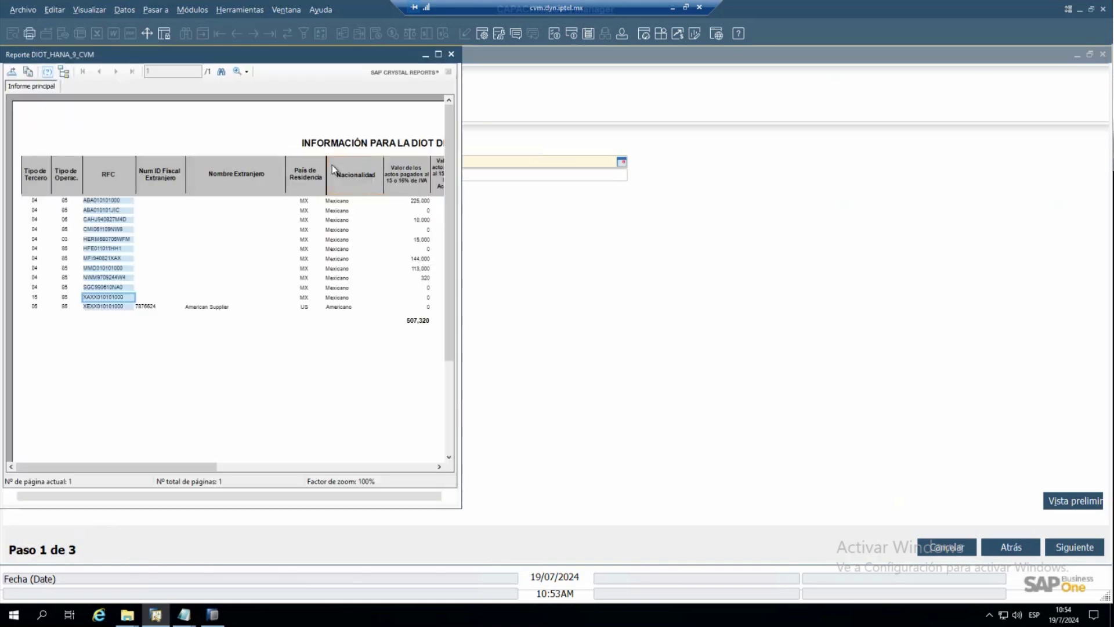
left_click(452, 54)
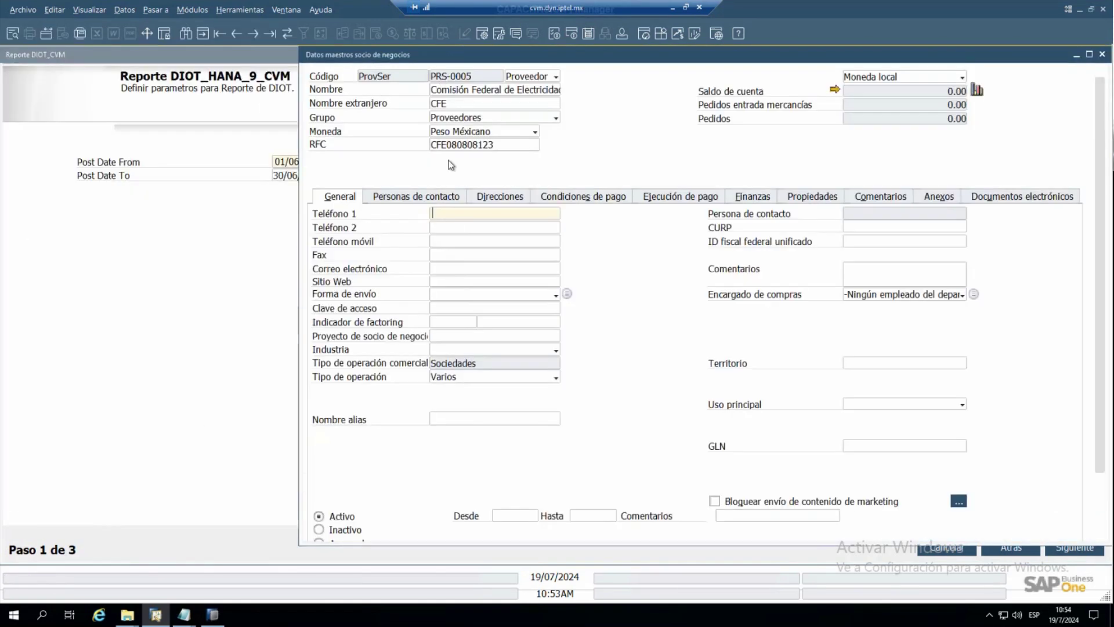
- Preview the DIOT report for 01/07/2024 to 19/07/2024
left_click(271, 200)
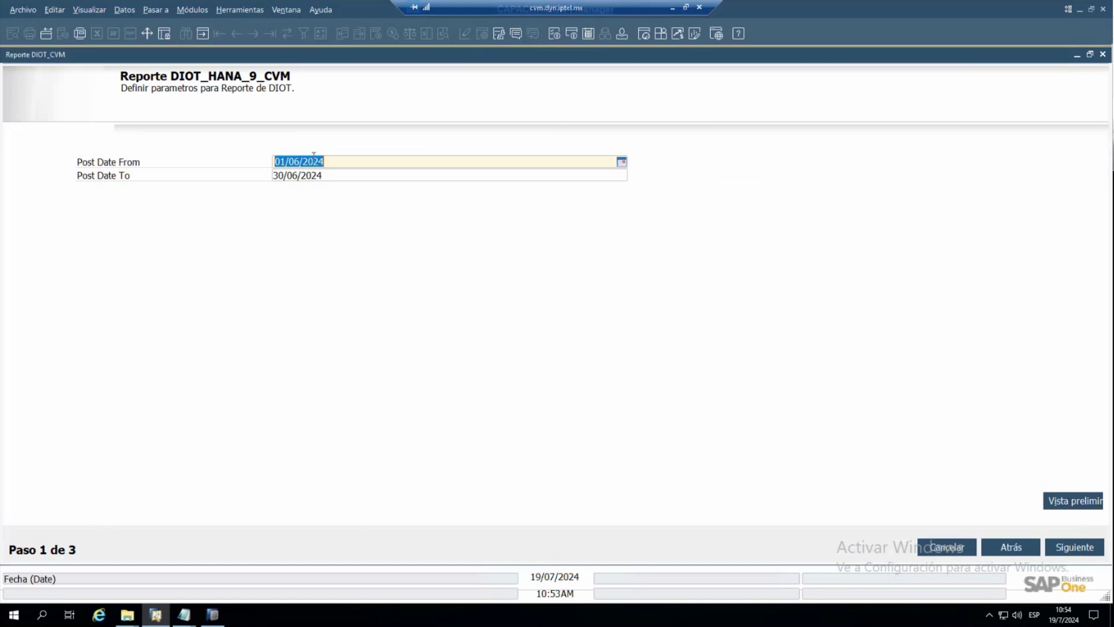
type("01/07/2024")
key("Tab")
type("19/07/2024")
key("Tab")
left_click(1073, 500)
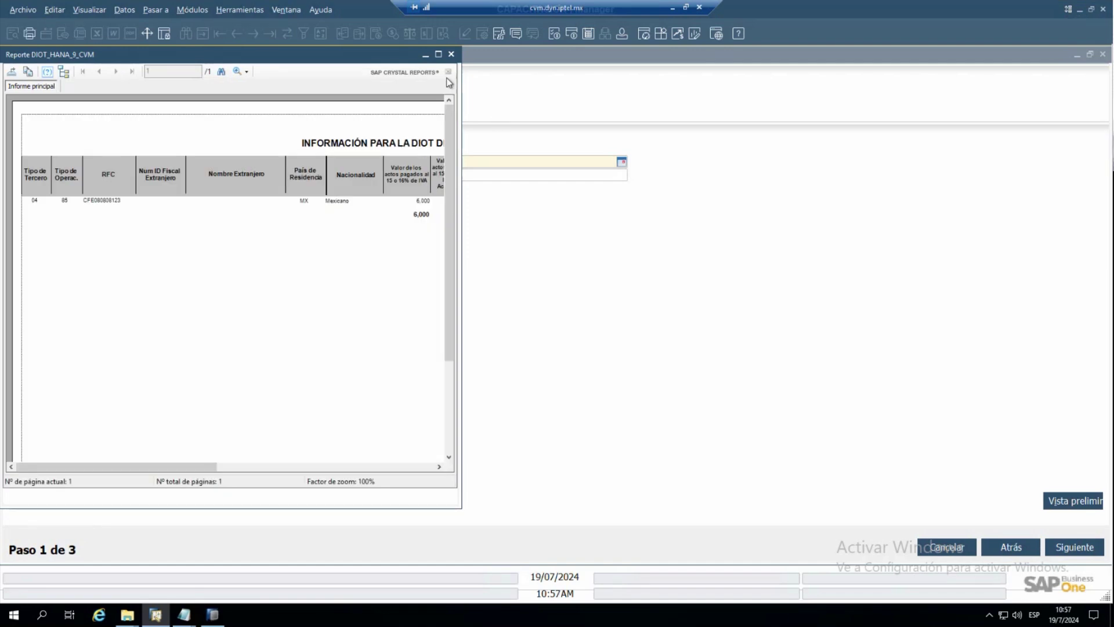
- Maximize the July DIOT preview to review every column, then close it
left_click(439, 55)
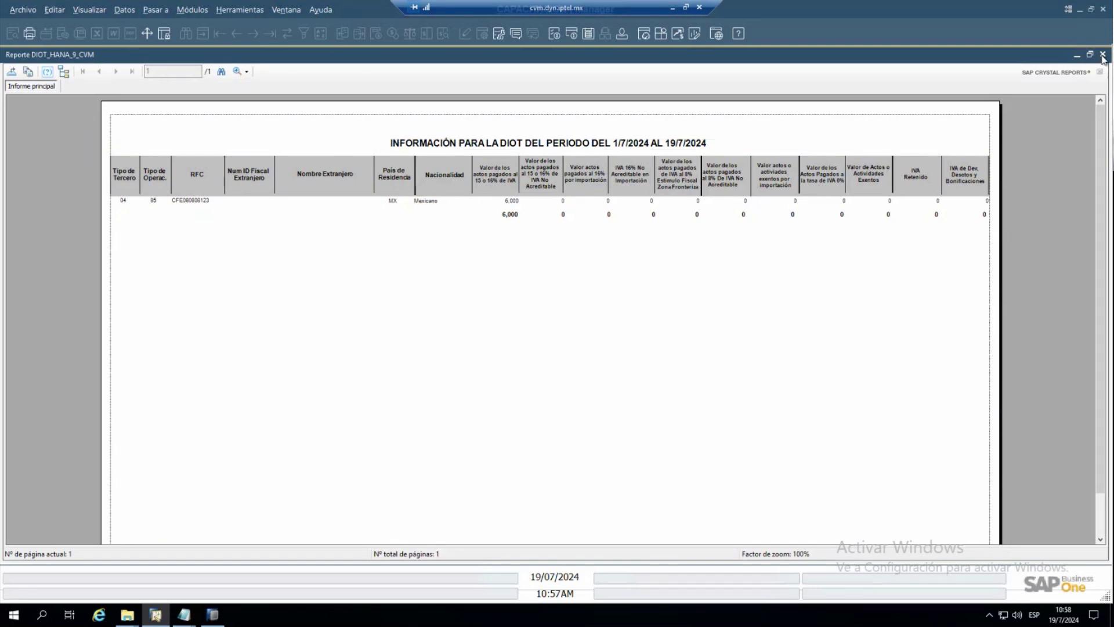
left_click(1103, 56)
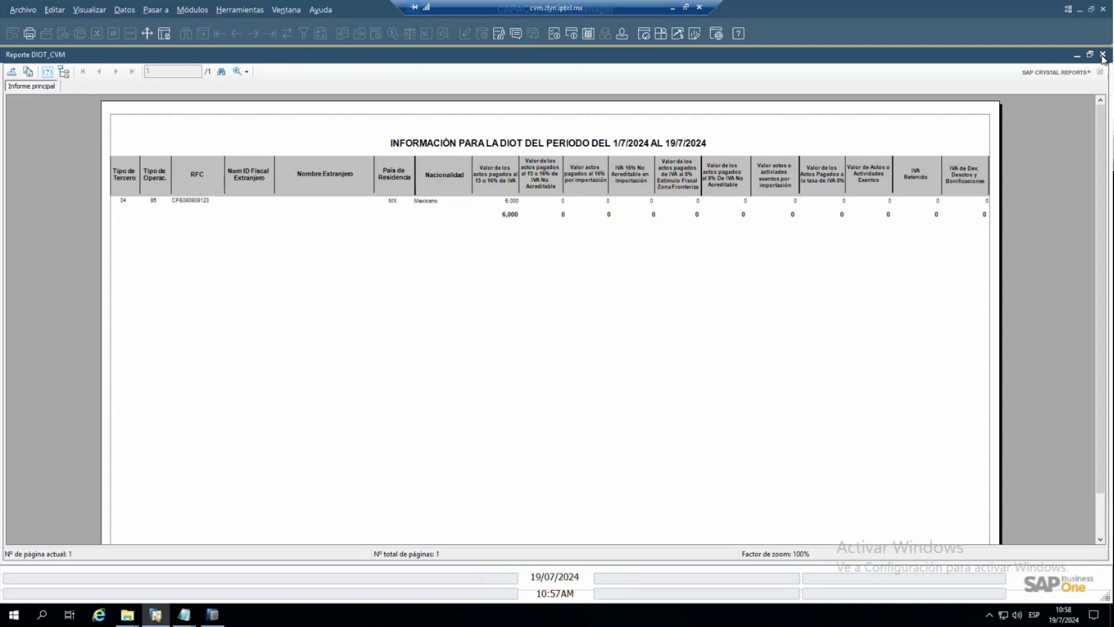
- Set the DIOT form aside, open Factura de proveedores and search invoices by the supplier's name
left_click(1077, 56)
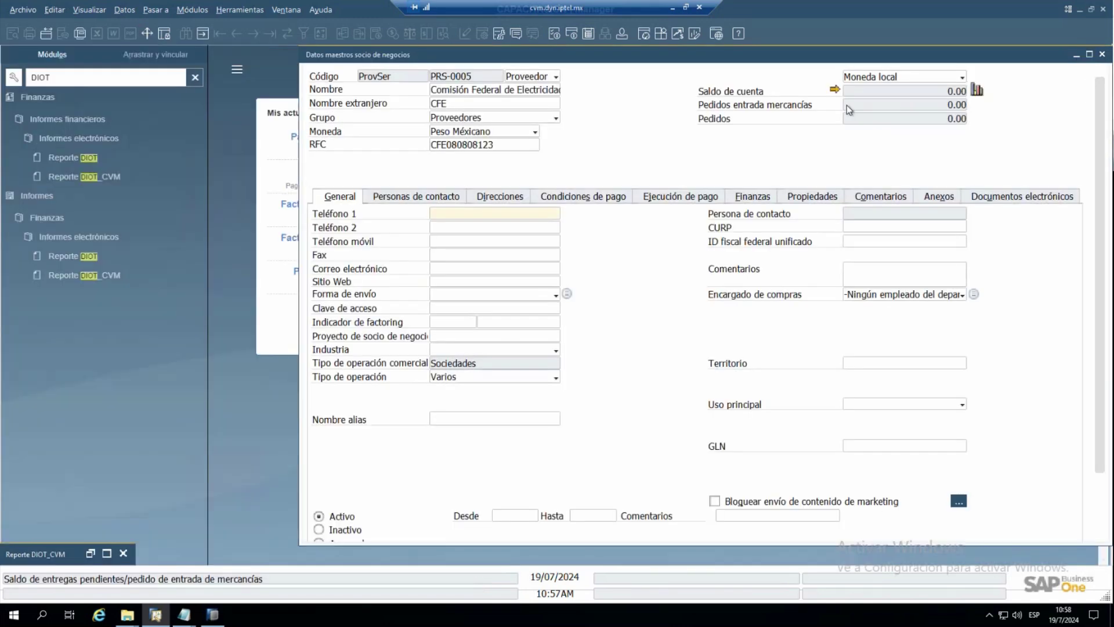
left_click(195, 82)
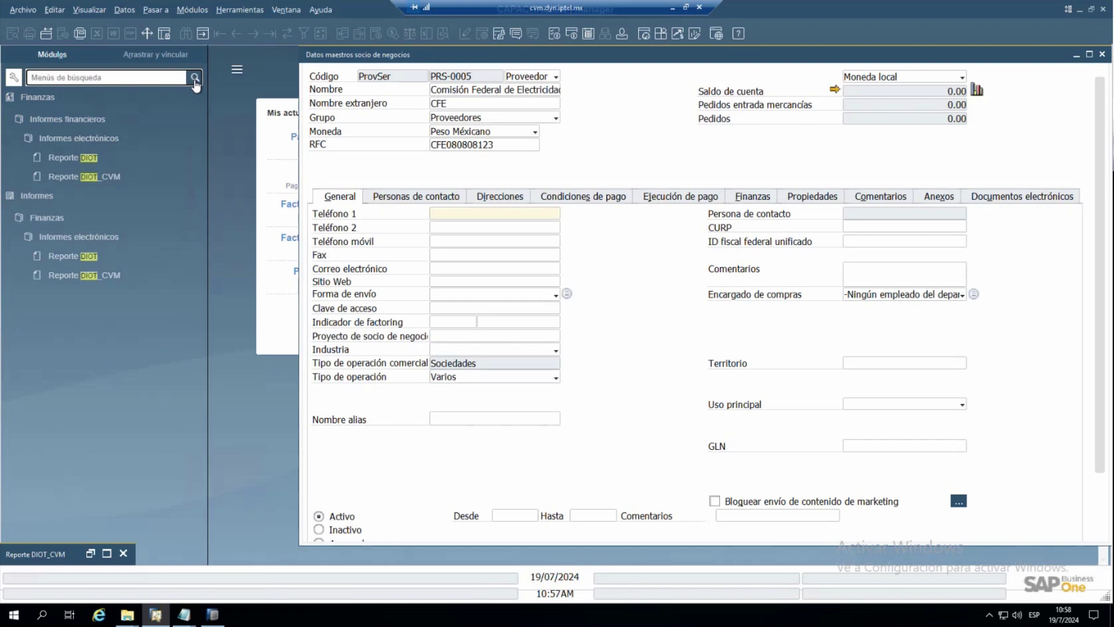
left_click(67, 207)
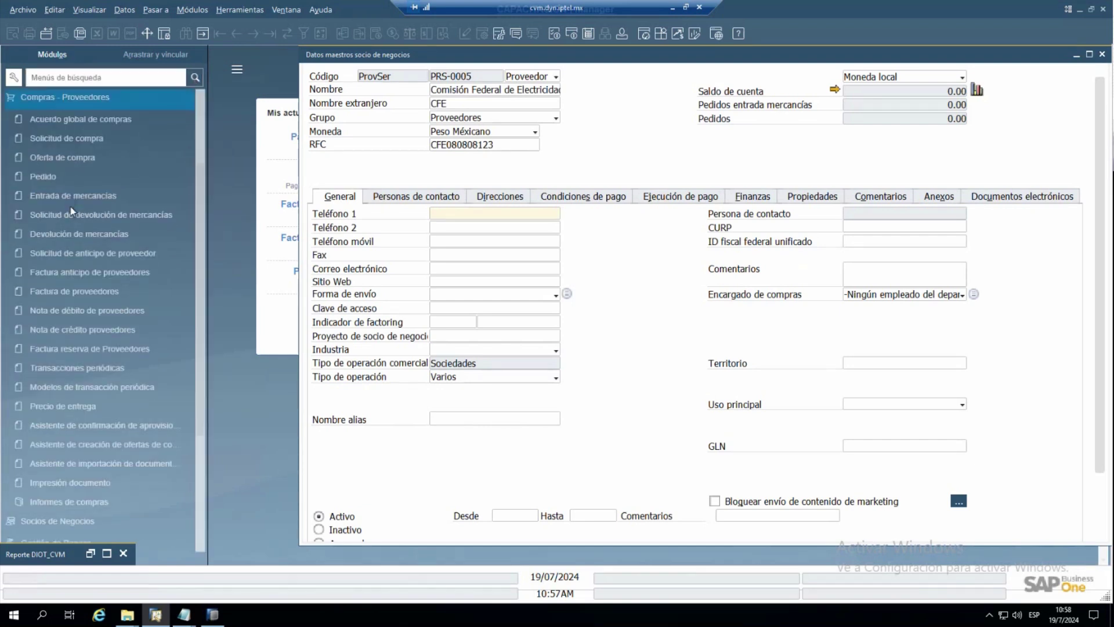
left_click(100, 288)
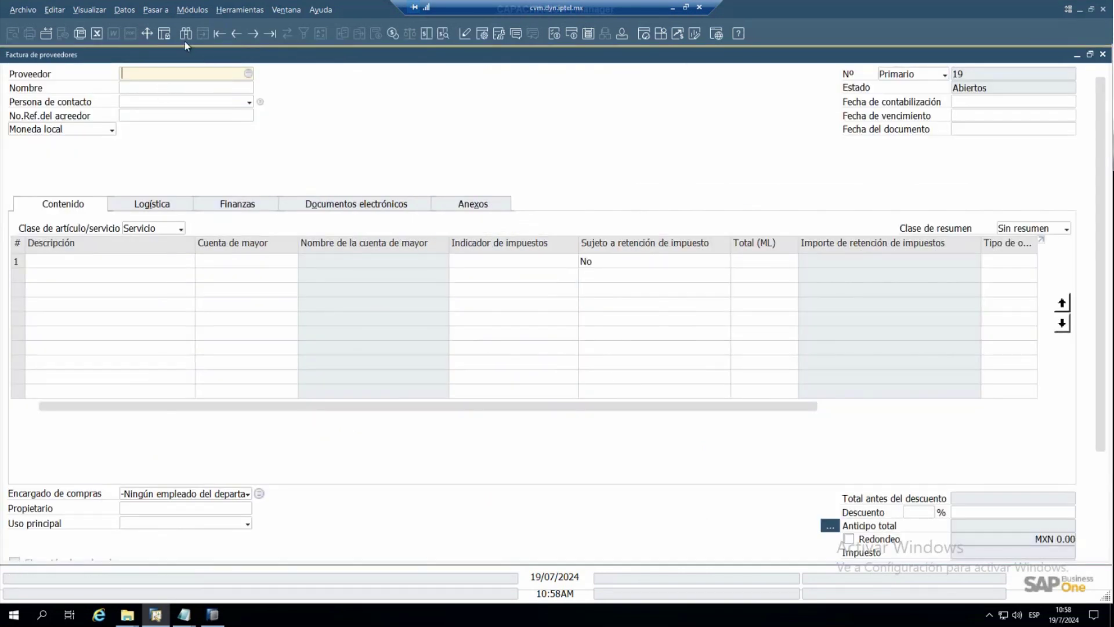
left_click(185, 34)
left_click(157, 87)
type("ART")
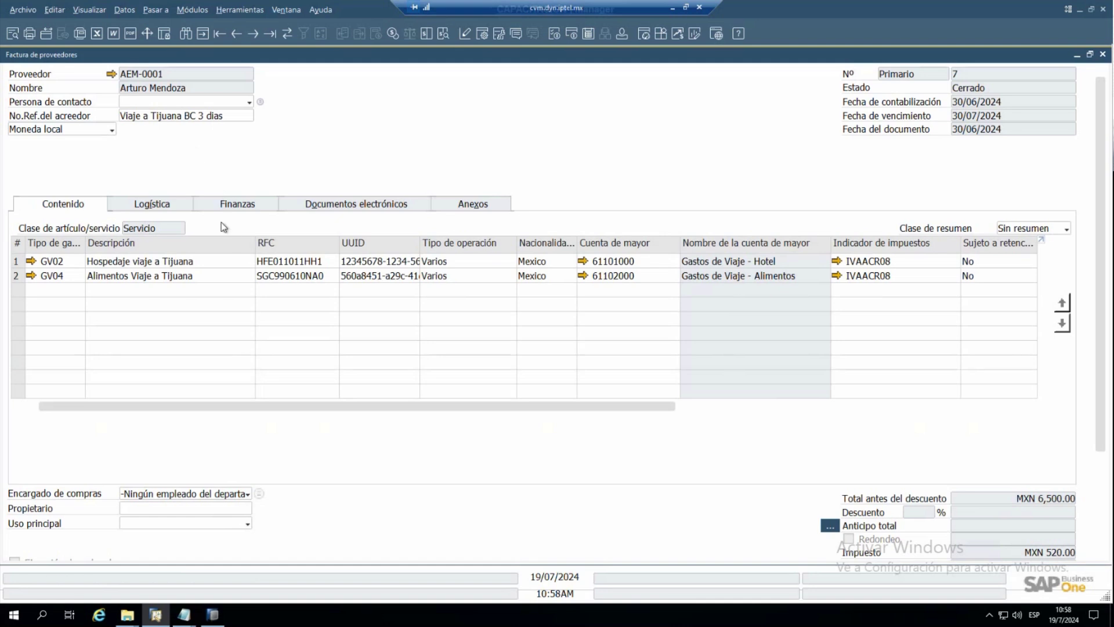
- Review invoice 7's supplier master data and line options, then view its Finanzas details
left_click(111, 75)
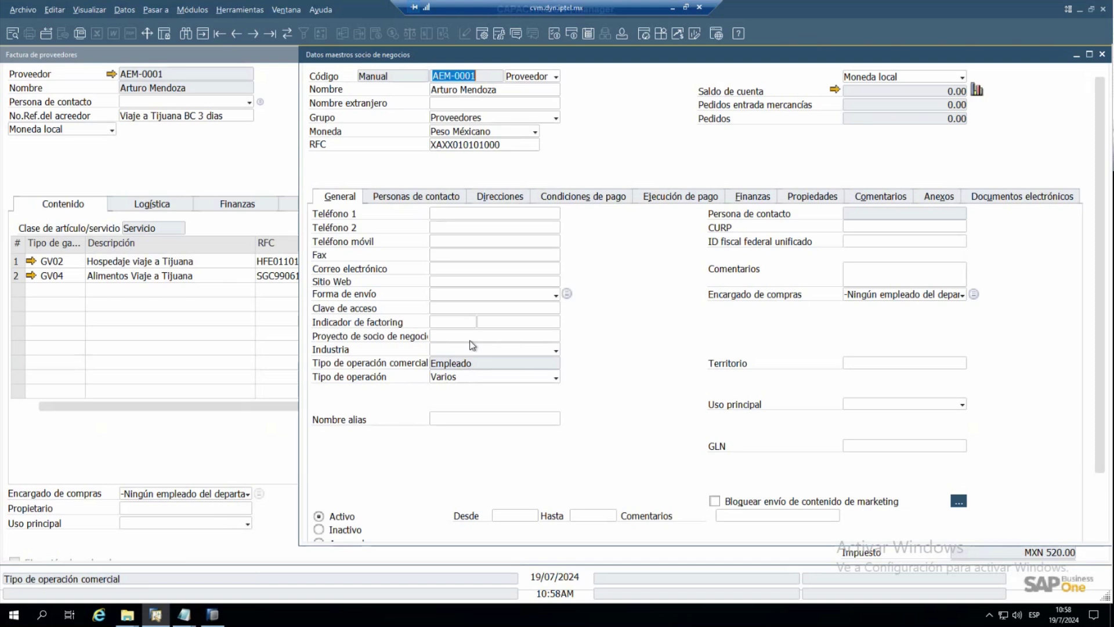
left_click(217, 175)
right_click(214, 170)
left_click(138, 159)
right_click(137, 159)
right_click(61, 236)
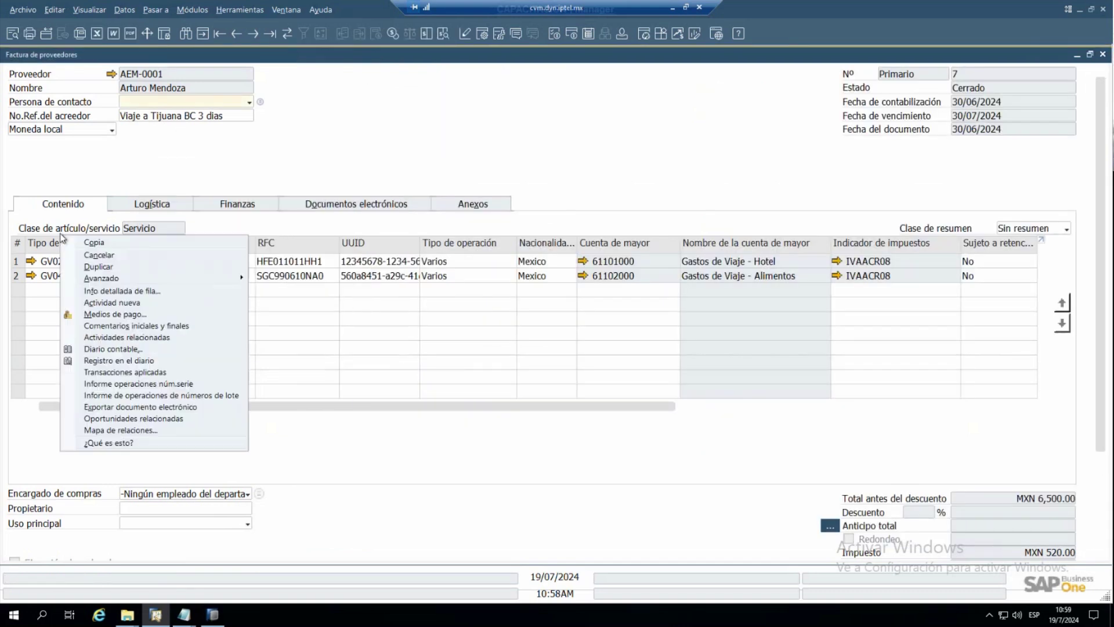
left_click(337, 403)
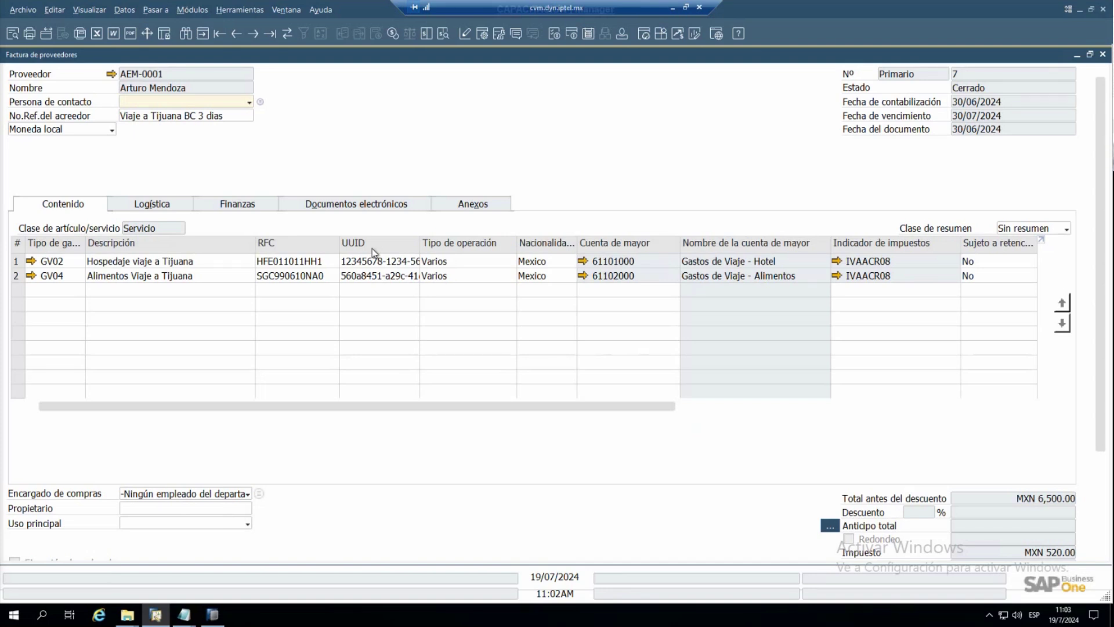
left_click(249, 207)
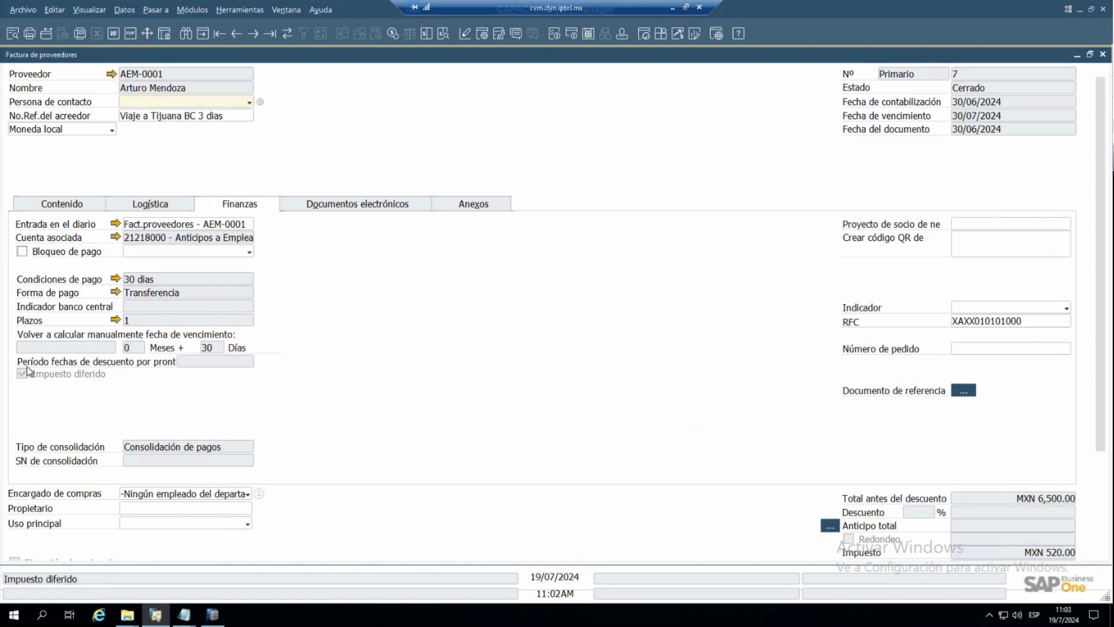
- Return to the Contenido tab to show invoice 7's hotel and meals expense lines
left_click(76, 207)
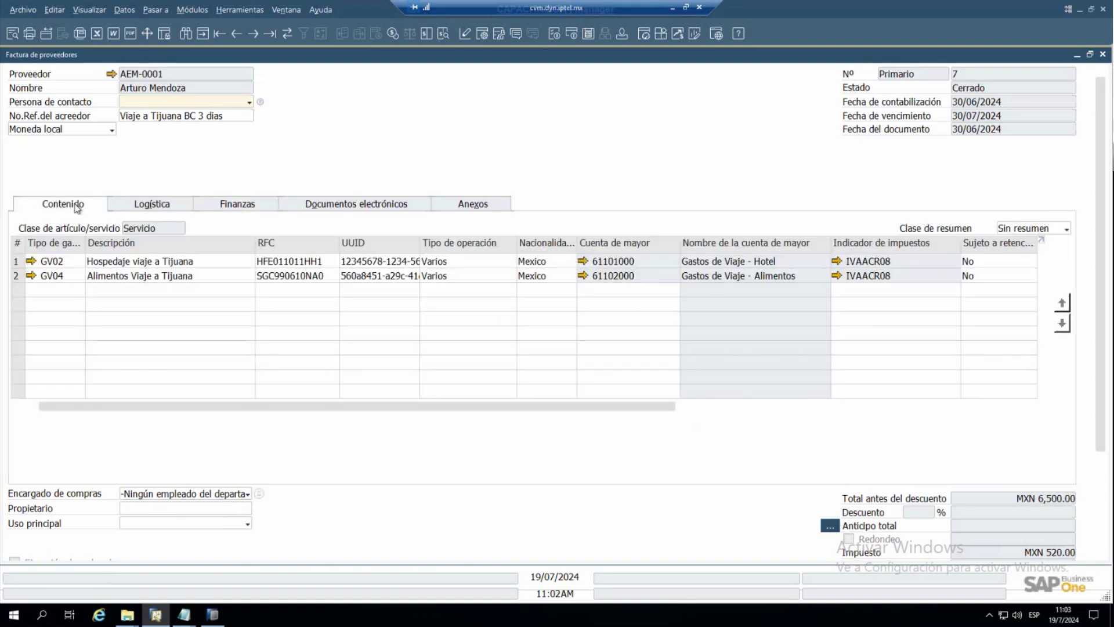